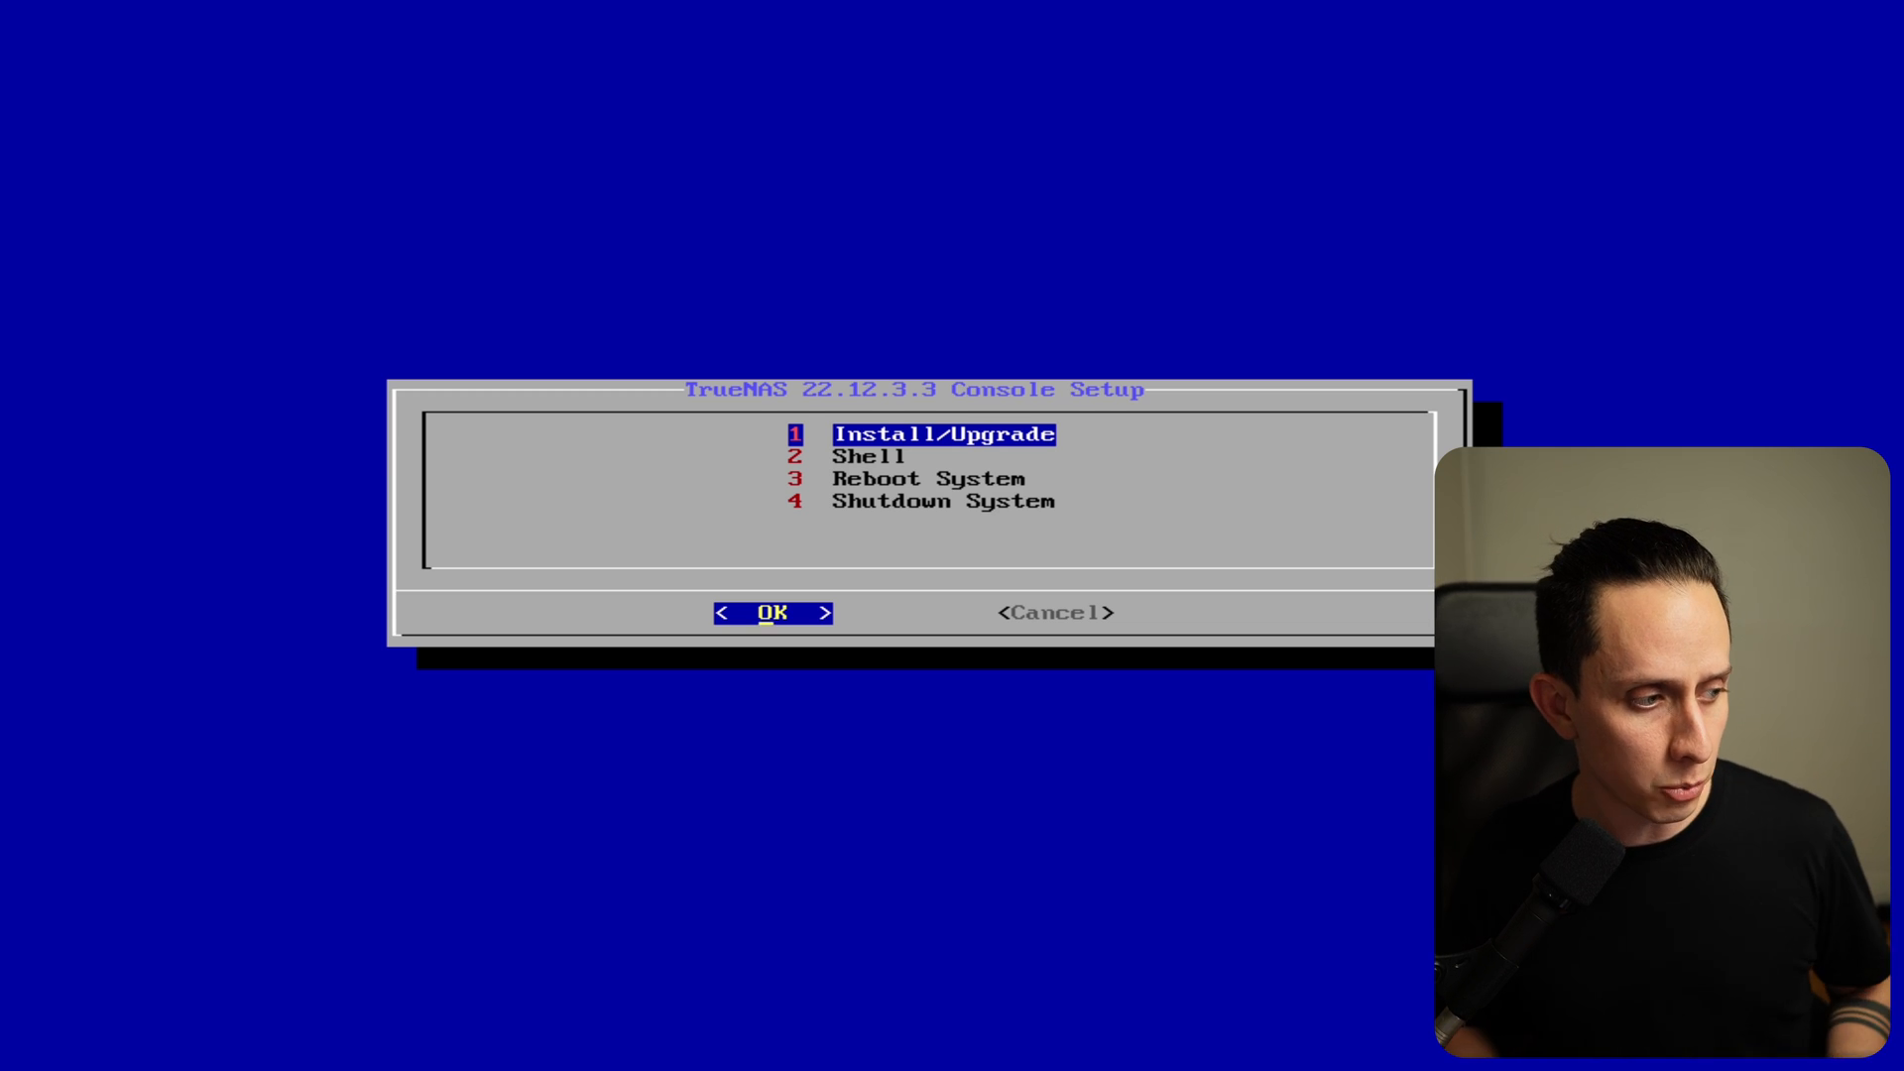
Step: Start Install/Upgrade to reach the destination media list
{"action": "key", "text": "Return"}
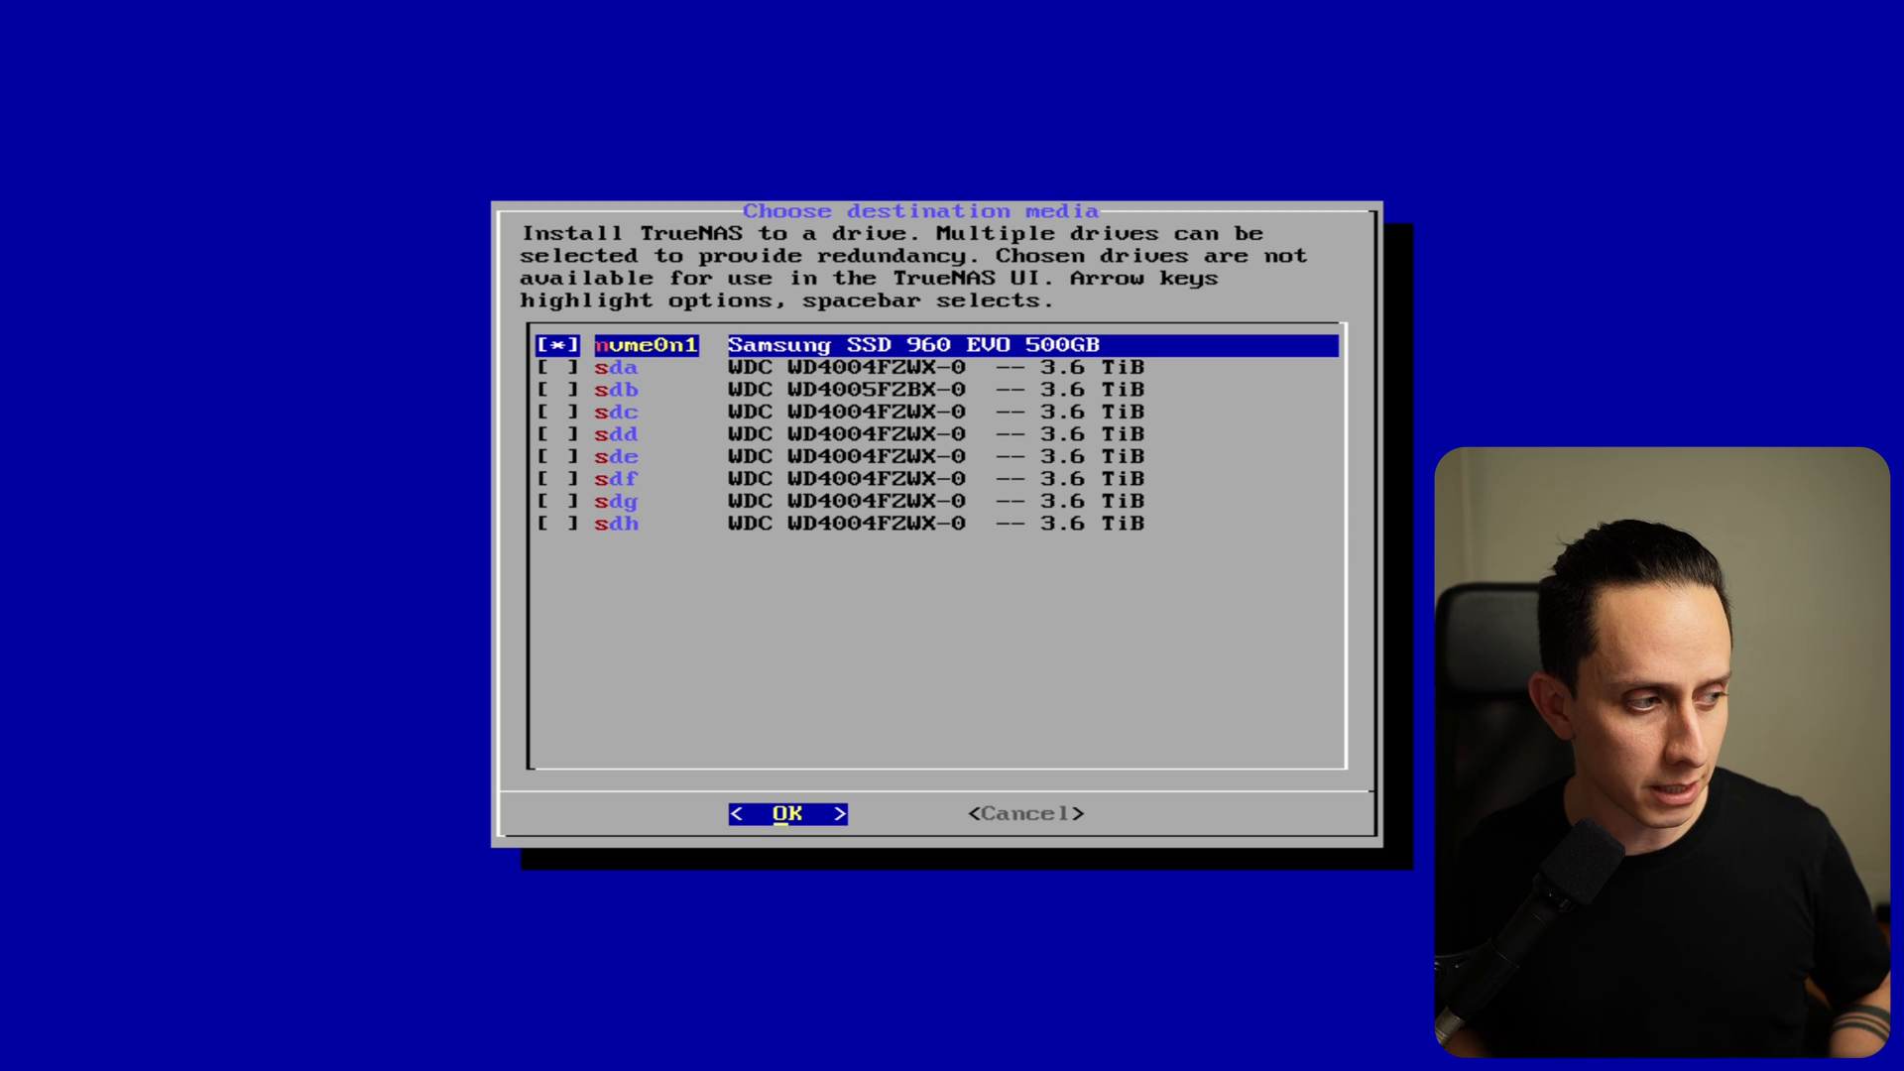
Step: Confirm nvme0n1 (Samsung SSD 960 EVO) as the install destination and agree to erase it
{"action": "key", "text": "Down"}
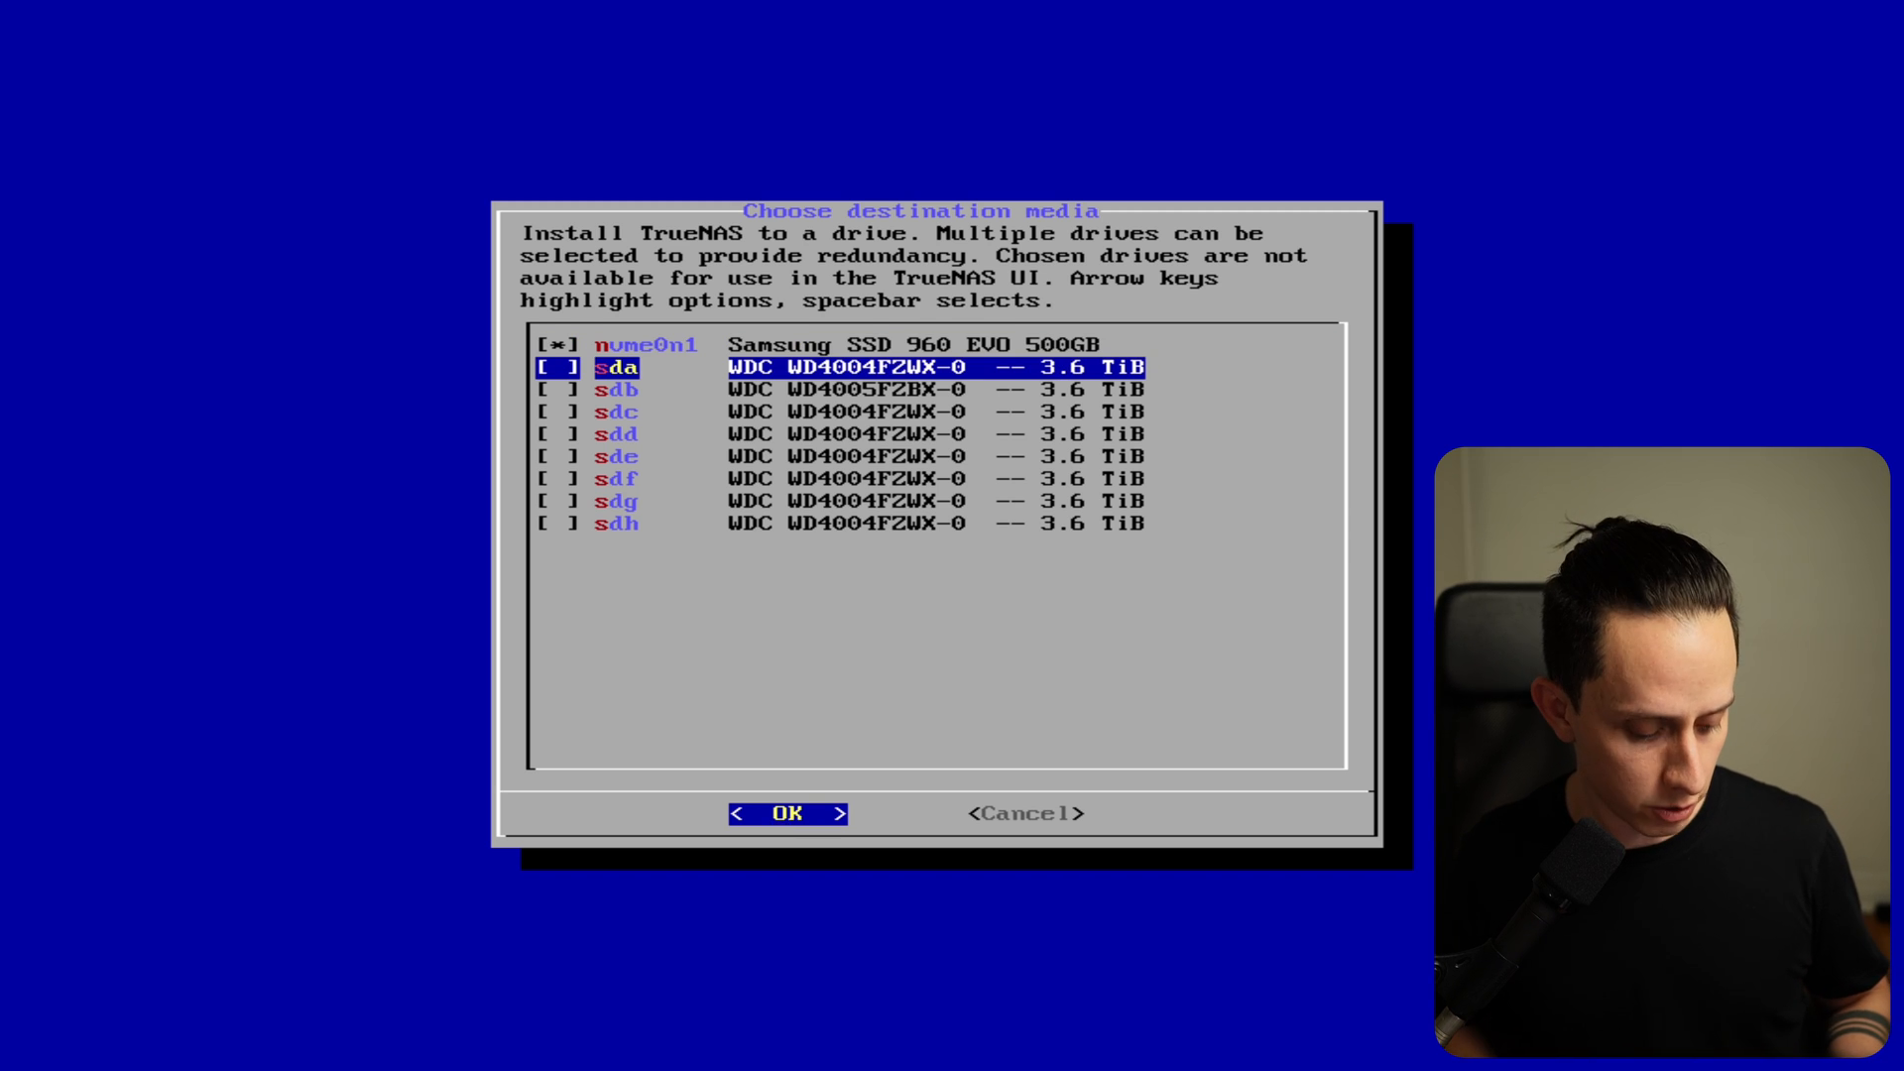
{"action": "key", "text": "Tab"}
{"action": "key", "text": "Tab"}
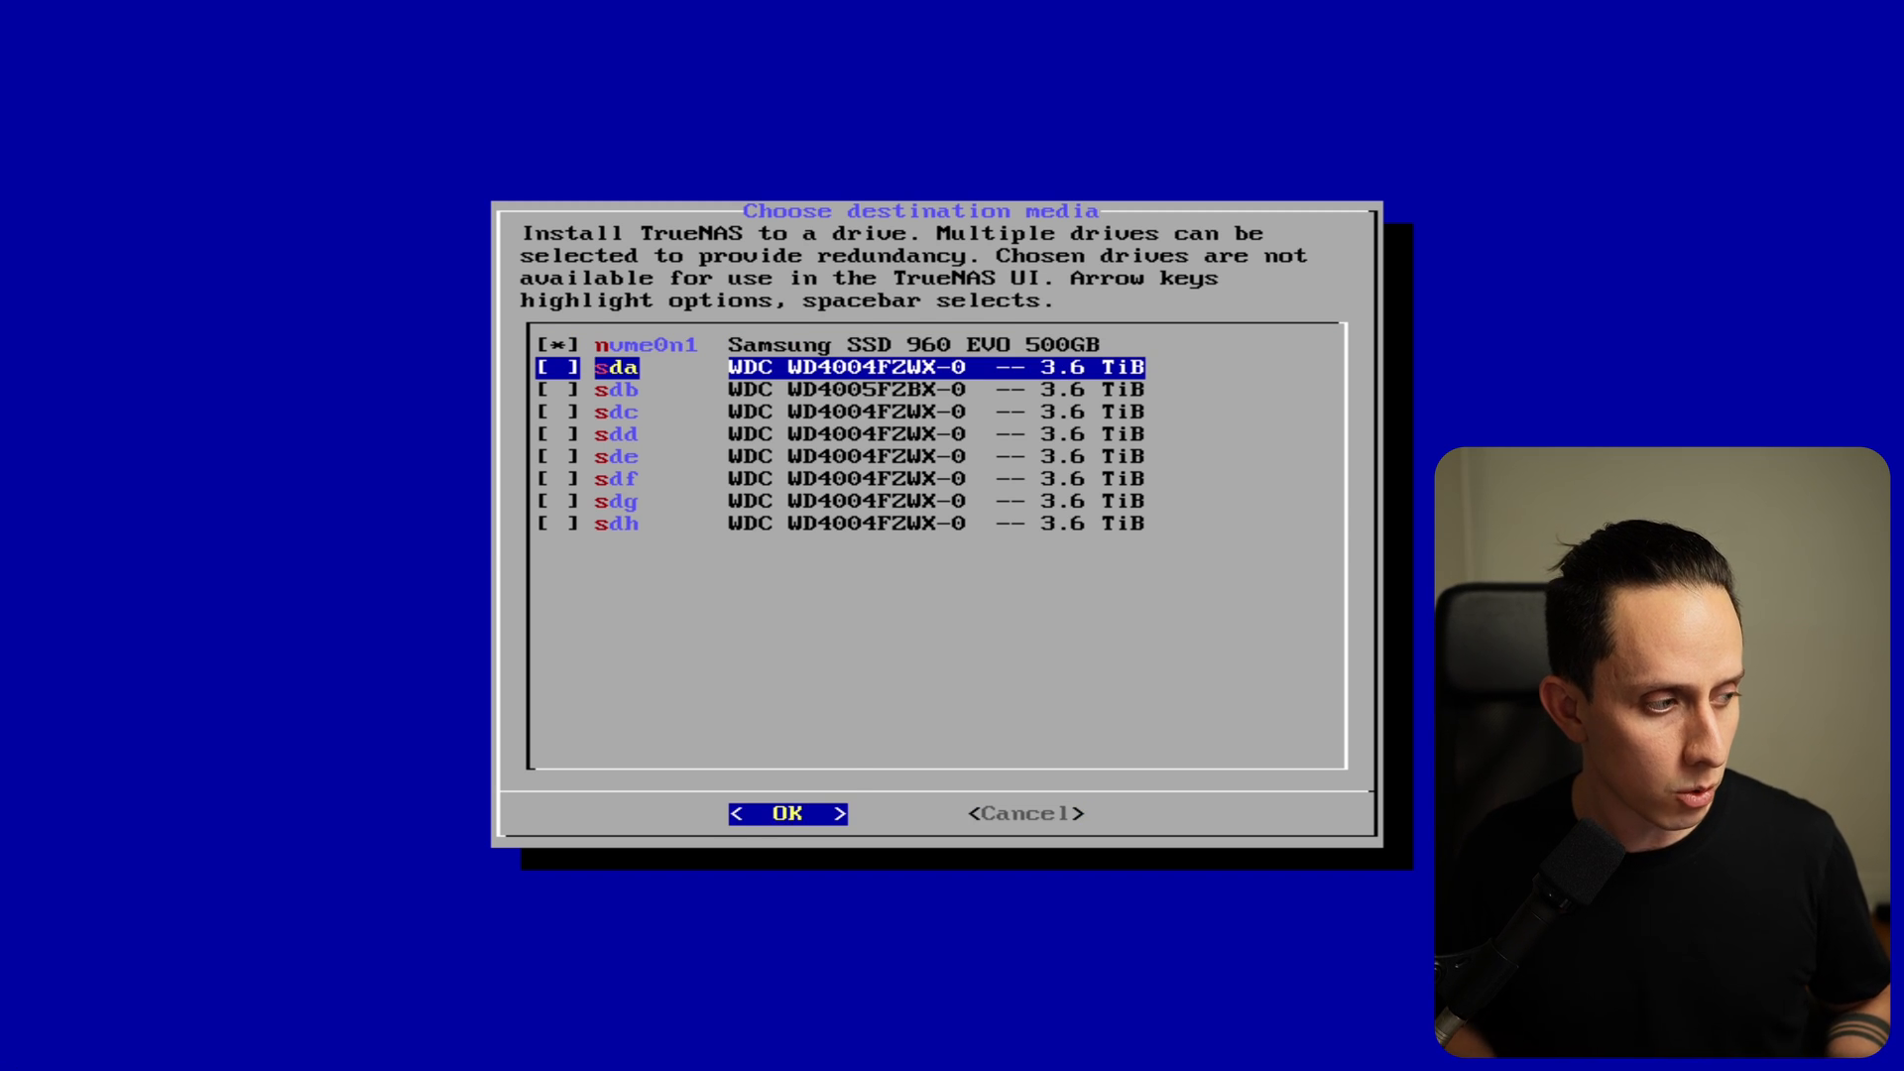
{"action": "key", "text": "Return"}
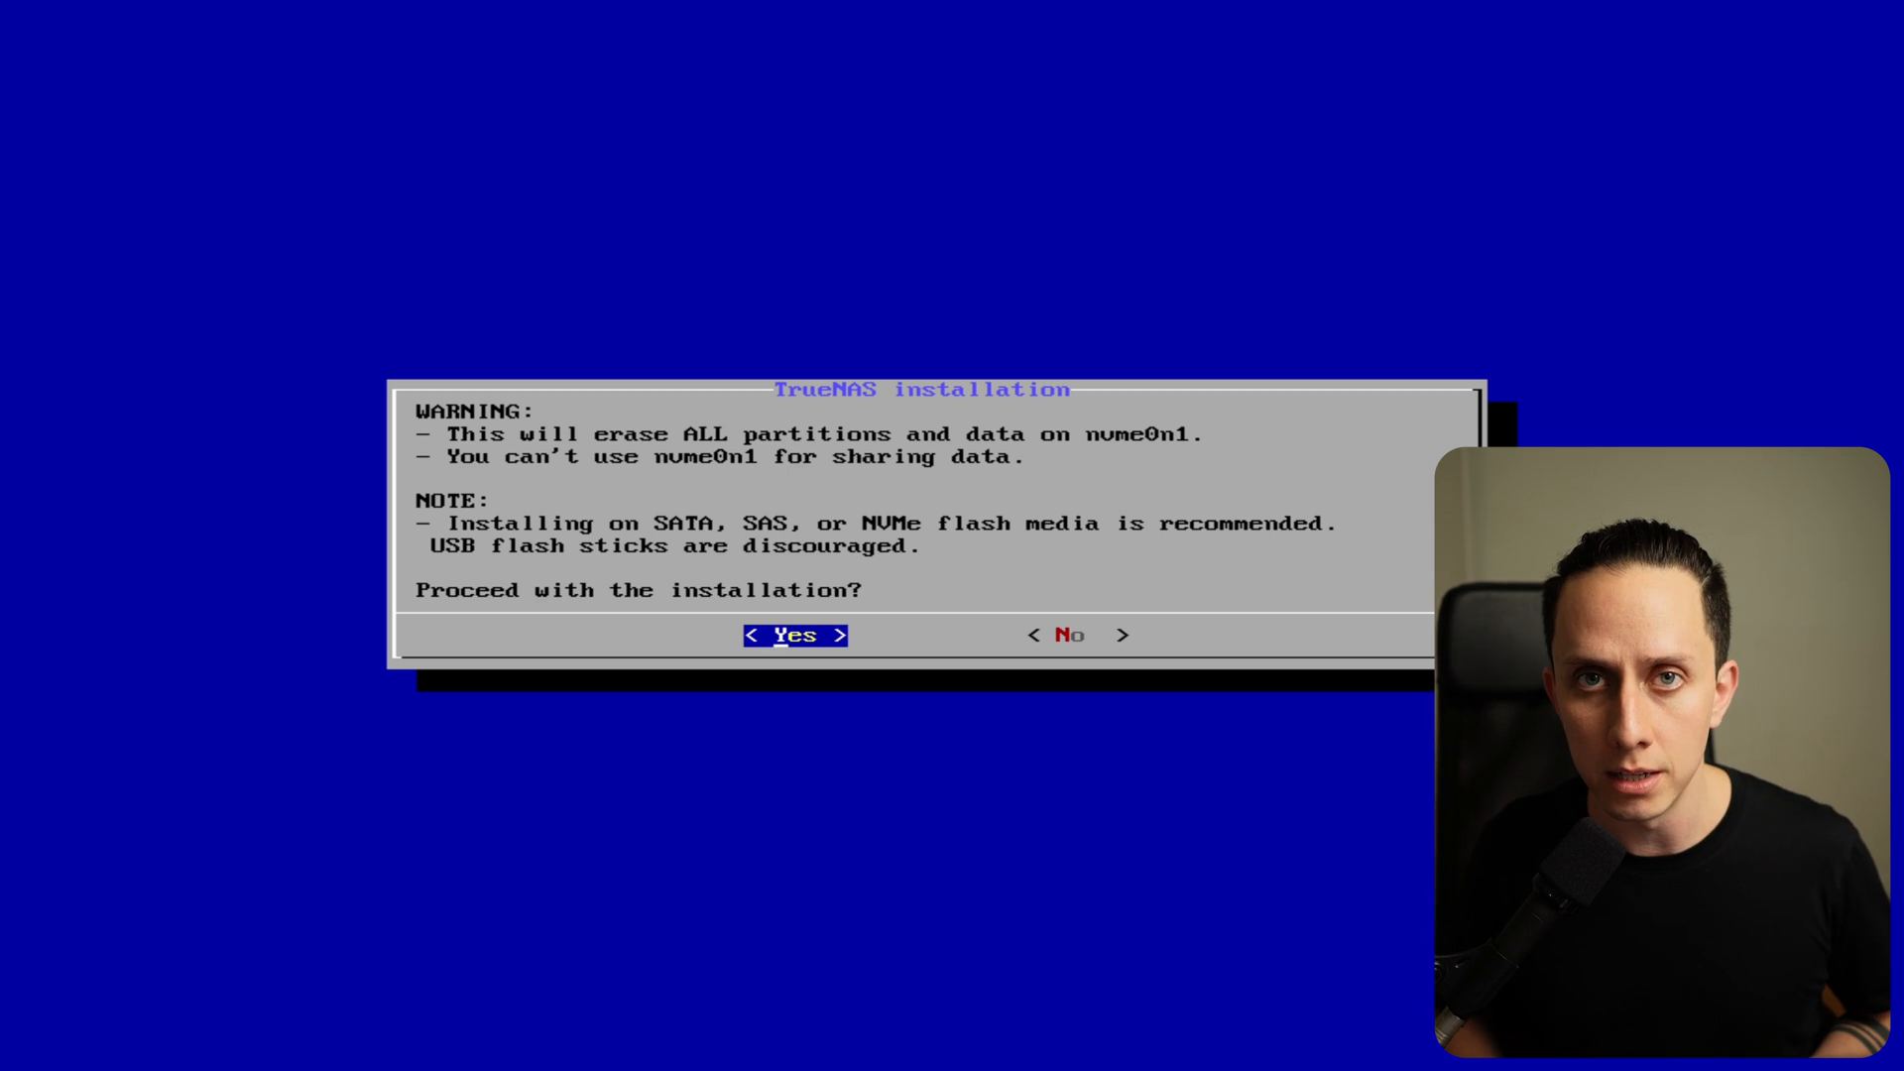
{"action": "key", "text": "Return"}
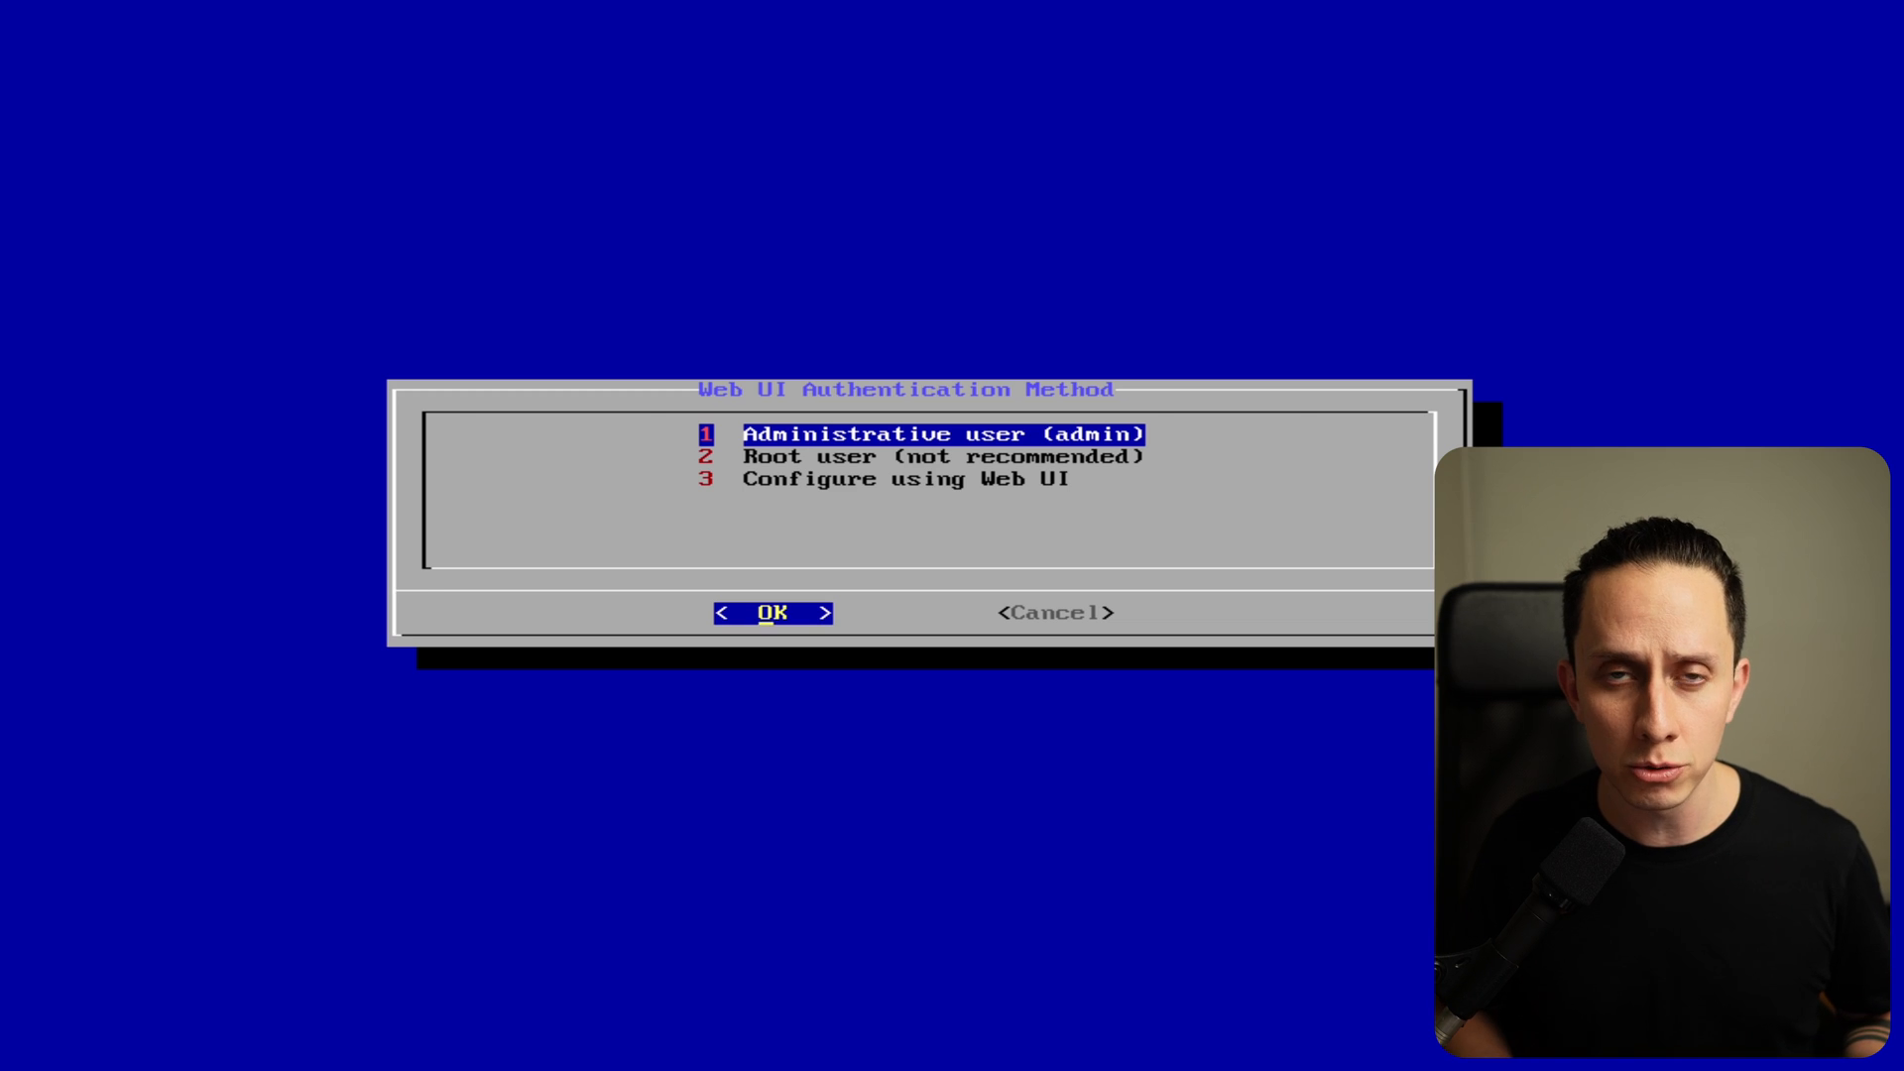
Step: Choose the admin user for web UI sign-in, set and confirm its password
{"action": "key", "text": "Return"}
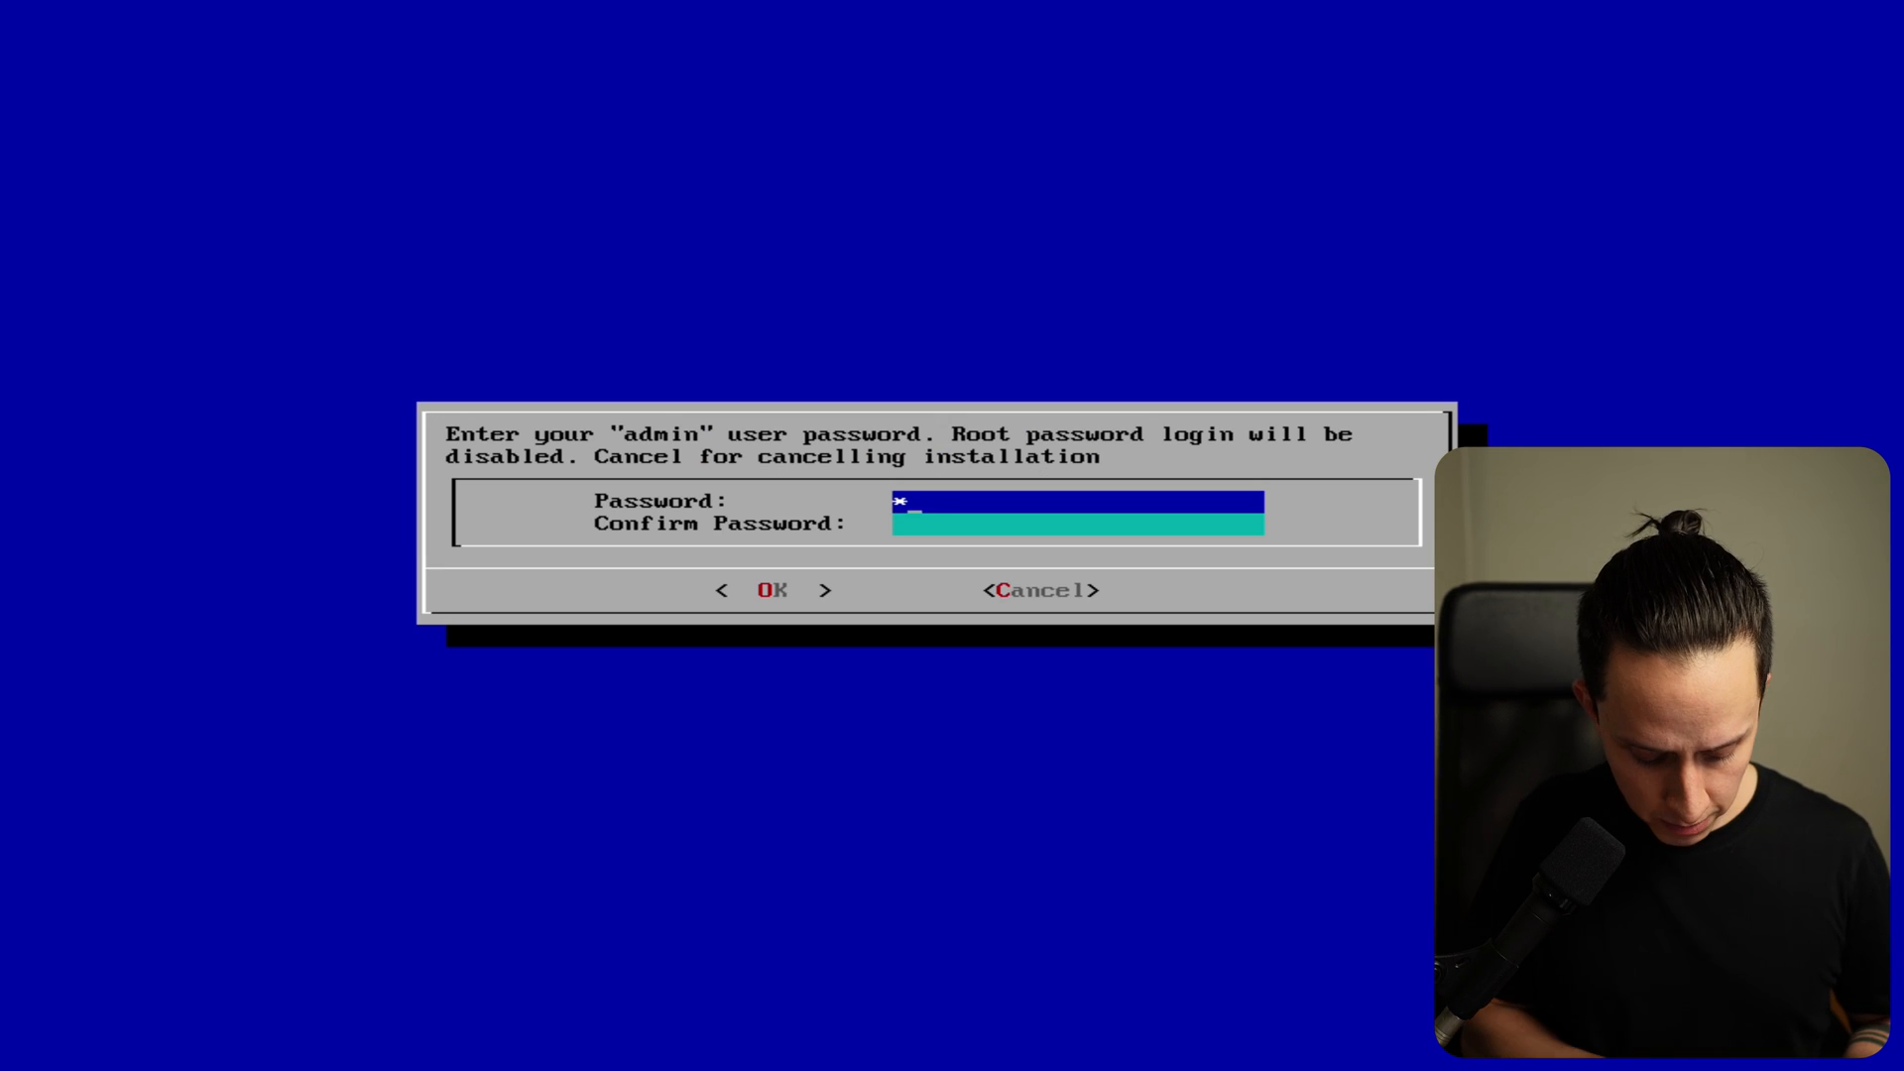
{"action": "type", "text": "*****"}
{"action": "key", "text": "Tab"}
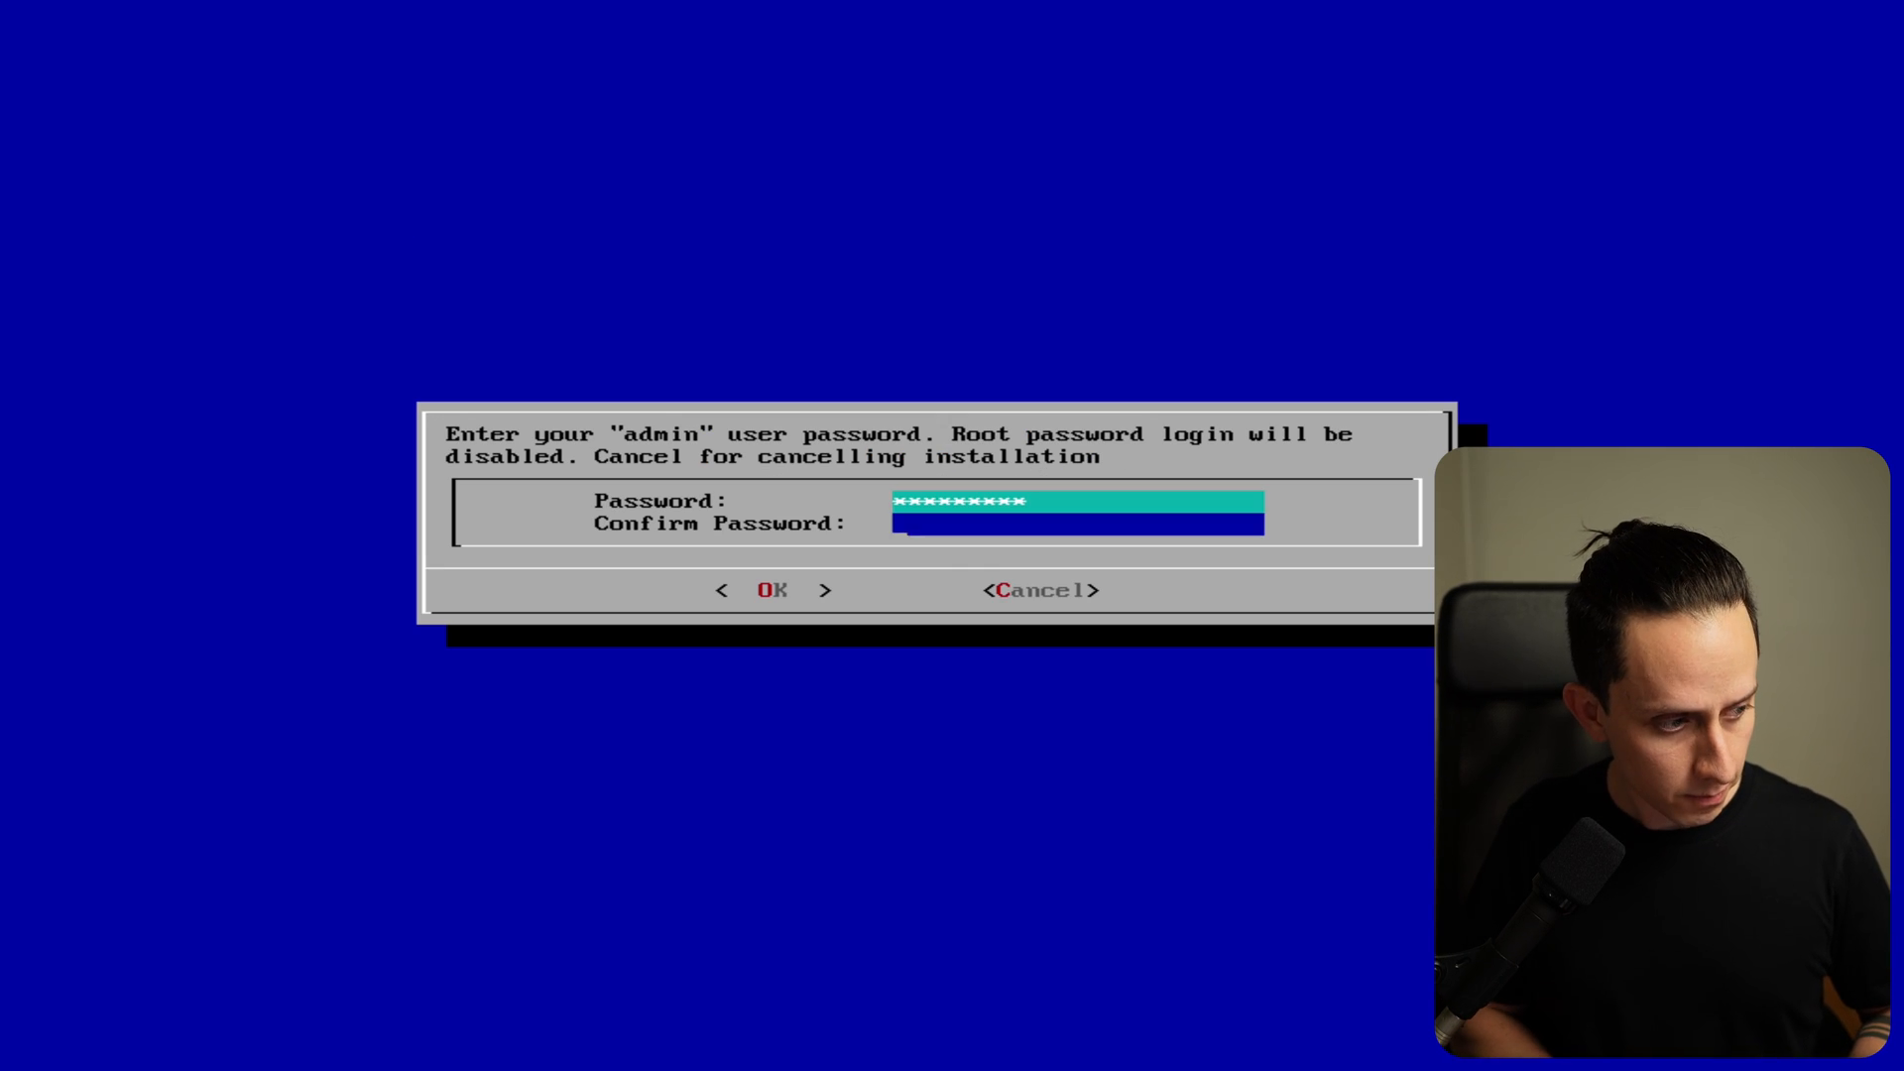
{"action": "type", "text": "**"}
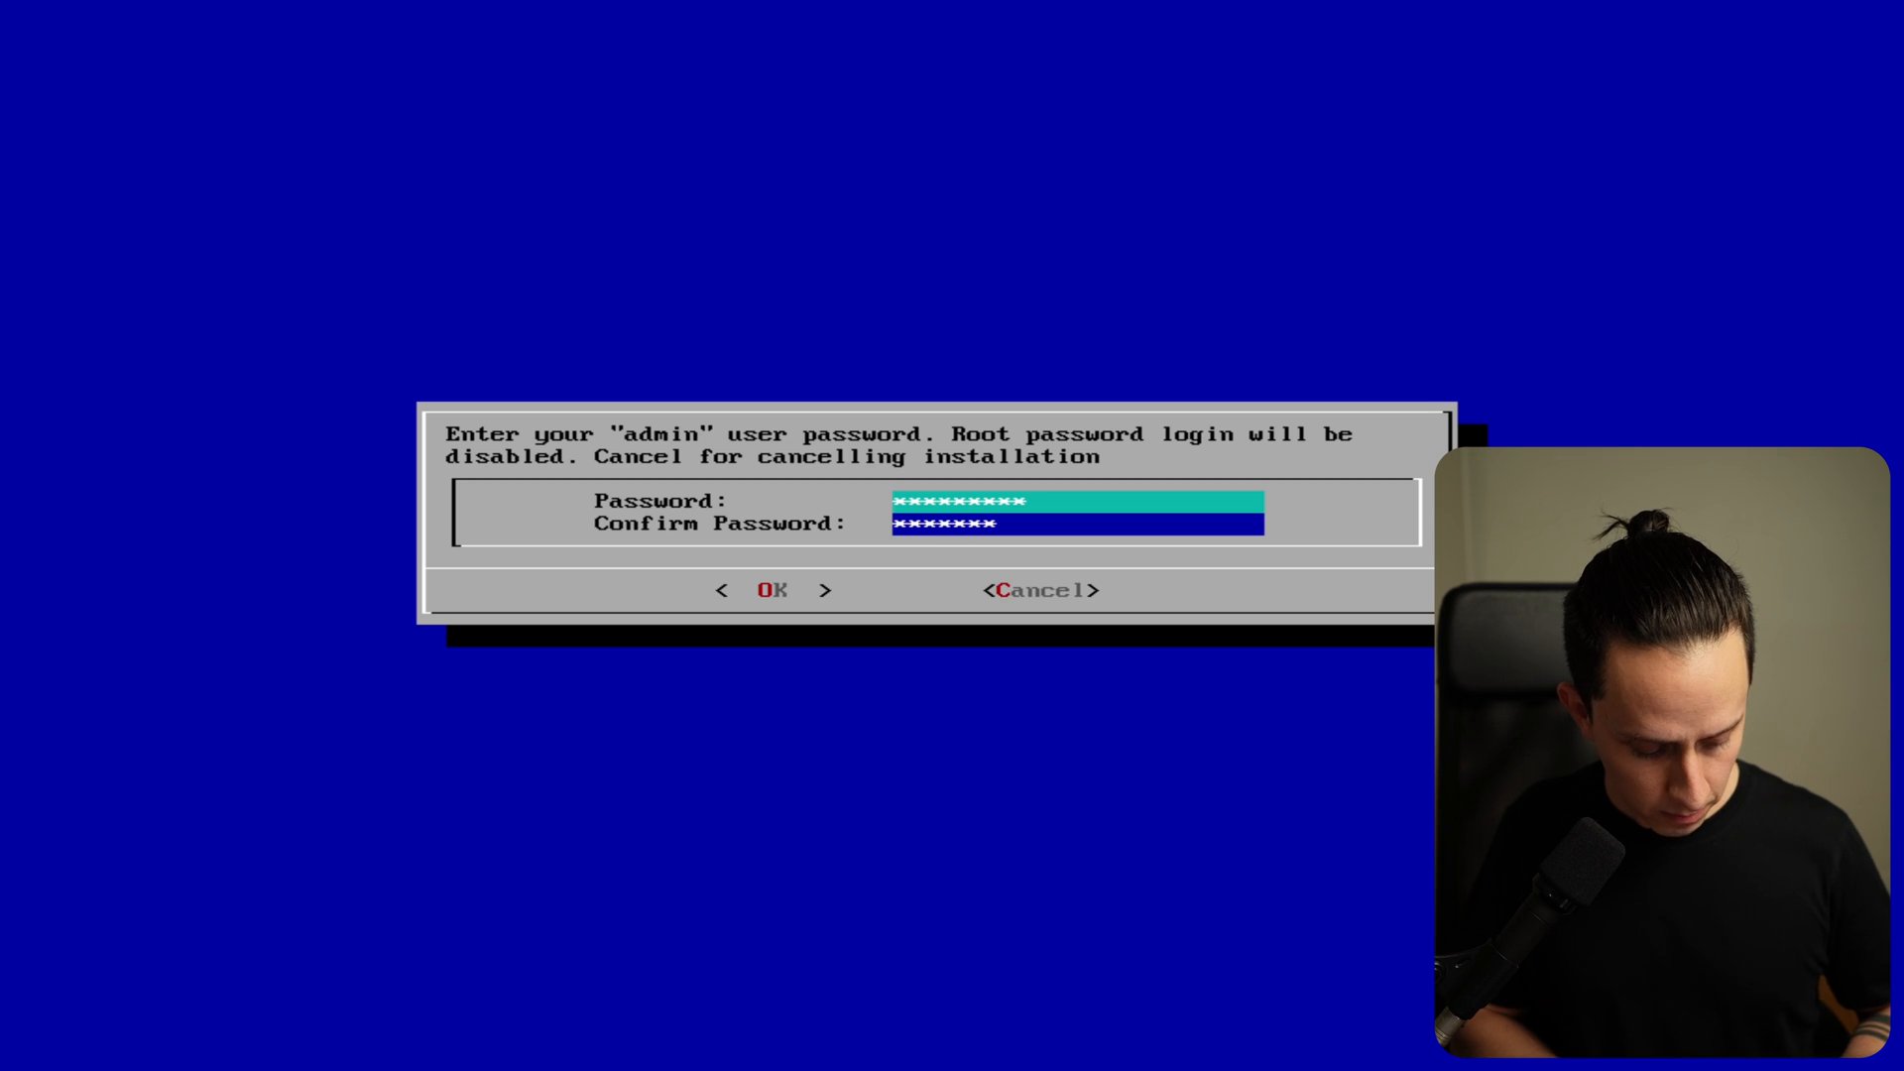
{"action": "key", "text": "Return"}
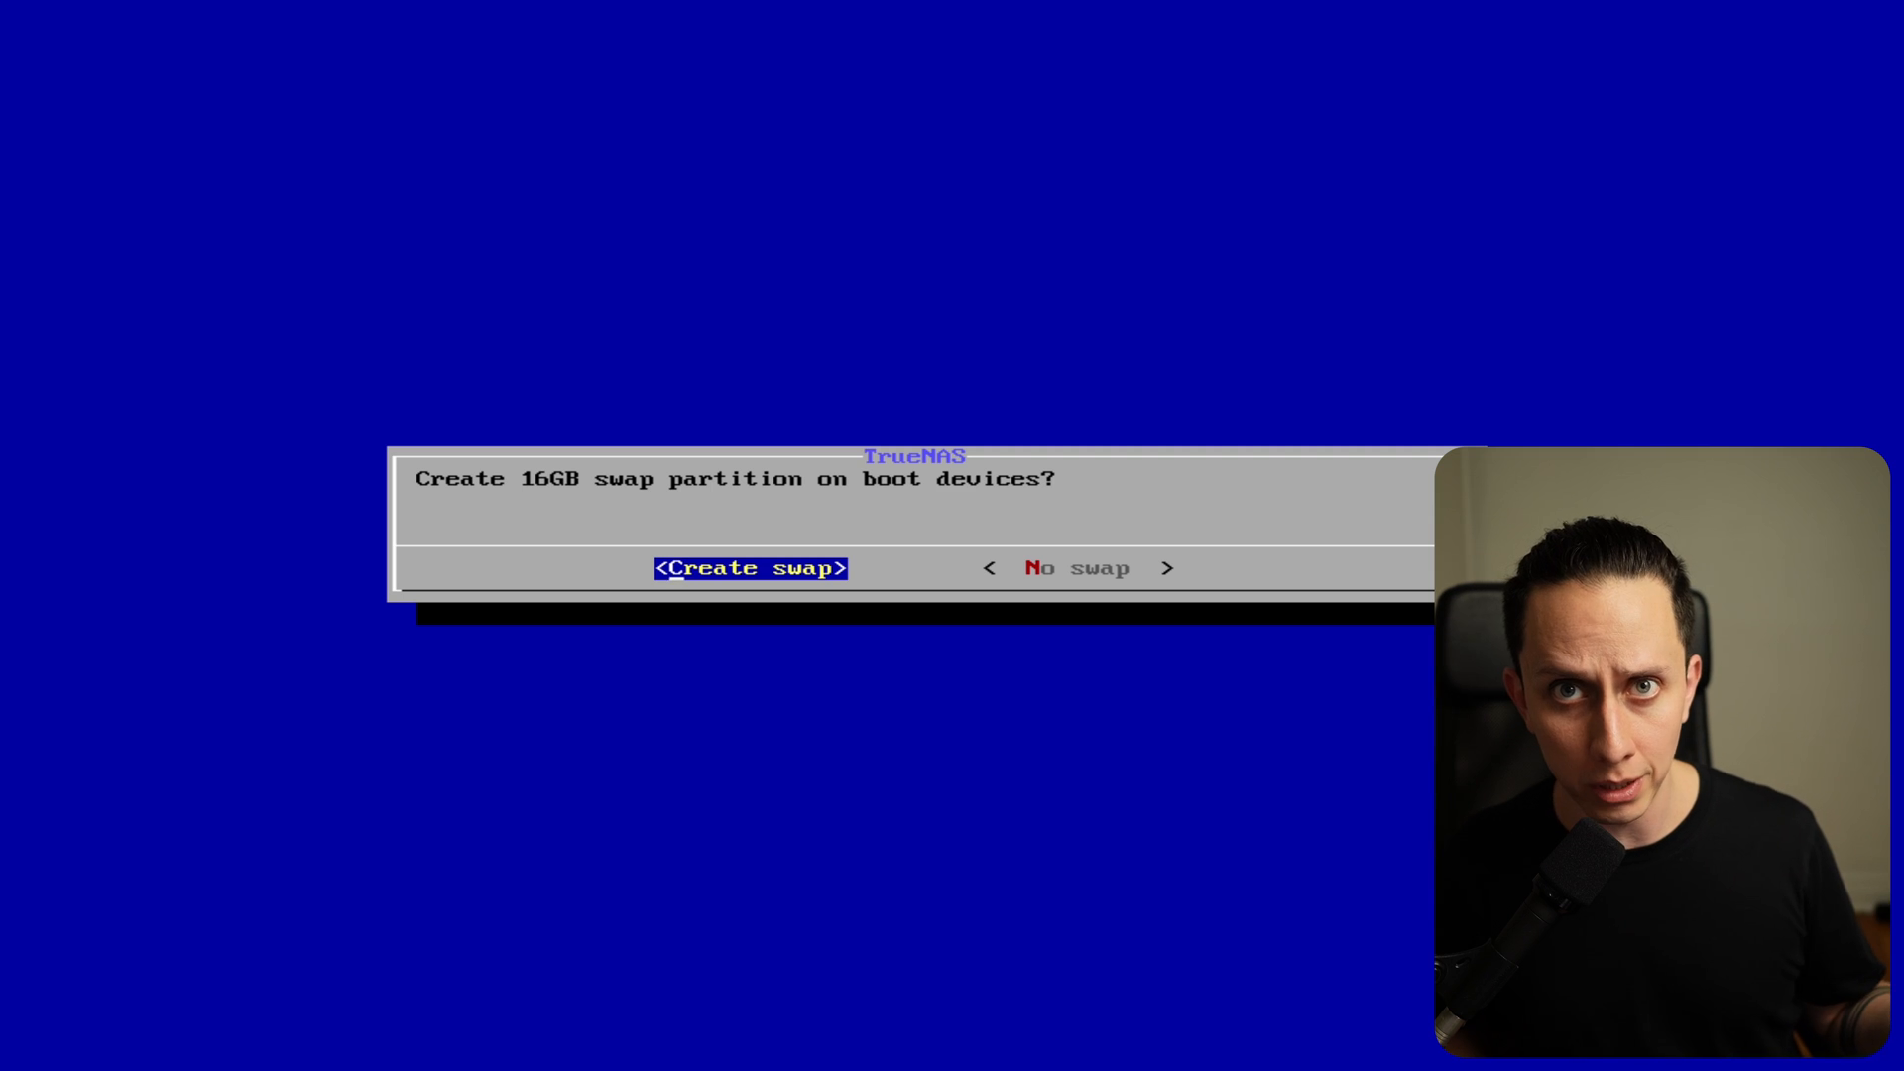
Step: Create the 16GB swap partition and acknowledge the successful installation on nvme0n1
{"action": "key", "text": "Return"}
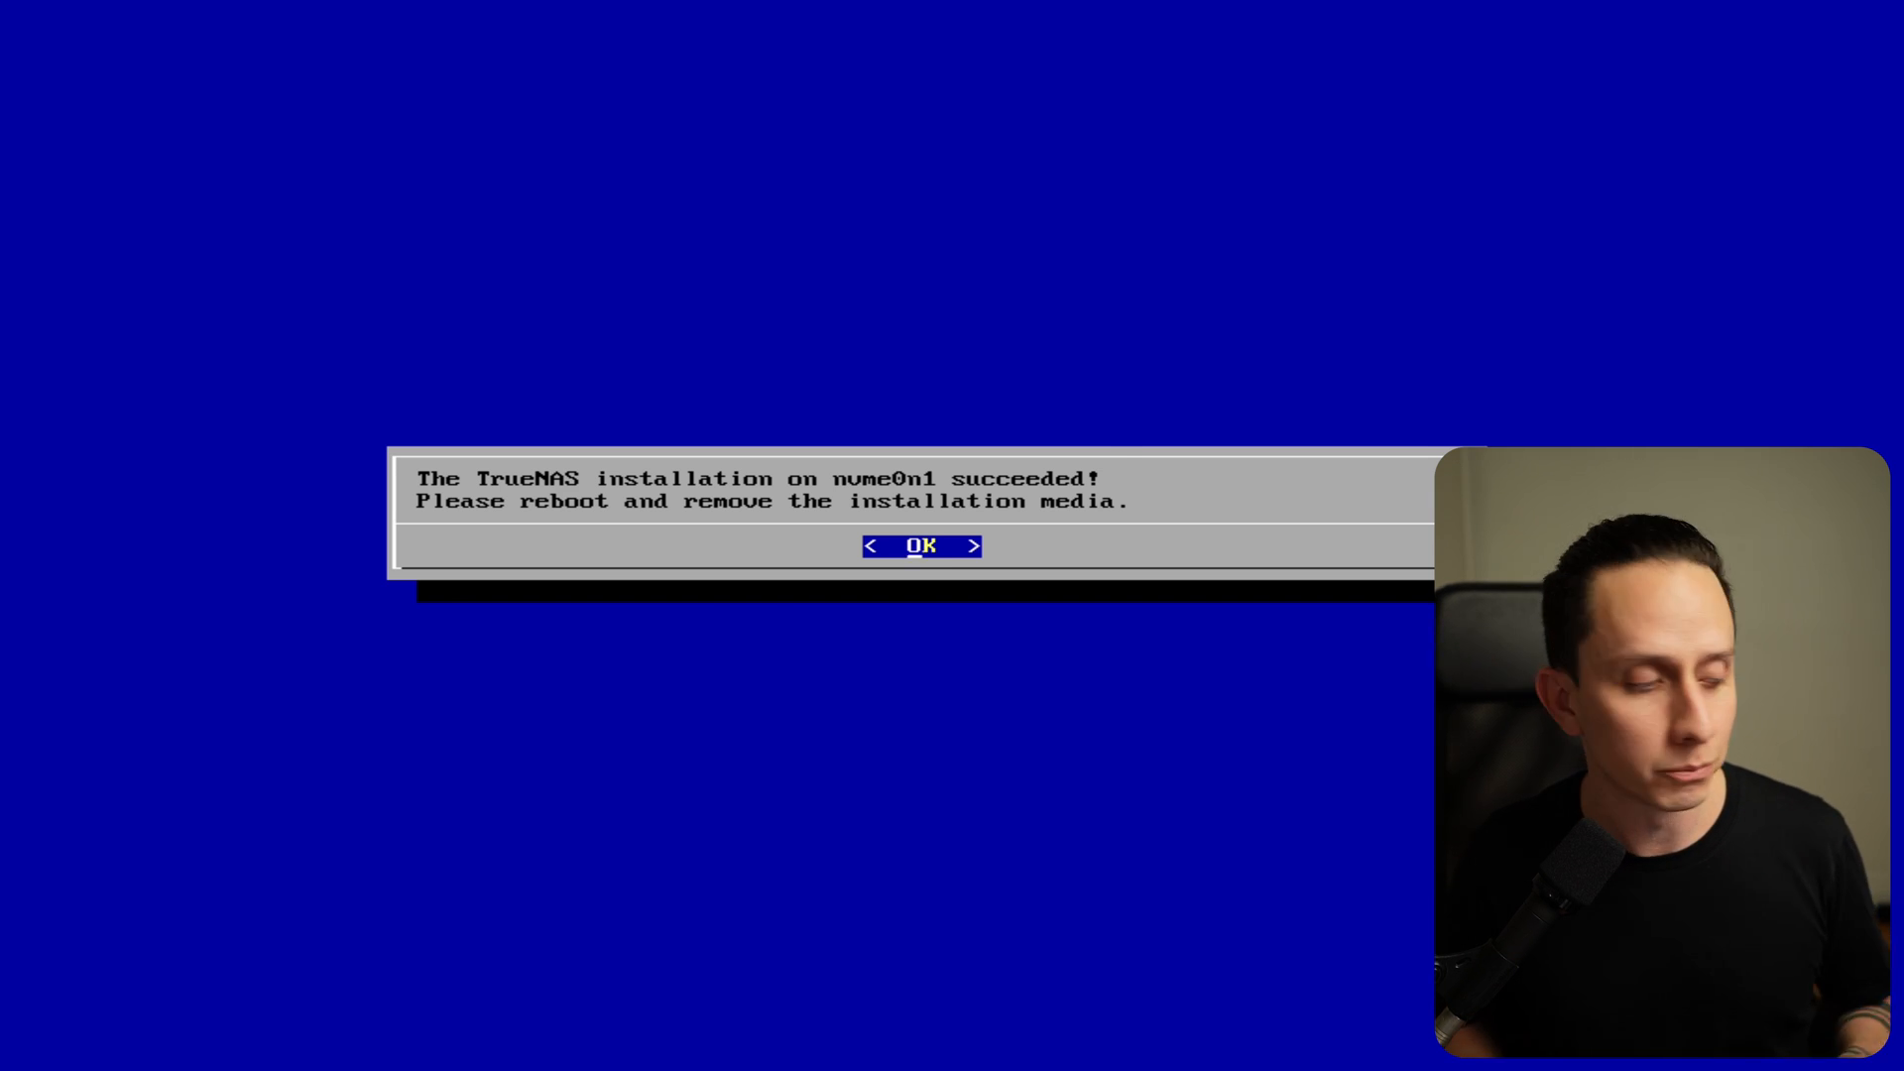
{"action": "key", "text": "Return"}
{"action": "key", "text": "Return"}
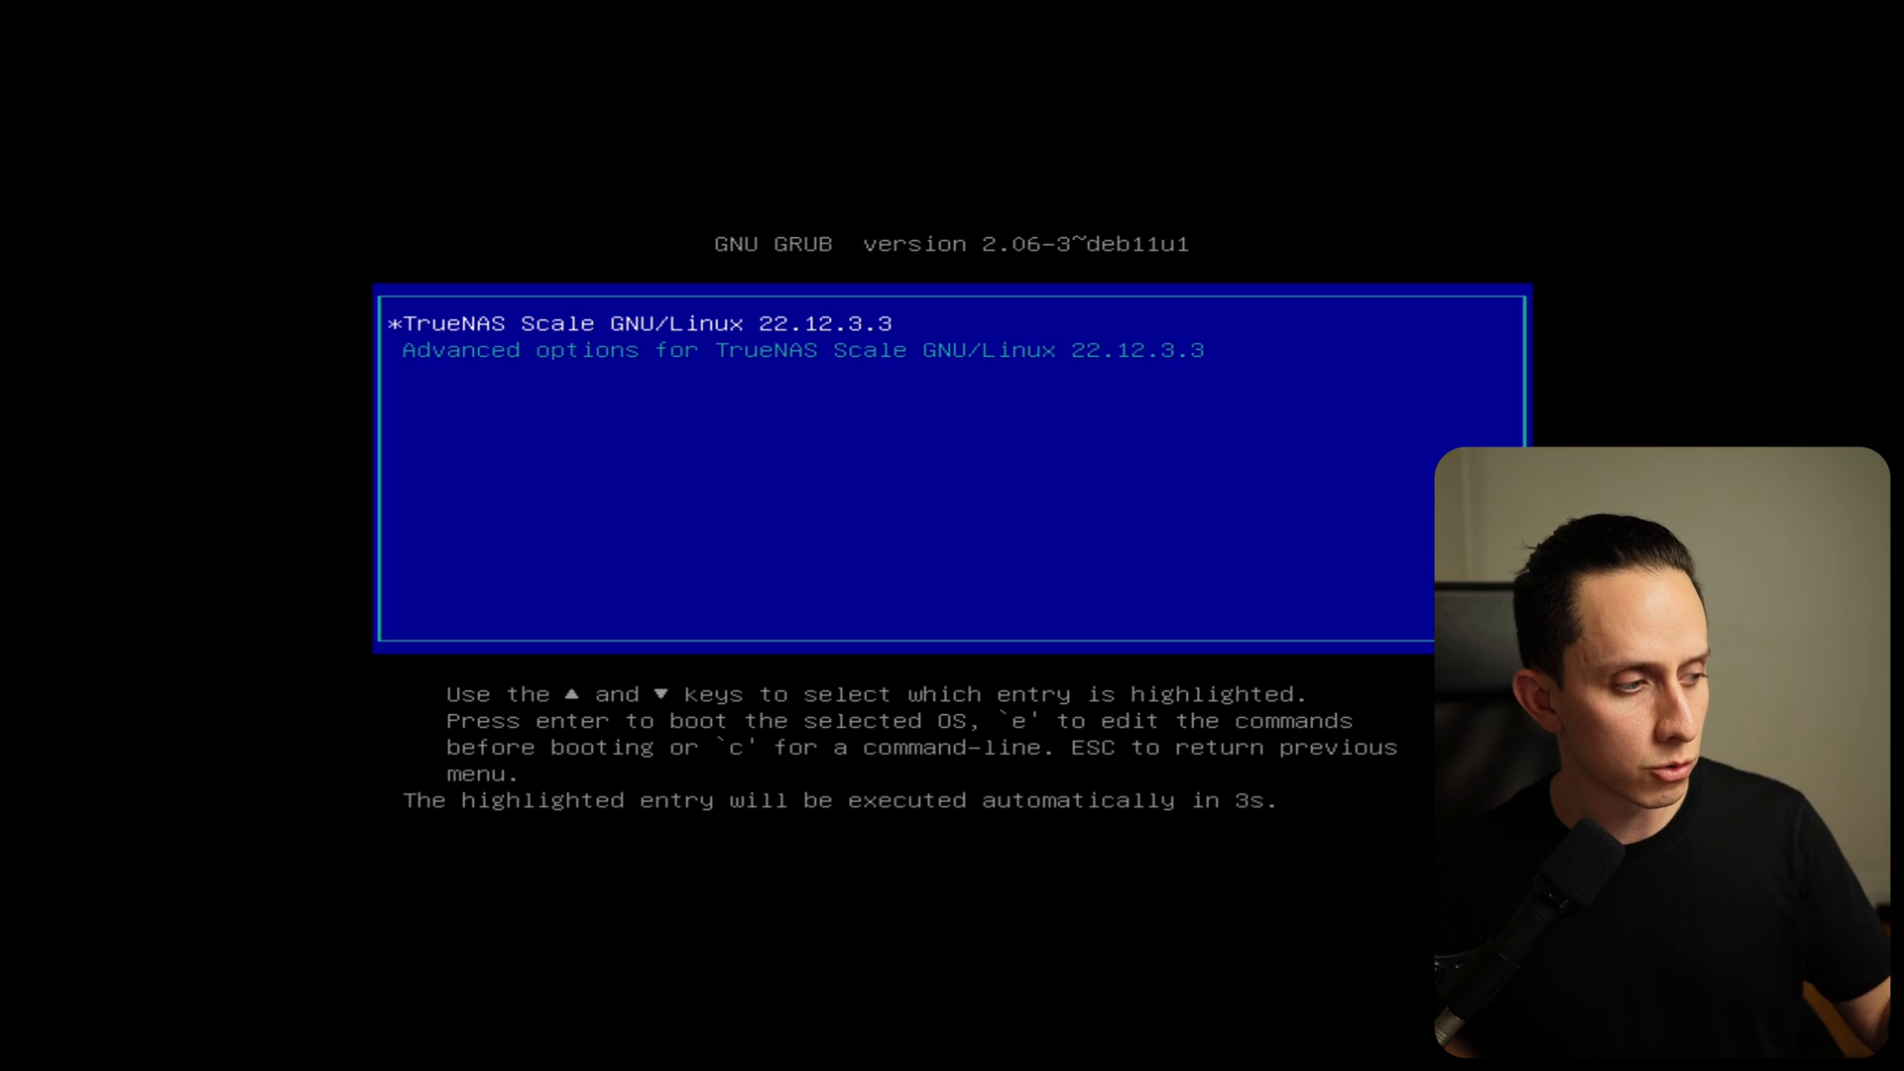
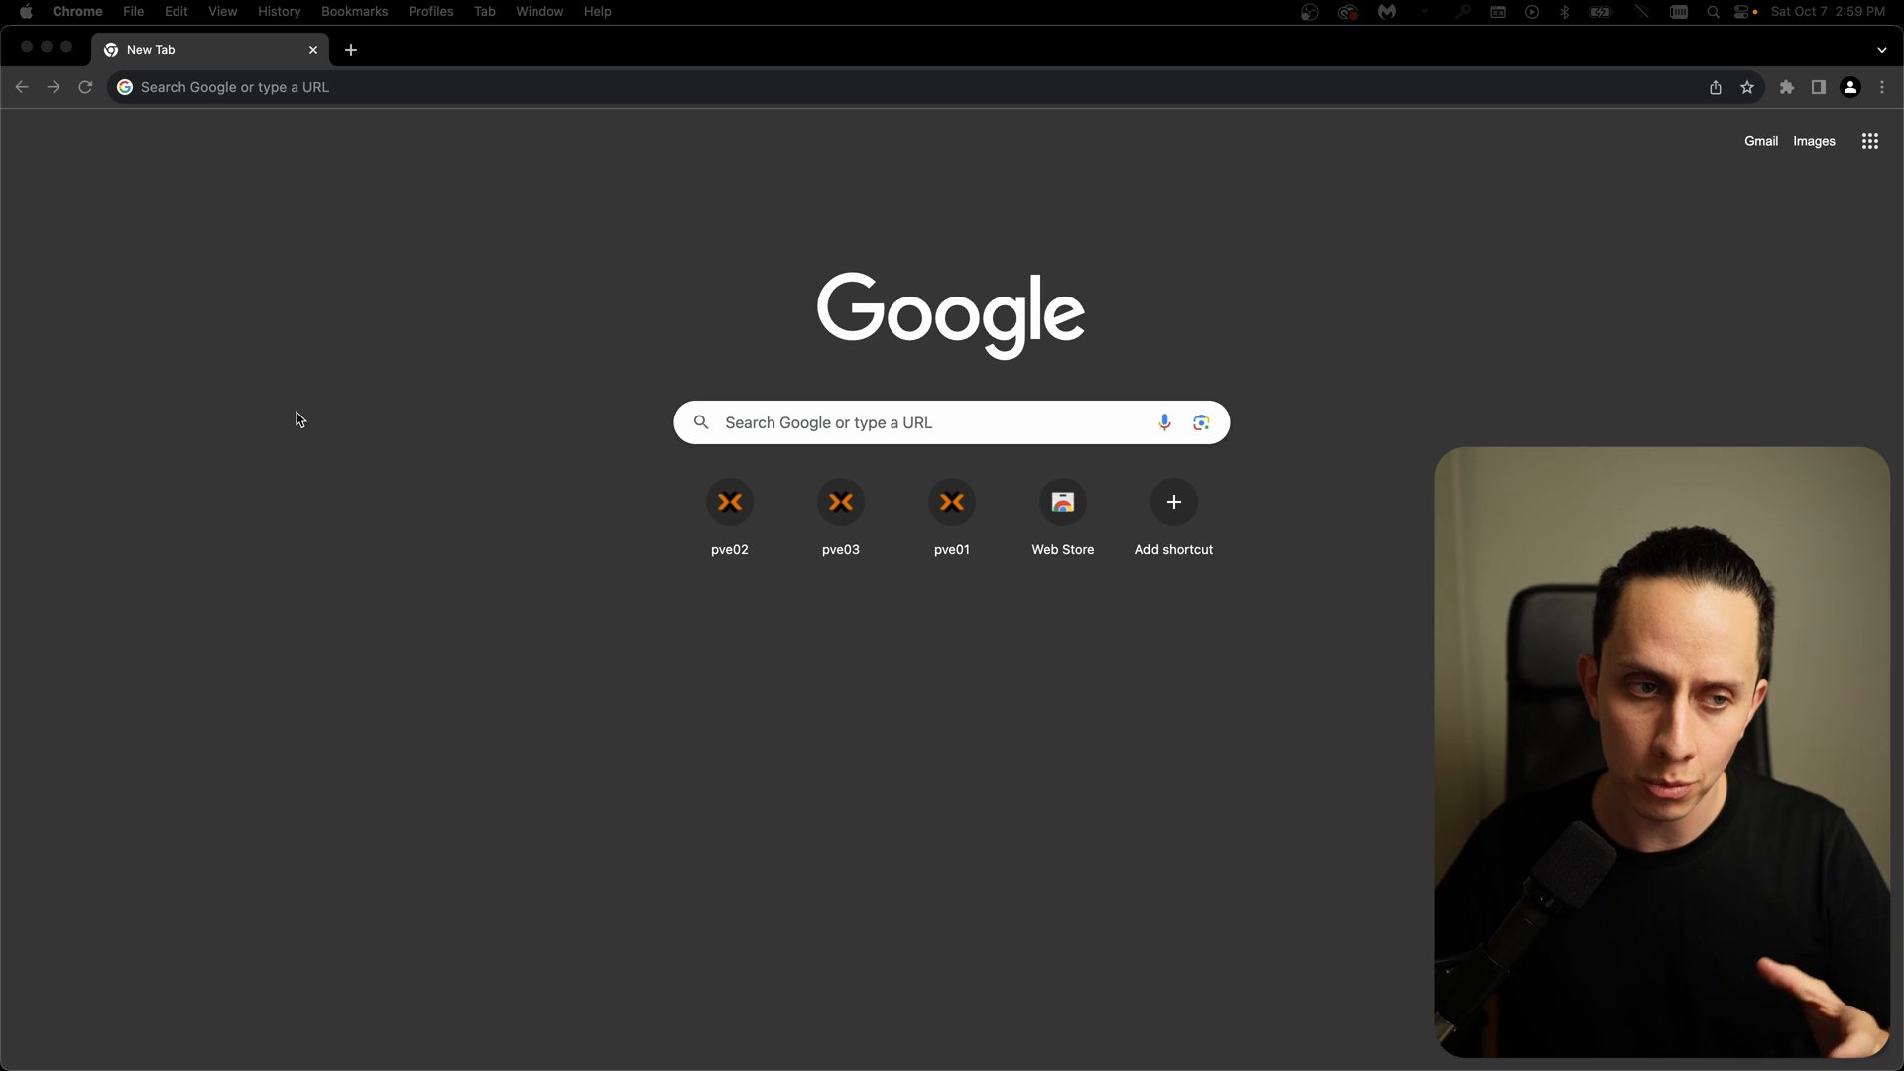
{"action": "left_click", "coordinate": [281, 90]}
{"action": "type", "text": "192.168."}
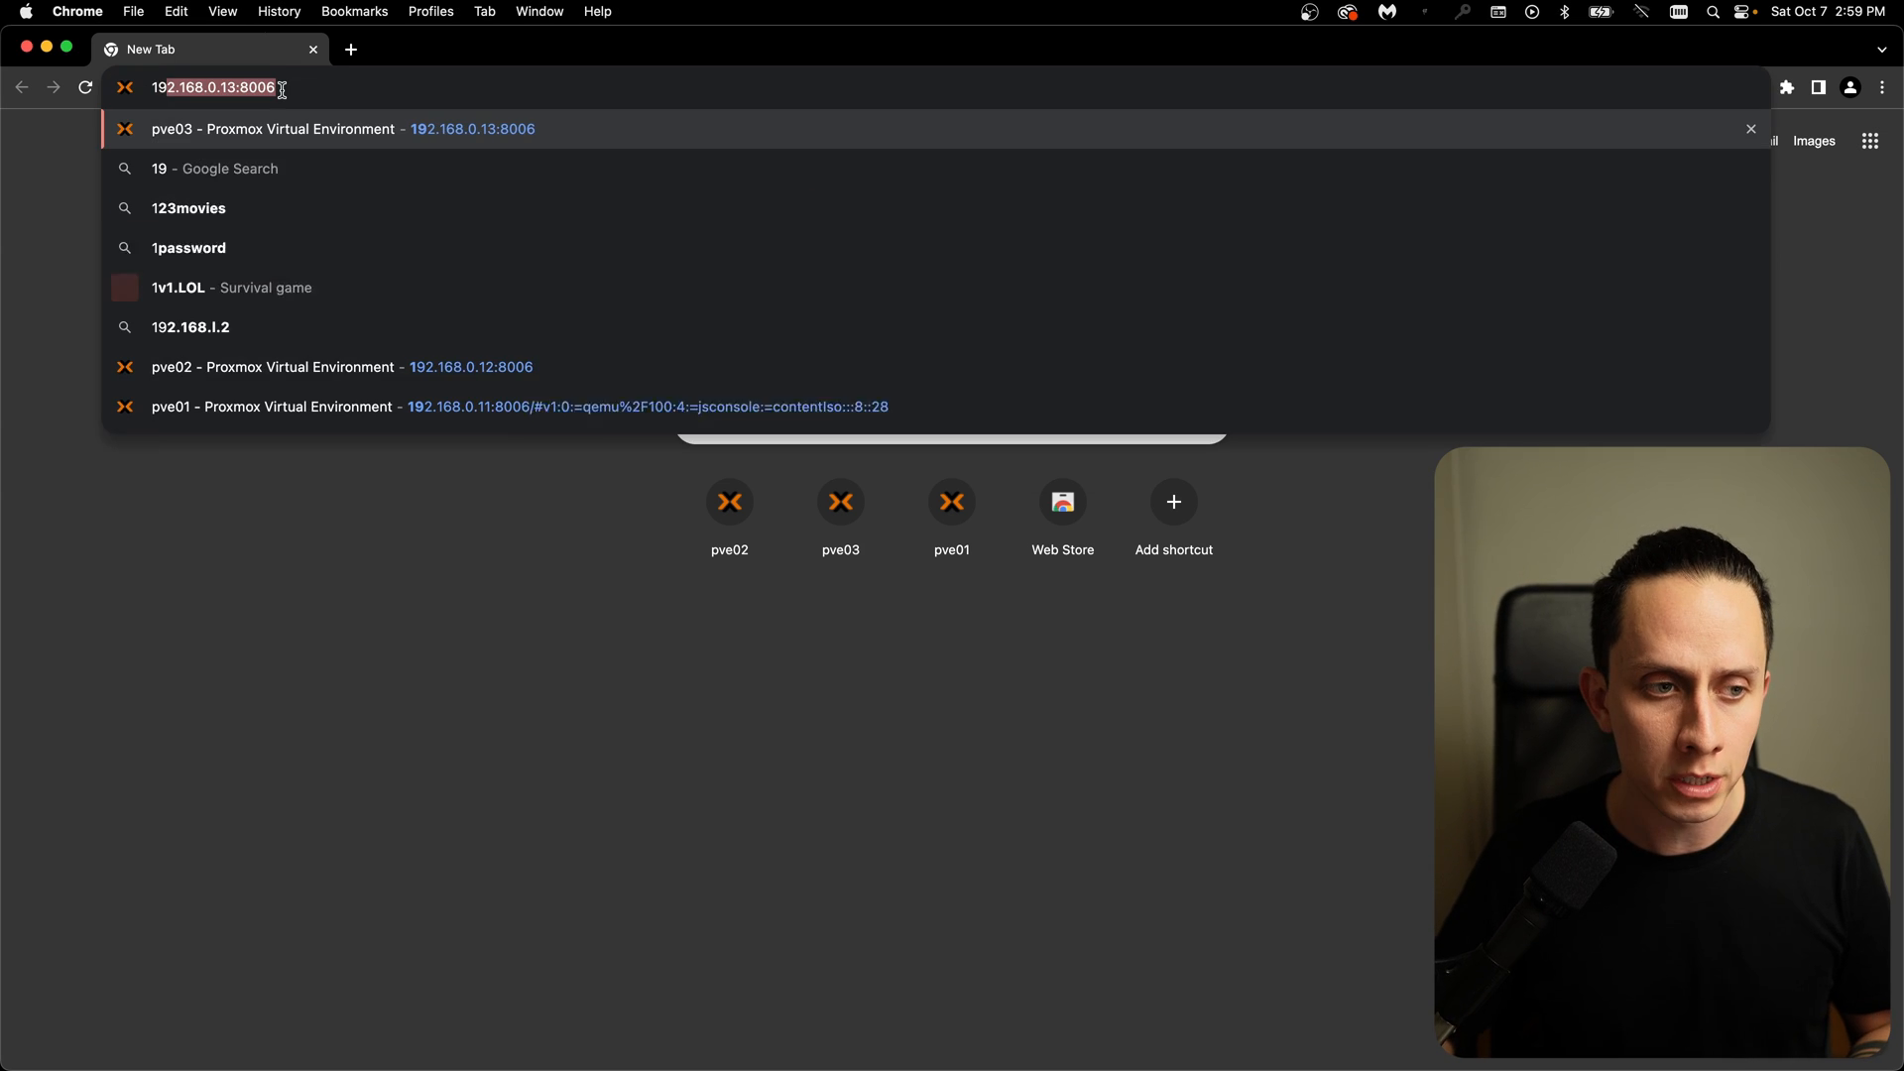
{"action": "type", "text": "0.181"}
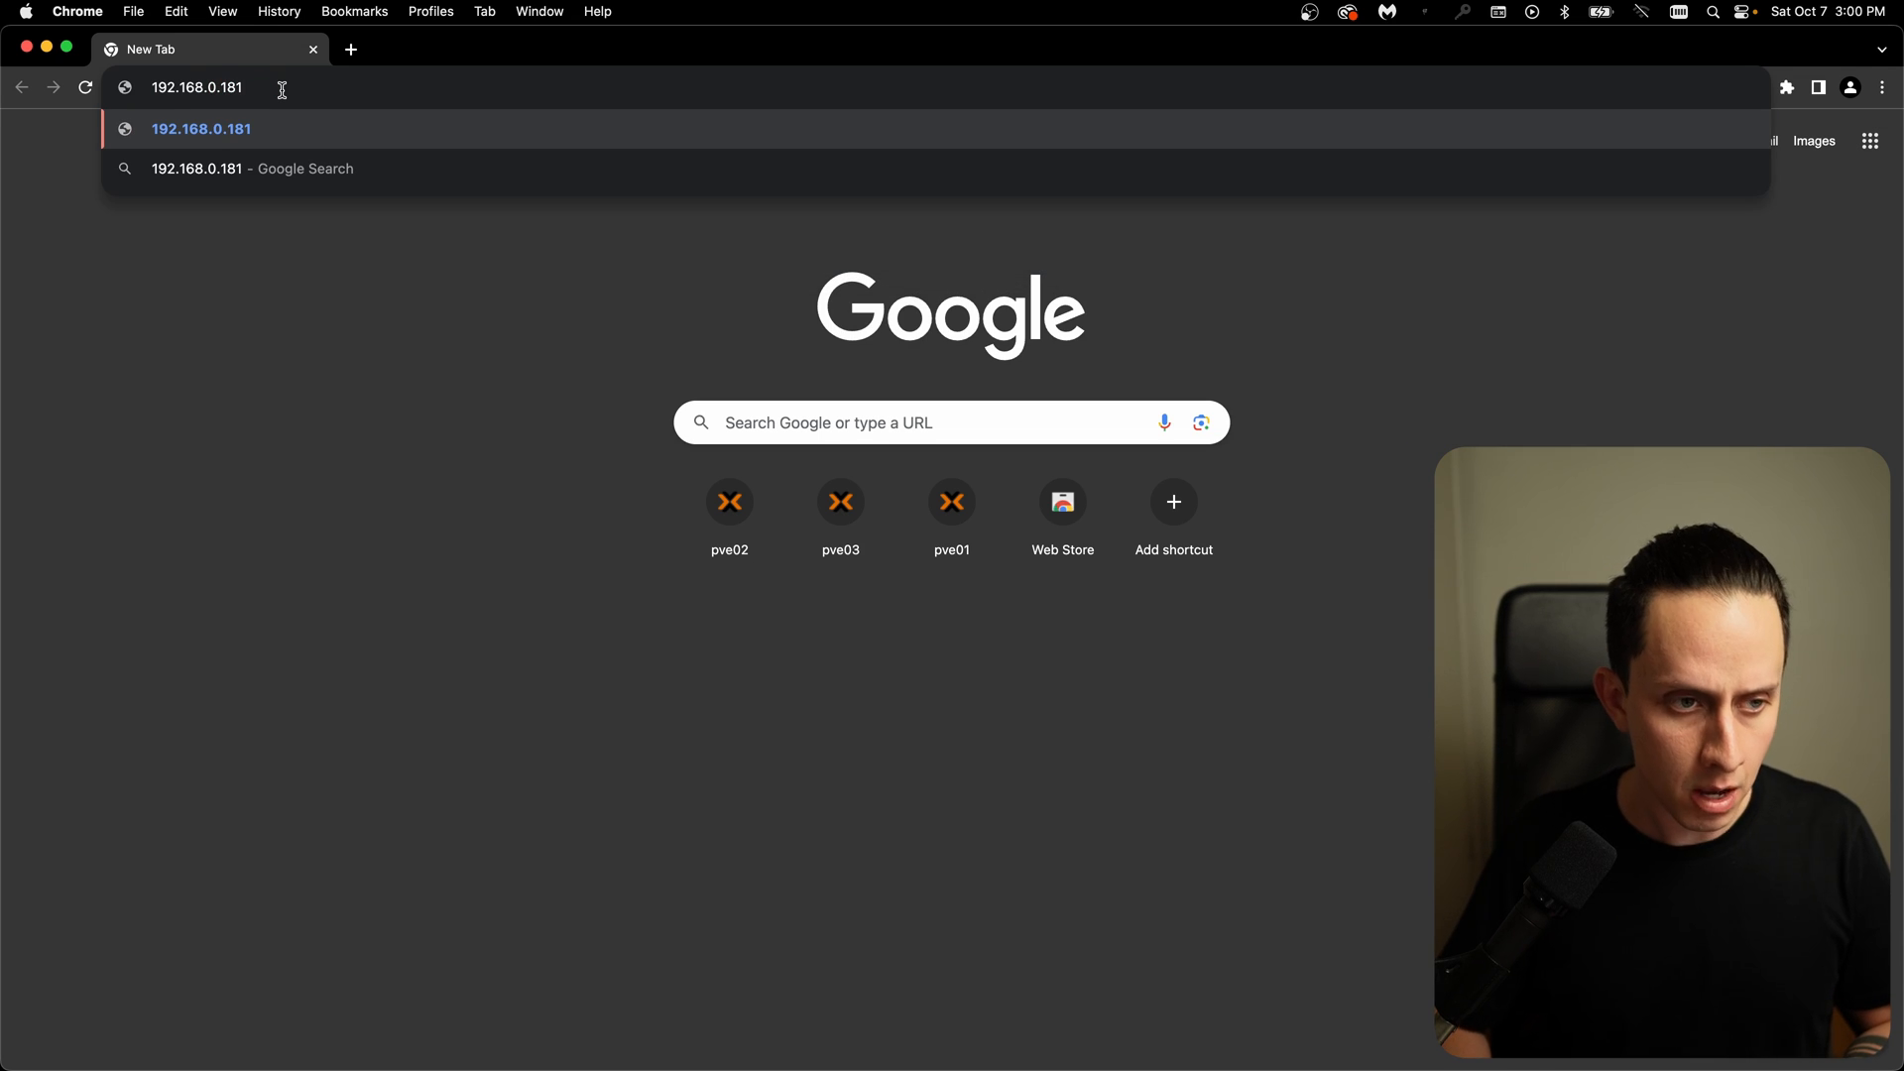
{"action": "key", "text": "Home"}
{"action": "type", "text": "https://"}
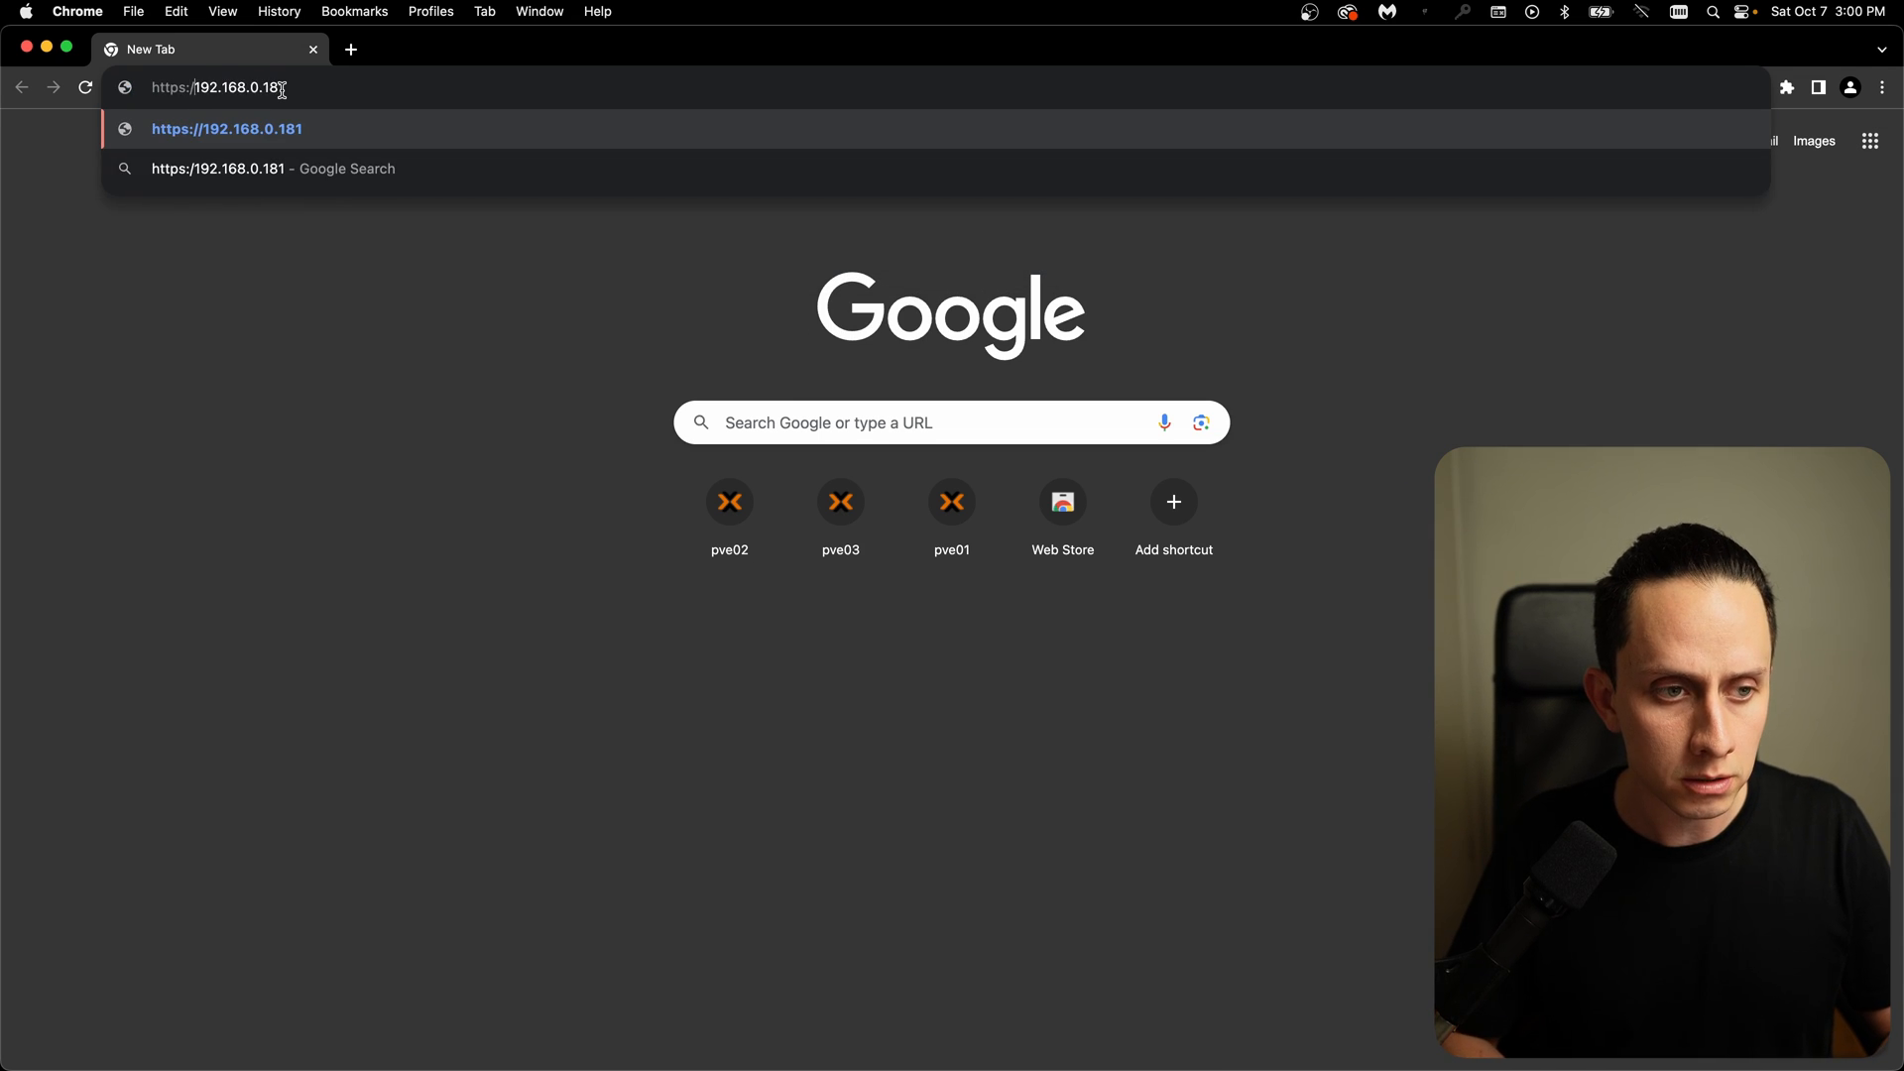
{"action": "key", "text": "Return"}
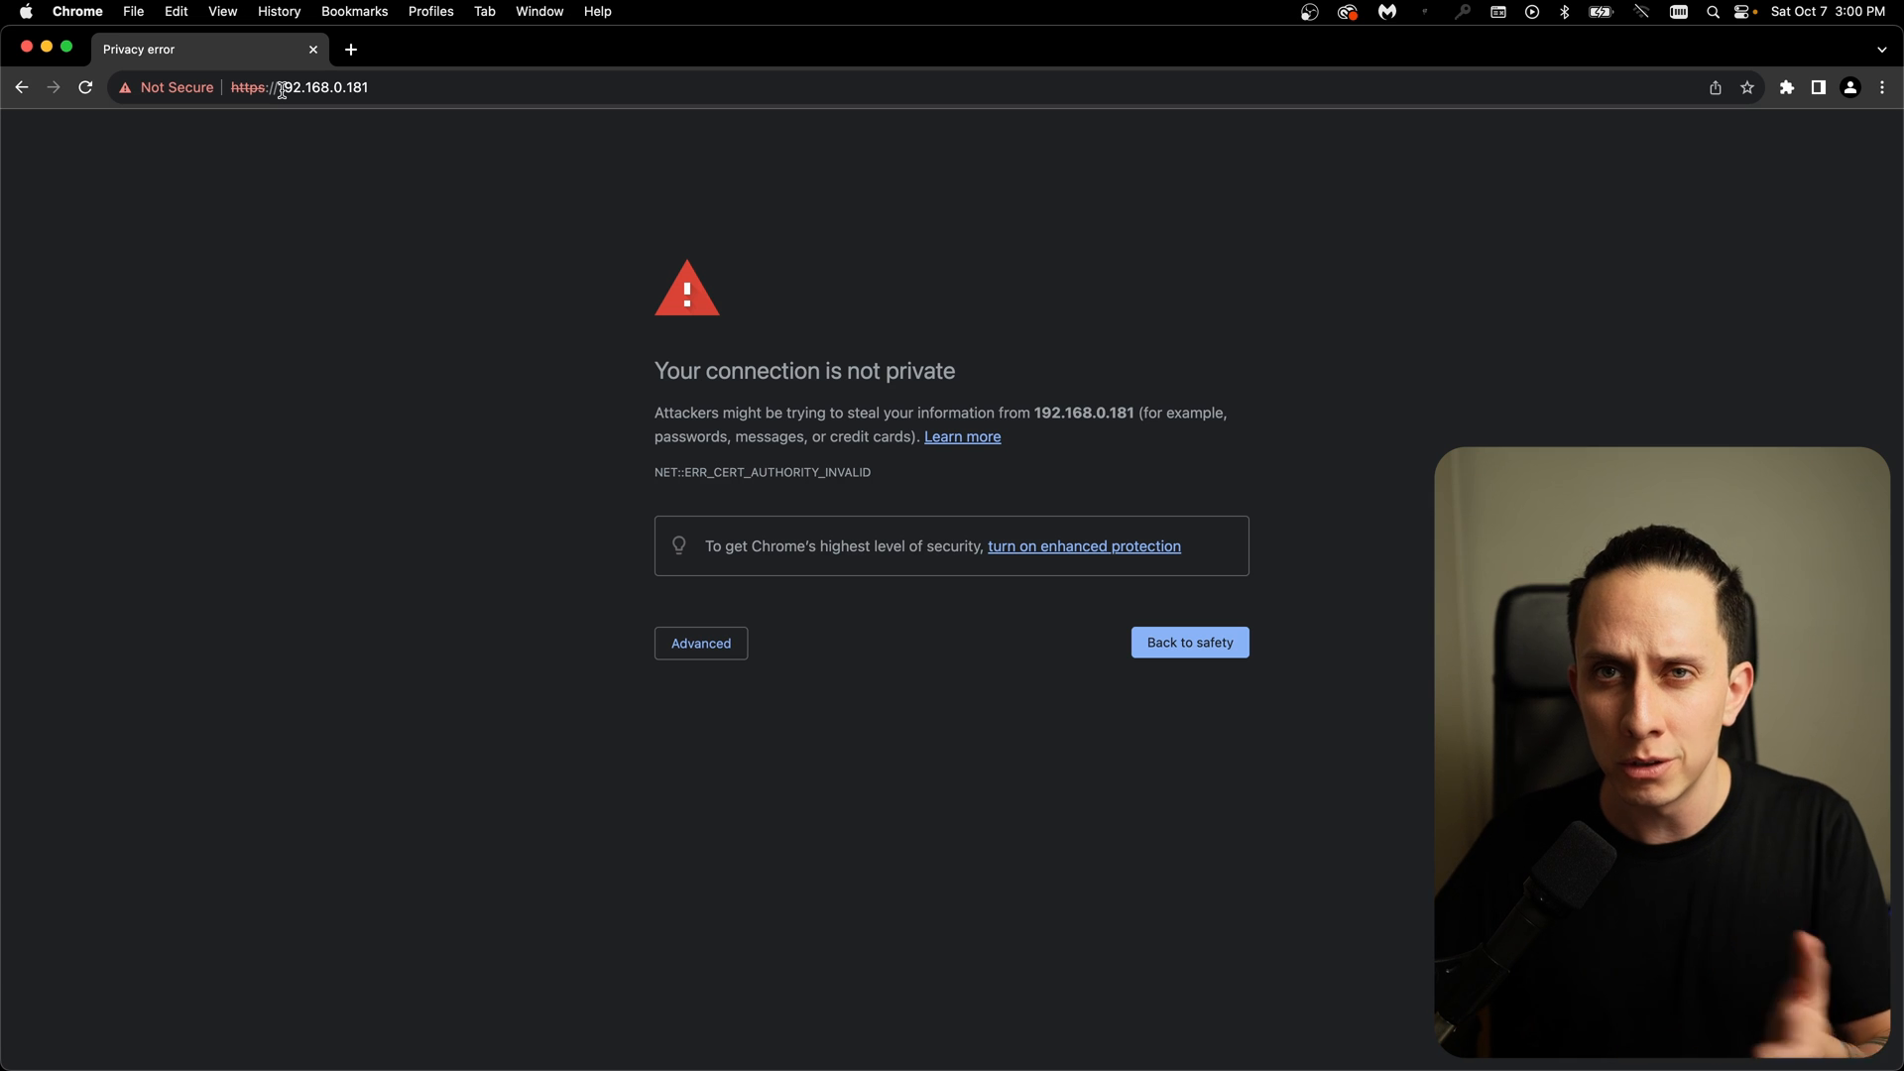
{"action": "left_click", "coordinate": [714, 645]}
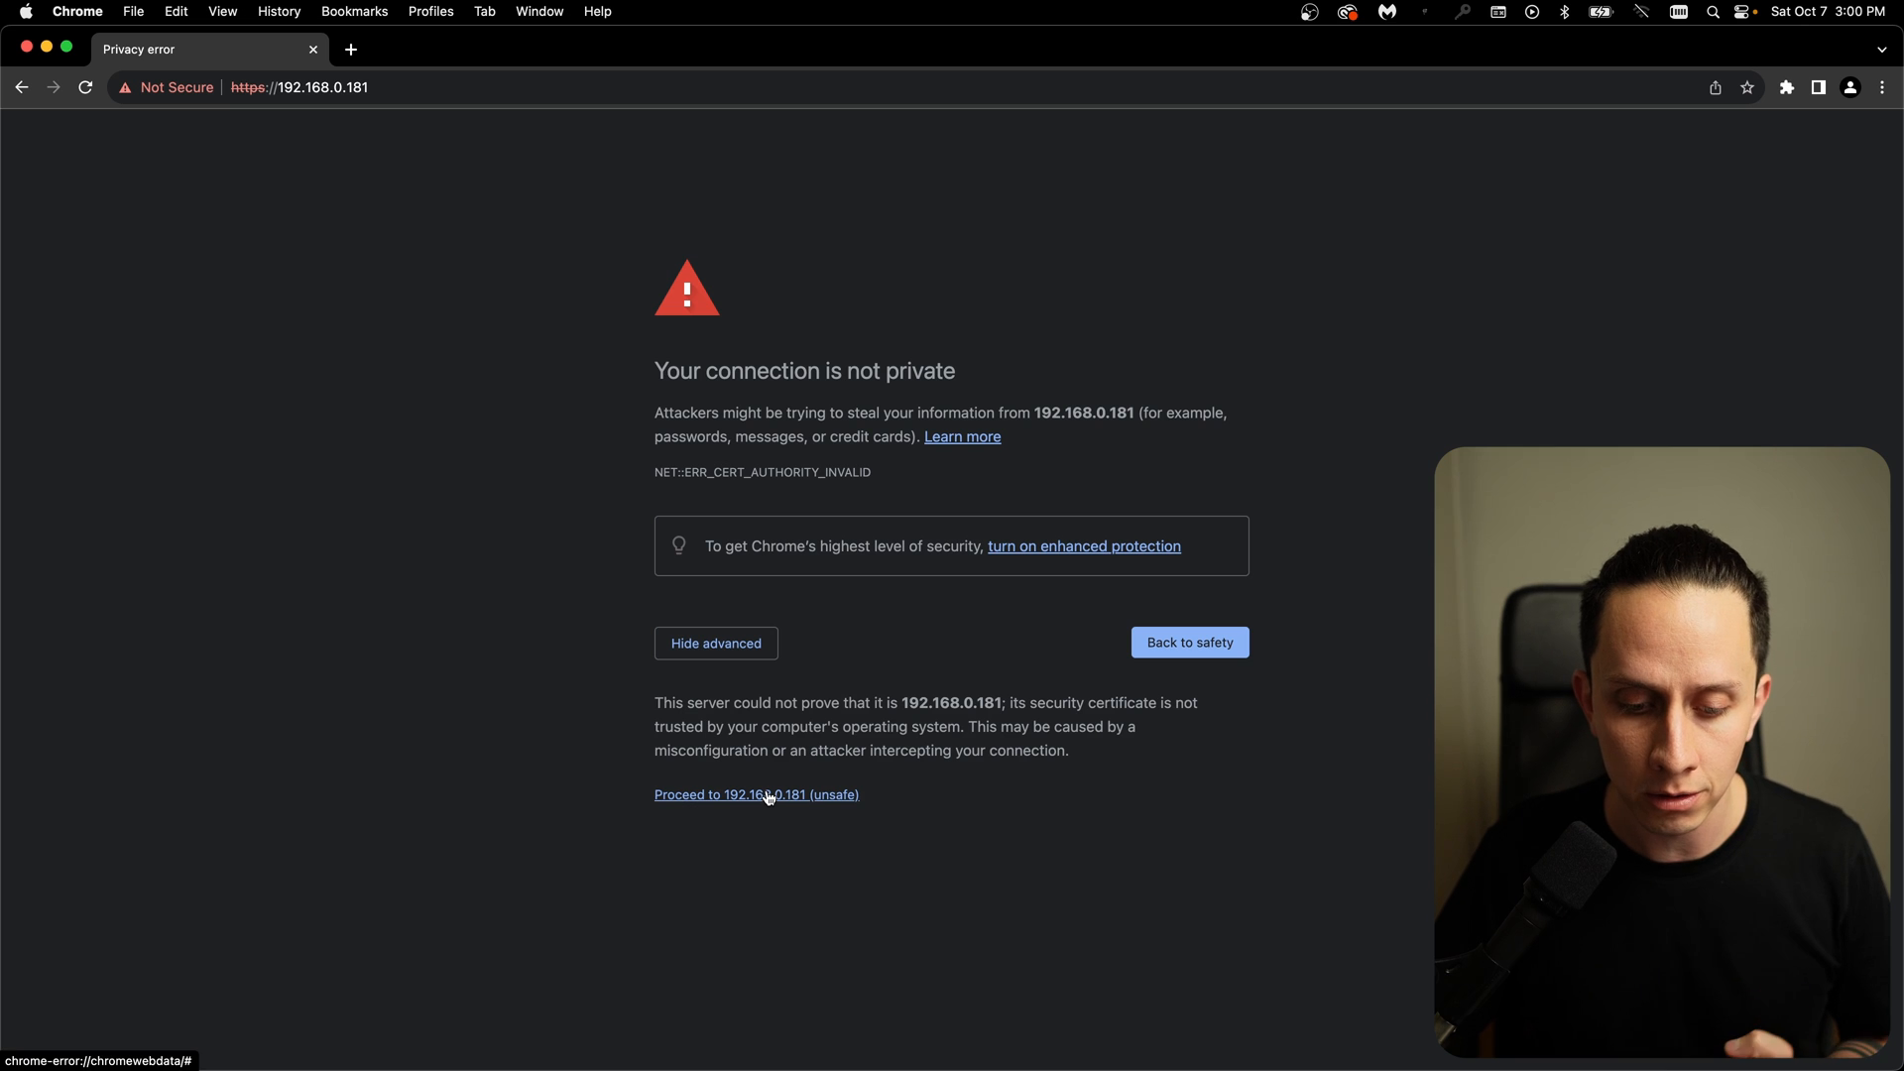
{"action": "left_click", "coordinate": [767, 794]}
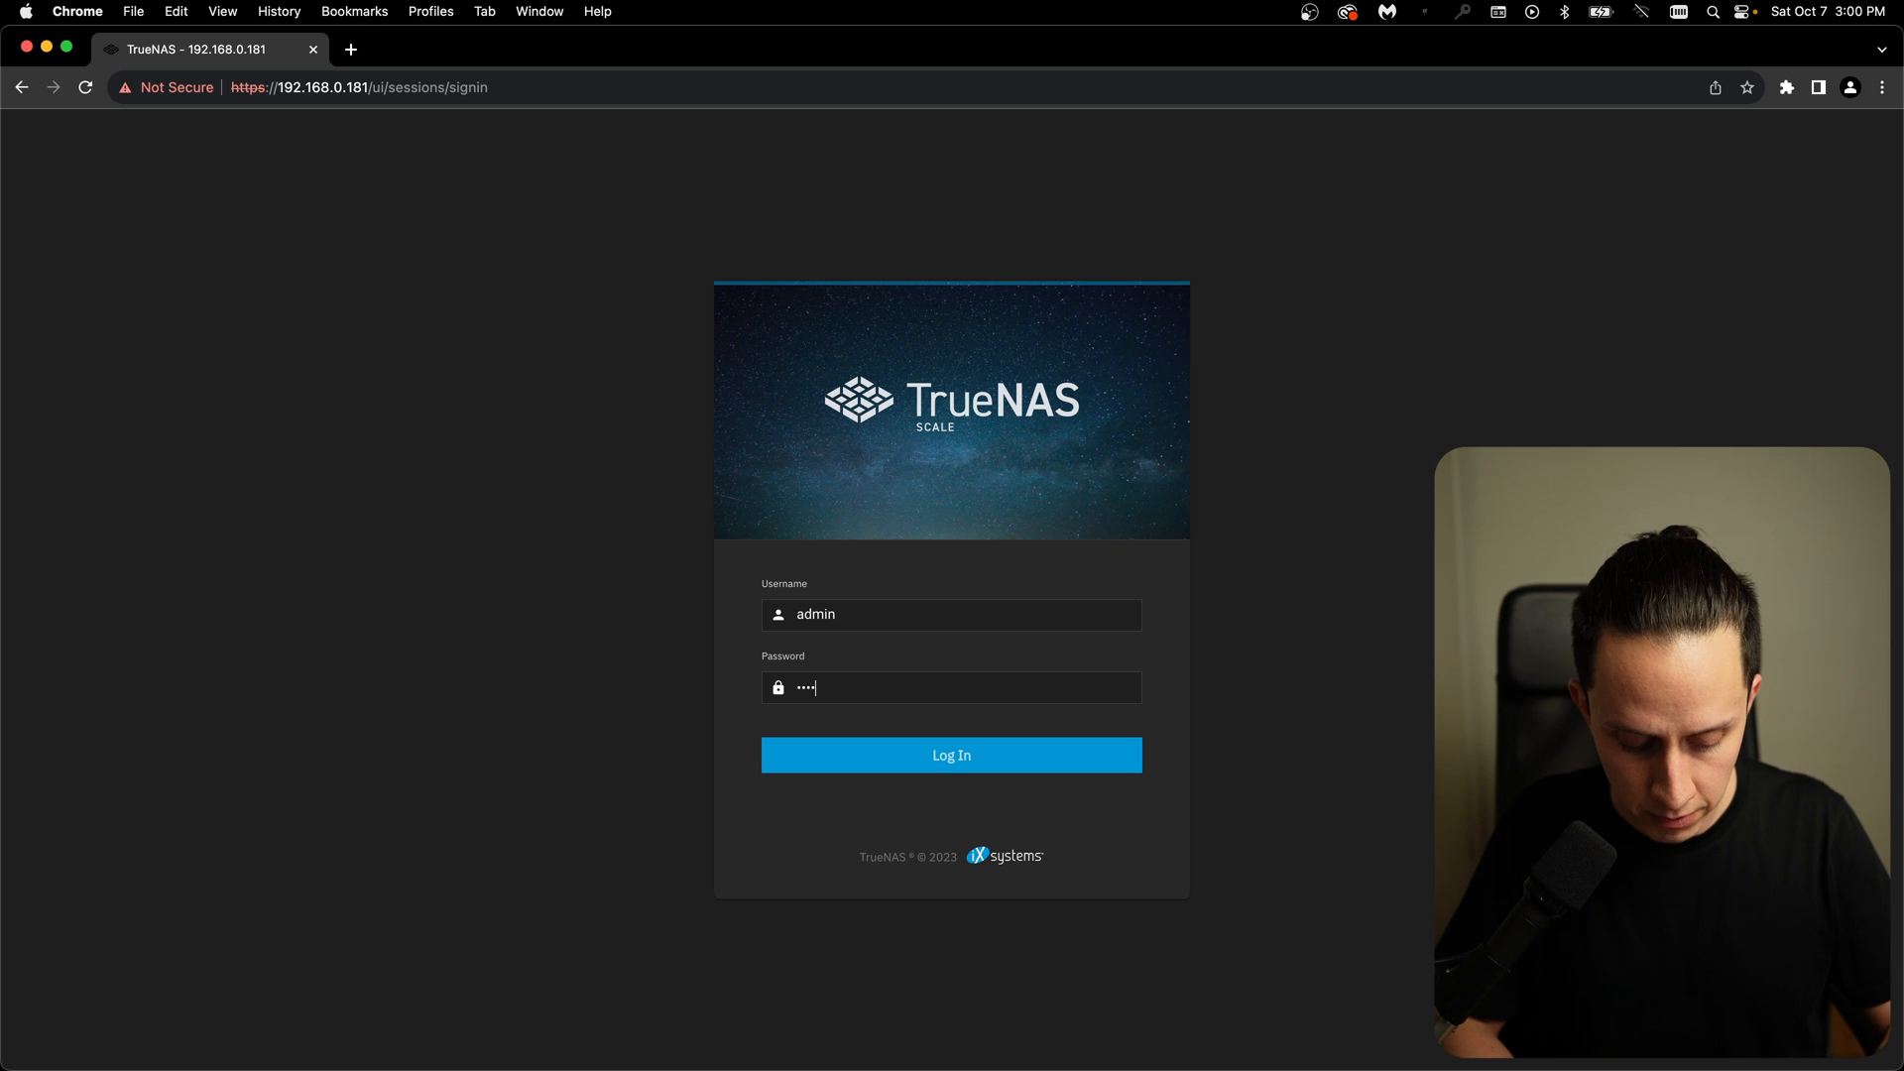
Step: Submit the admin password to sign in to TrueNAS SCALE
{"action": "key", "text": "Return"}
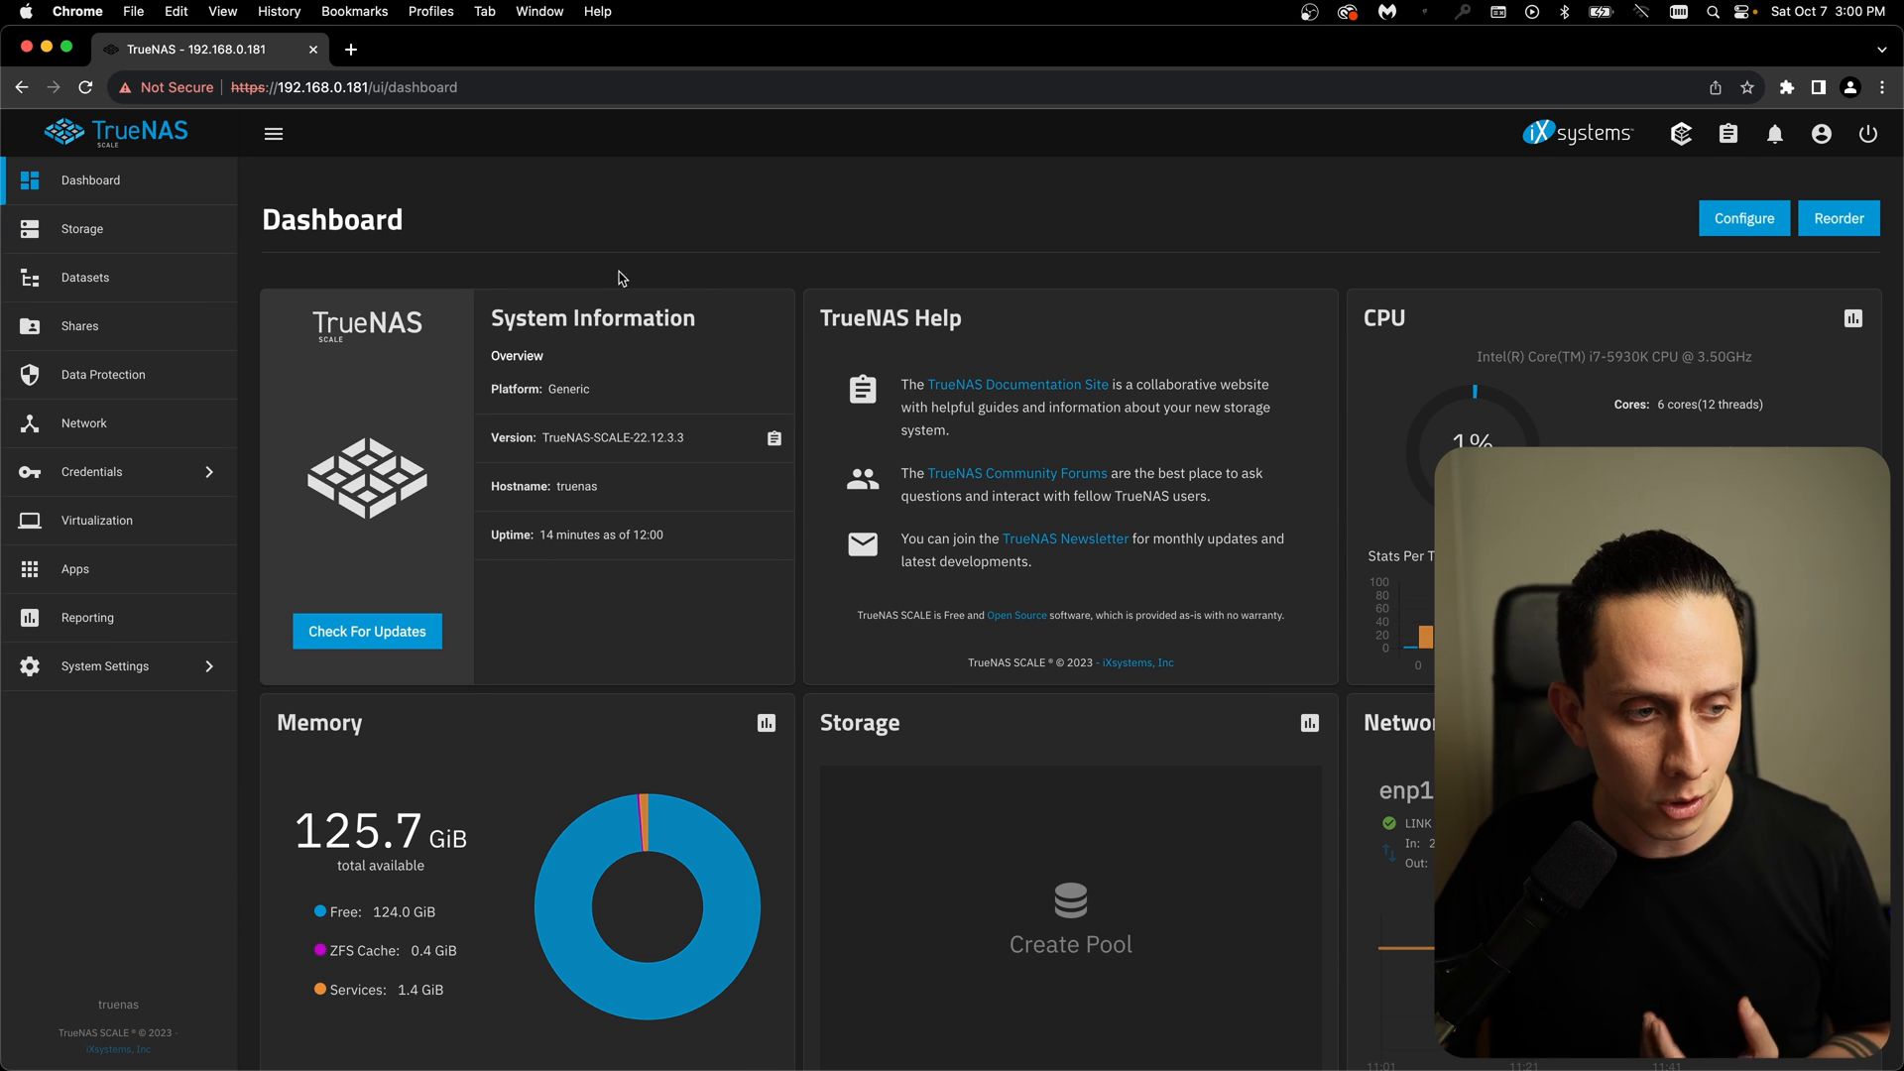
Step: Start creating a new storage pool from the Storage dashboard
{"action": "left_click", "coordinate": [83, 229]}
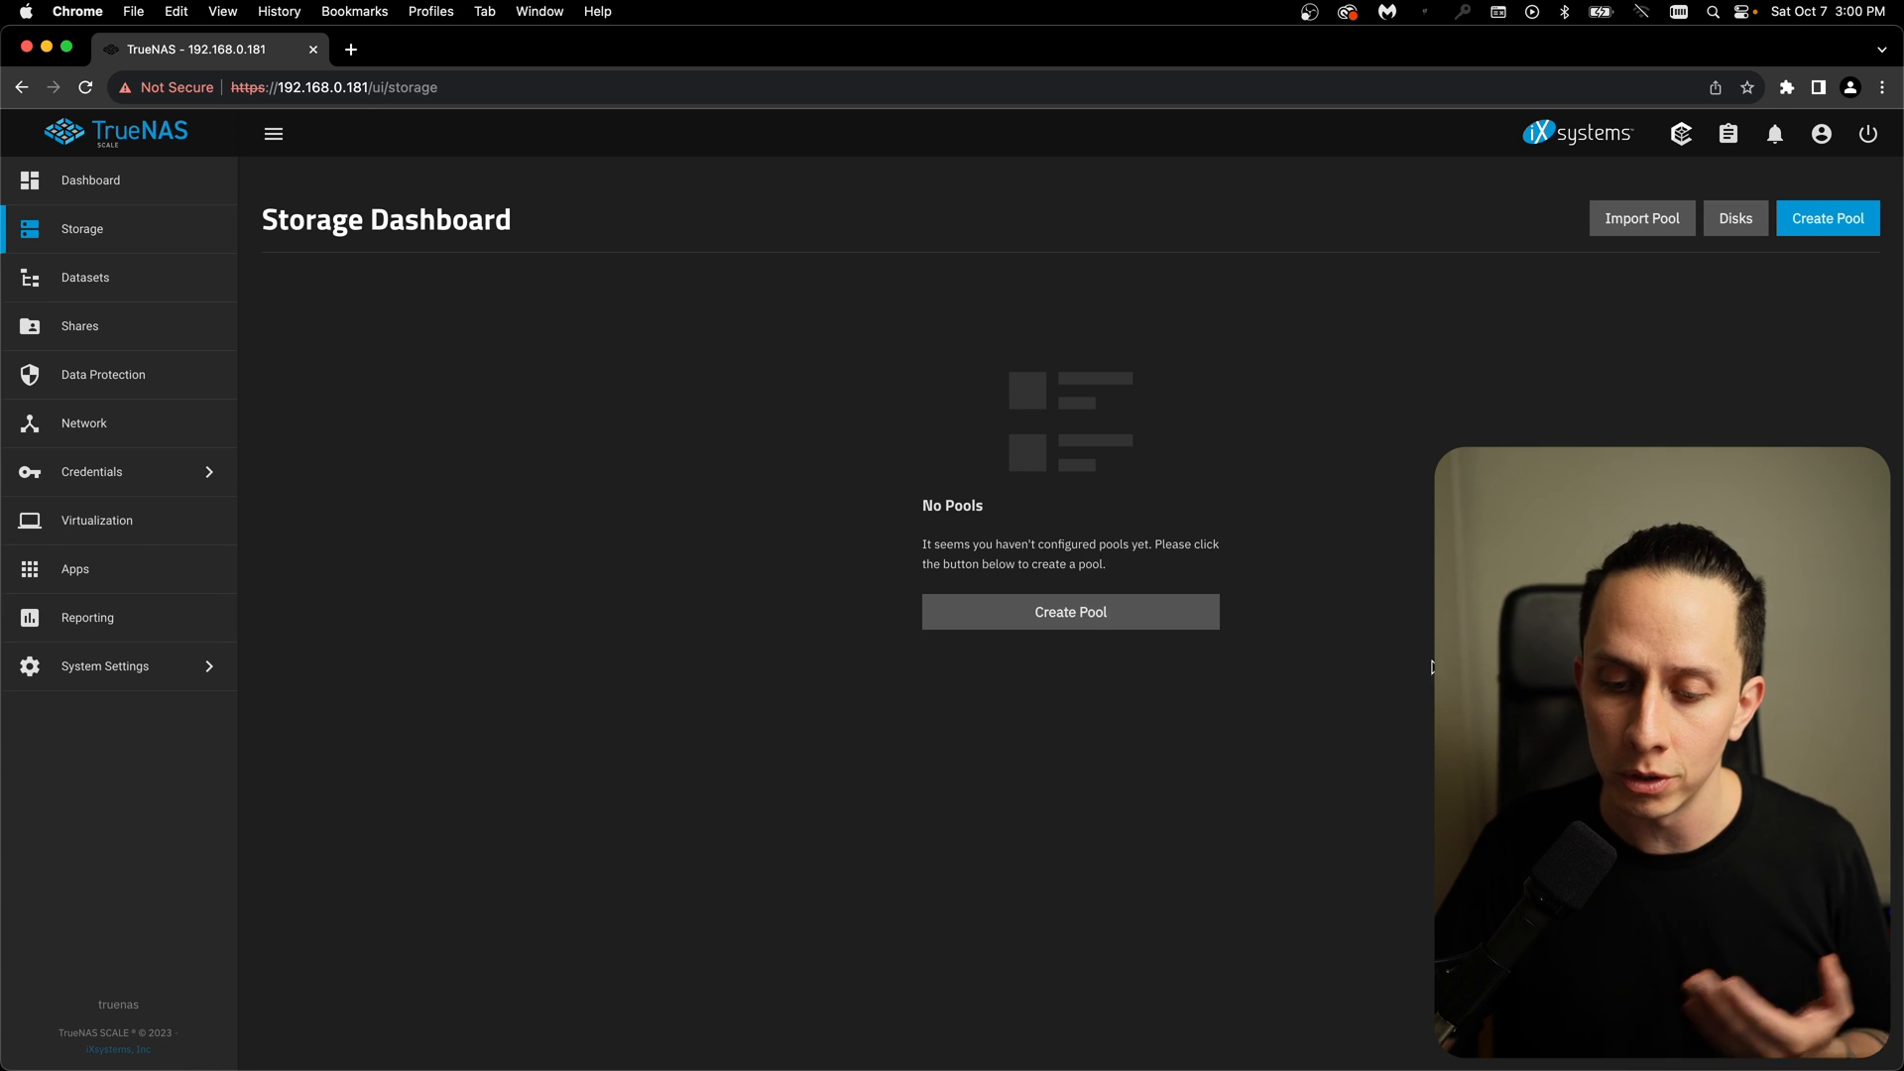
{"action": "left_click", "coordinate": [1094, 613]}
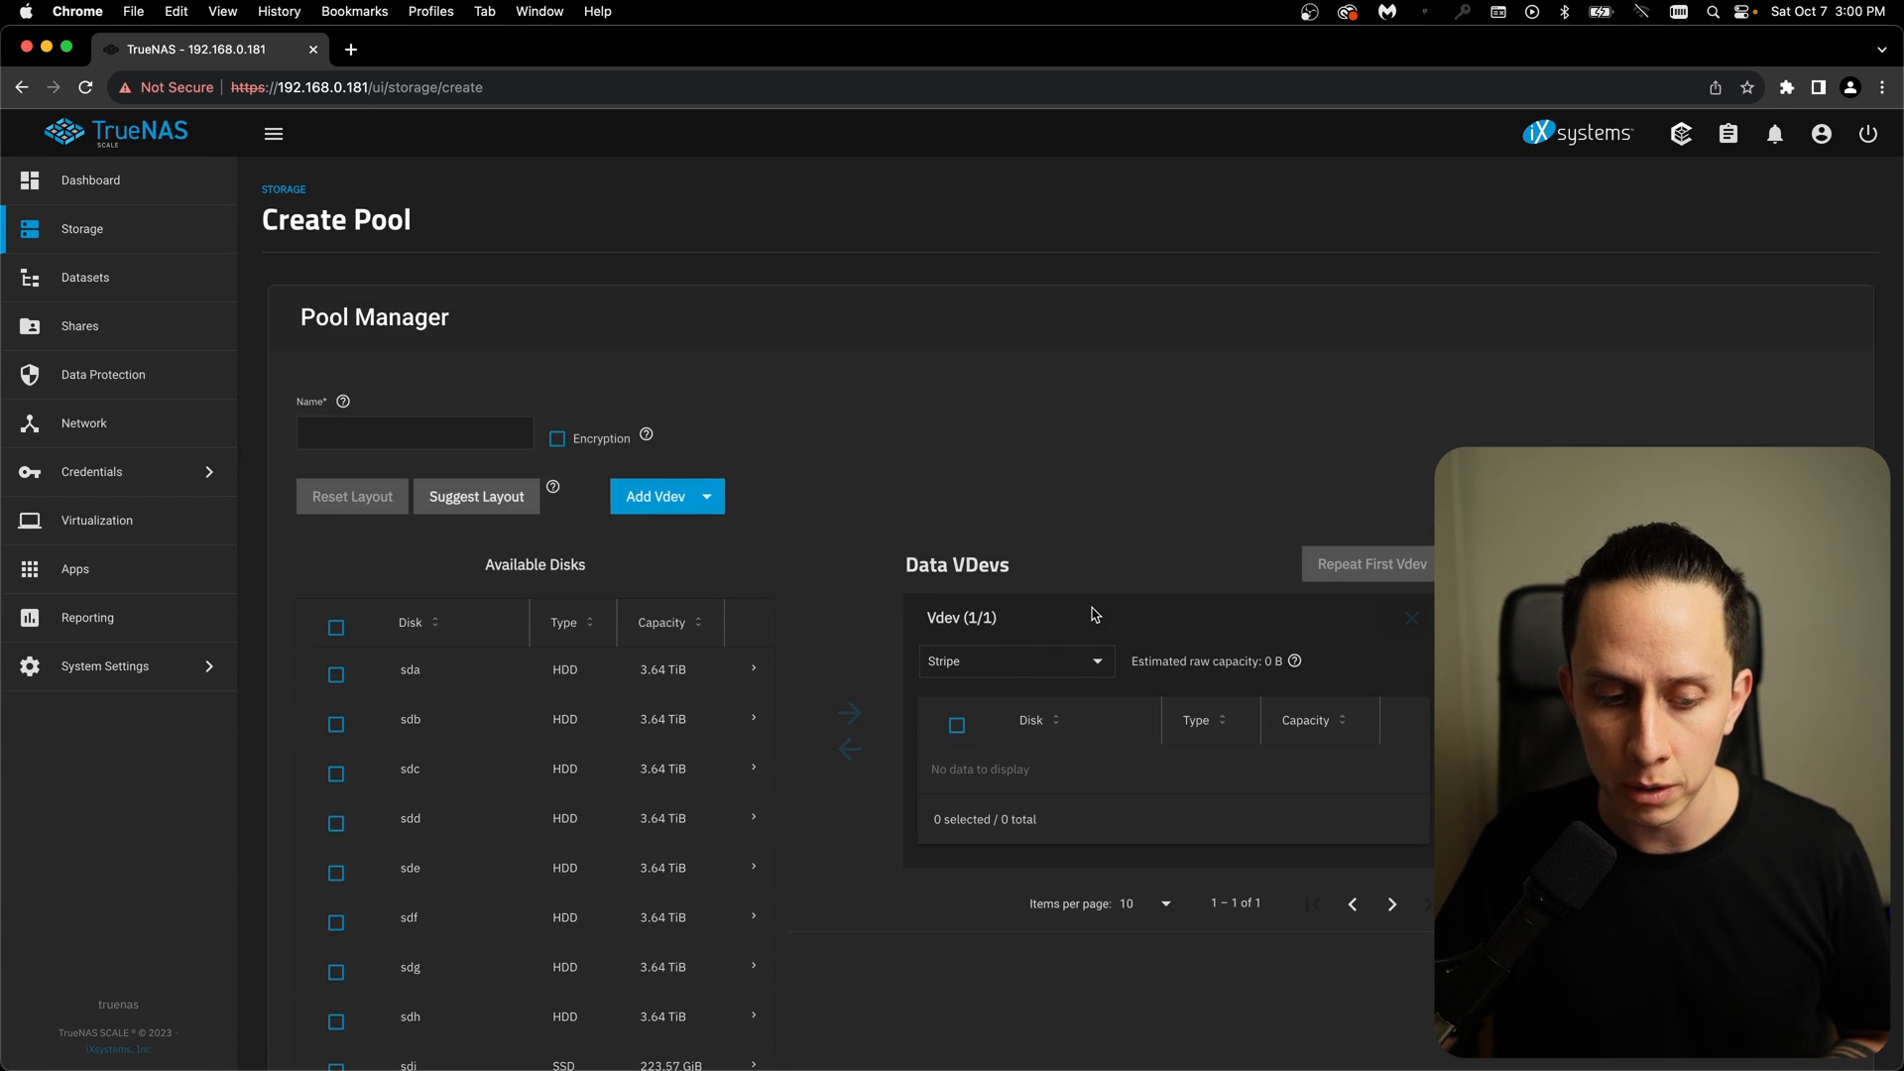
{"action": "scroll", "coordinate": [714, 476], "scroll_direction": "down", "scroll_amount": 3}
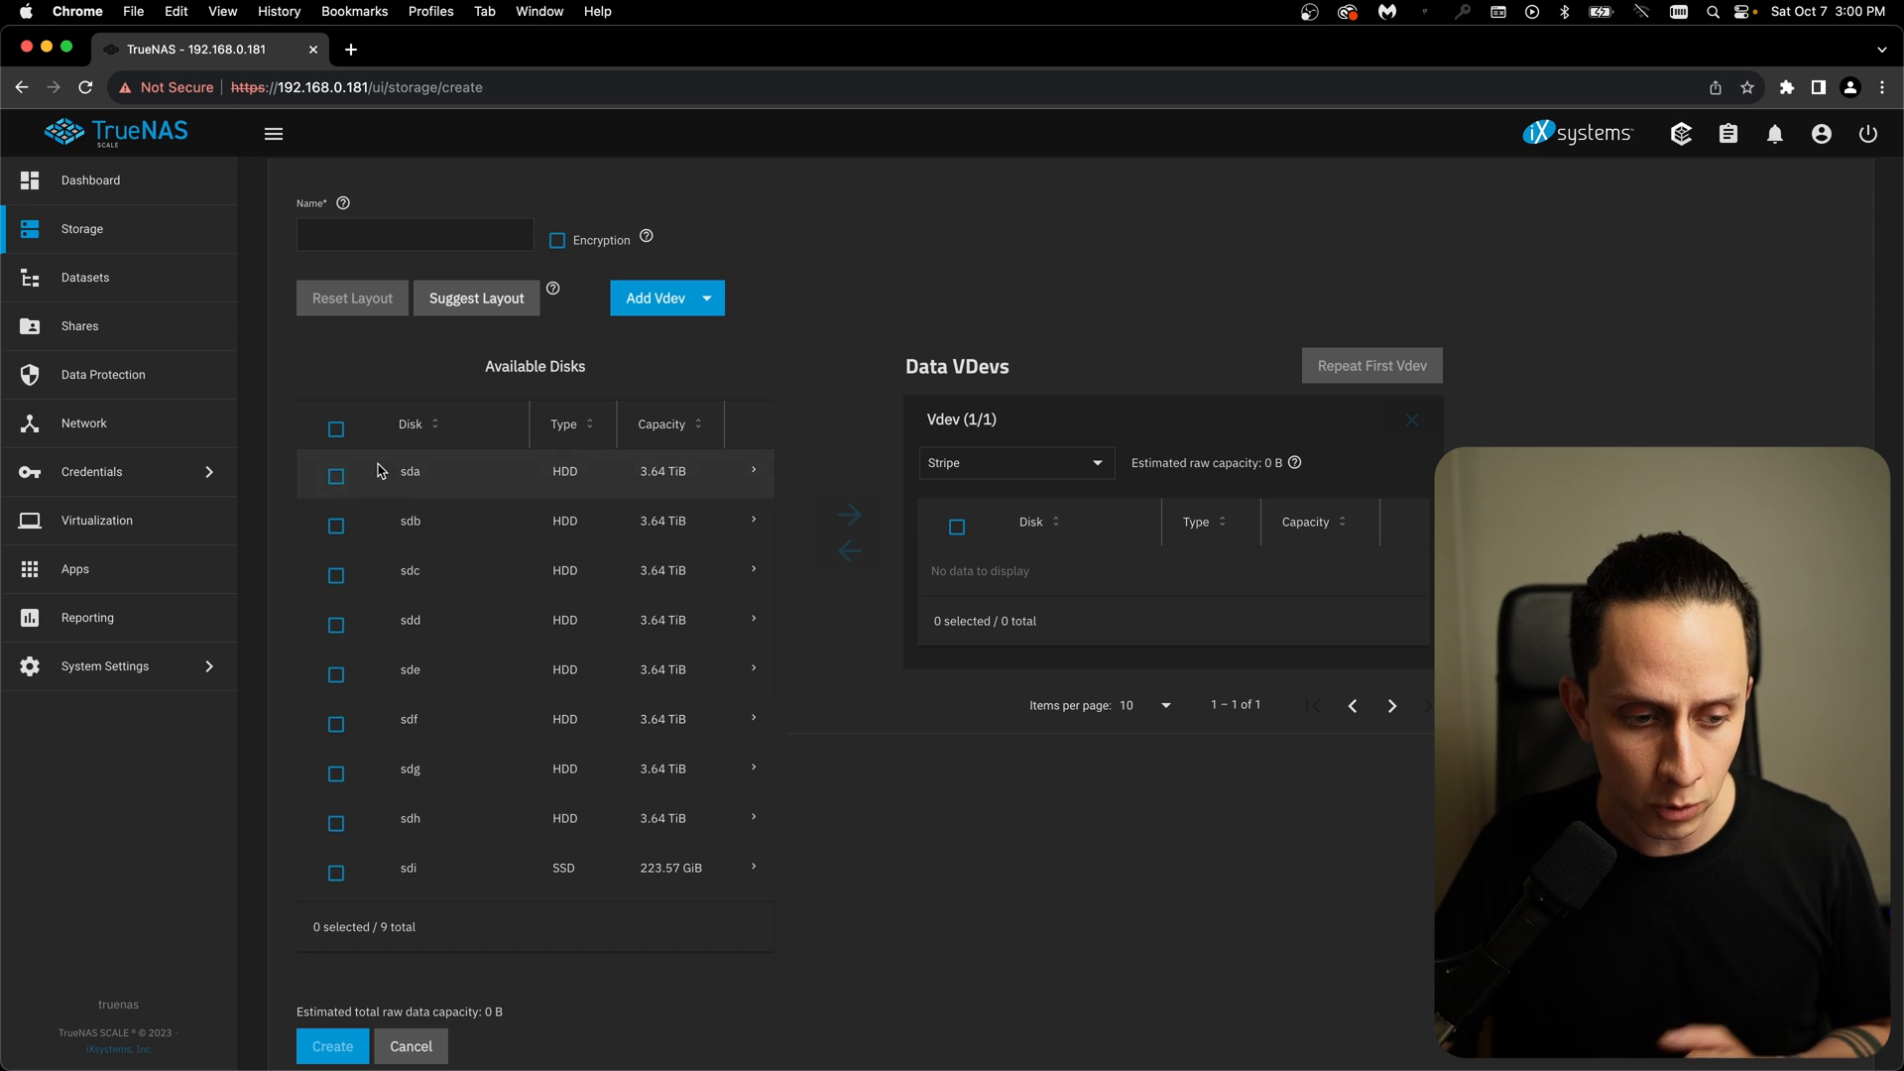
Step: Select the eight 3.64 TiB HDDs sda–sdh and move them into the data vdev
{"action": "left_click", "coordinate": [335, 476]}
{"action": "left_click", "coordinate": [335, 526]}
{"action": "left_click", "coordinate": [335, 574]}
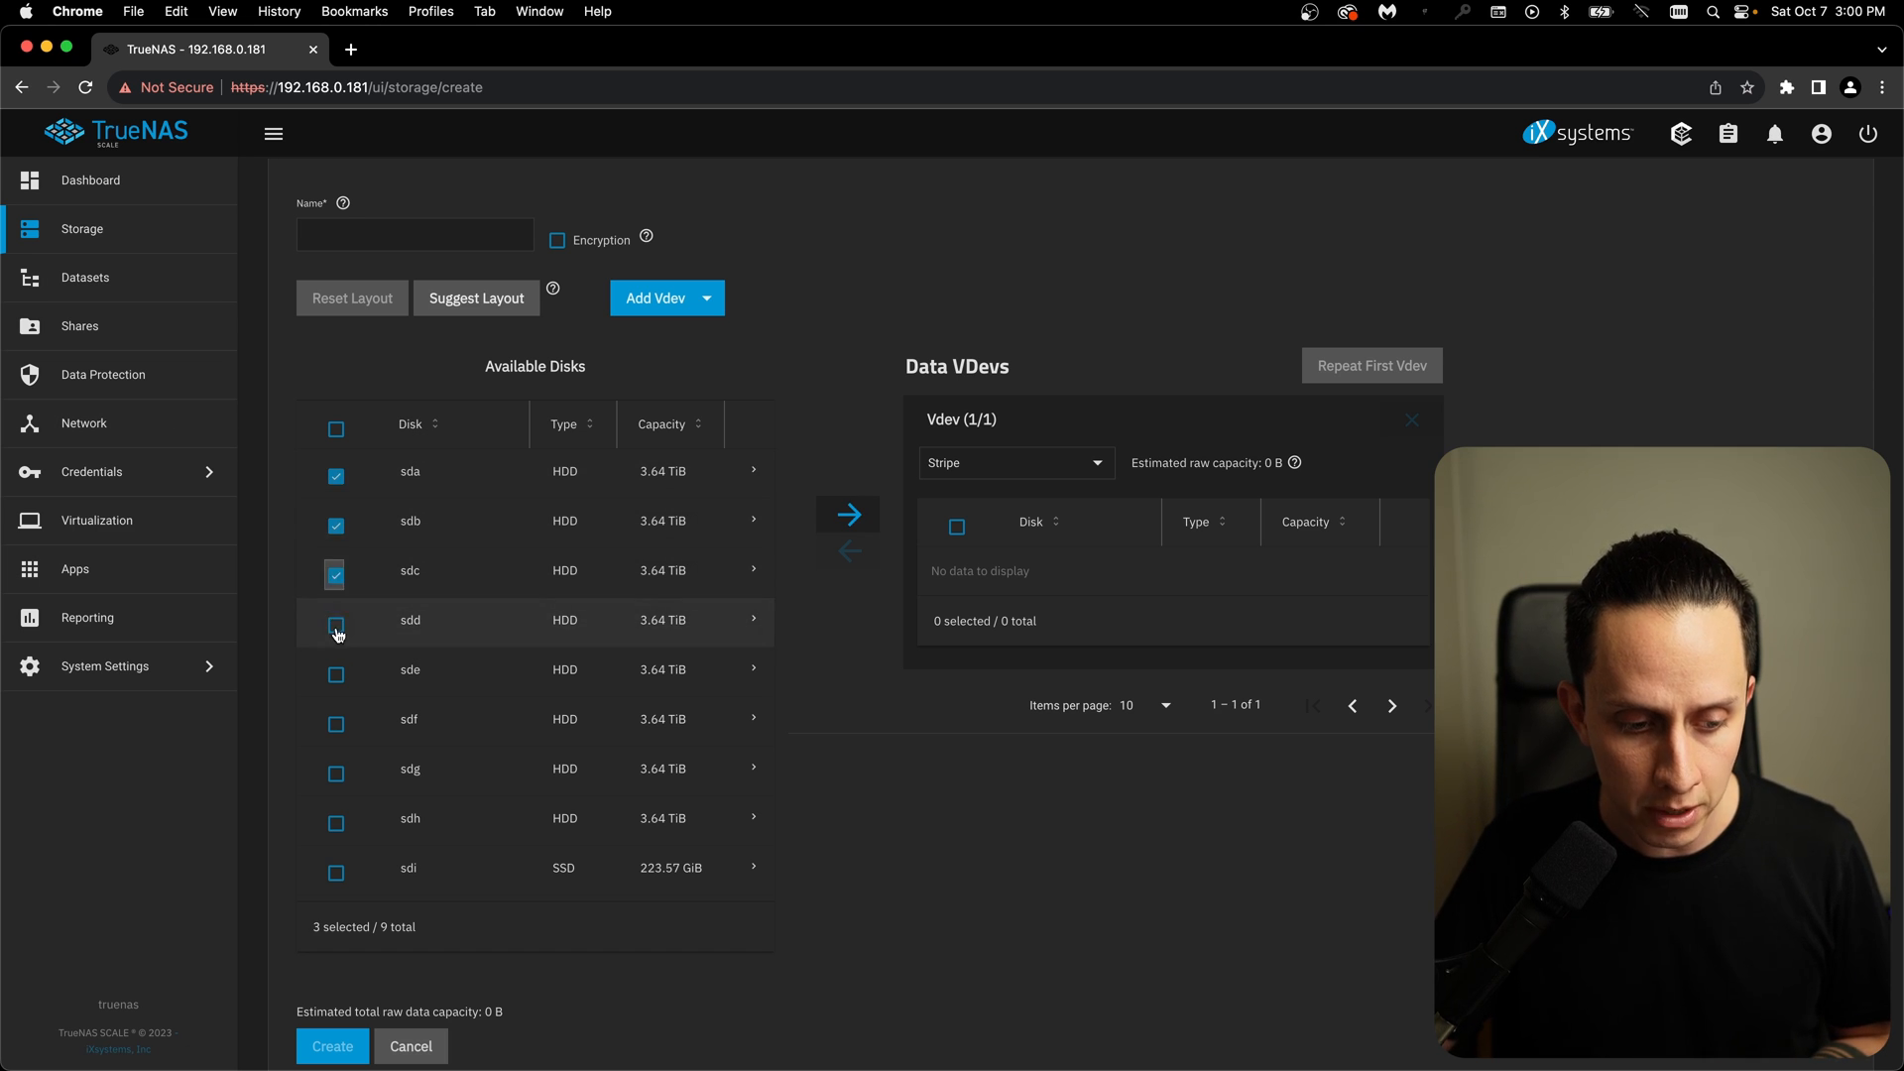
{"action": "left_click", "coordinate": [336, 624]}
{"action": "left_click", "coordinate": [336, 674]}
{"action": "left_click", "coordinate": [336, 722]}
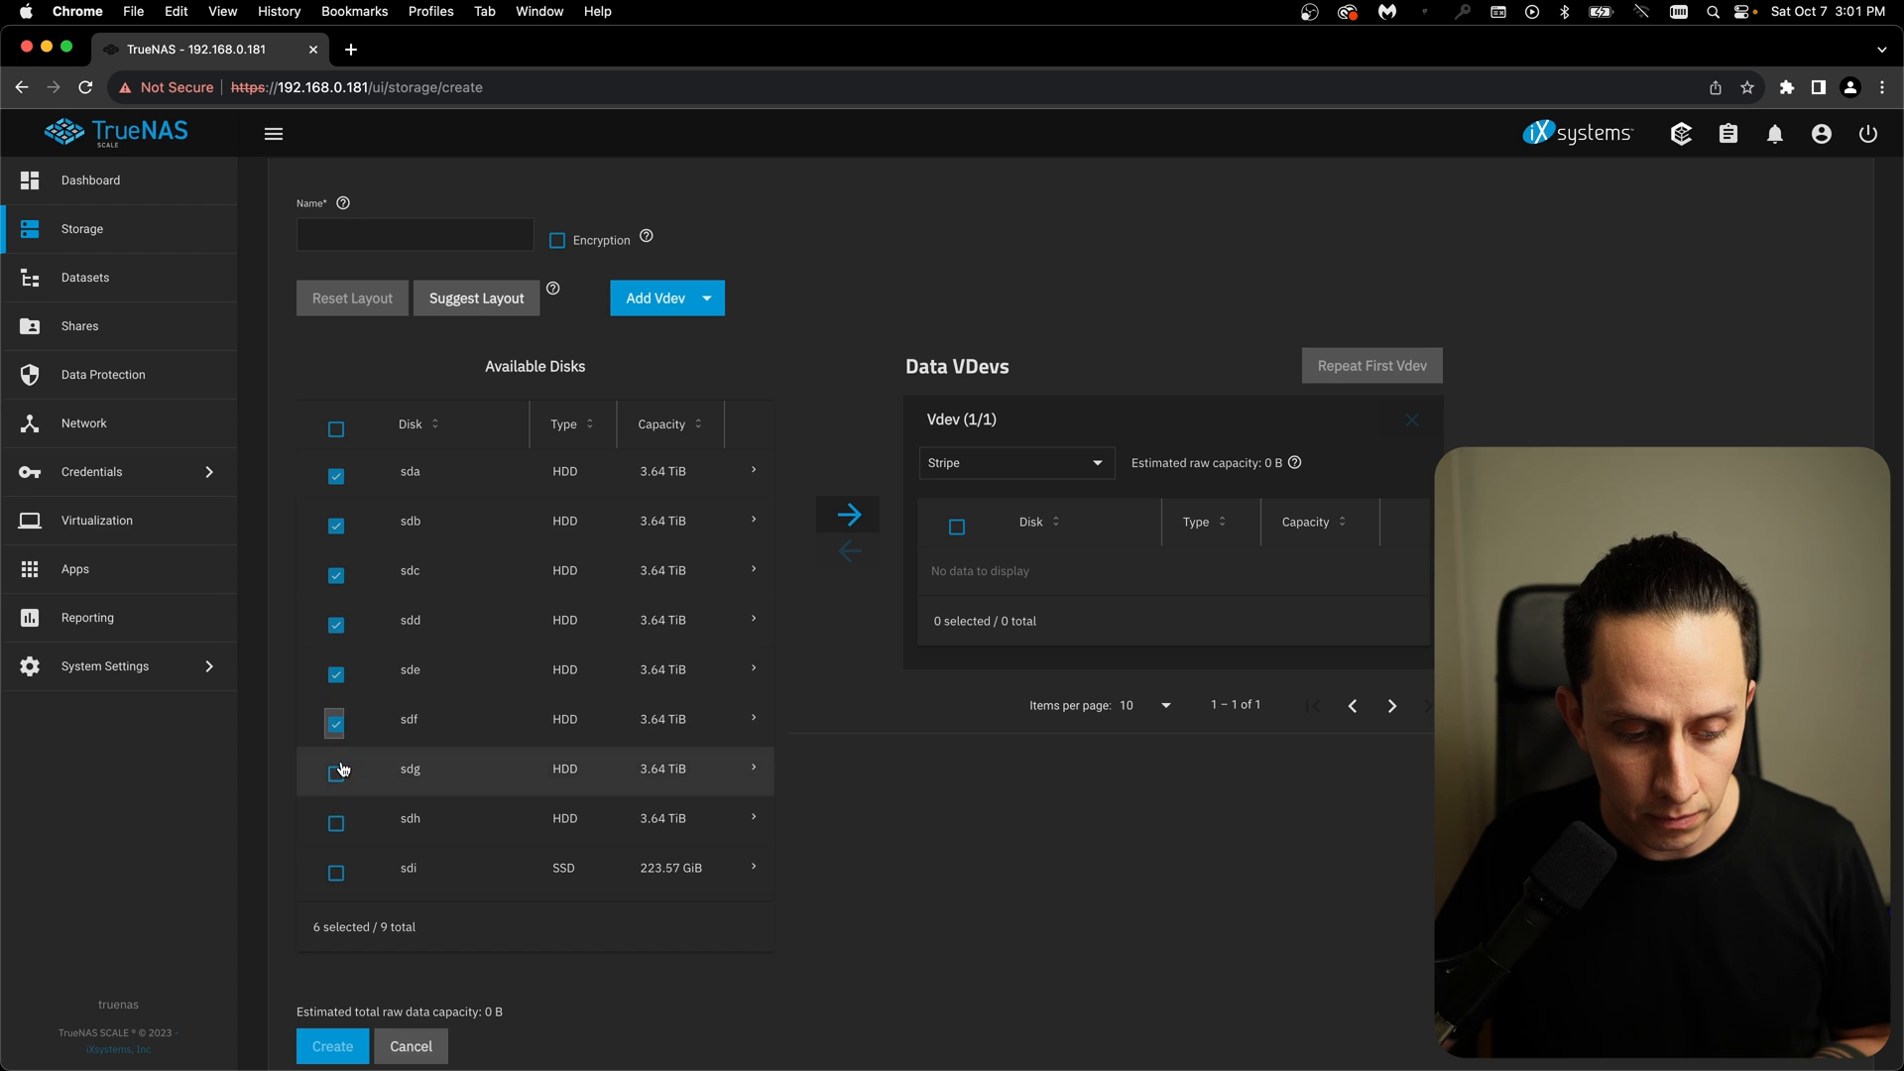
{"action": "left_click", "coordinate": [852, 518]}
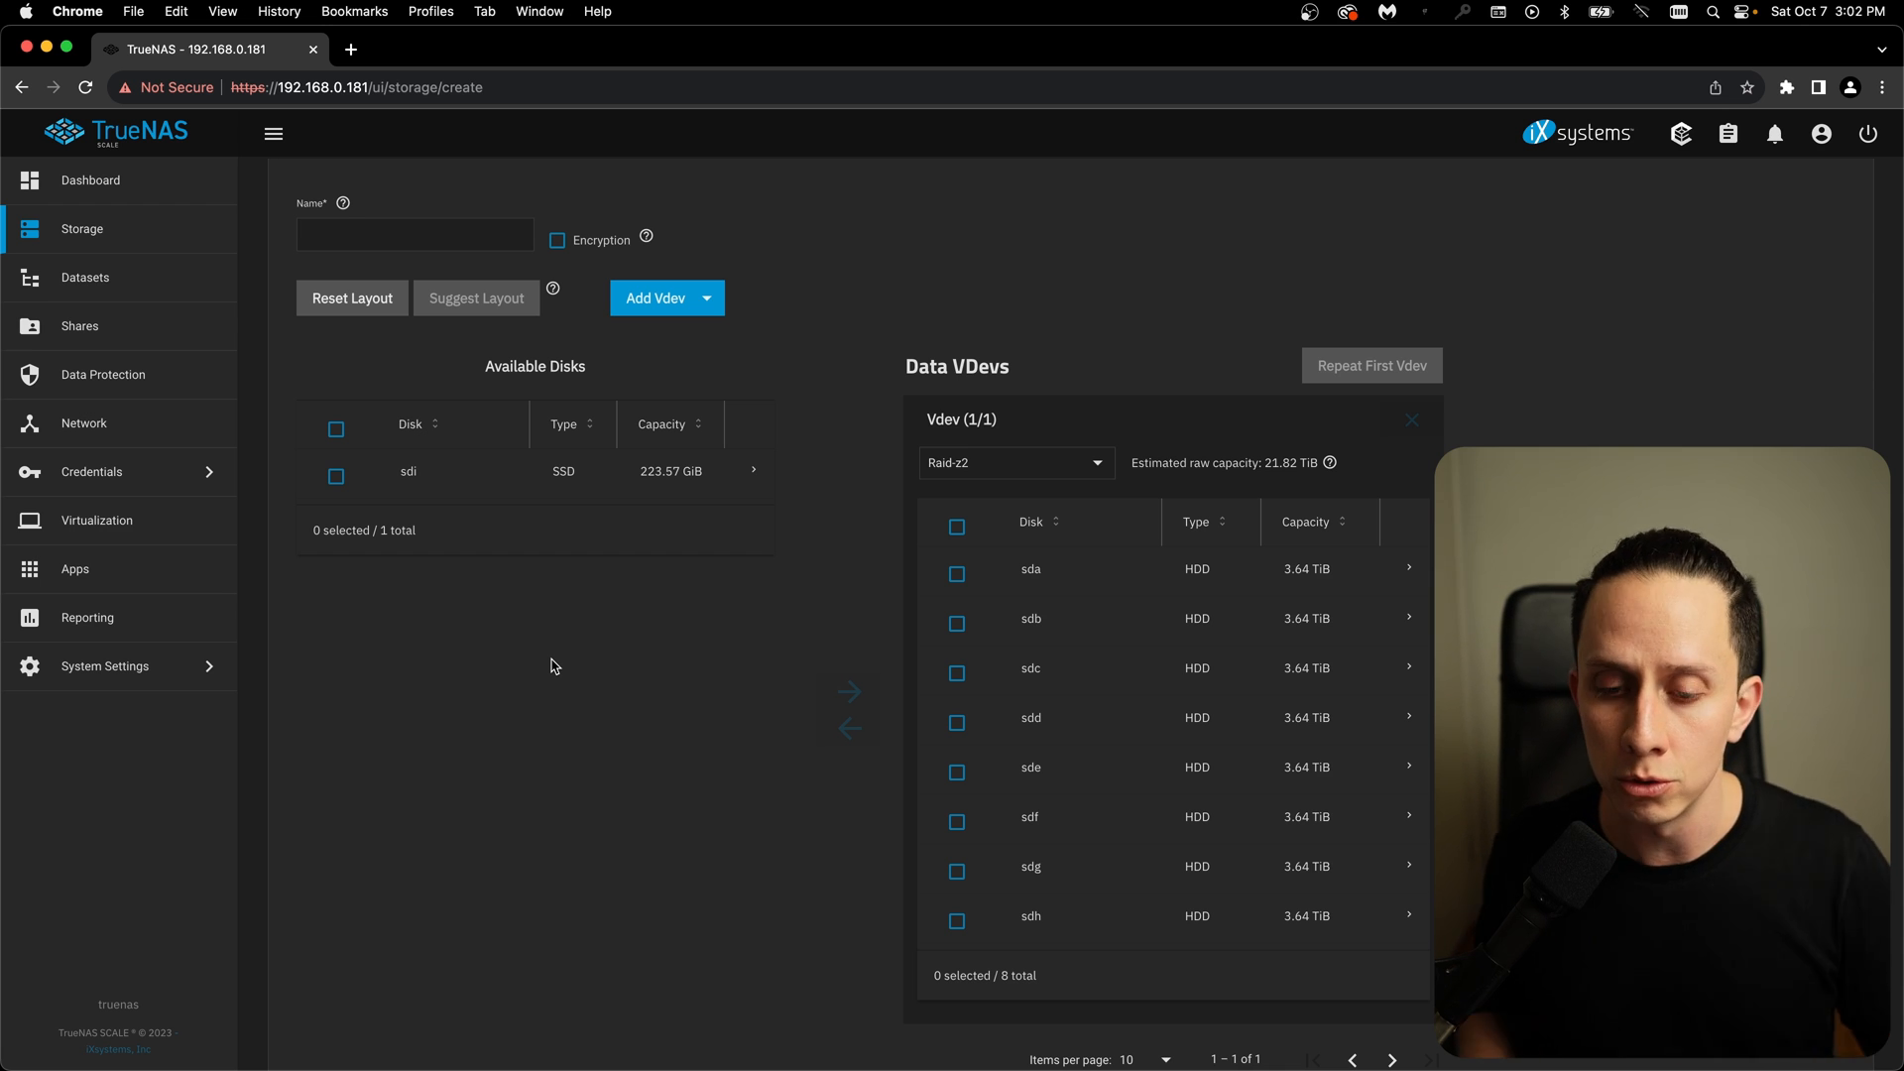
Step: Name the pool 'storage', submit the 21.82 TiB raw Raid-z2 pool and confirm erasing the disks
{"action": "left_click", "coordinate": [1012, 463]}
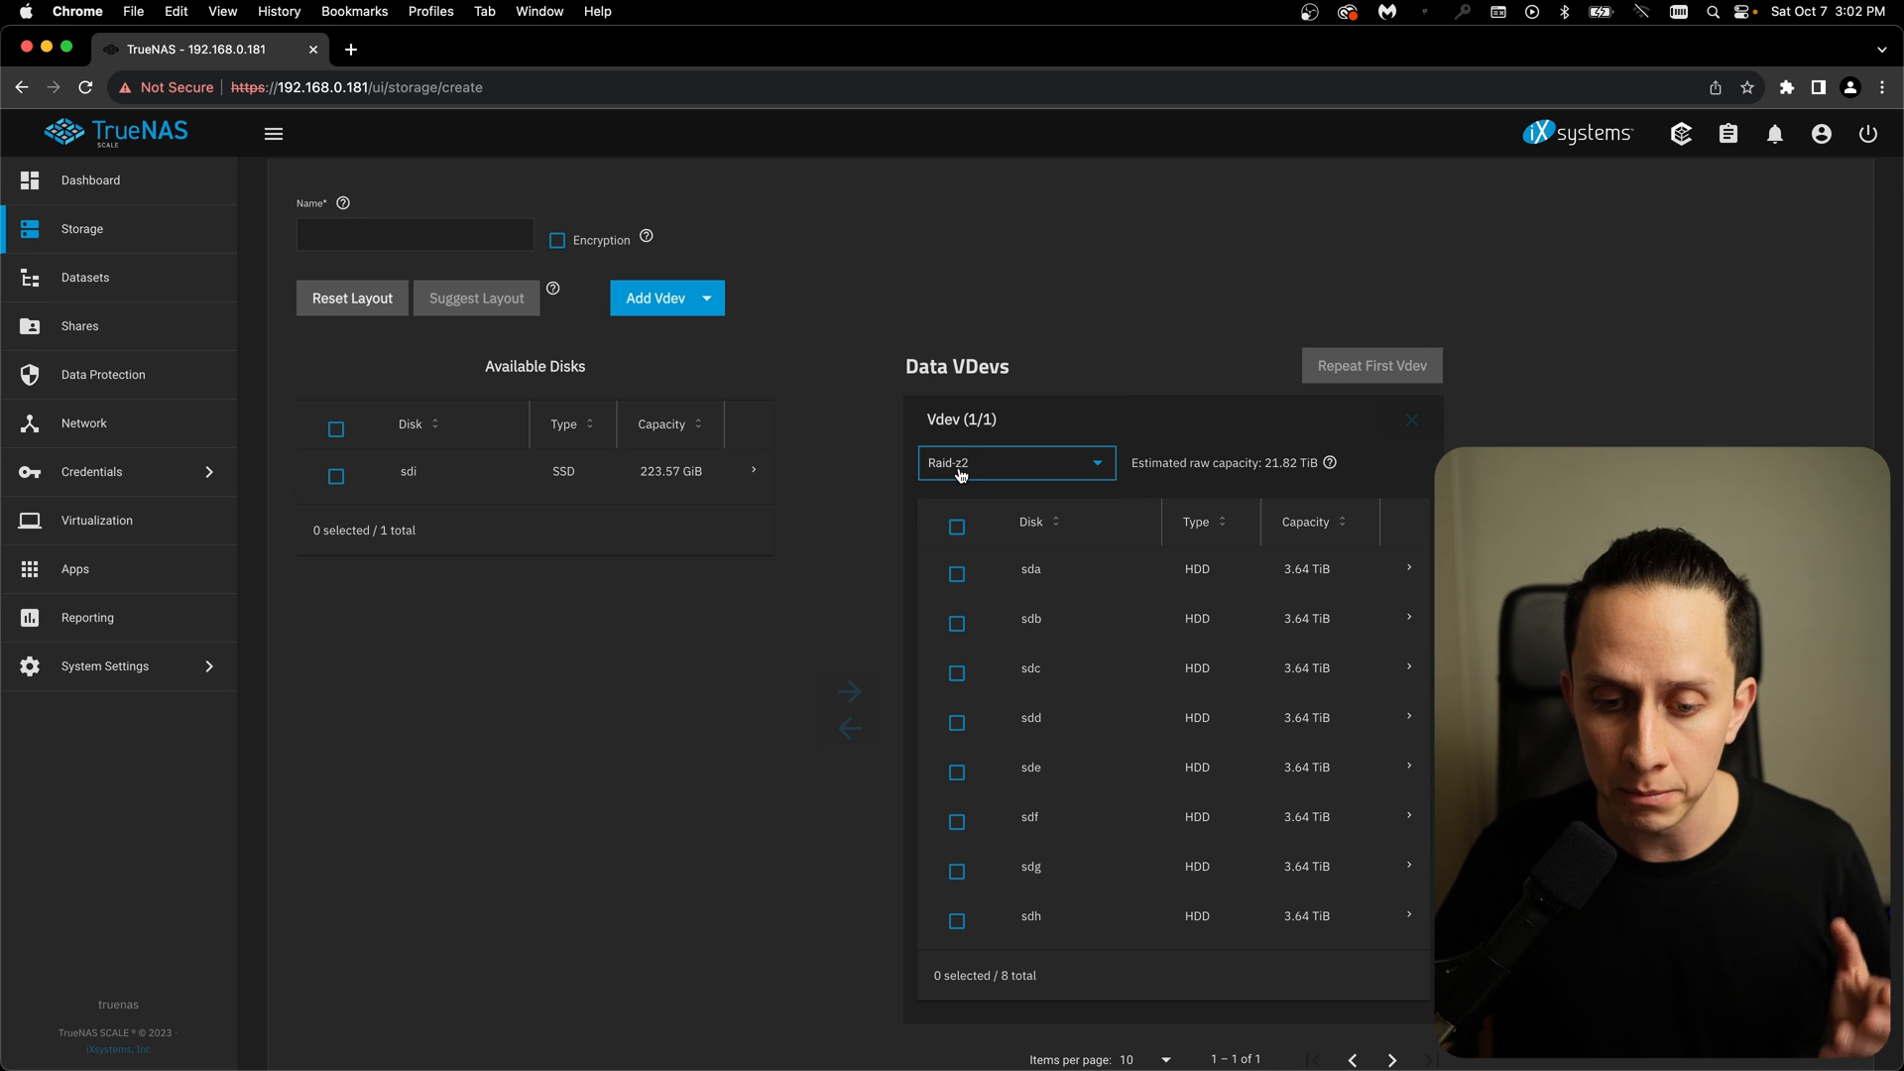
{"action": "left_click", "coordinate": [394, 232]}
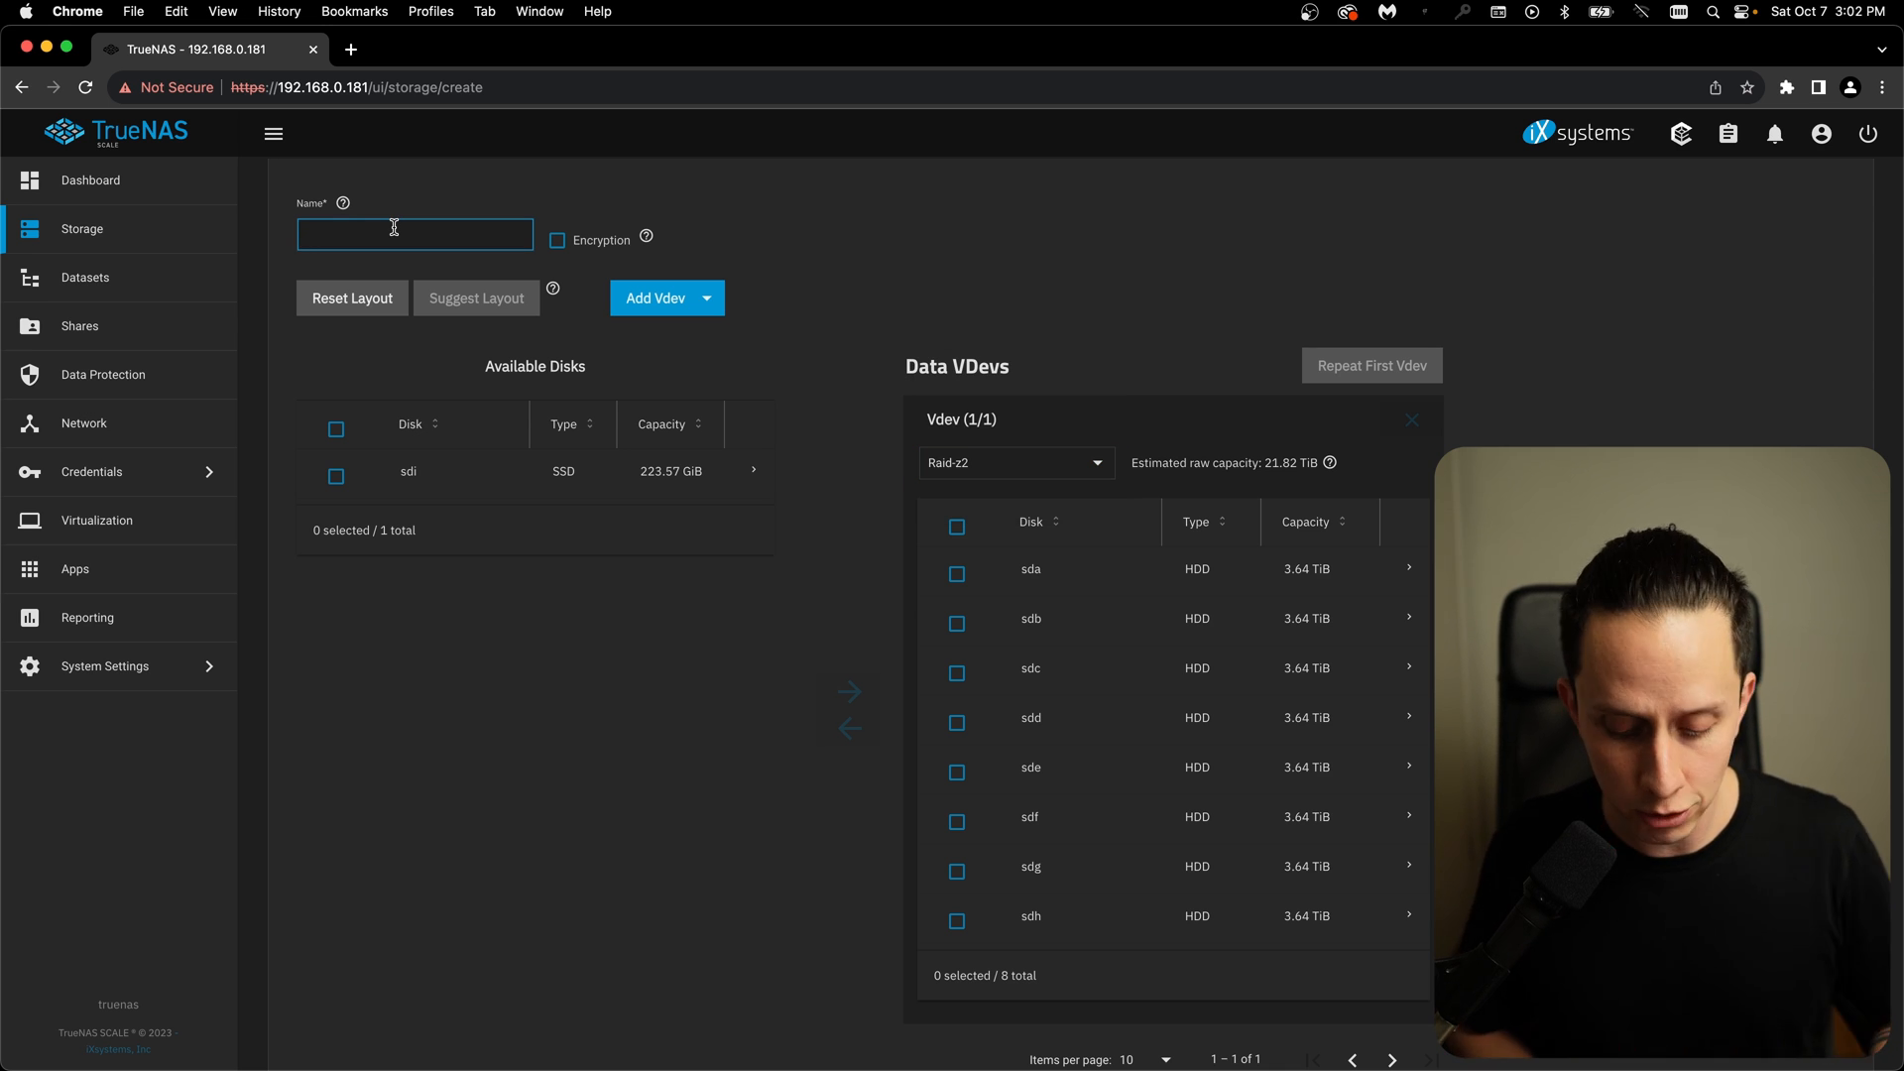
{"action": "type", "text": "s"}
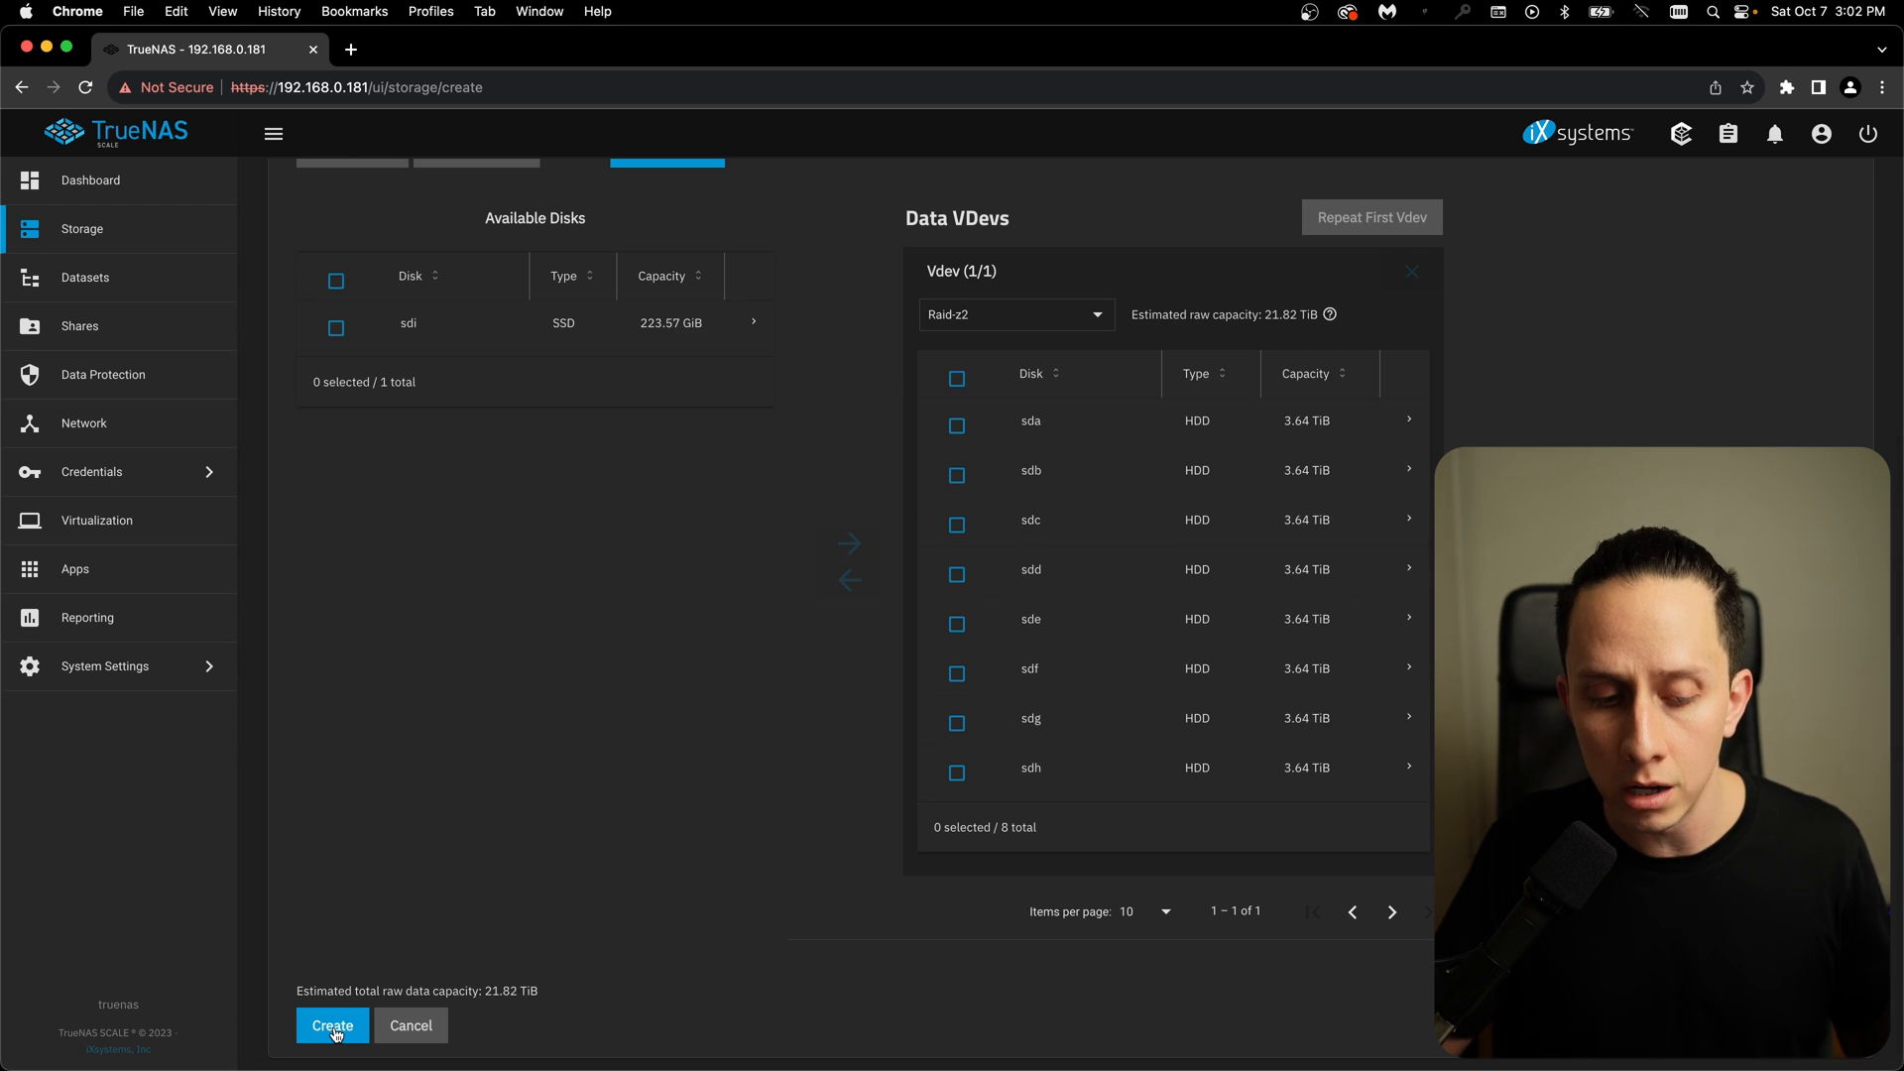
{"action": "left_click_drag", "start_coordinate": [297, 992], "coordinate": [432, 991]}
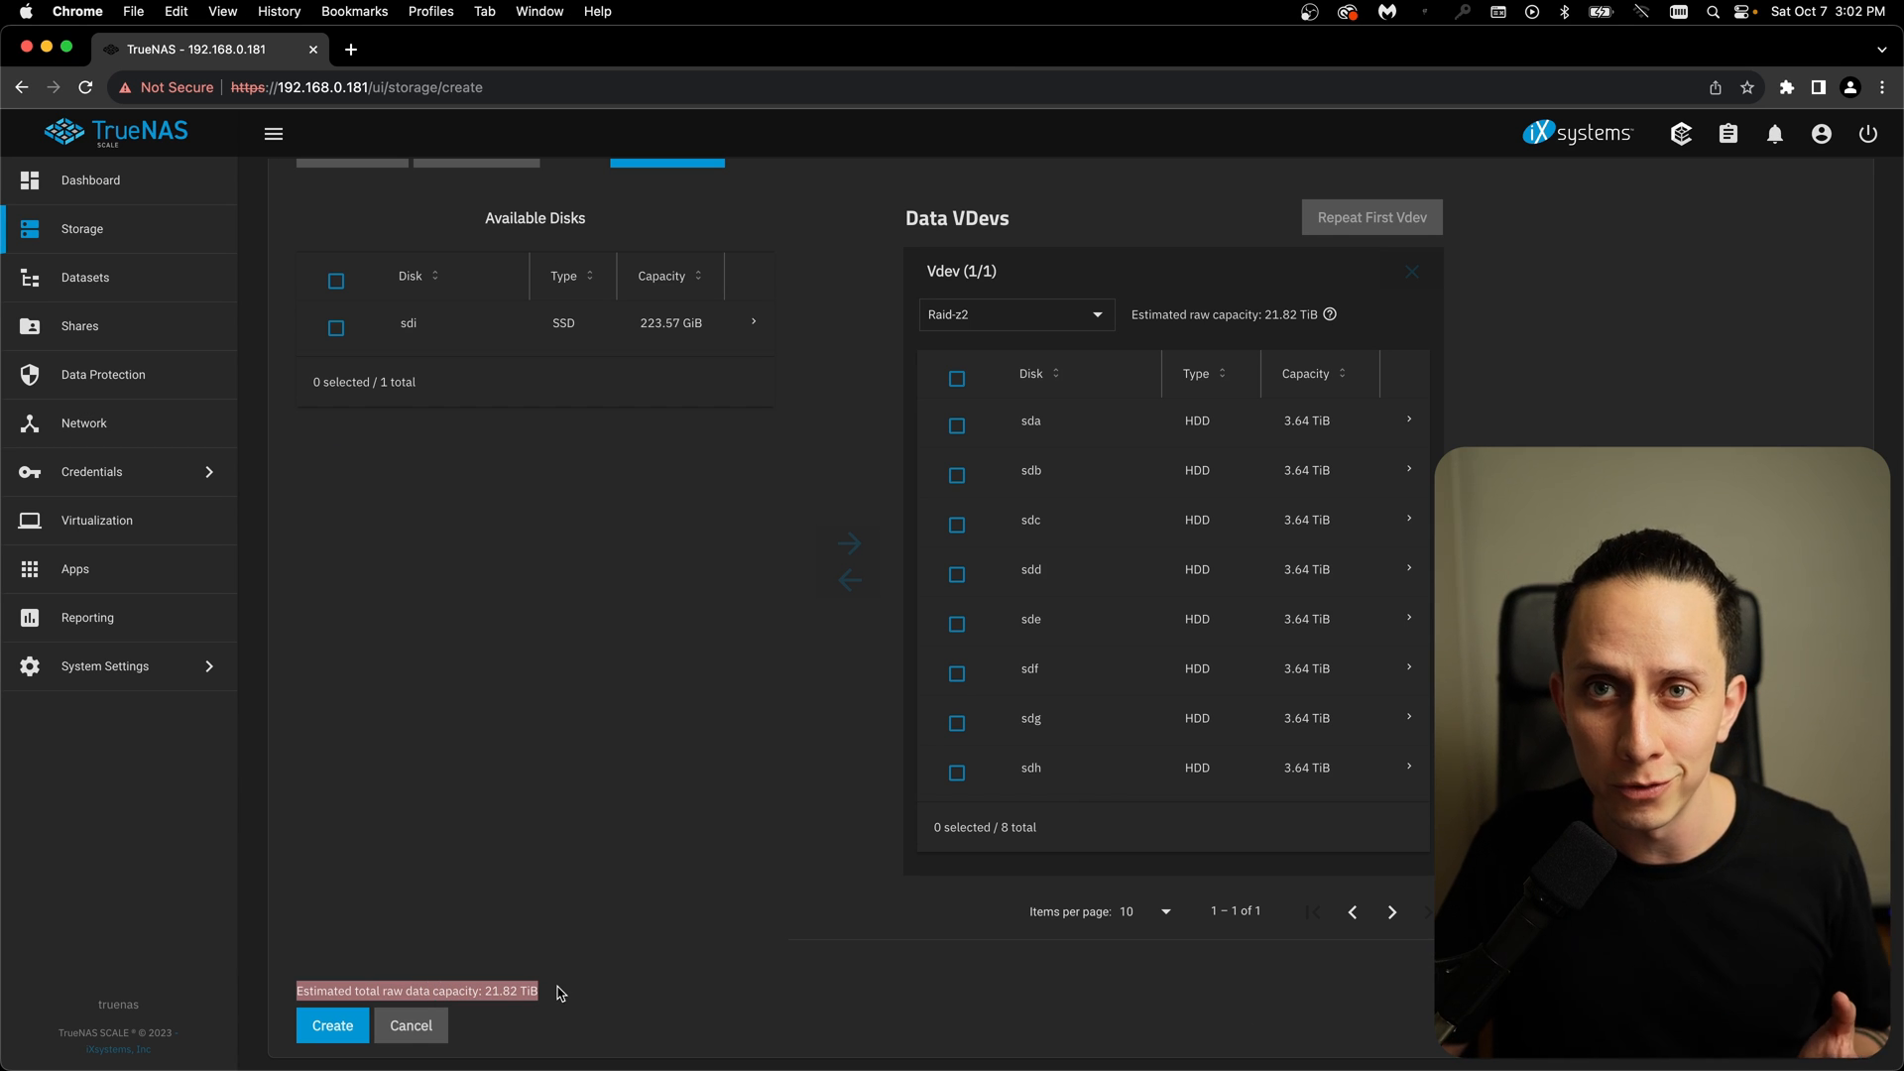
{"action": "left_click", "coordinate": [353, 1024]}
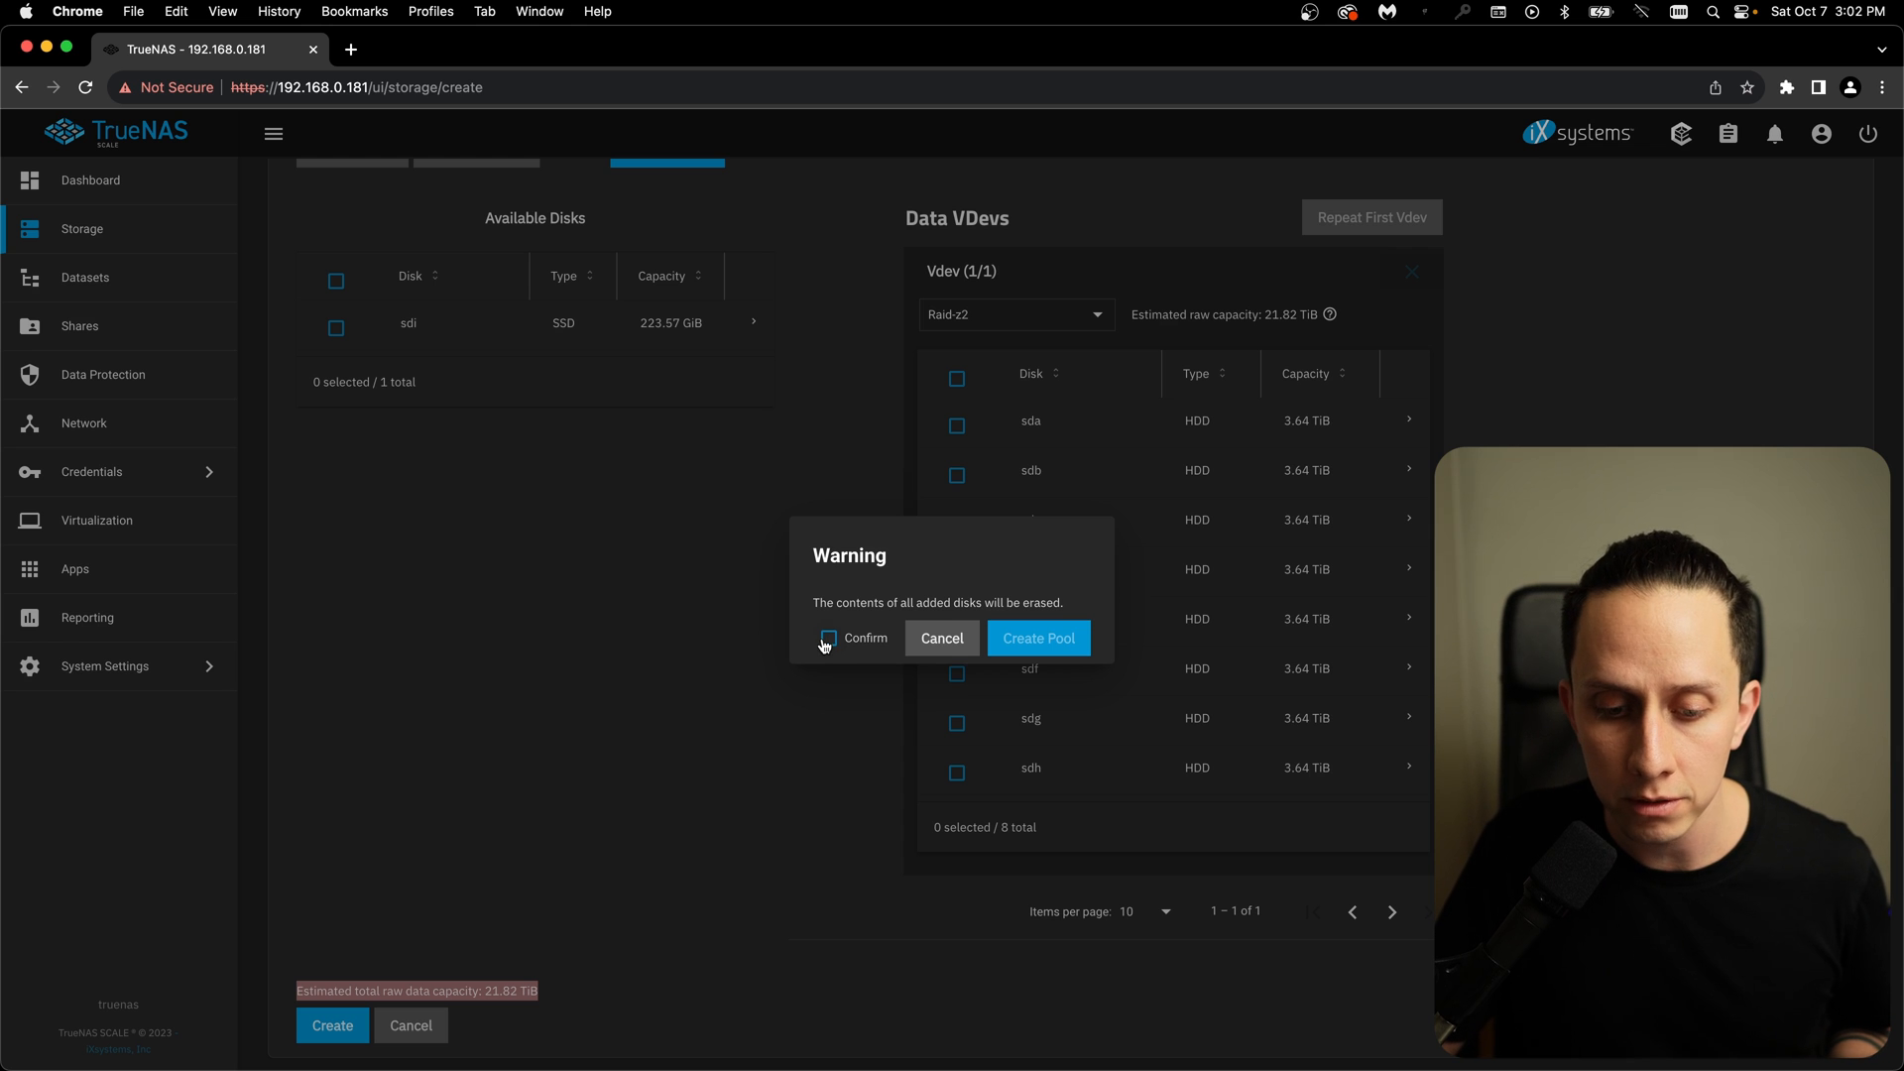
{"action": "left_click", "coordinate": [1038, 638]}
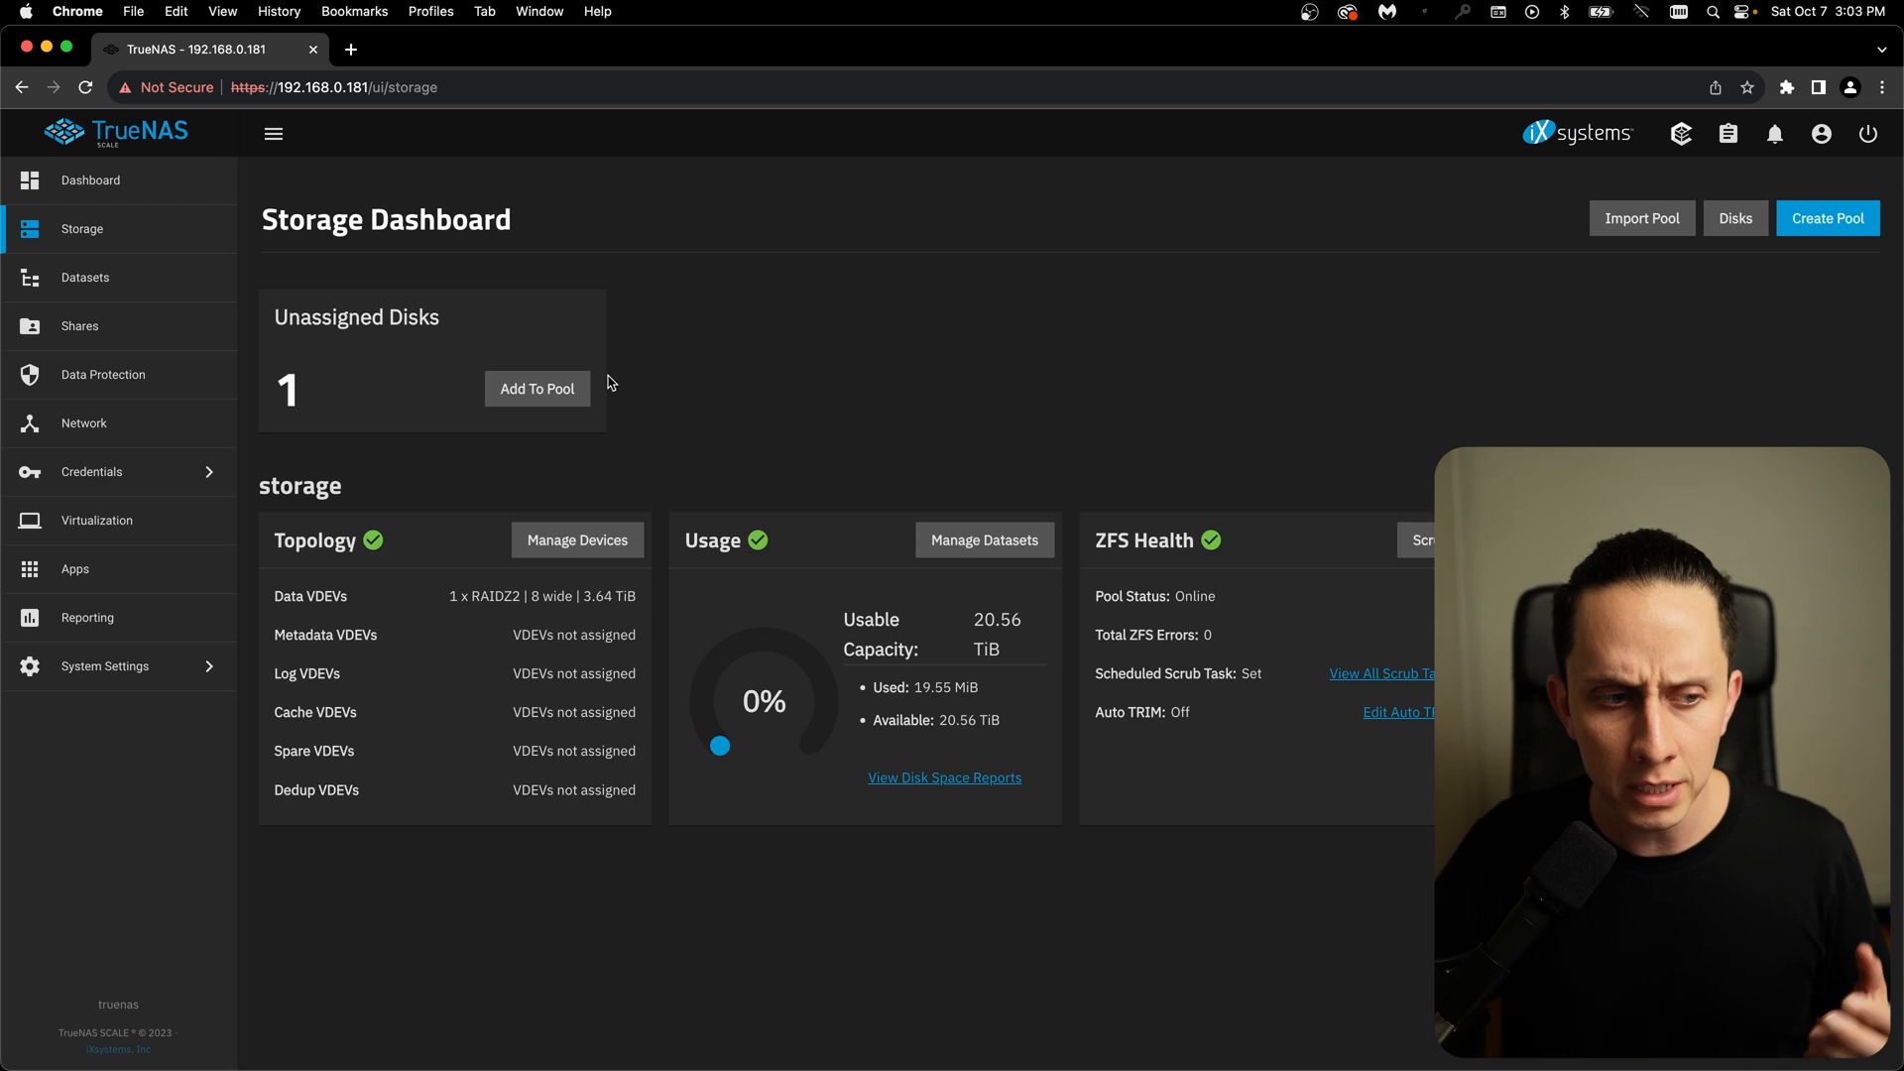
Step: Show the Datasets page listing the root storage dataset
{"action": "left_click", "coordinate": [102, 283]}
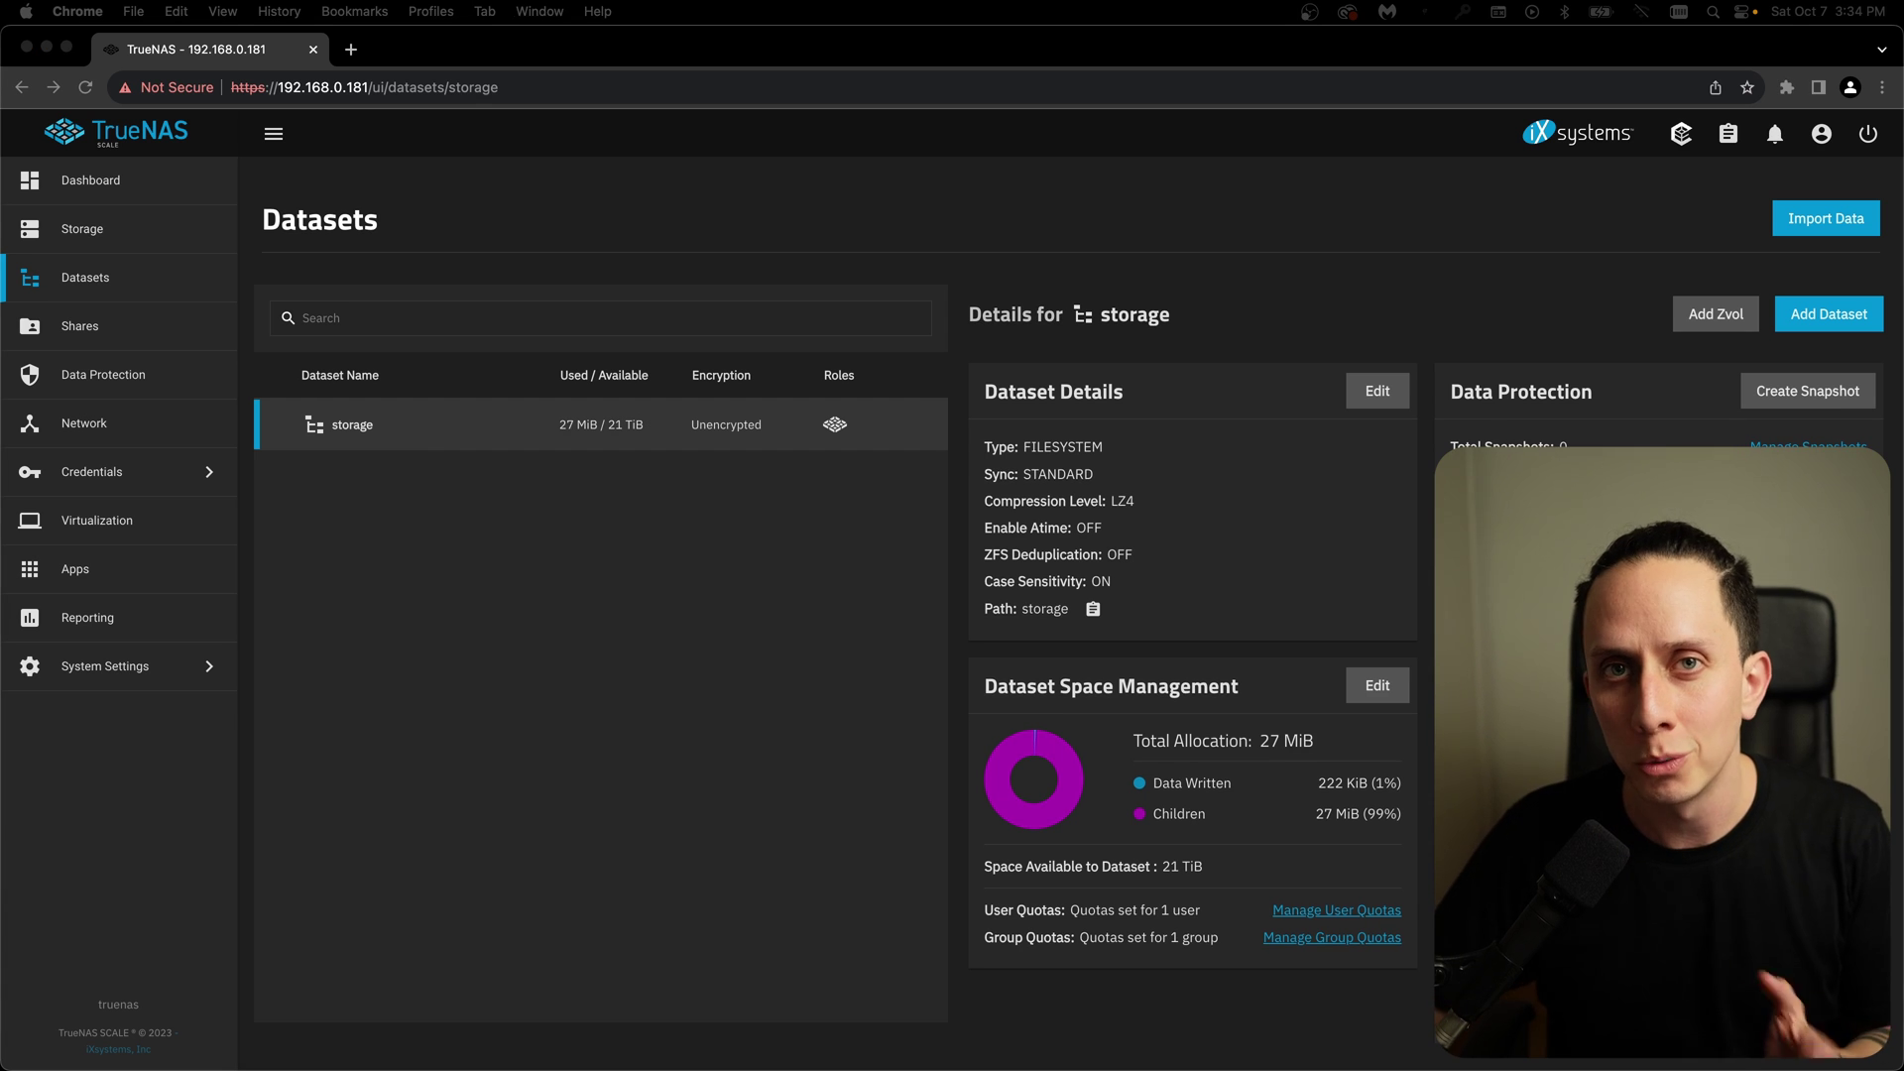
Step: Add a child dataset 'windows_share' under storage with Share Type SMB and save it
{"action": "left_click", "coordinate": [1829, 315]}
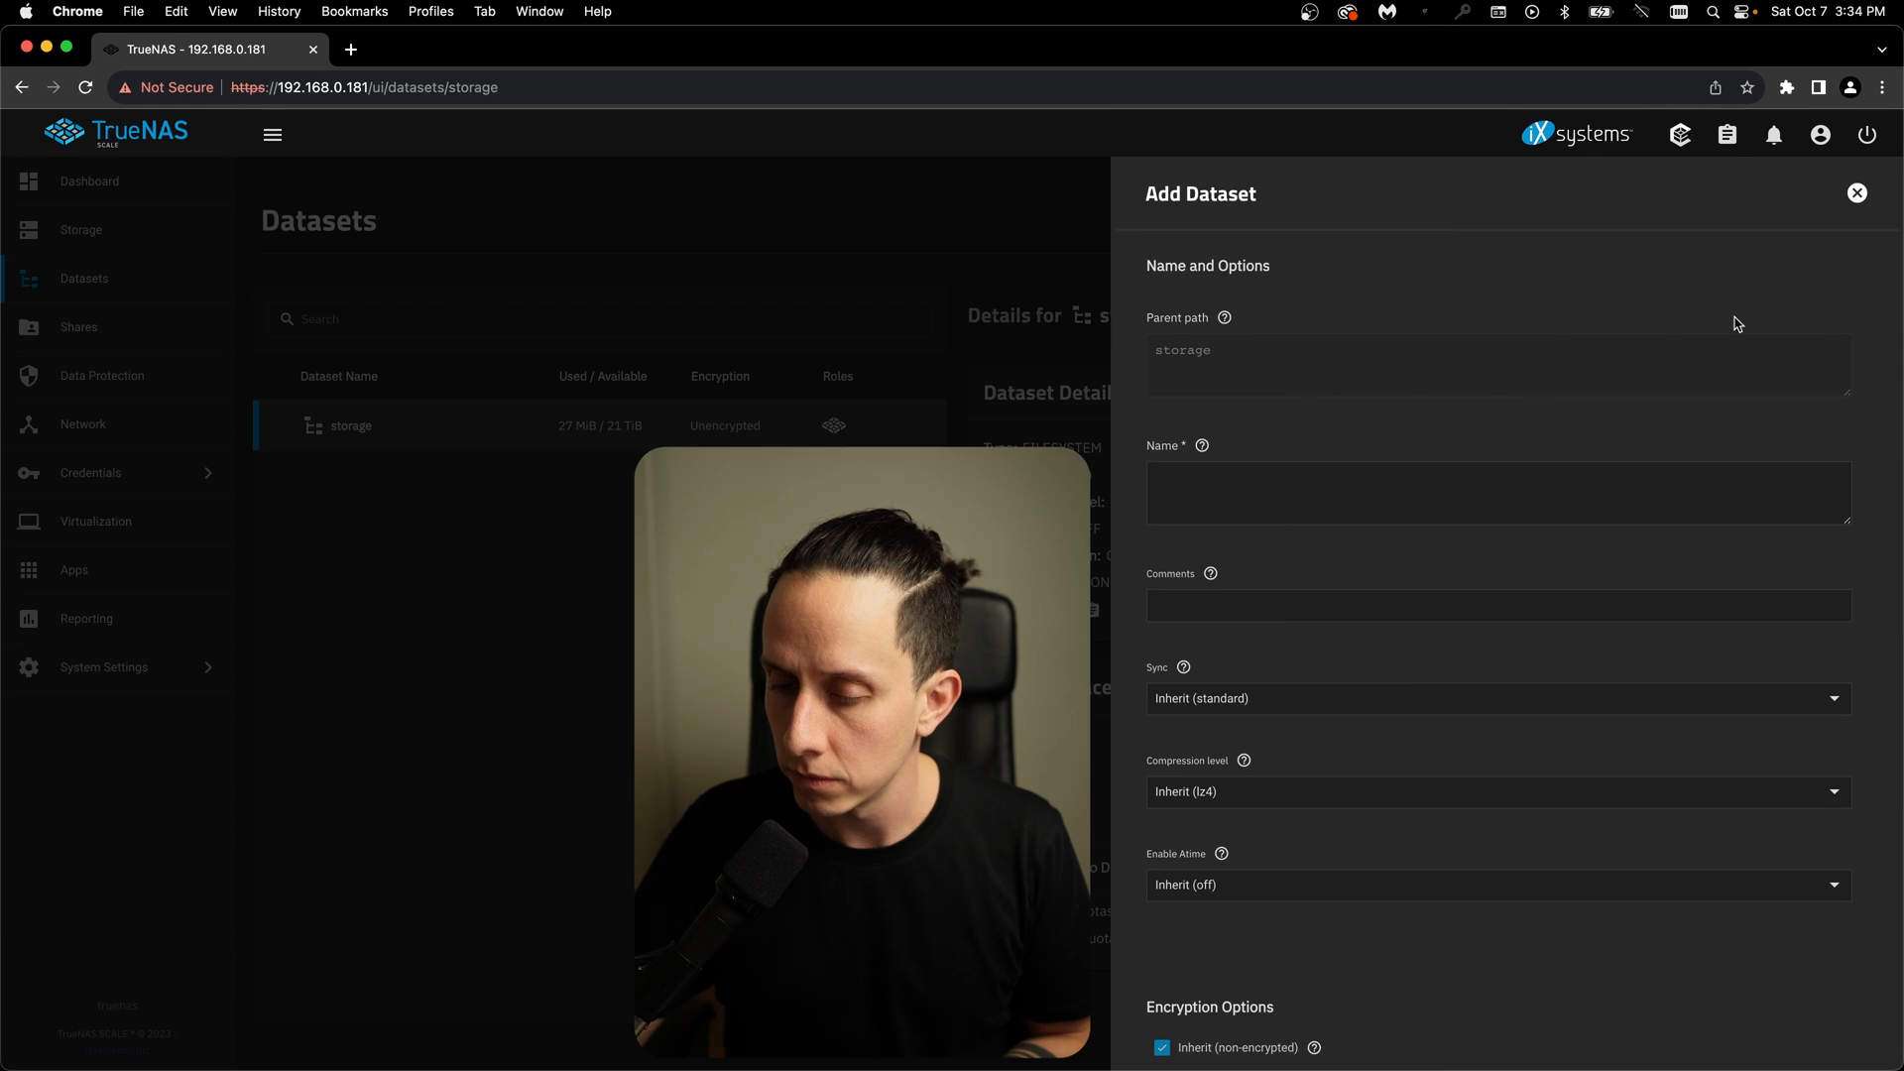
{"action": "left_click", "coordinate": [1221, 497]}
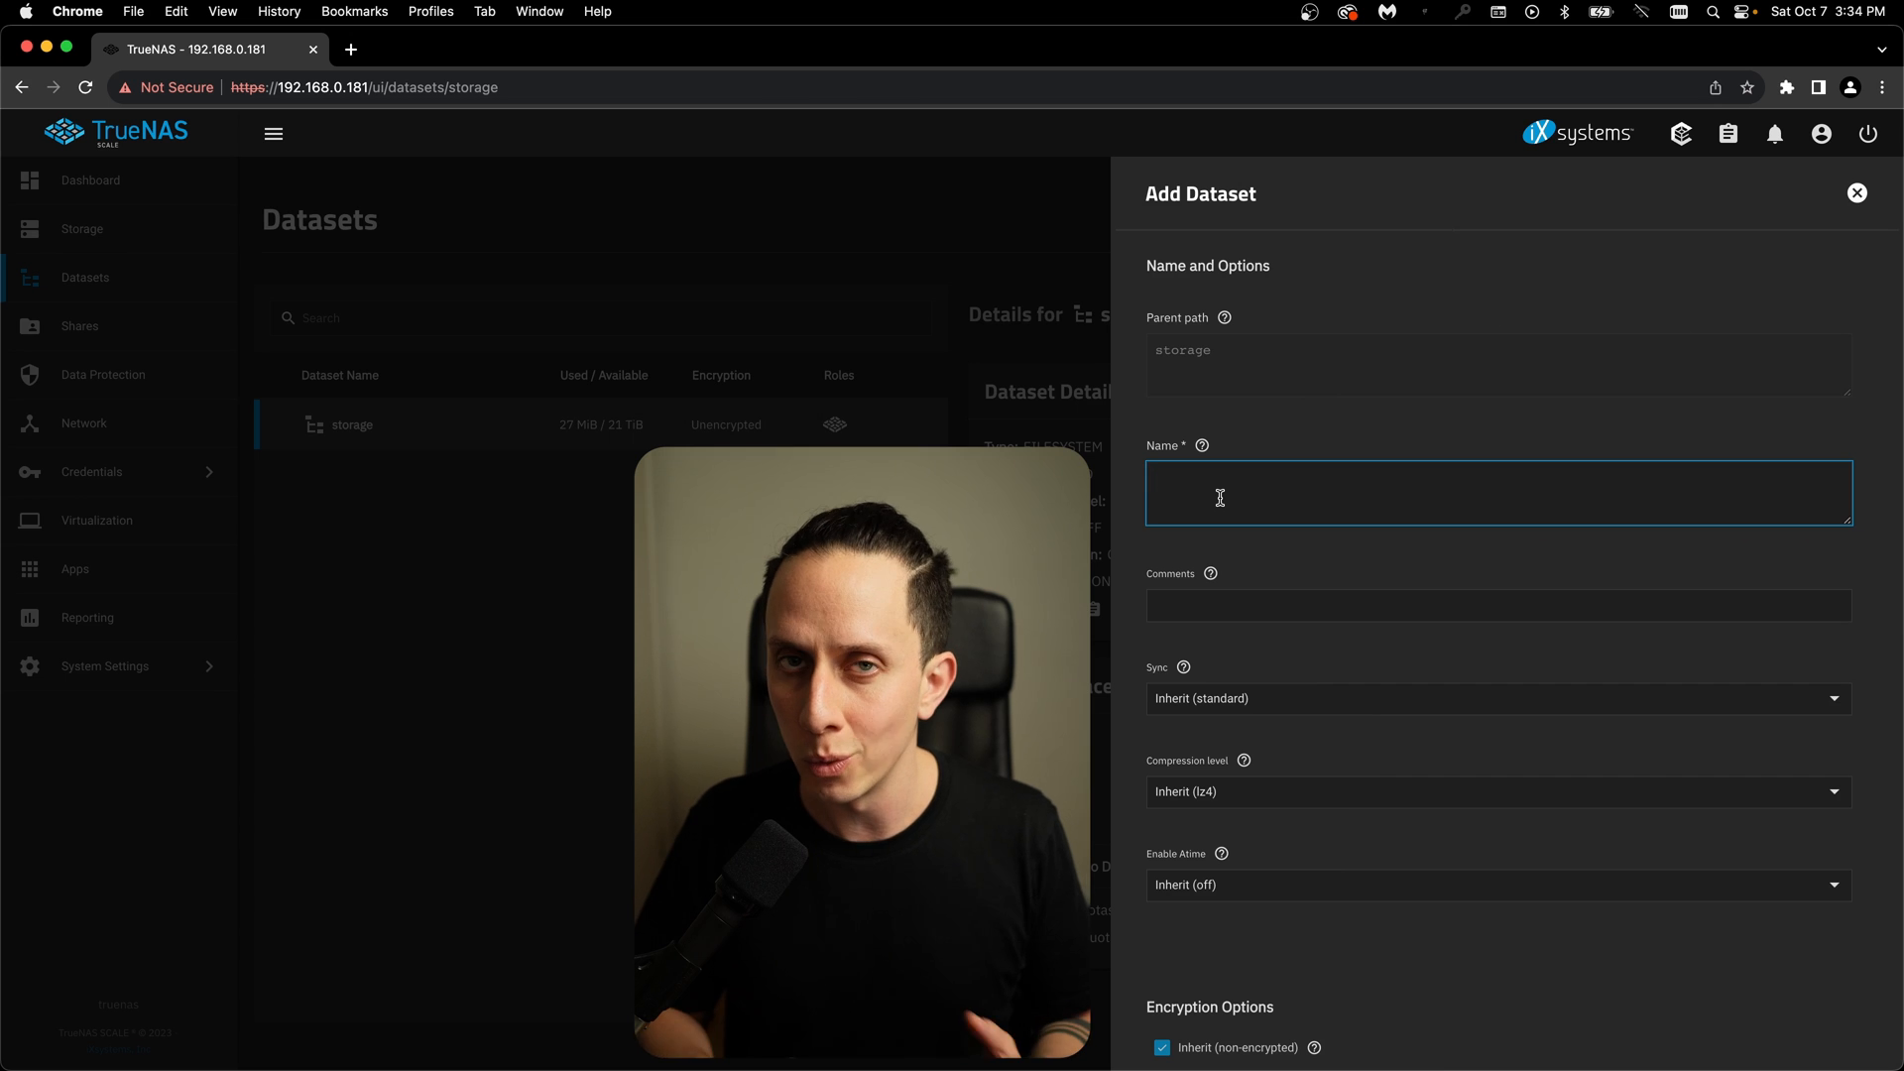
{"action": "type", "text": "windows"}
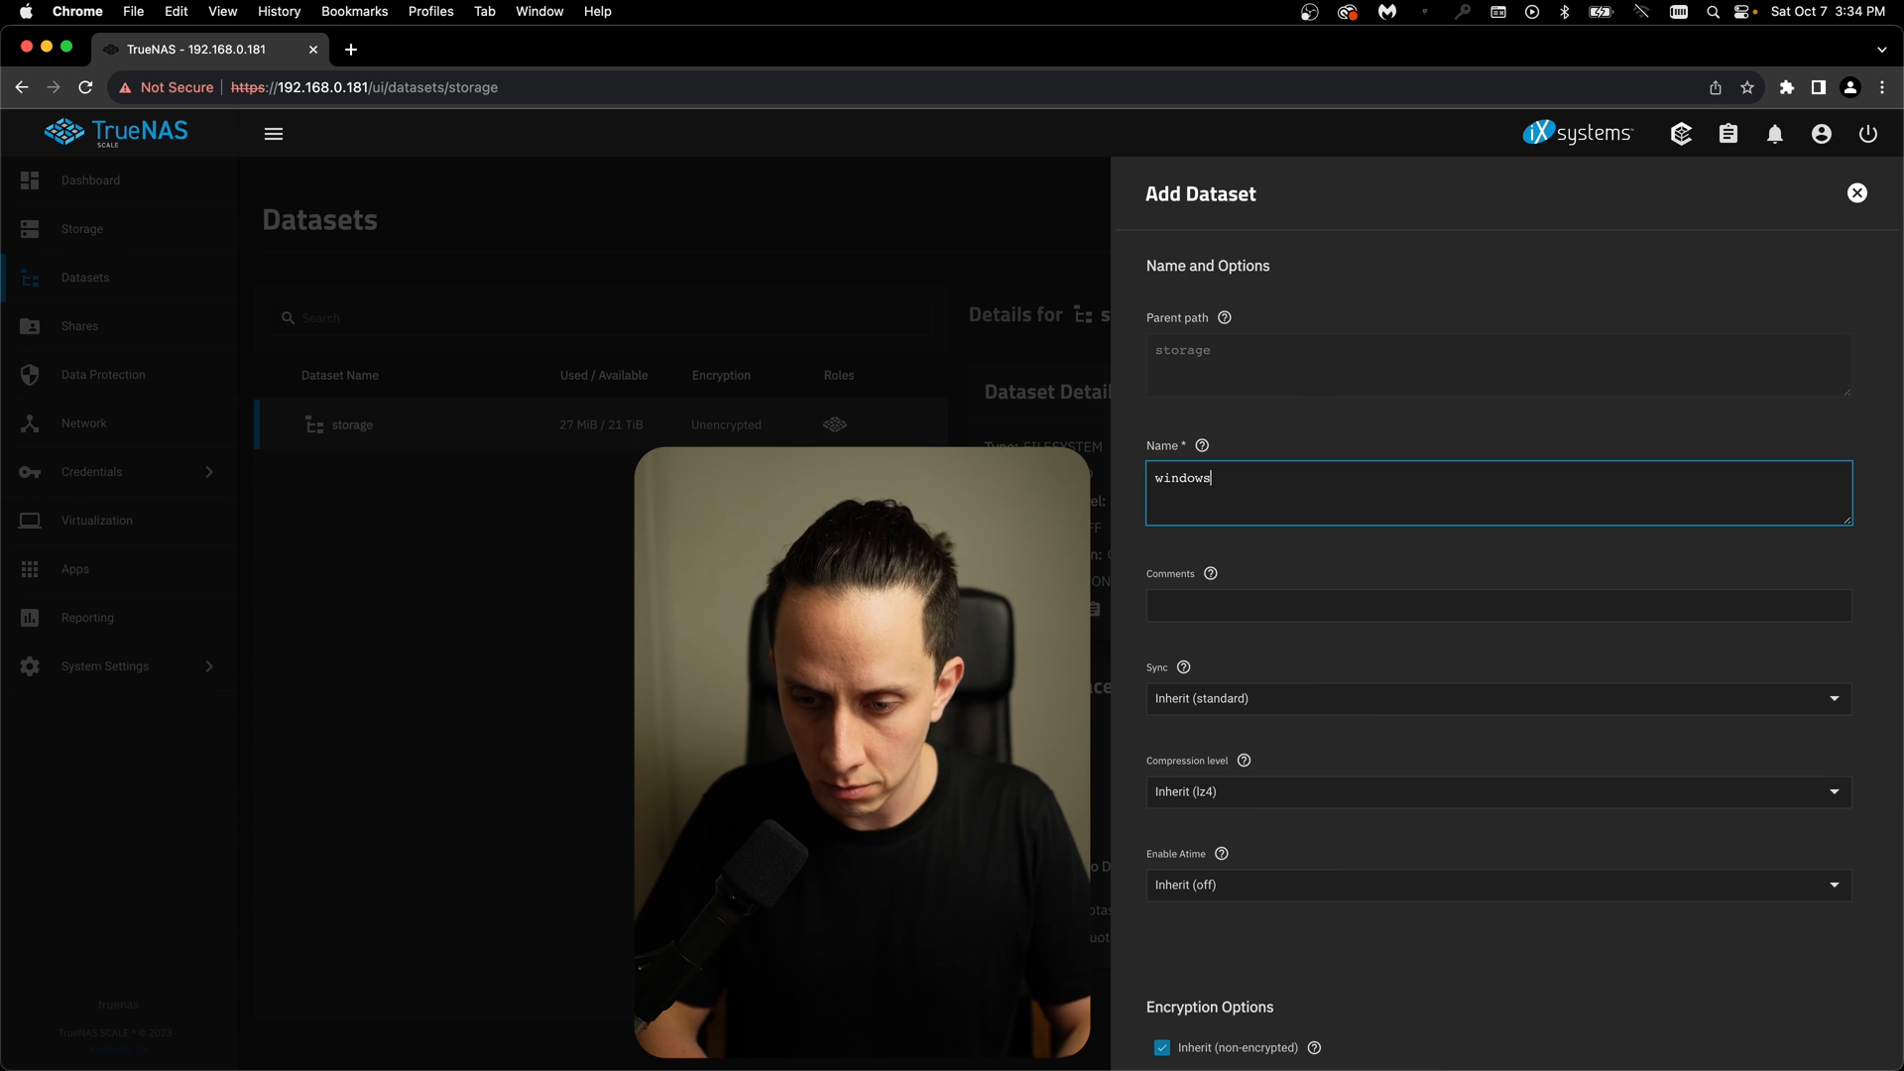
{"action": "key", "text": "BackSpace"}
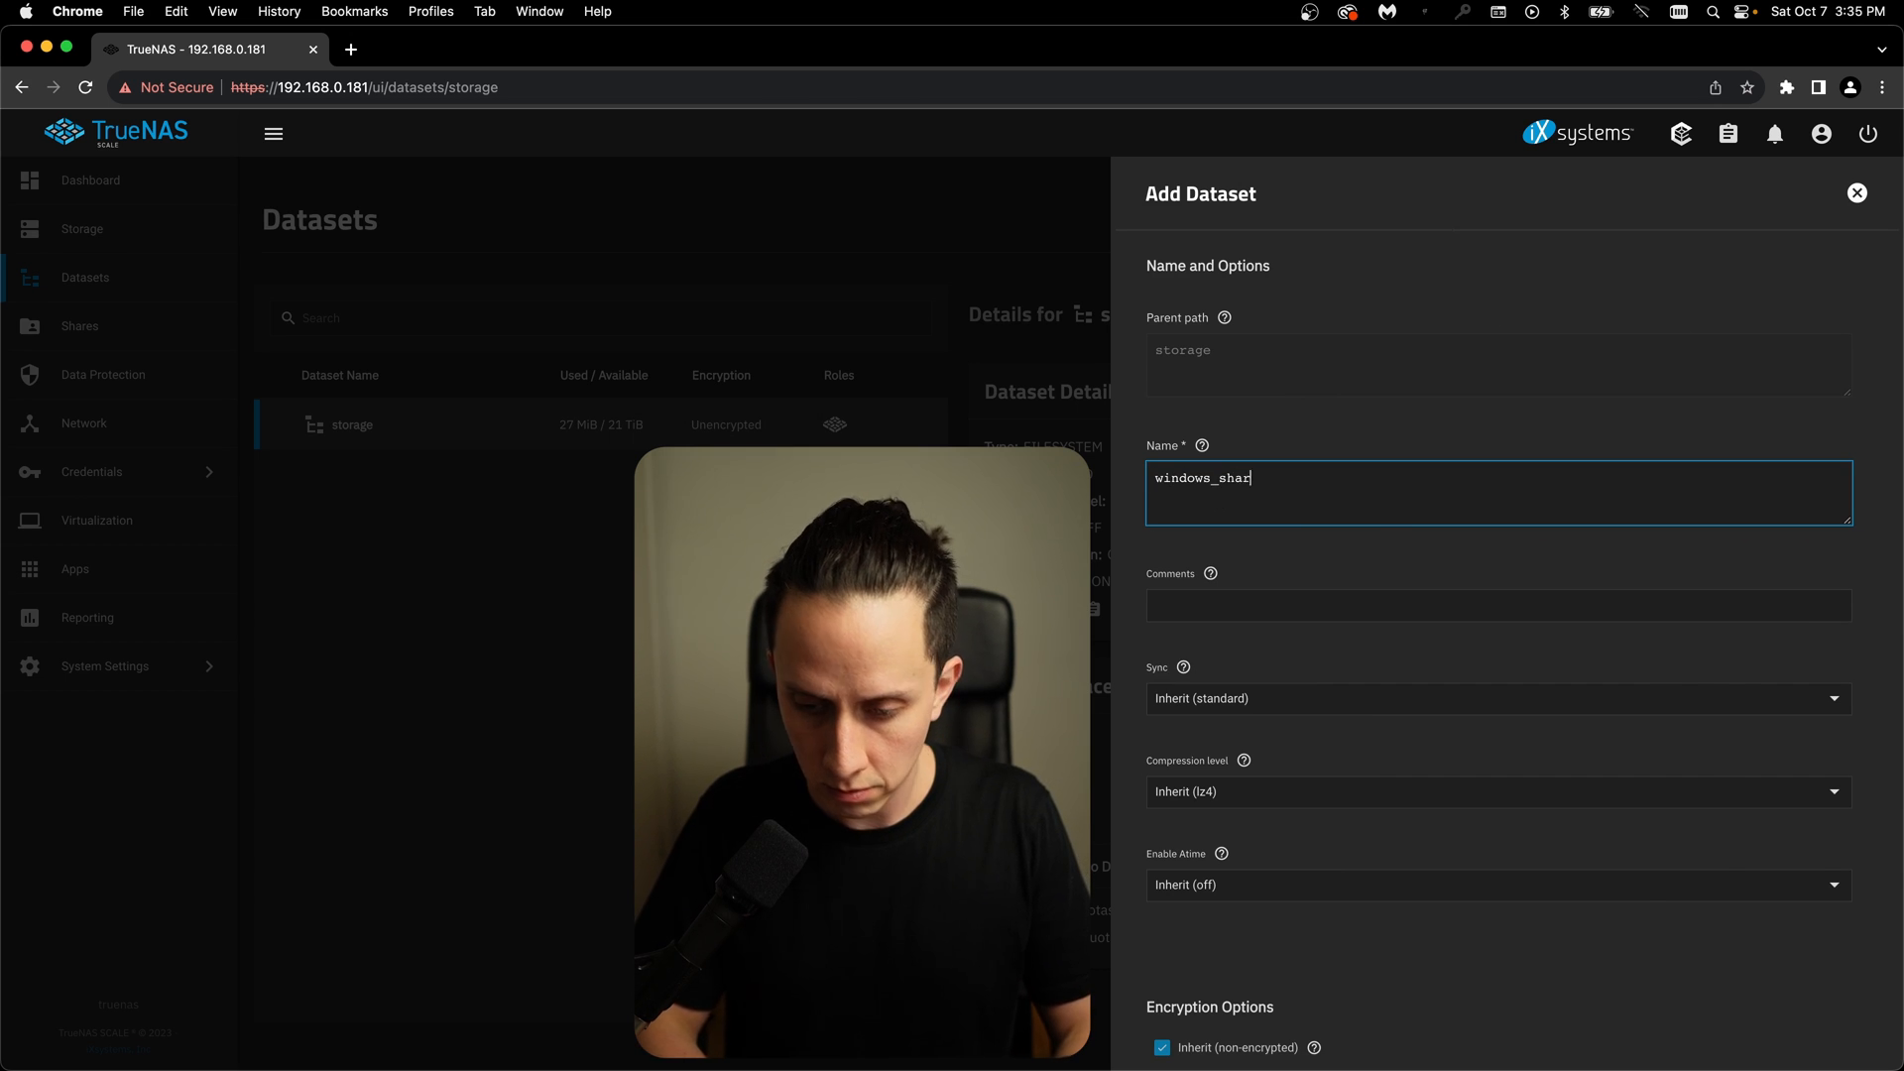
{"action": "type", "text": "e"}
{"action": "scroll", "coordinate": [1372, 524], "scroll_direction": "down", "scroll_amount": 2}
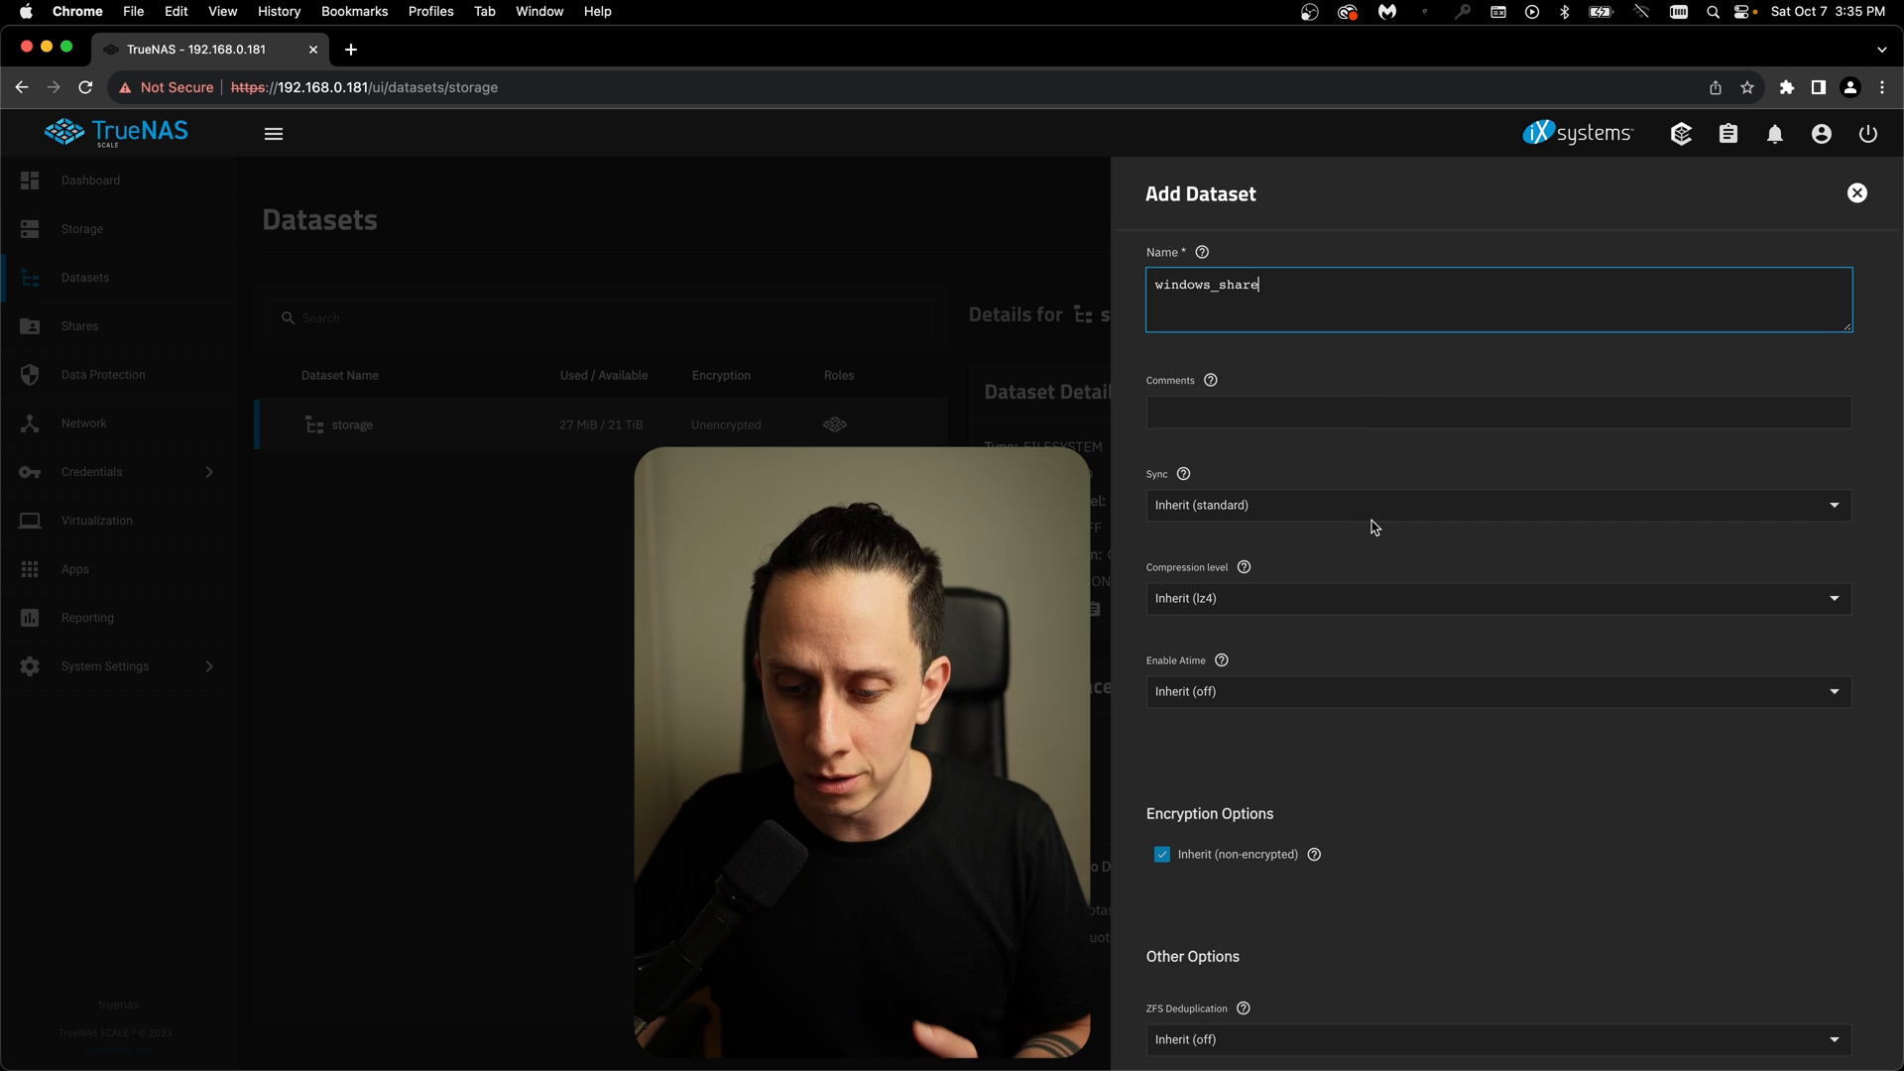
{"action": "scroll", "coordinate": [1372, 525], "scroll_direction": "down", "scroll_amount": 3}
{"action": "scroll", "coordinate": [1383, 522], "scroll_direction": "down", "scroll_amount": 2}
{"action": "scroll", "coordinate": [1397, 512], "scroll_direction": "down", "scroll_amount": 1}
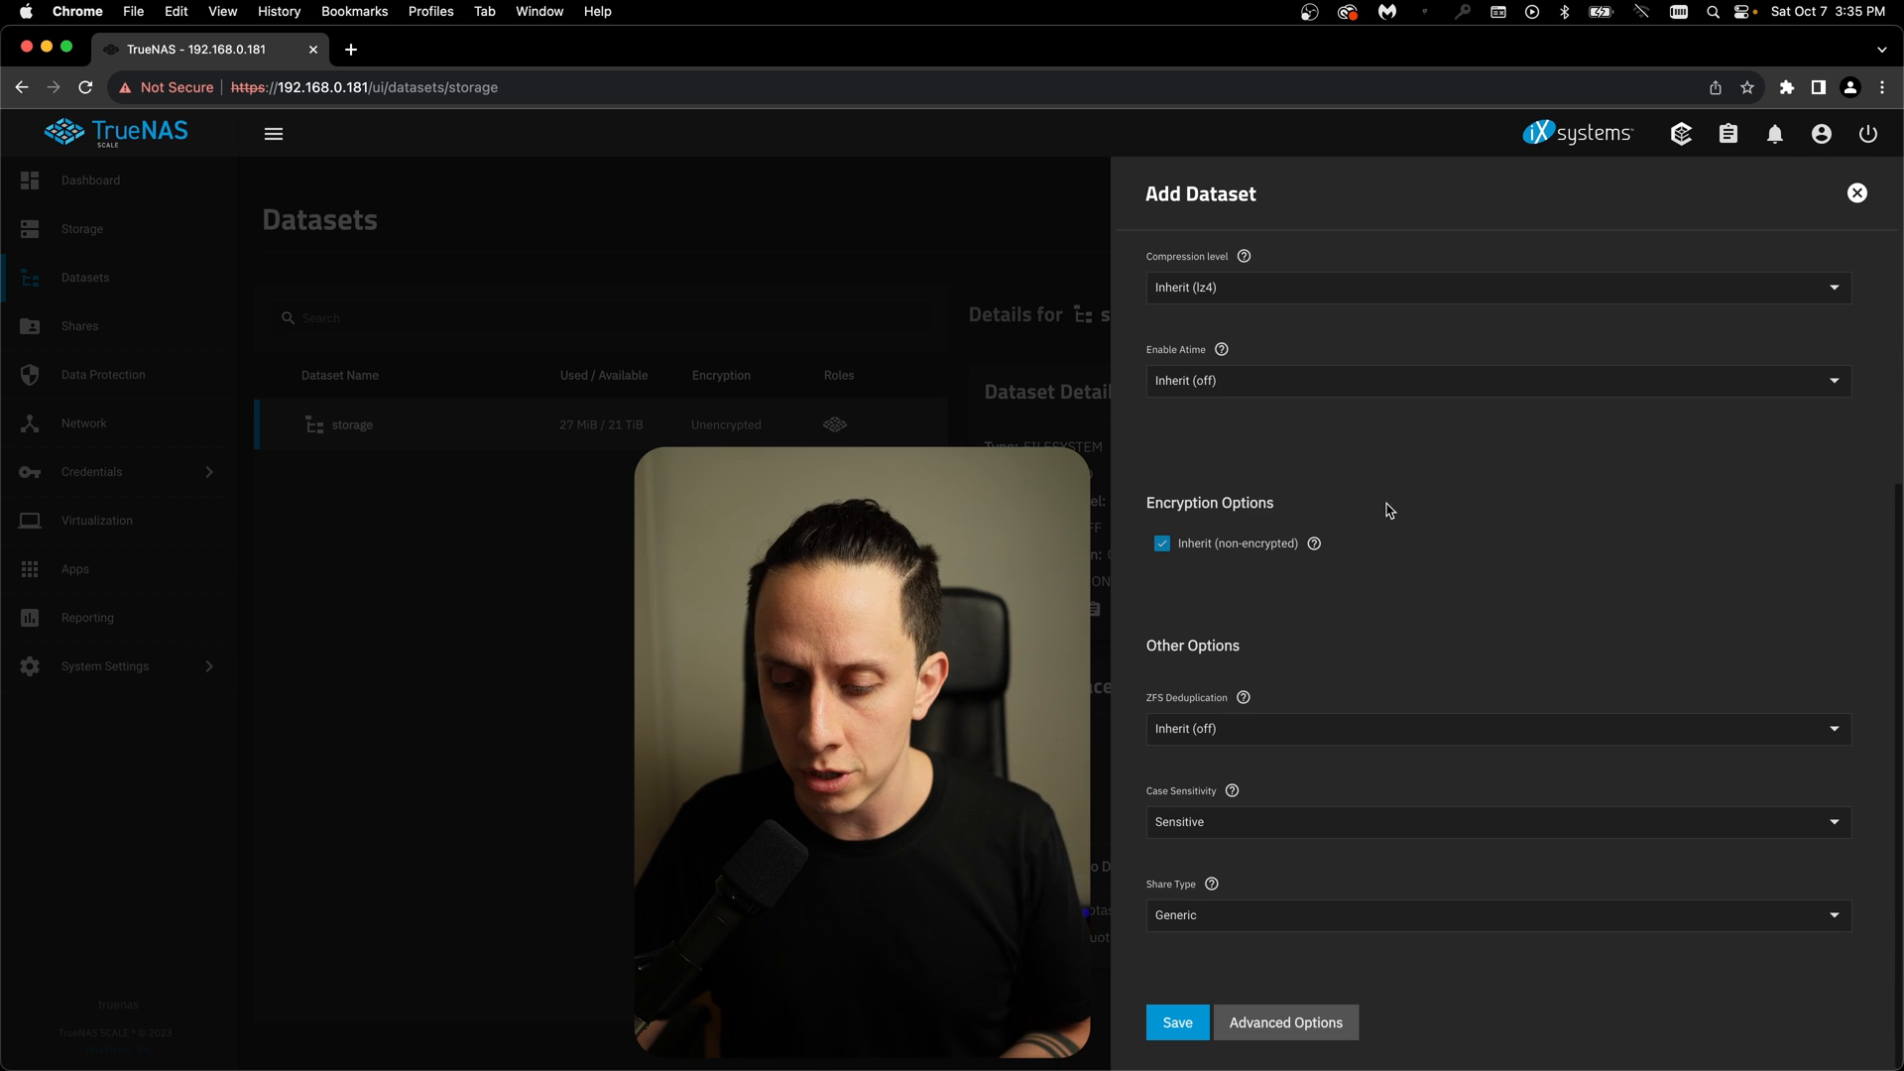
{"action": "left_click", "coordinate": [1195, 921]}
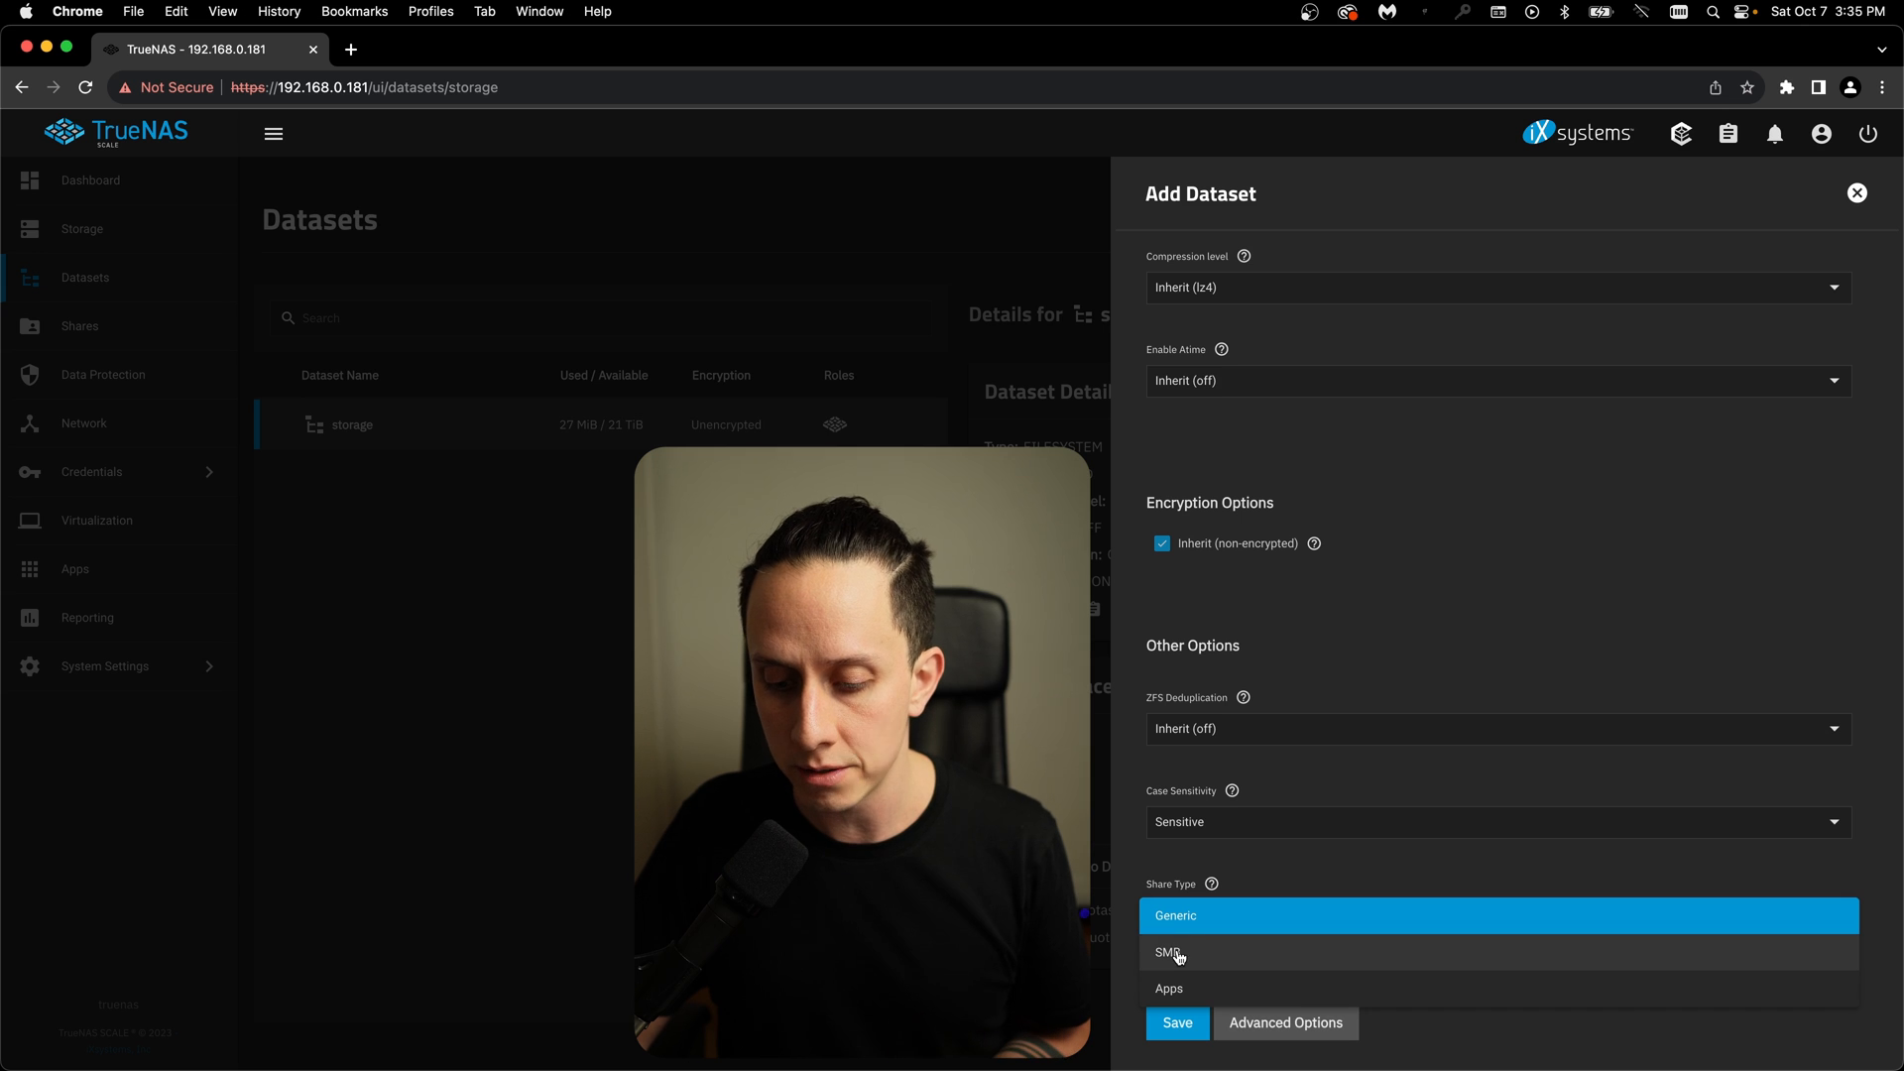
{"action": "left_click", "coordinate": [1180, 956]}
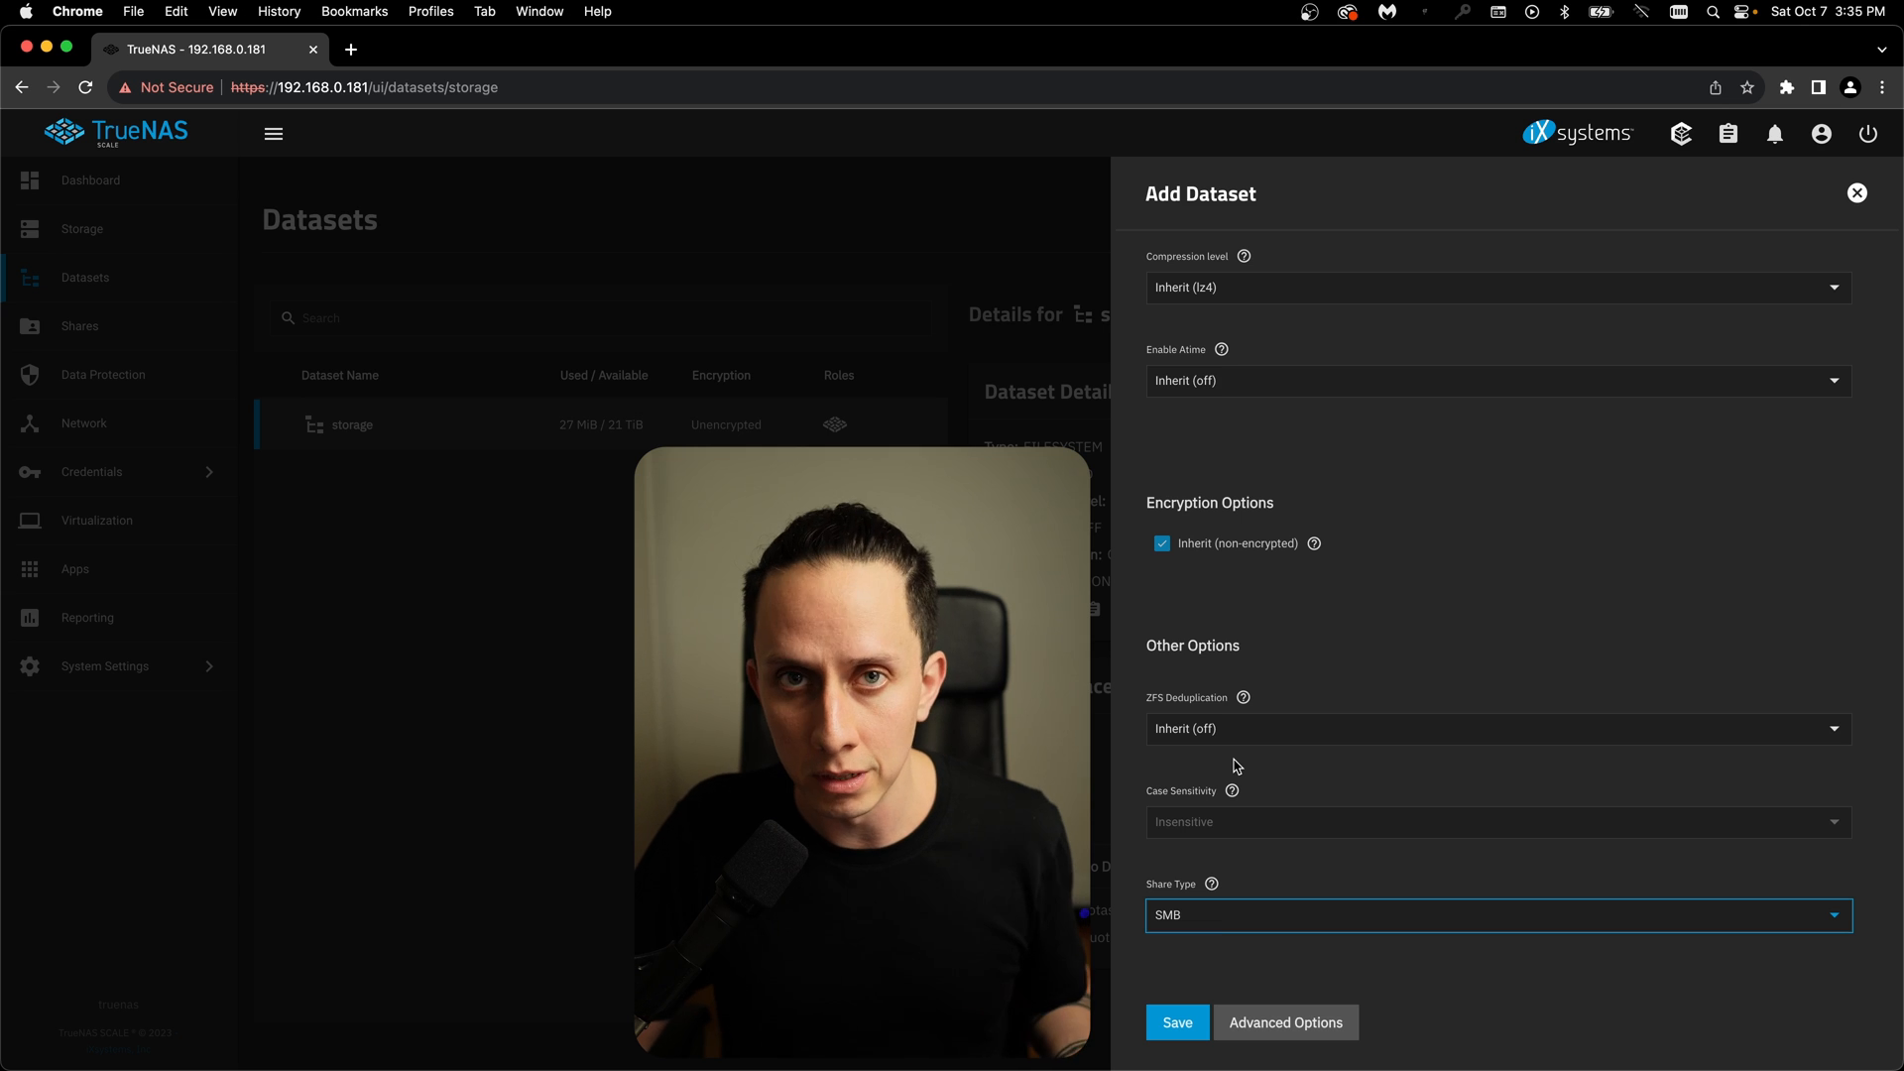
{"action": "left_click", "coordinate": [1180, 1026]}
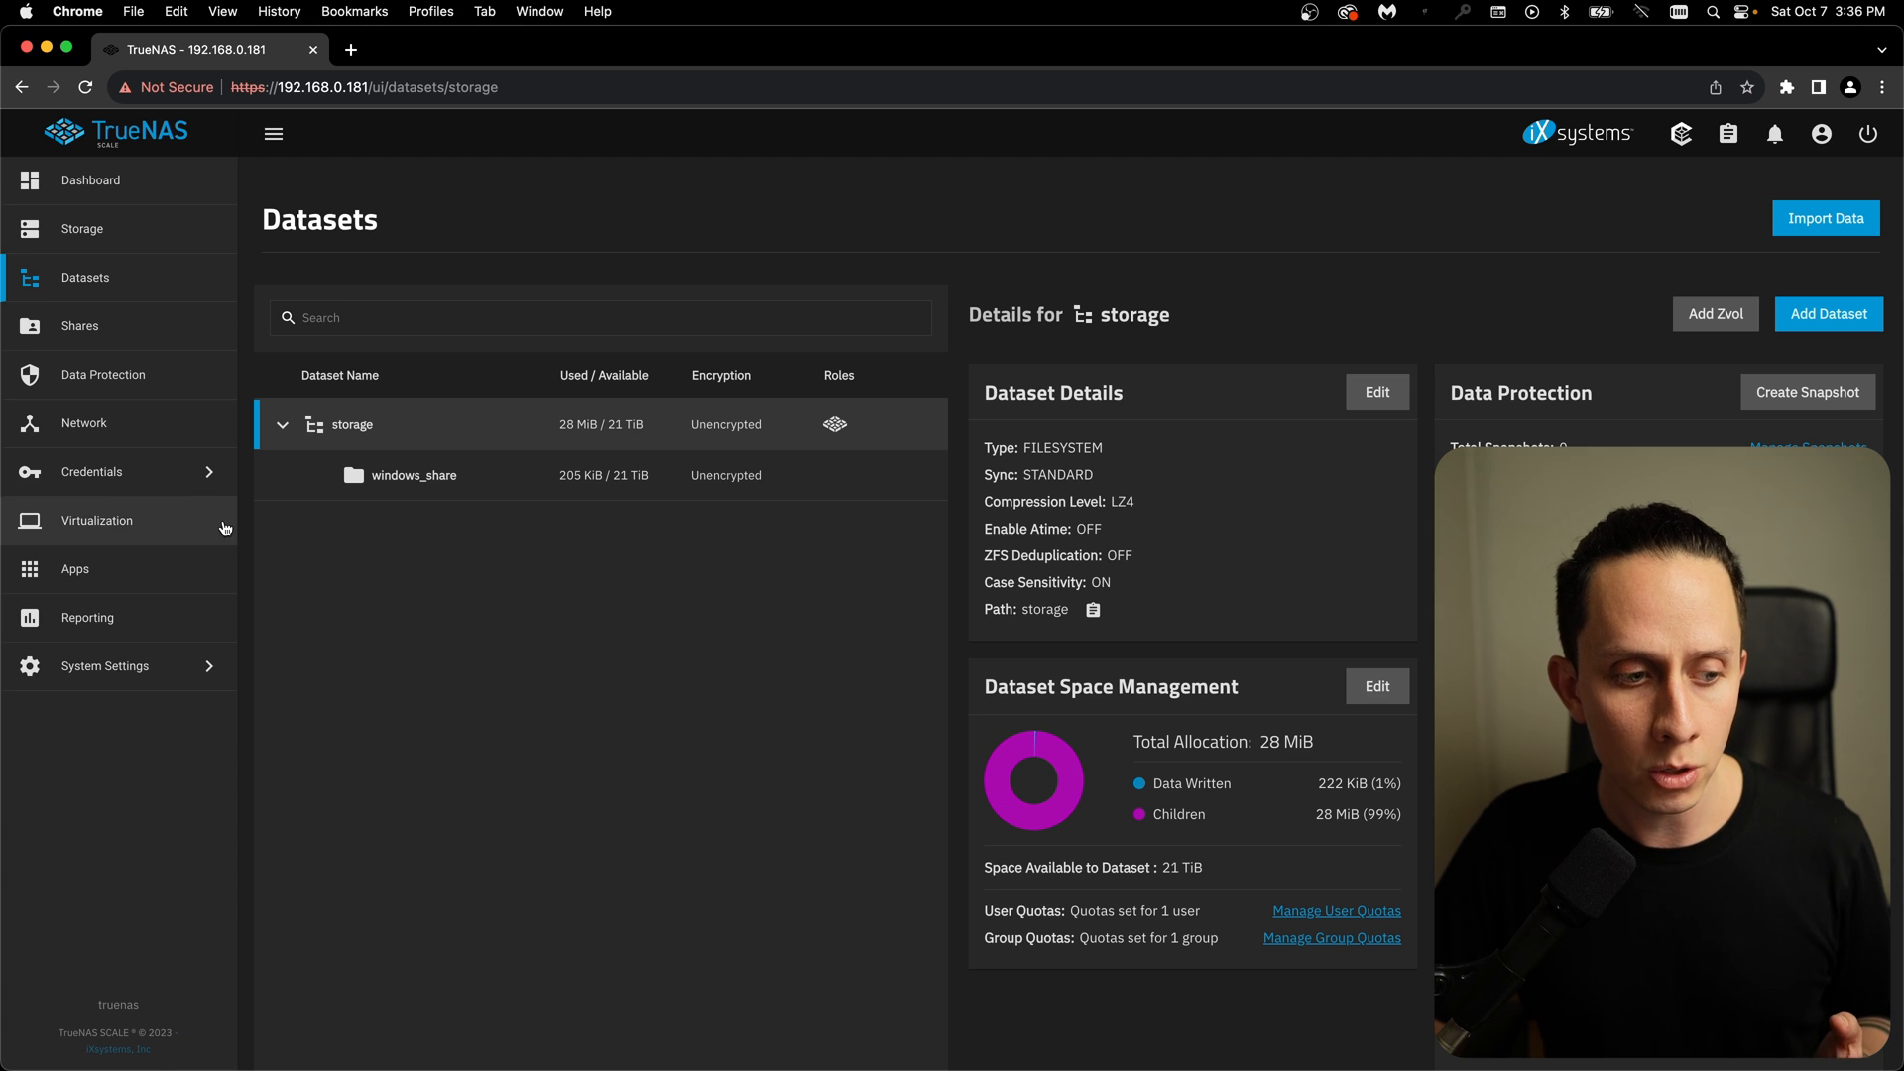
Step: Show the Local Users list under Credentials
{"action": "left_click", "coordinate": [173, 479]}
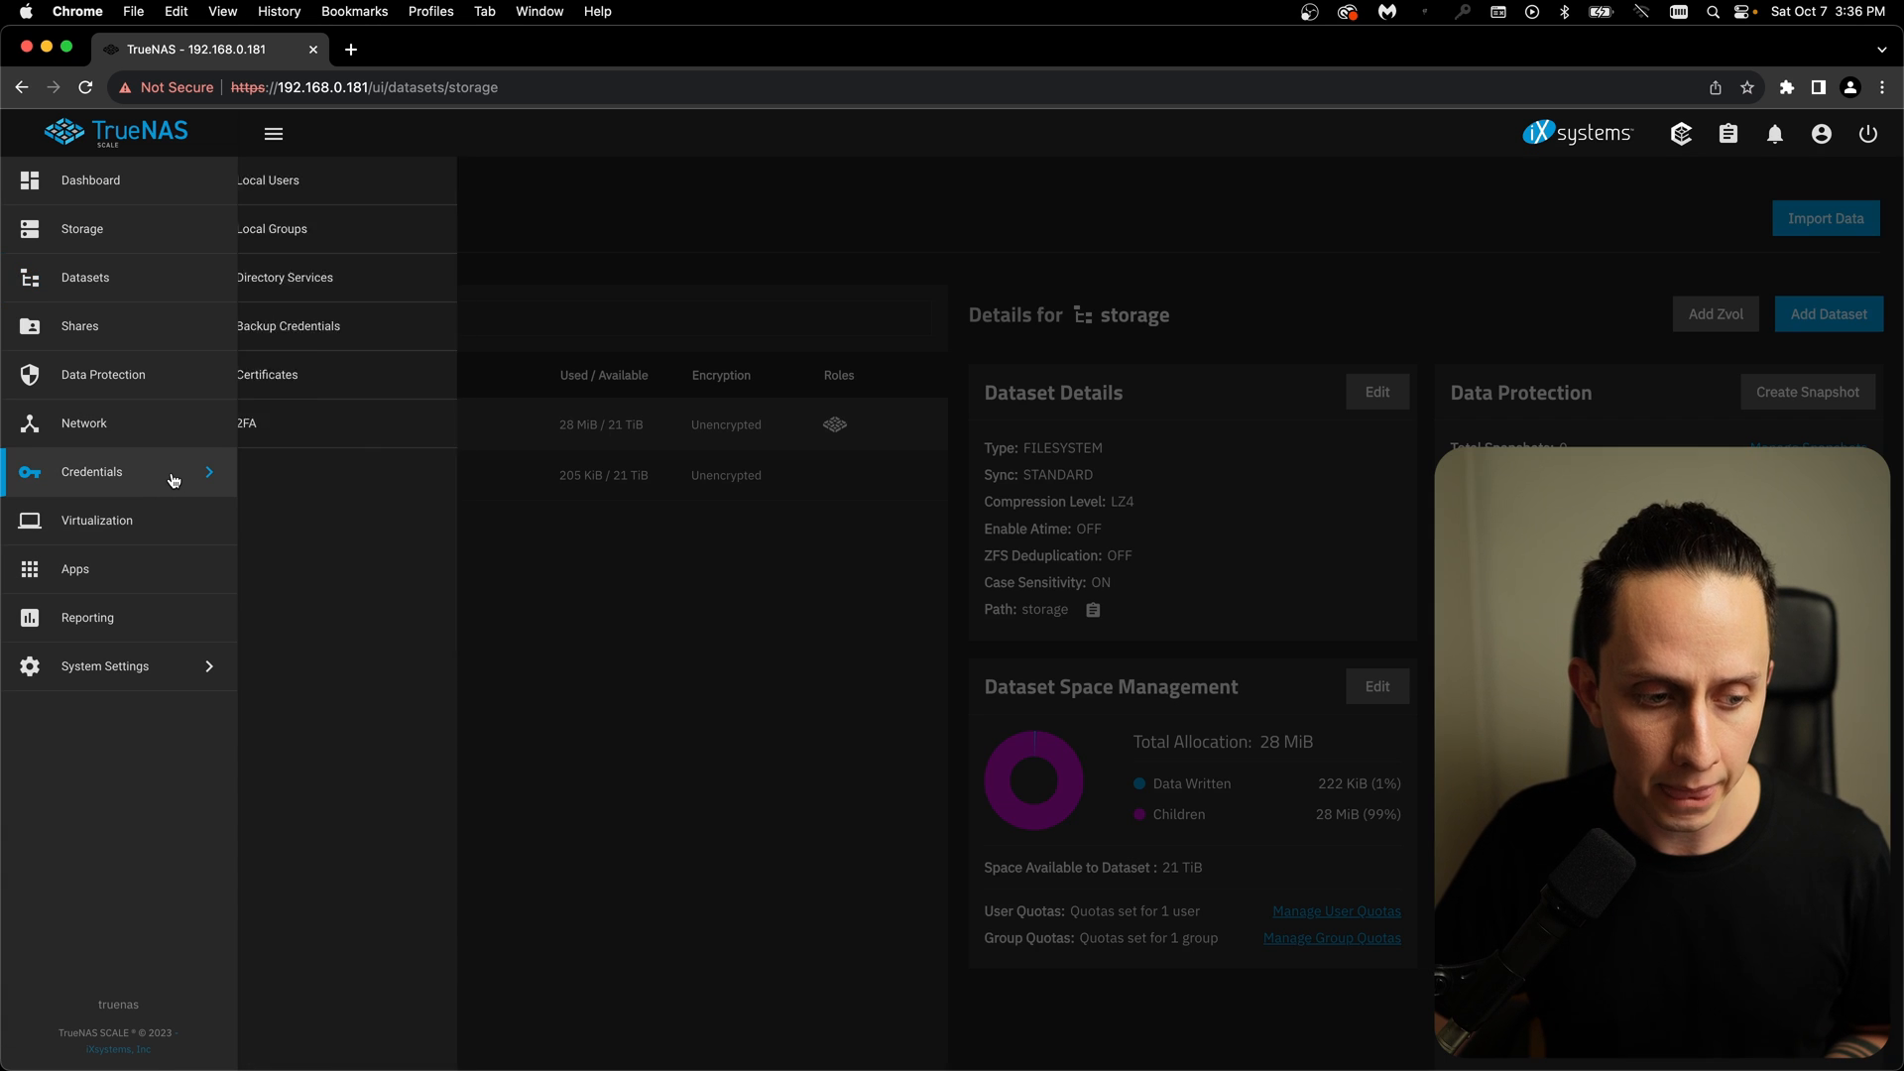
{"action": "left_click", "coordinate": [323, 181]}
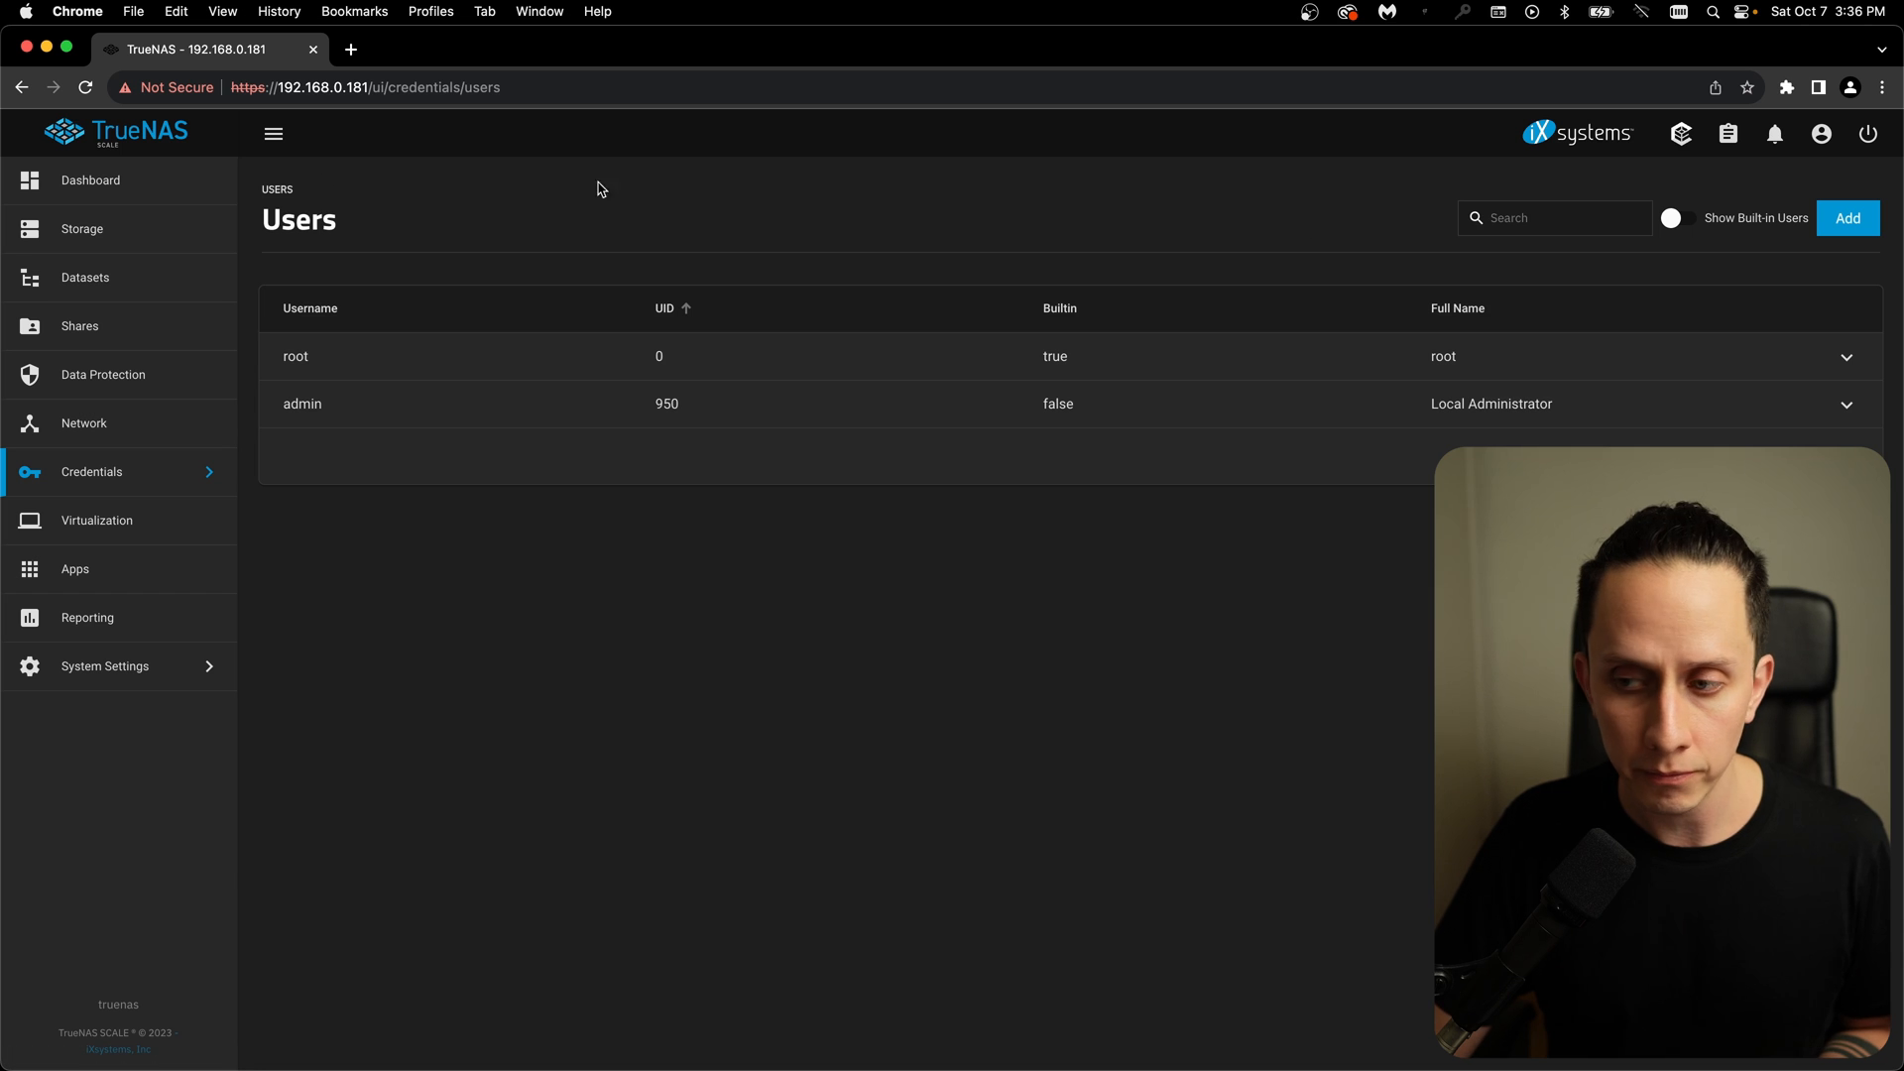
{"action": "left_click", "coordinate": [1848, 221]}
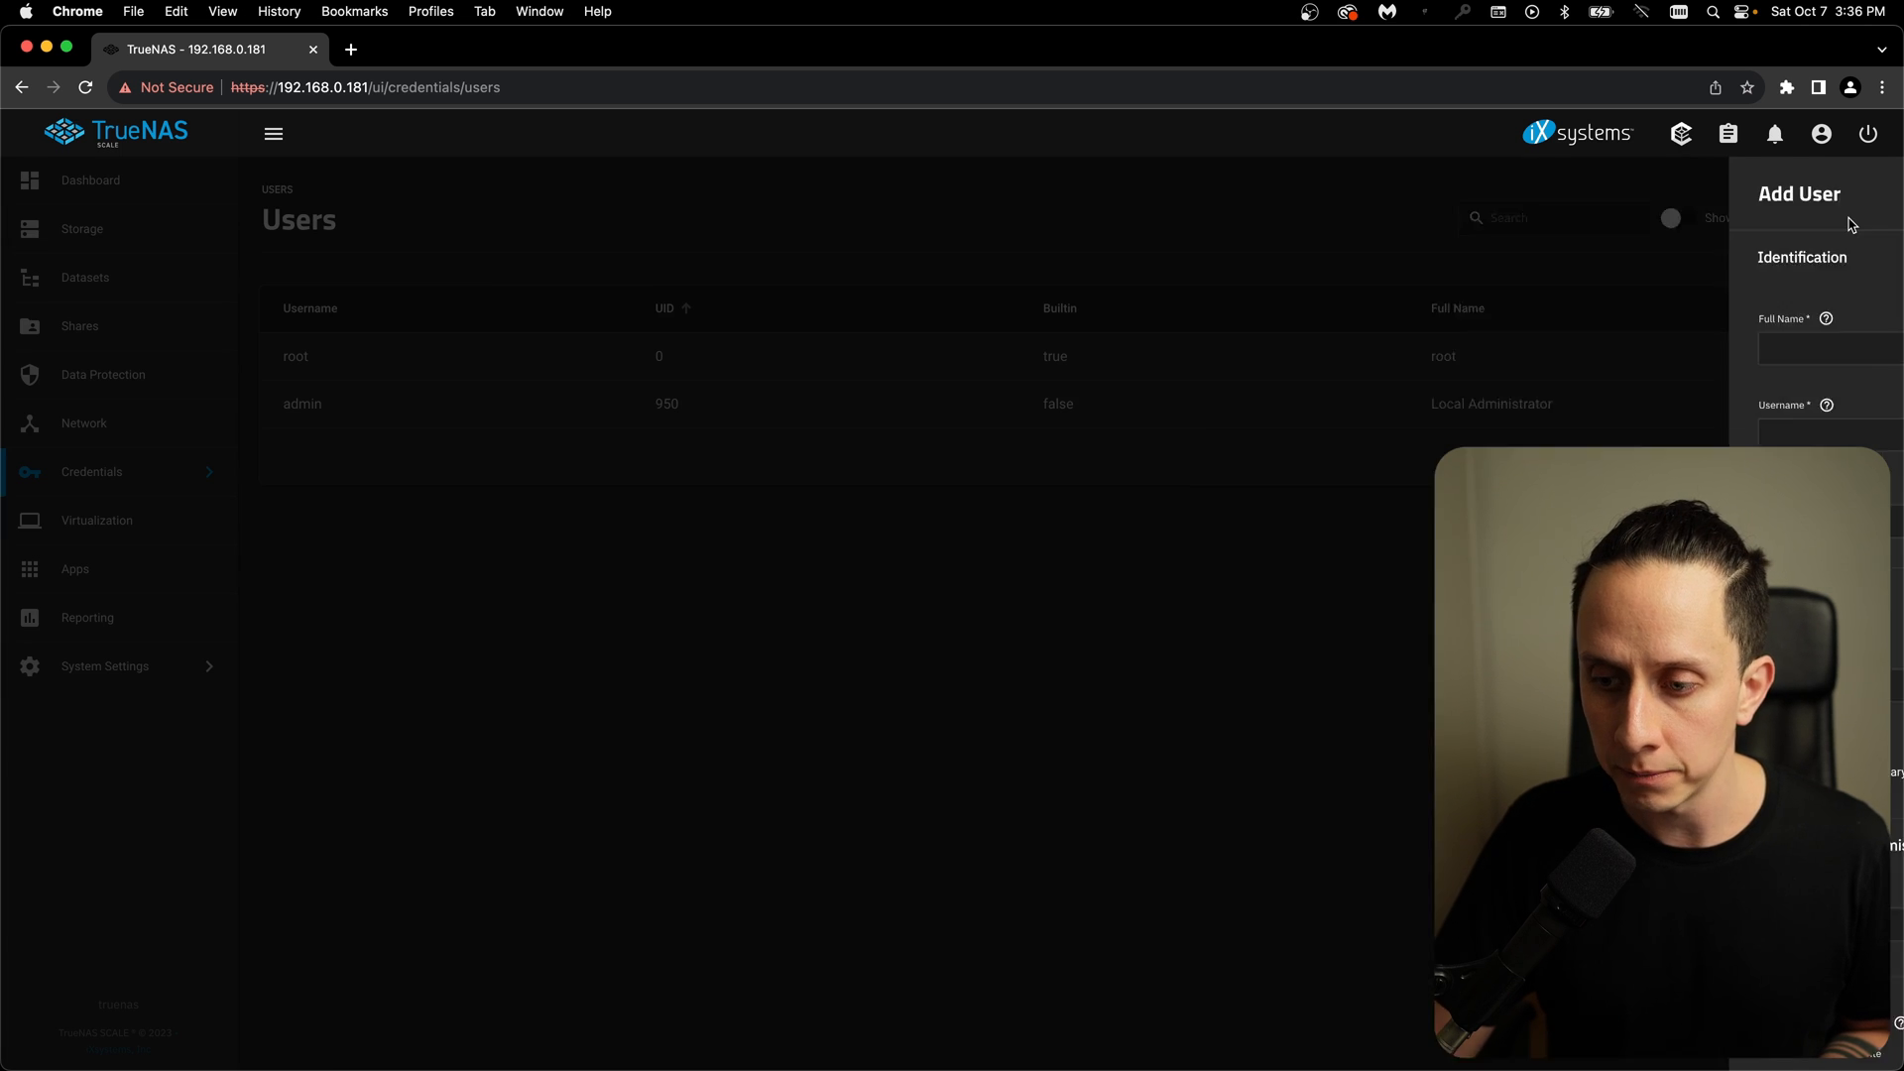
{"action": "left_click", "coordinate": [1245, 349]}
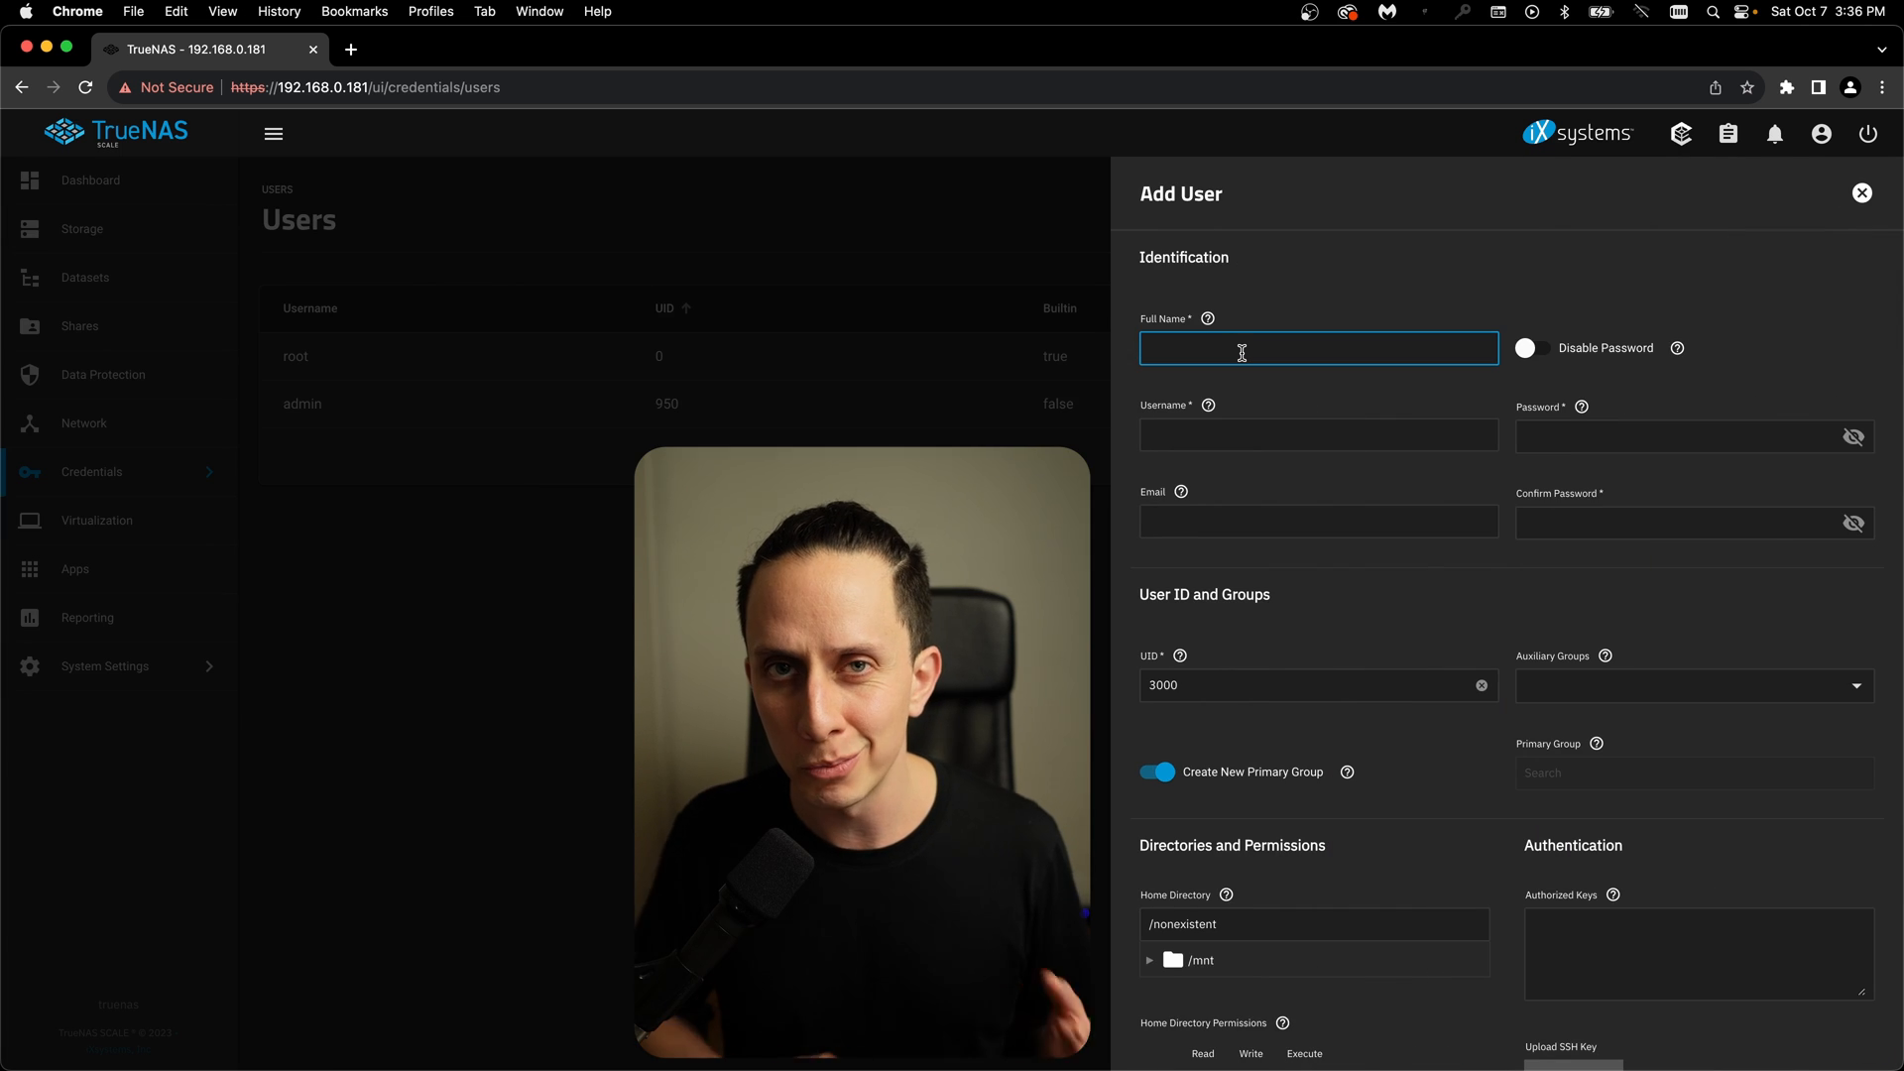
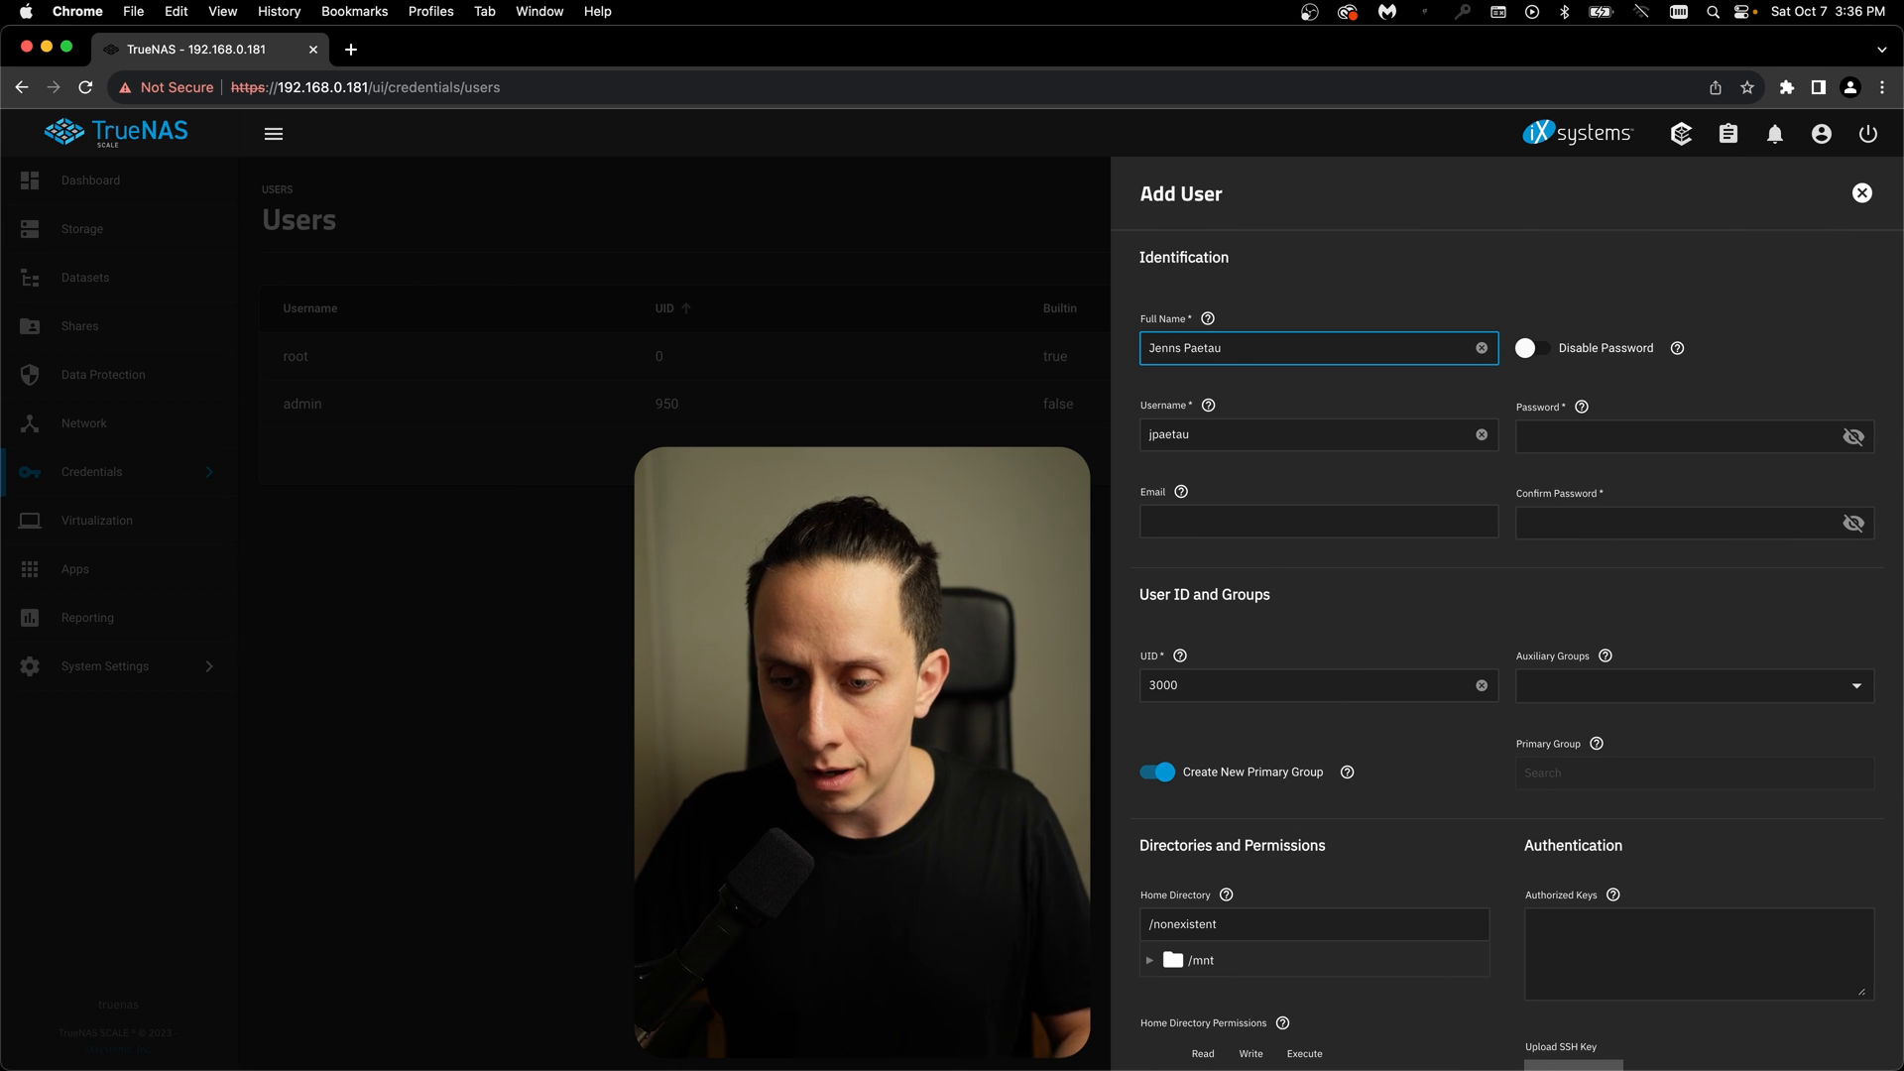
{"action": "left_click", "coordinate": [1243, 436]}
{"action": "left_click", "coordinate": [1605, 436]}
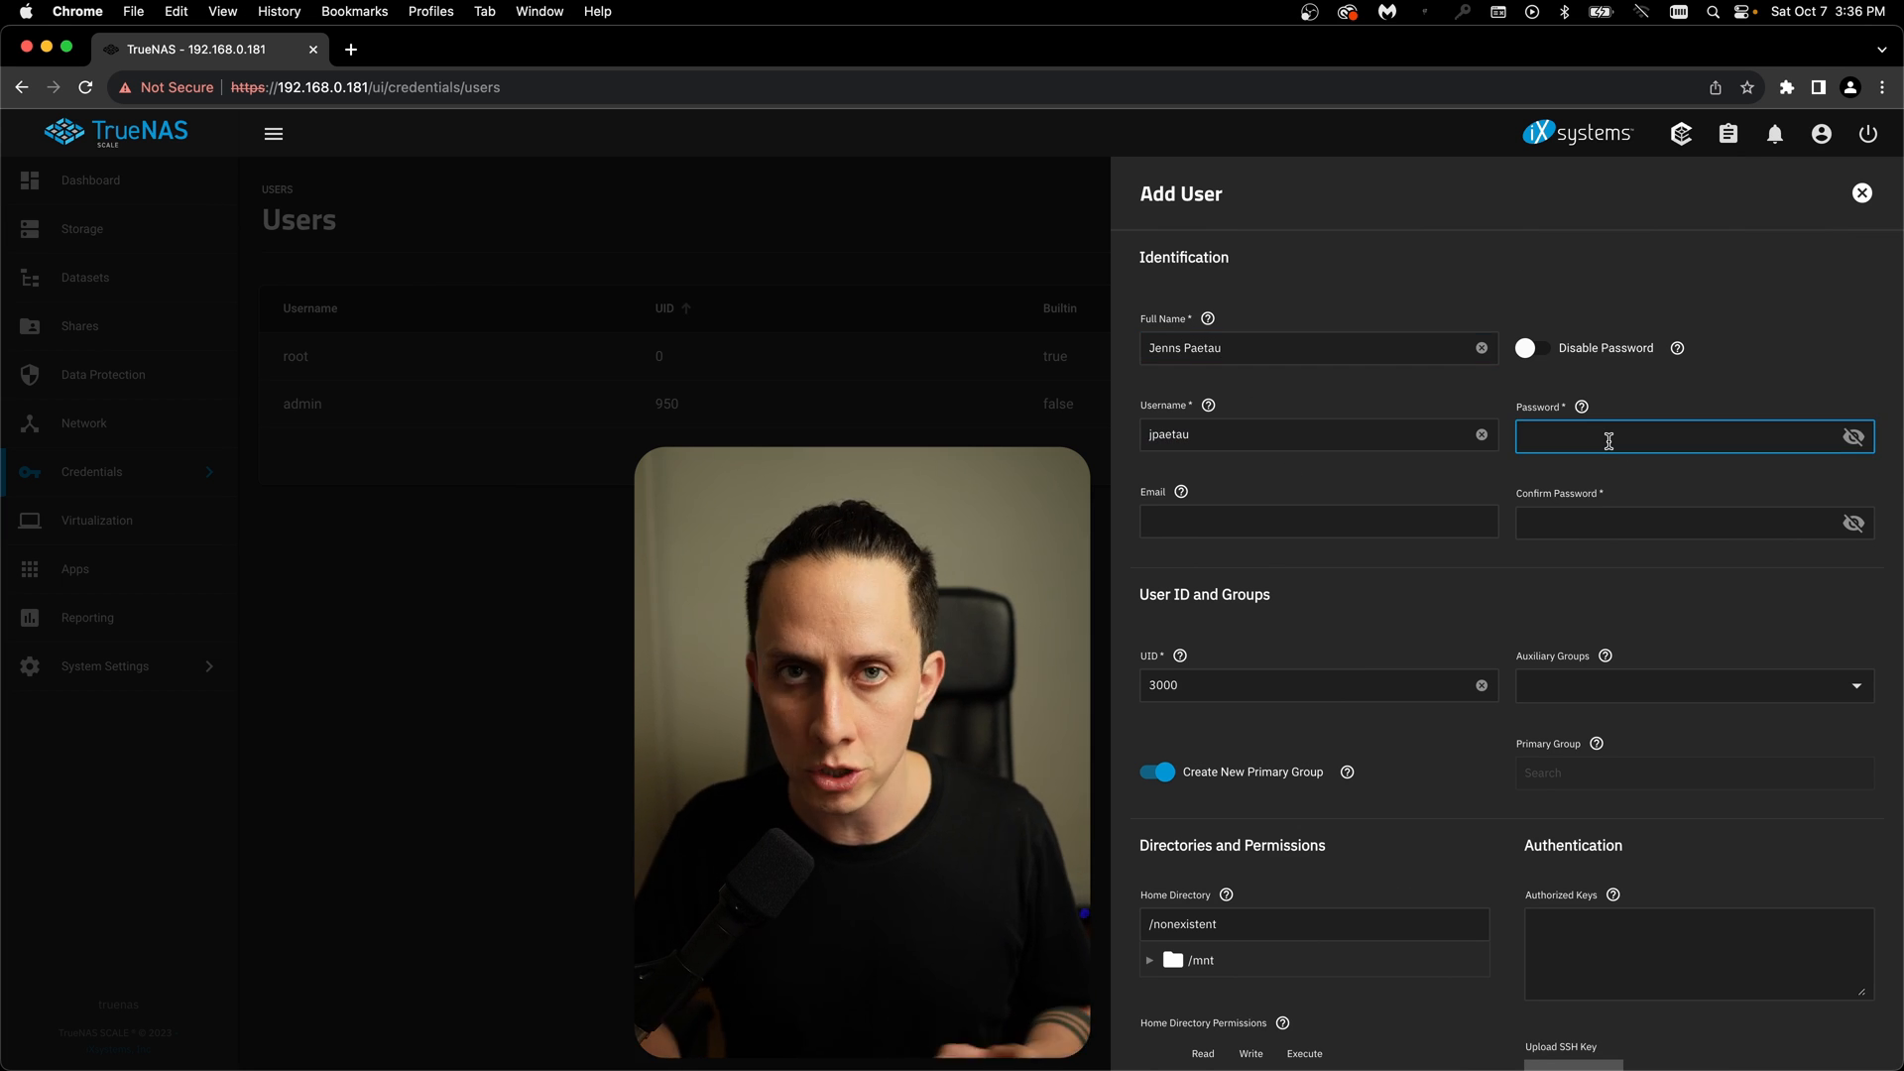
{"action": "type", "text": "••••••"}
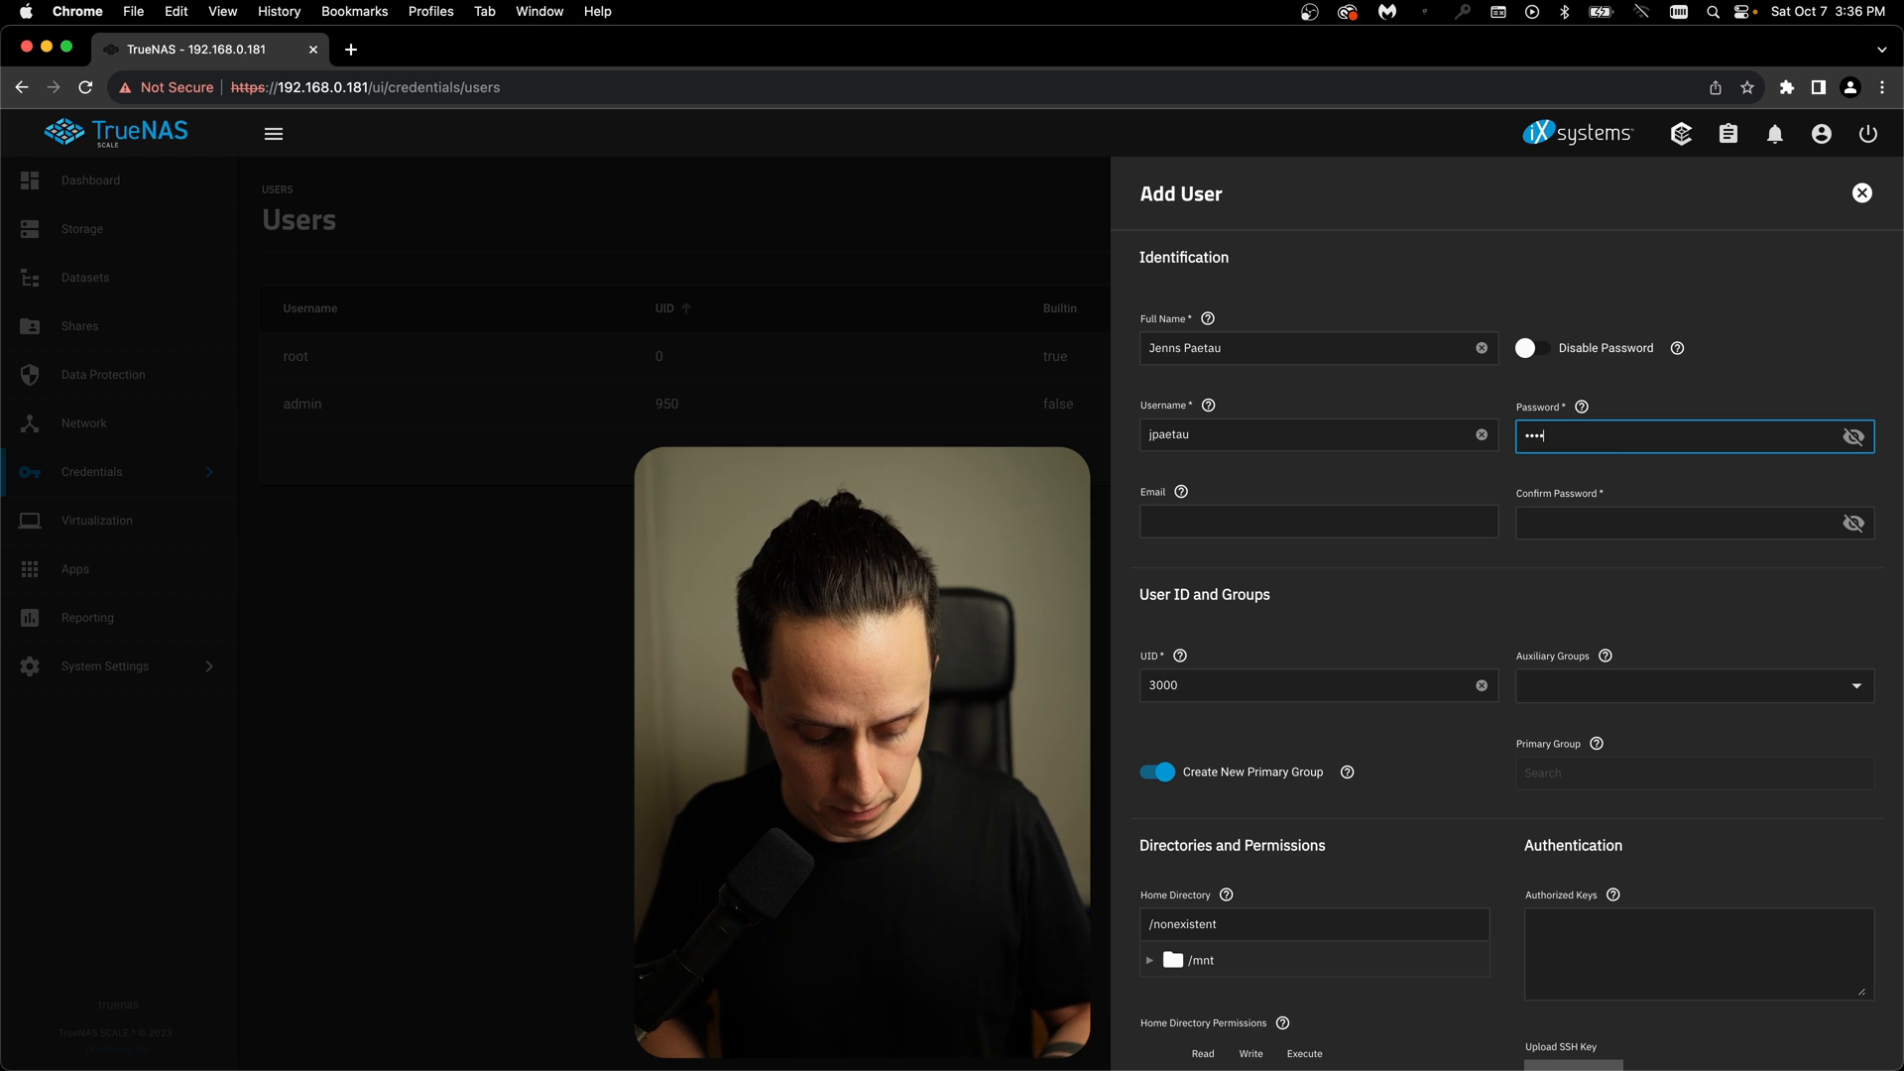
{"action": "type", "text": "••••"}
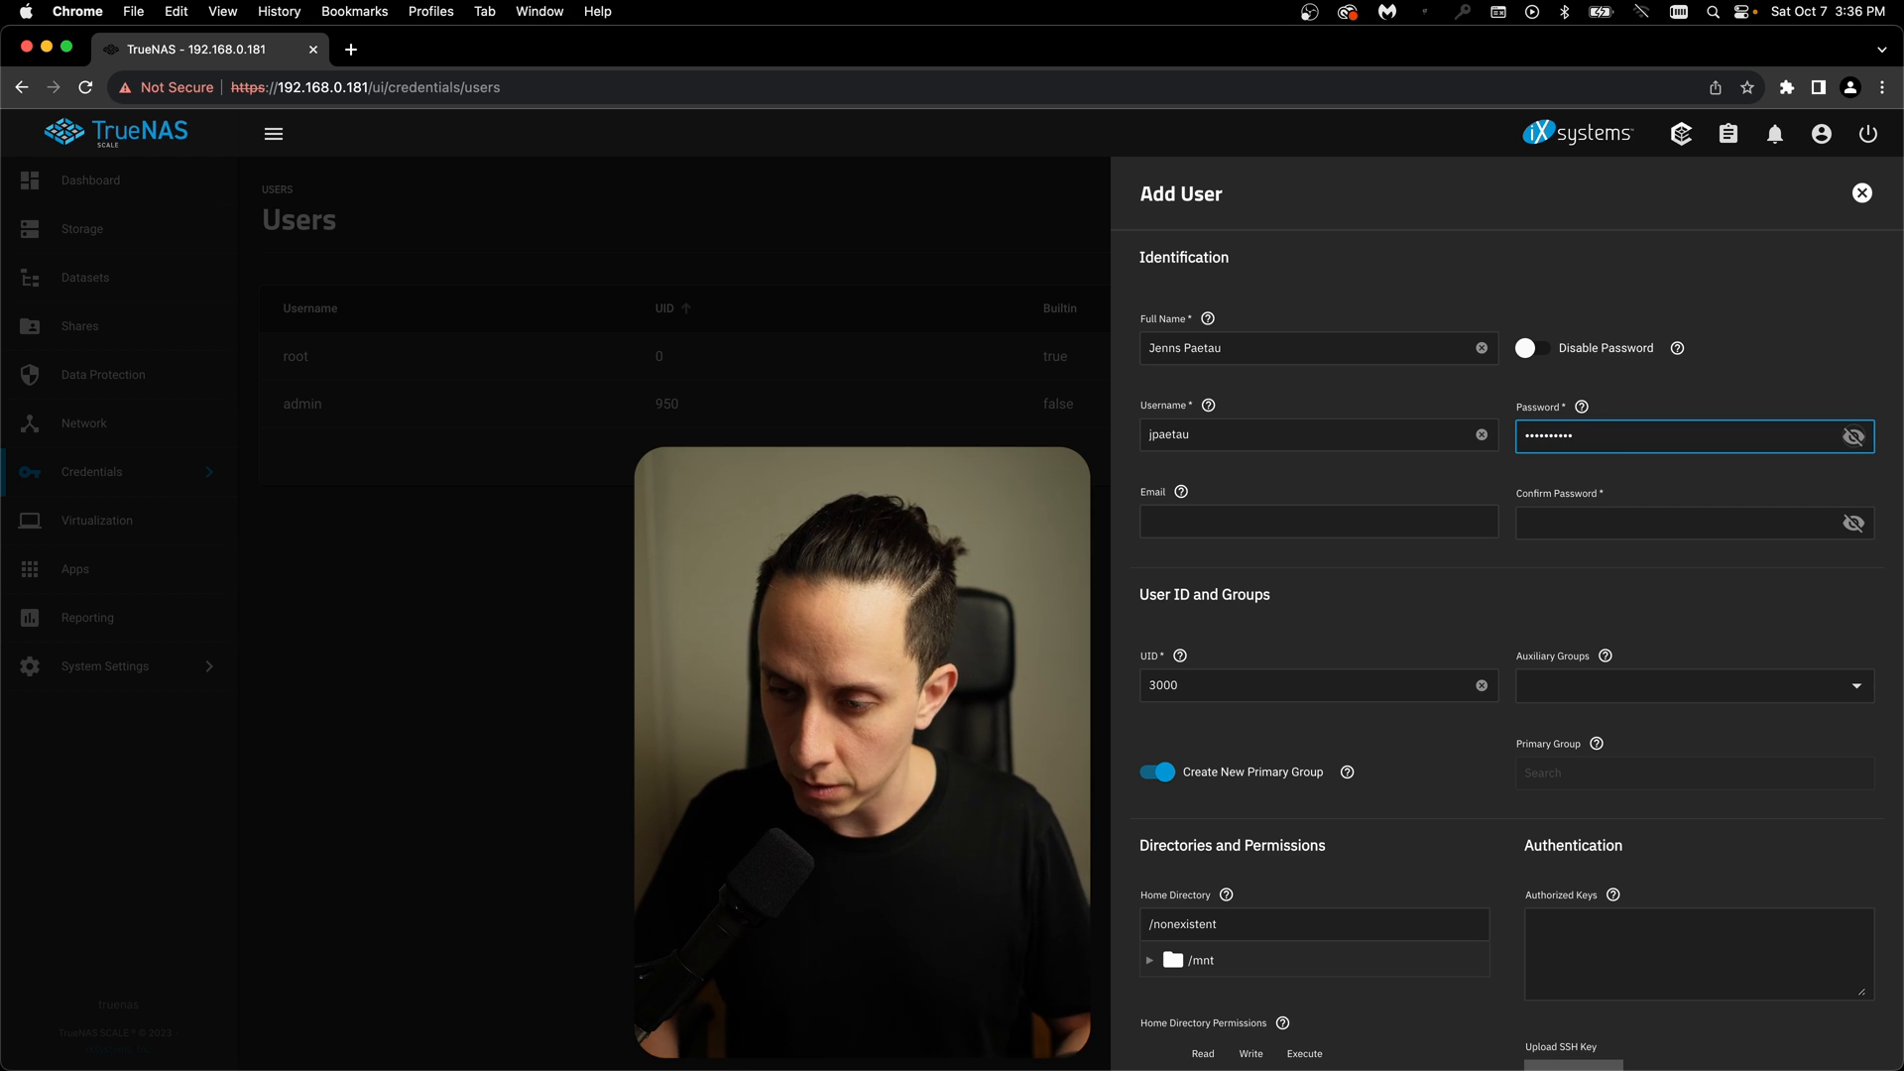
{"action": "left_click", "coordinate": [1701, 521]}
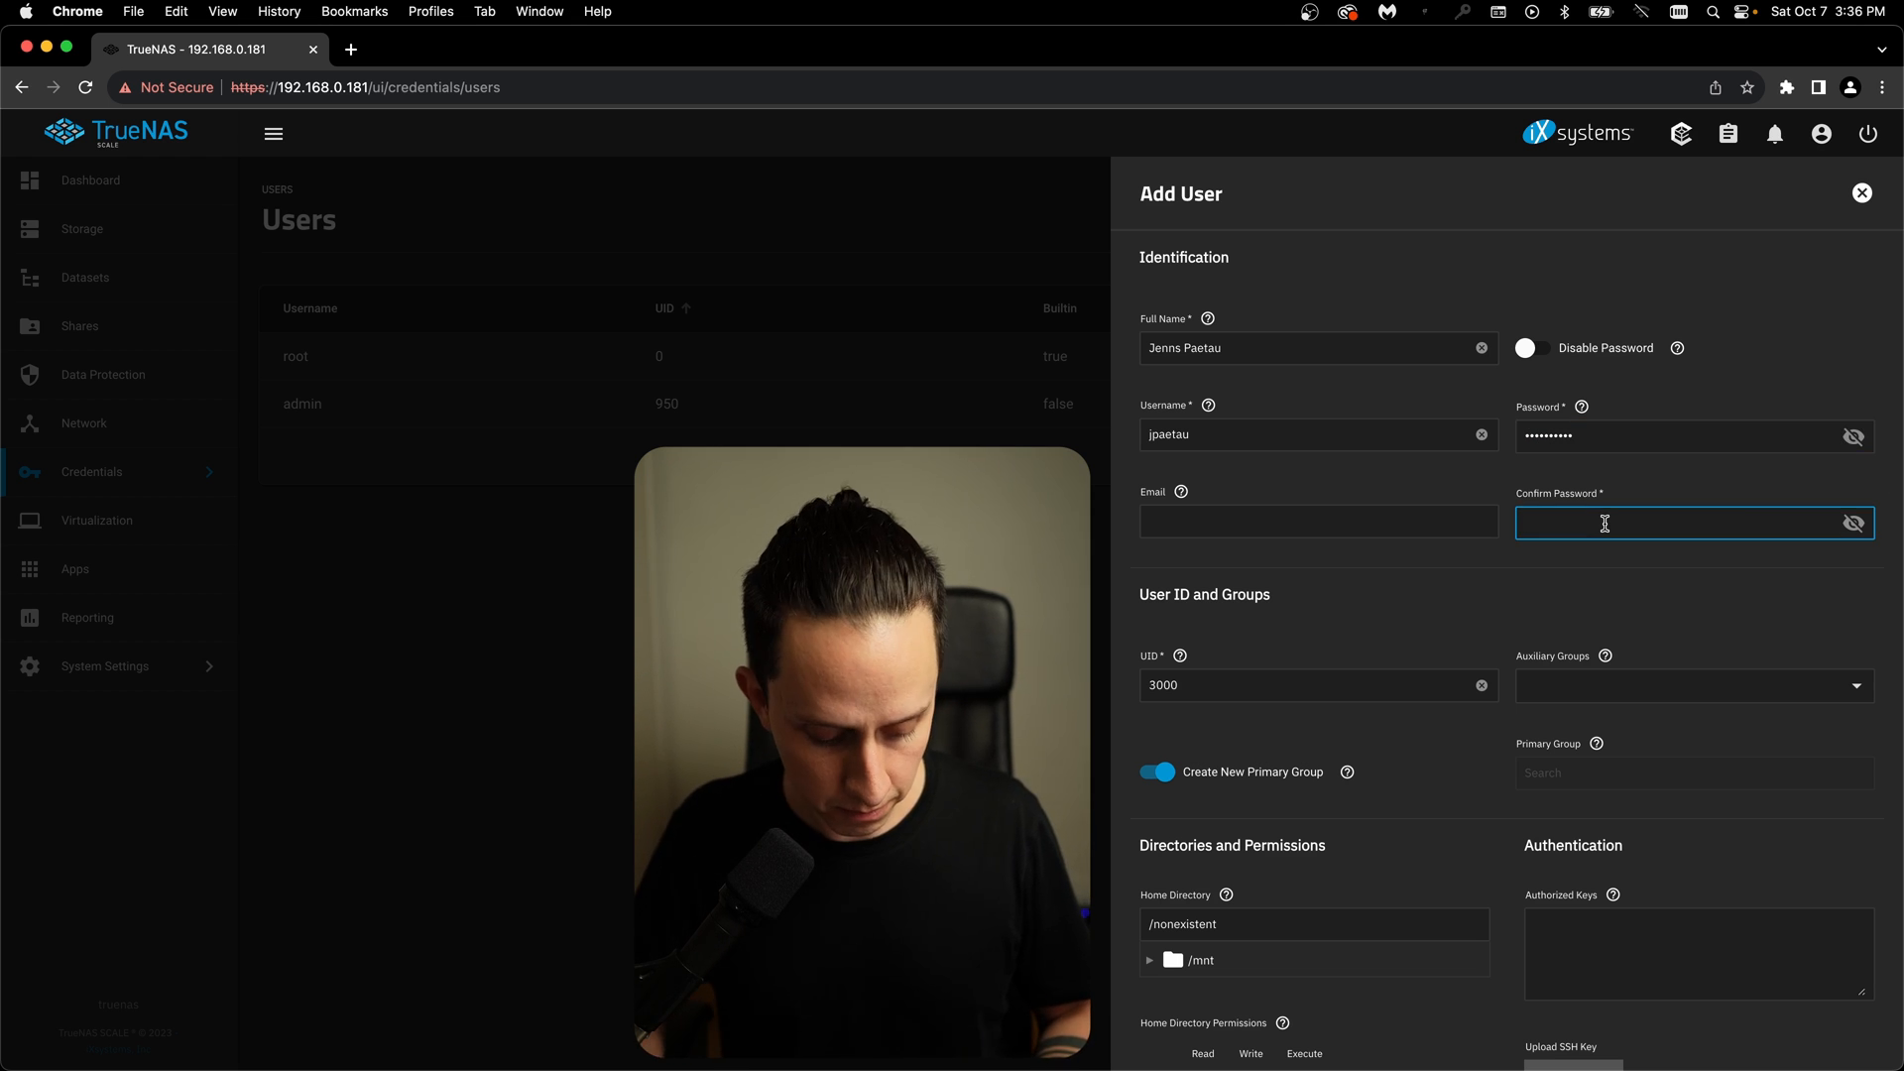
{"action": "type", "text": "••••••••••"}
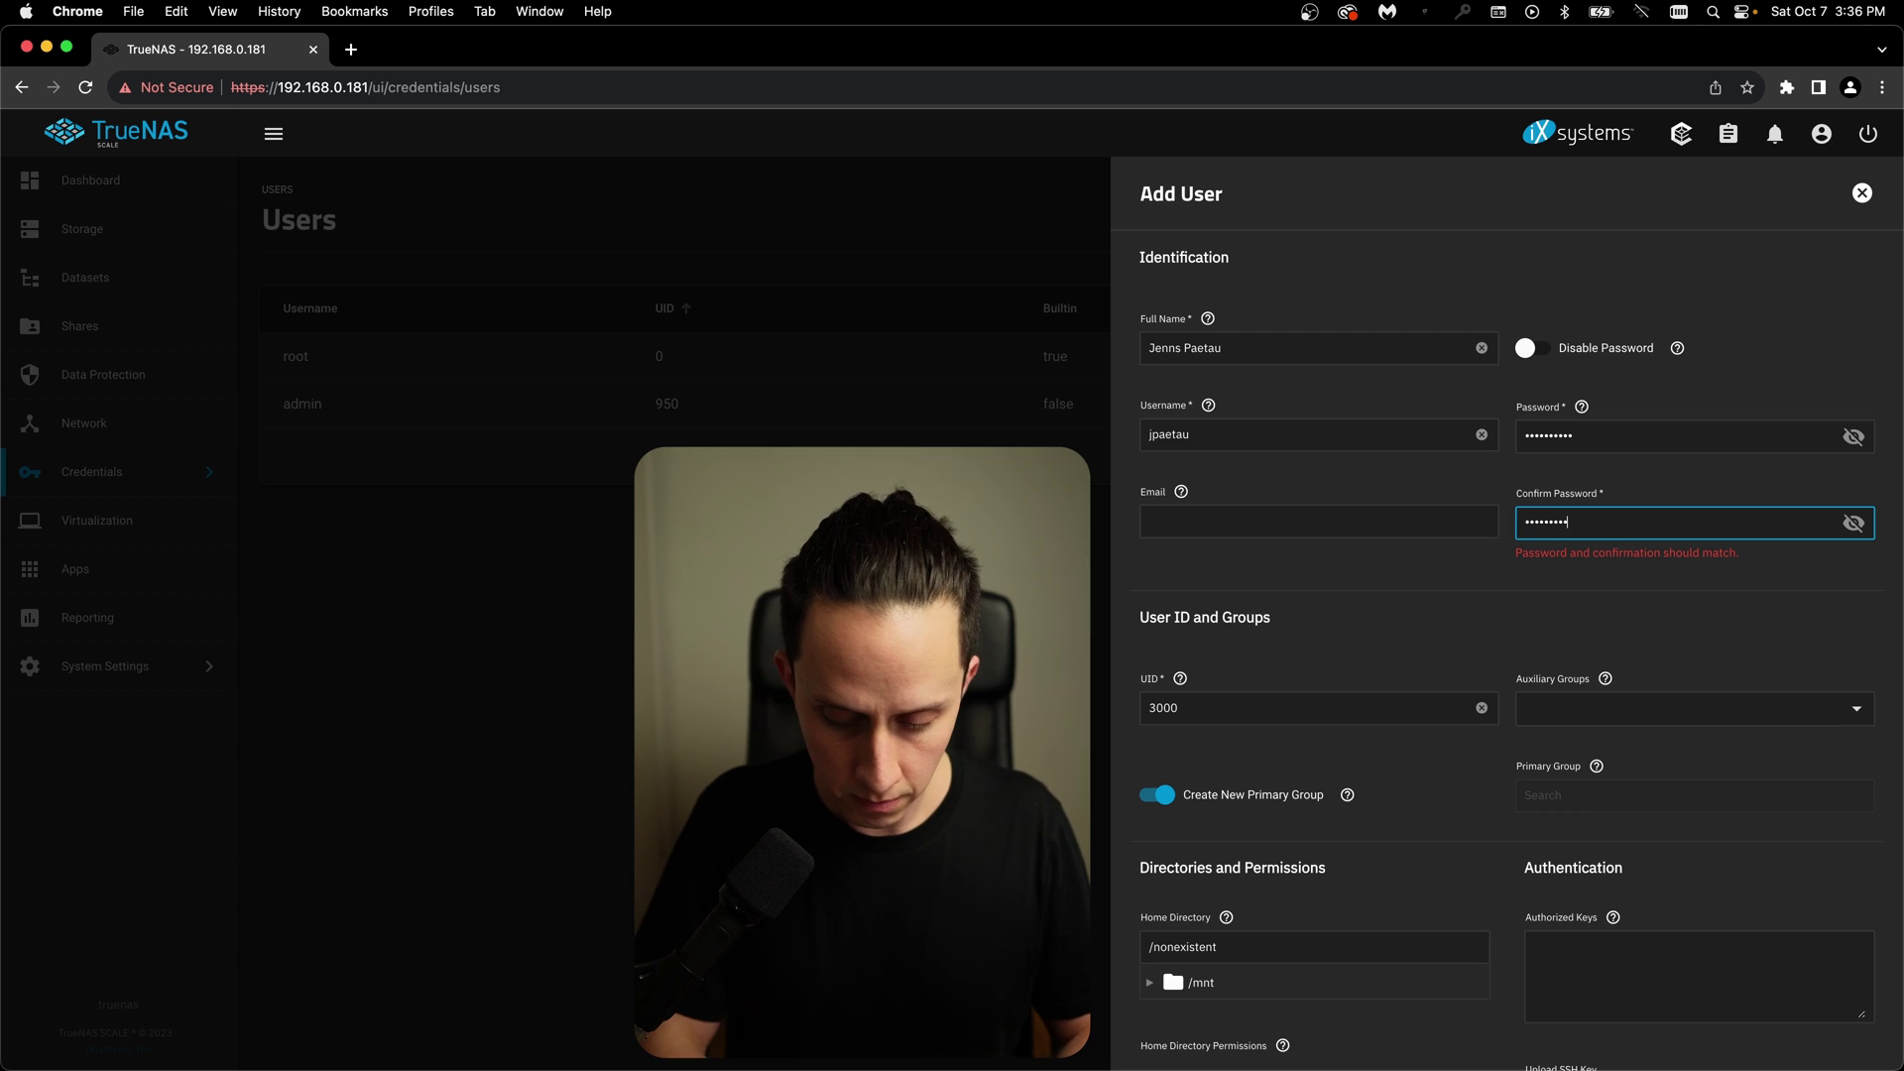
{"action": "left_click", "coordinate": [1218, 522]}
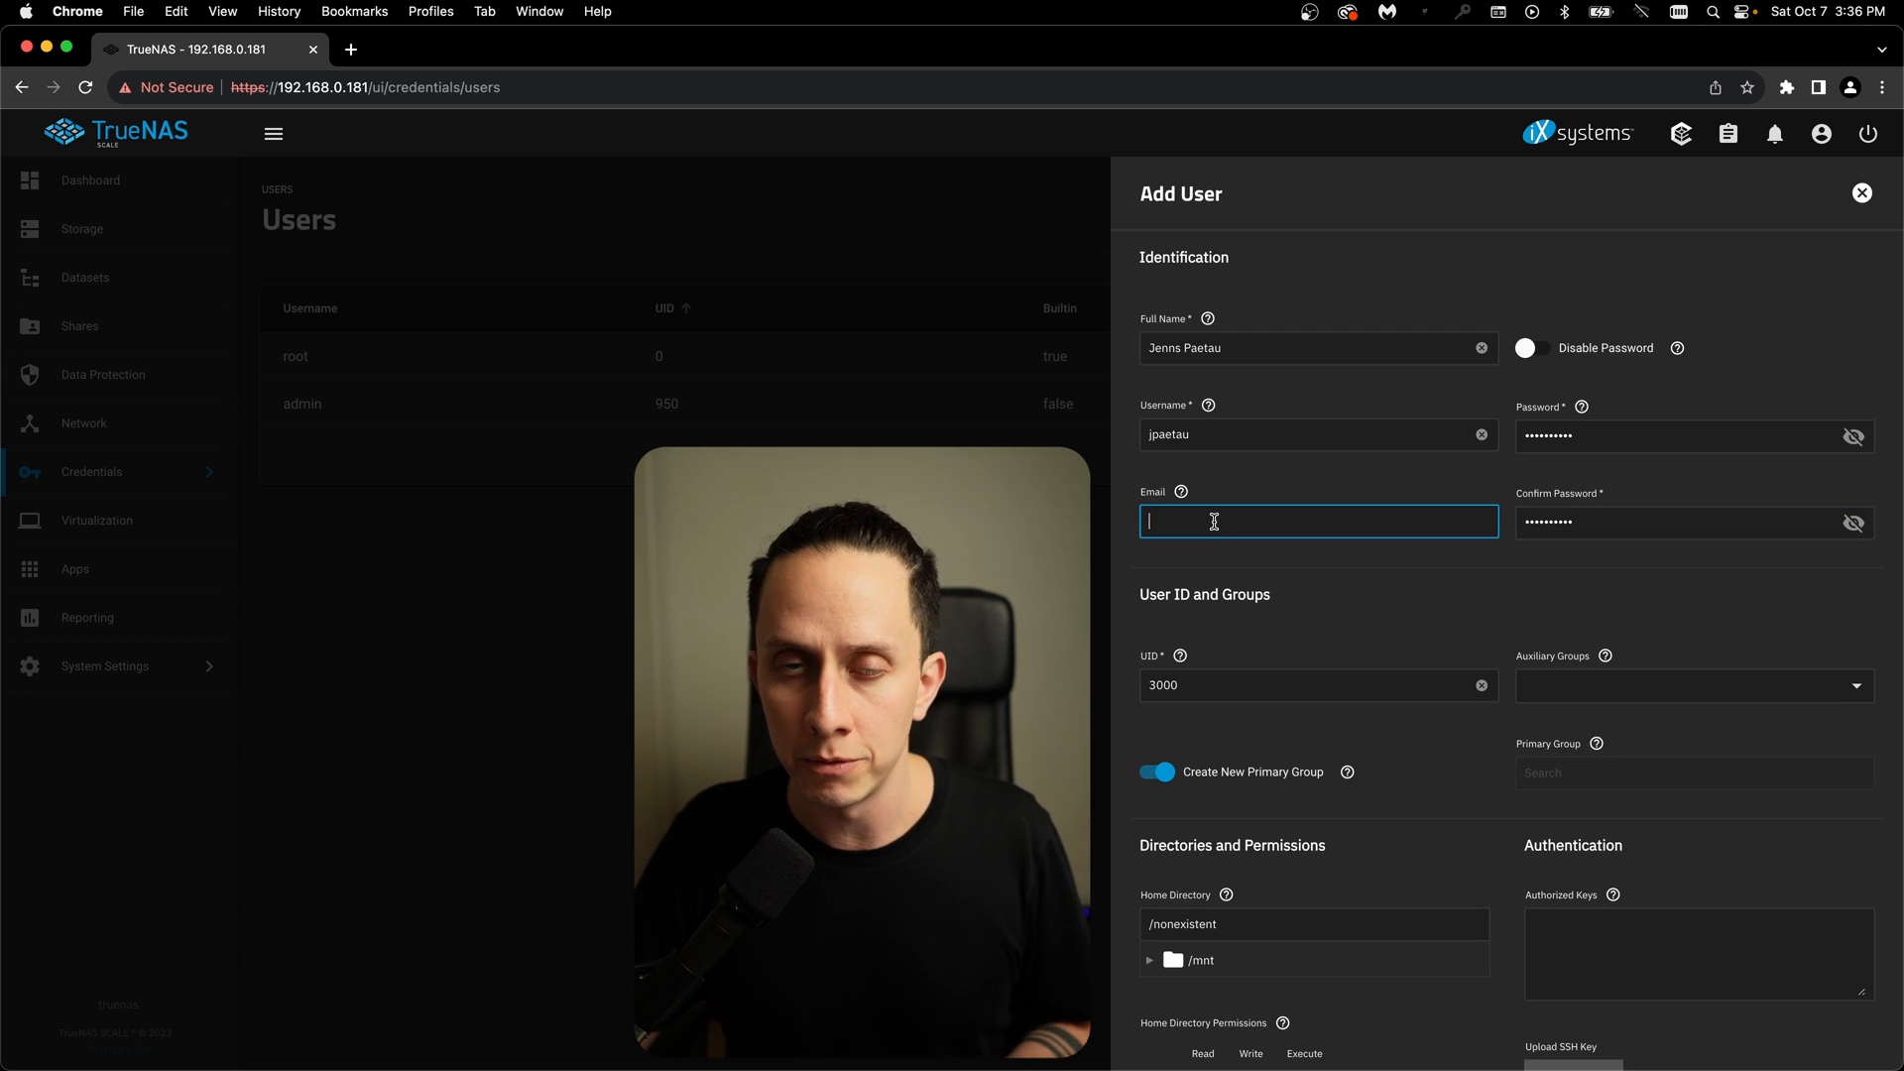
{"action": "scroll", "coordinate": [1214, 522], "scroll_direction": "down", "scroll_amount": 4}
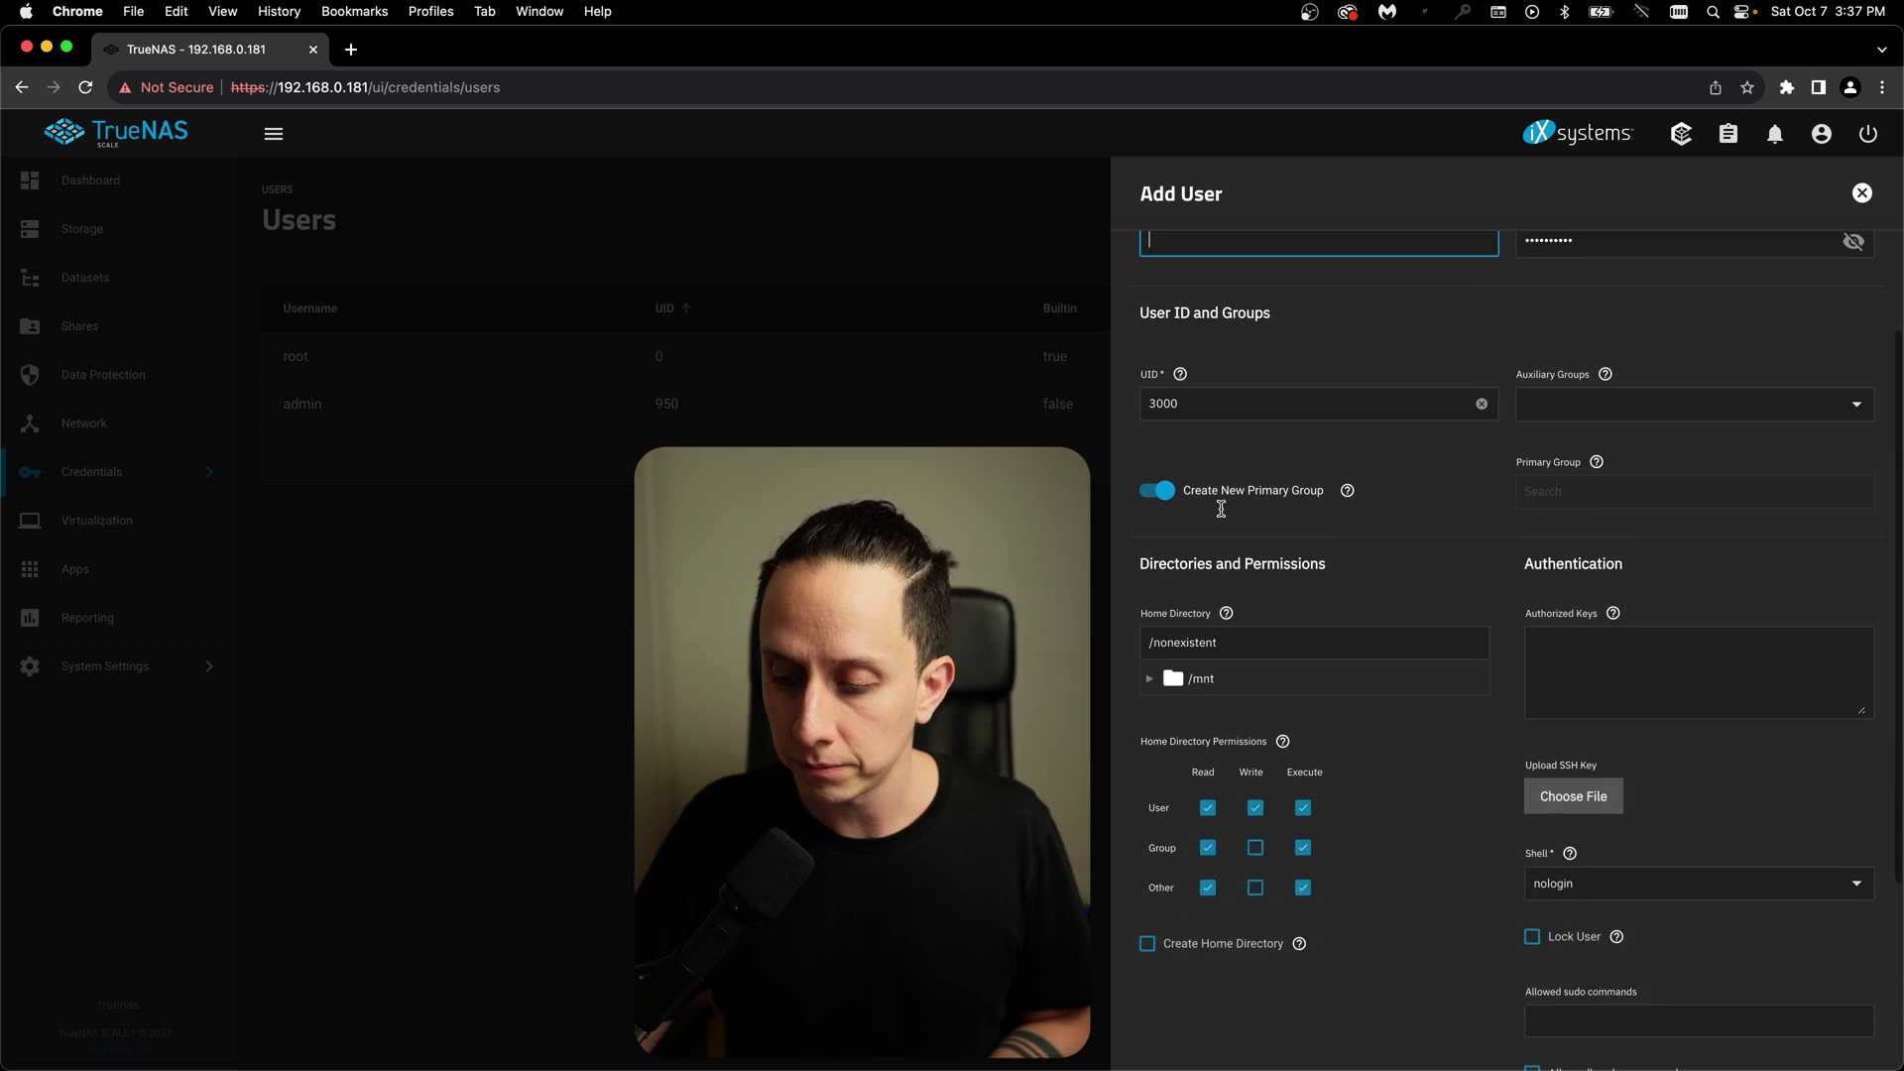
{"action": "scroll", "coordinate": [1220, 510], "scroll_direction": "down", "scroll_amount": 5}
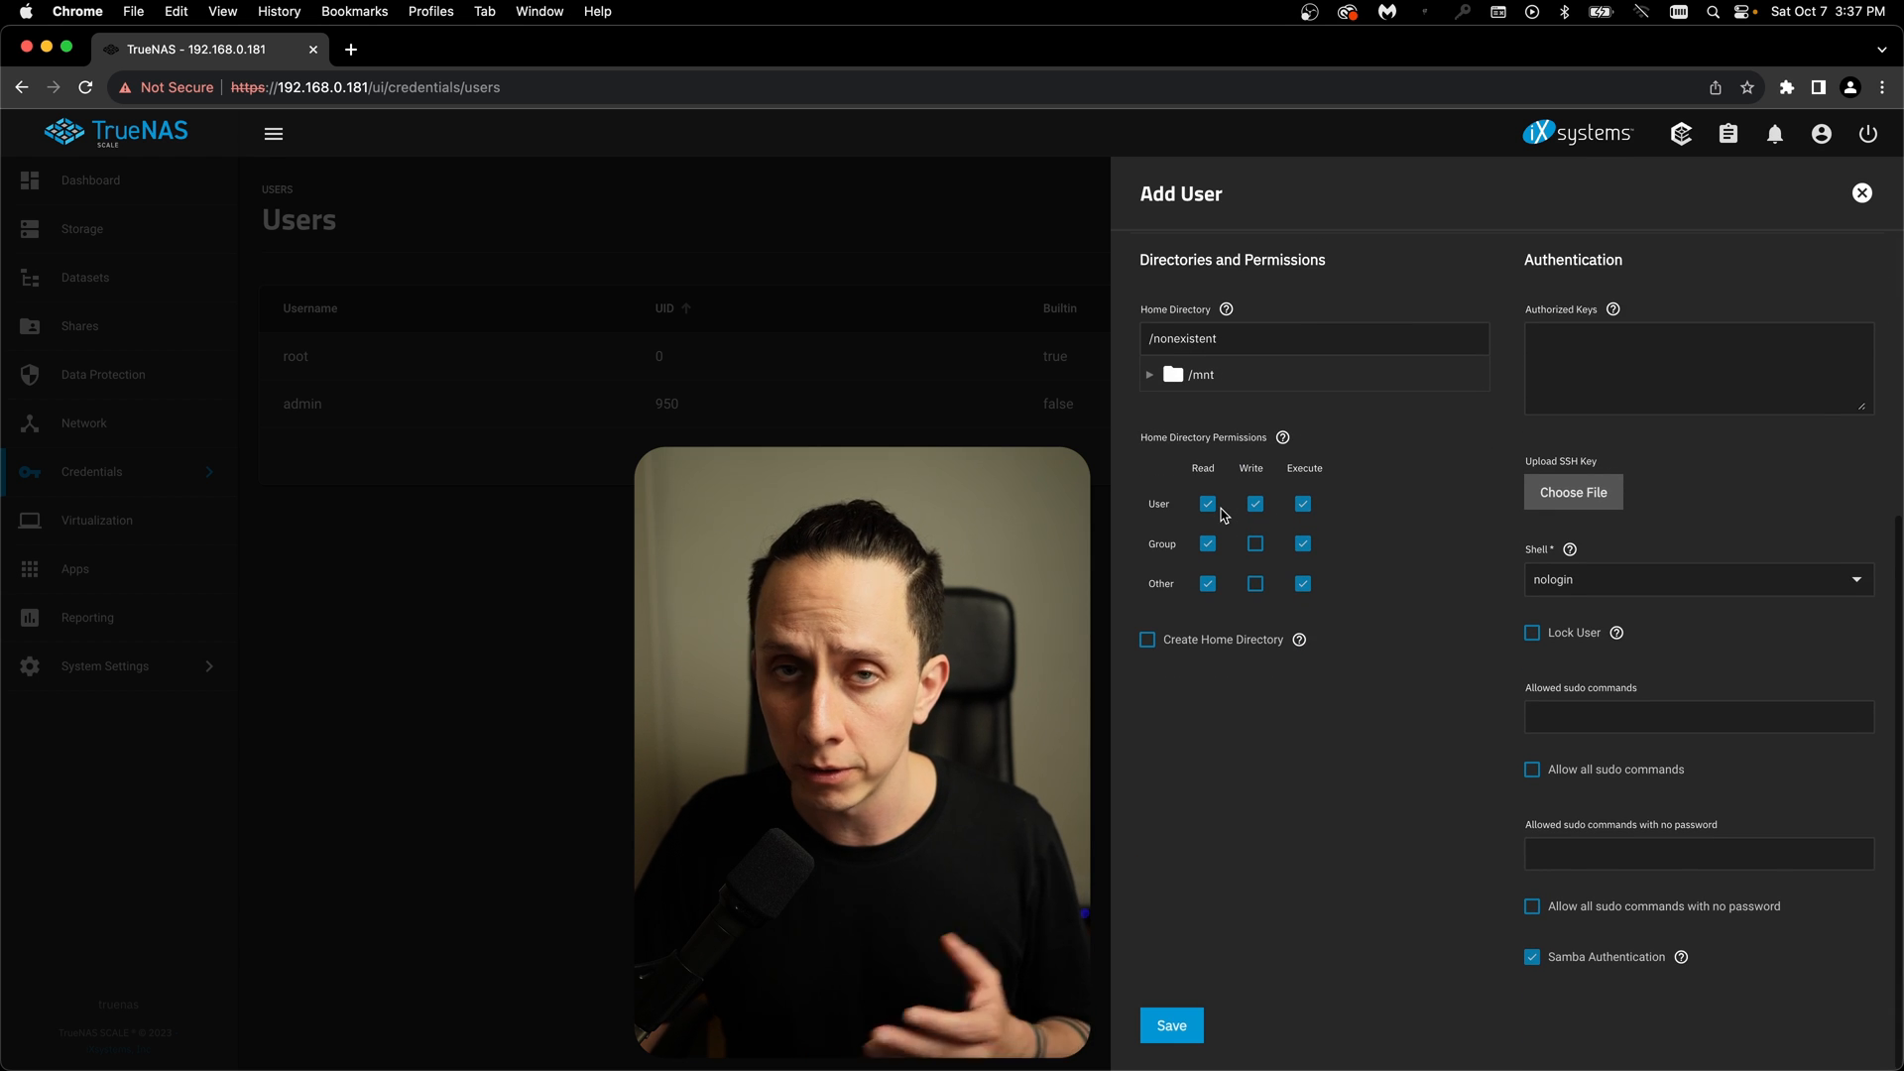
{"action": "left_click", "coordinate": [1175, 1032]}
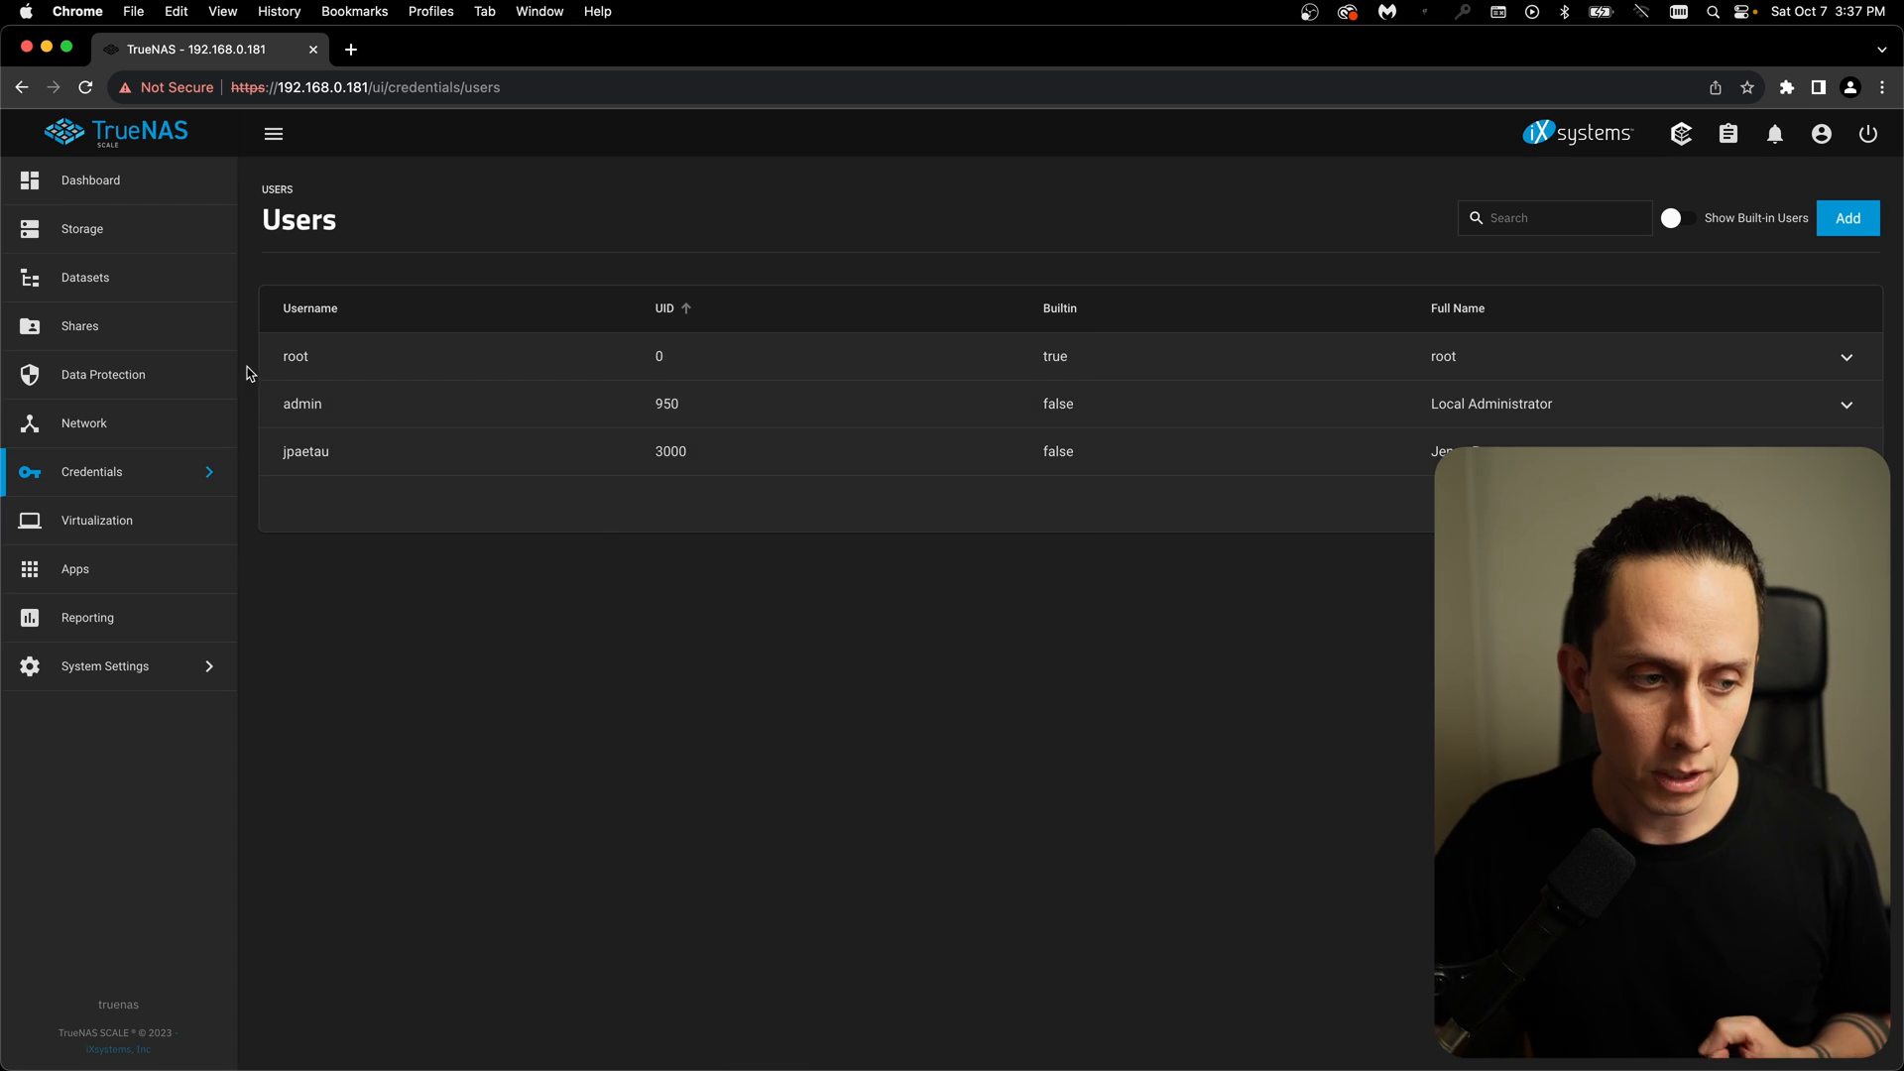
Step: Open the permissions ACL editor for the windows_share dataset
{"action": "left_click", "coordinate": [85, 277]}
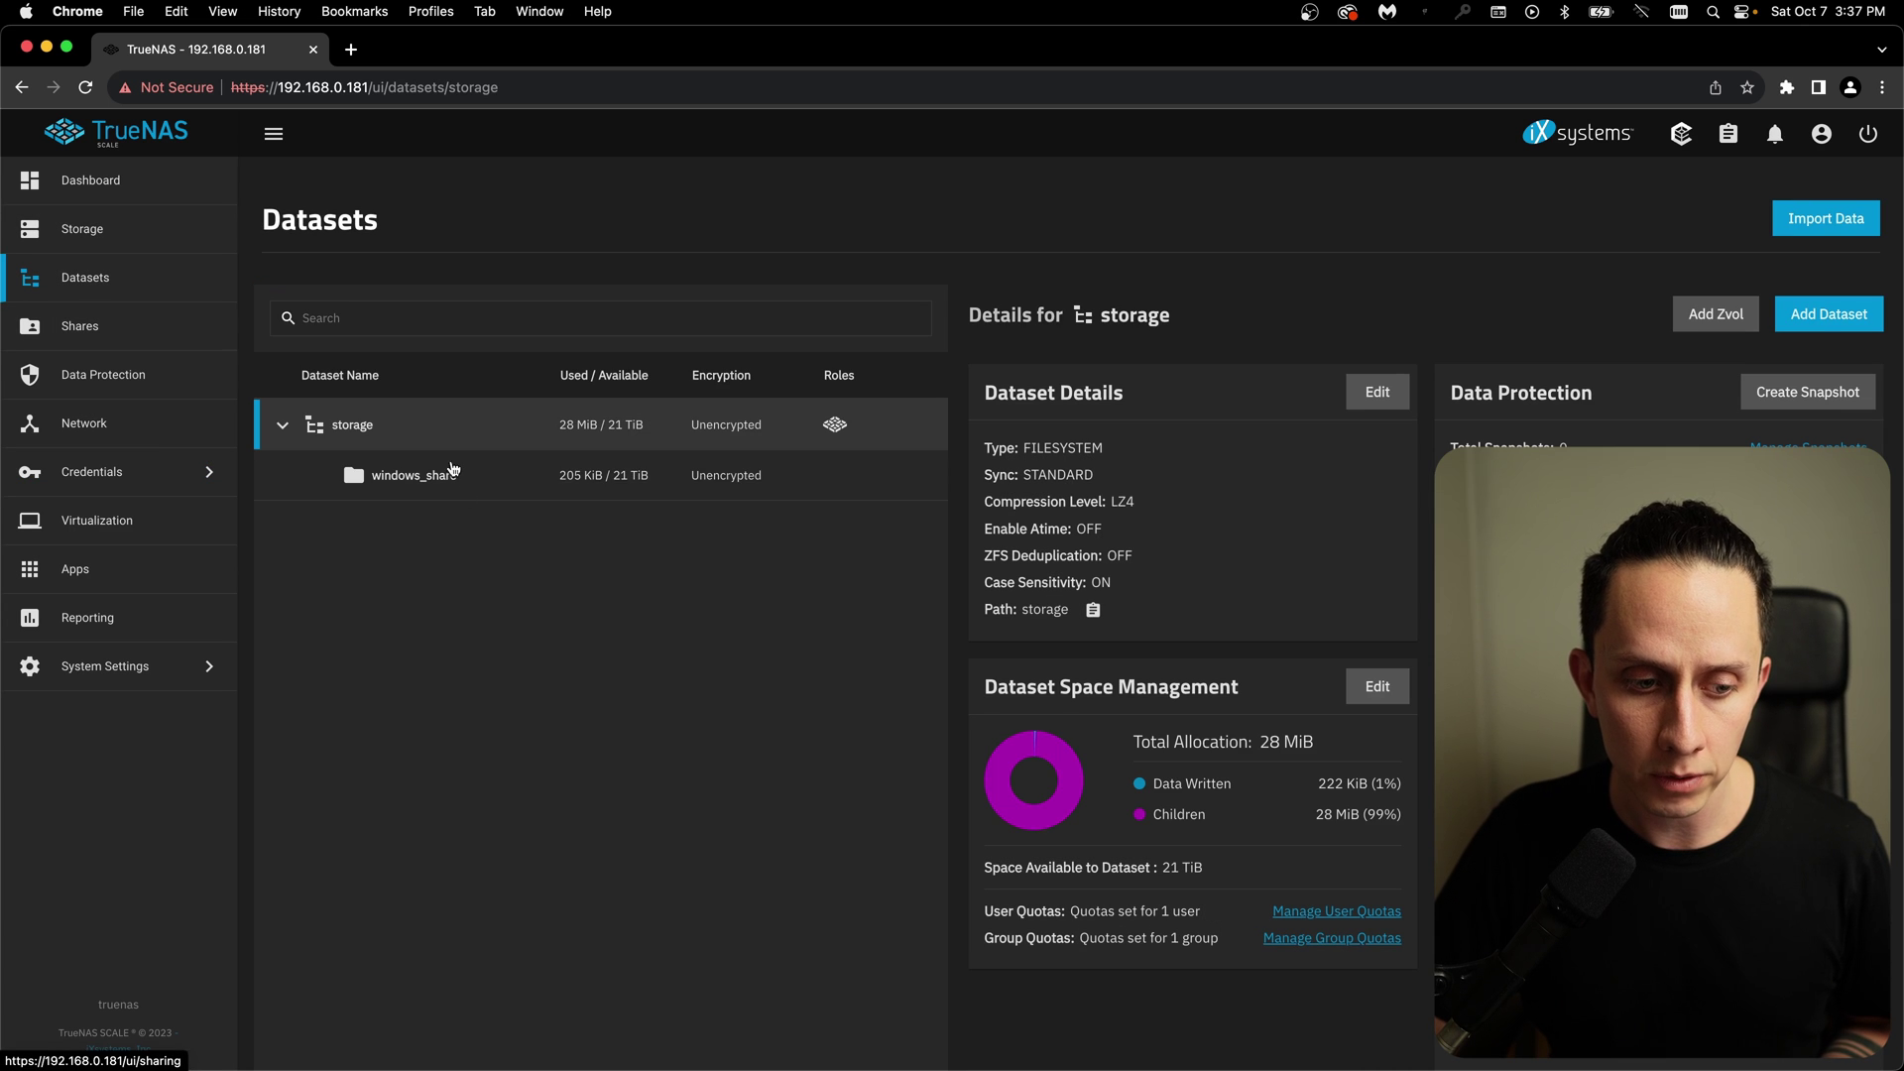
{"action": "left_click", "coordinate": [436, 479]}
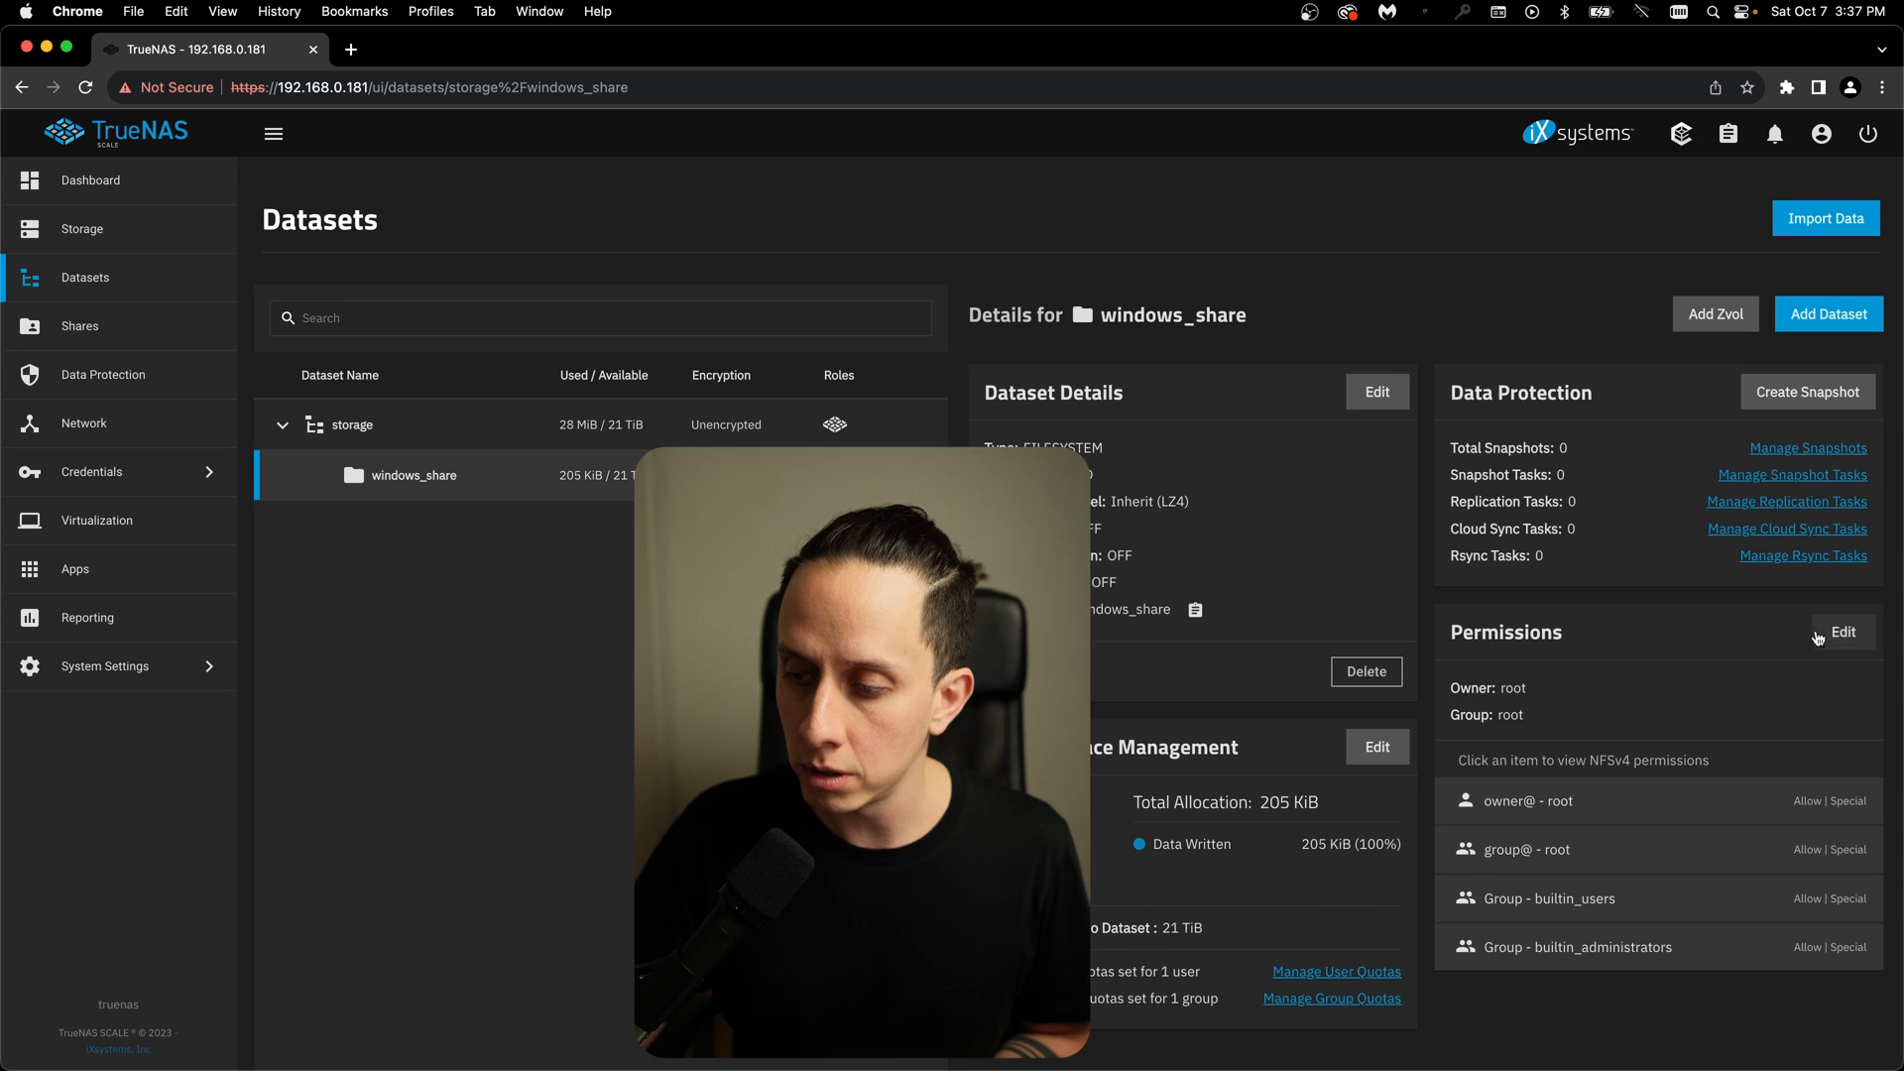
{"action": "left_click", "coordinate": [1842, 636]}
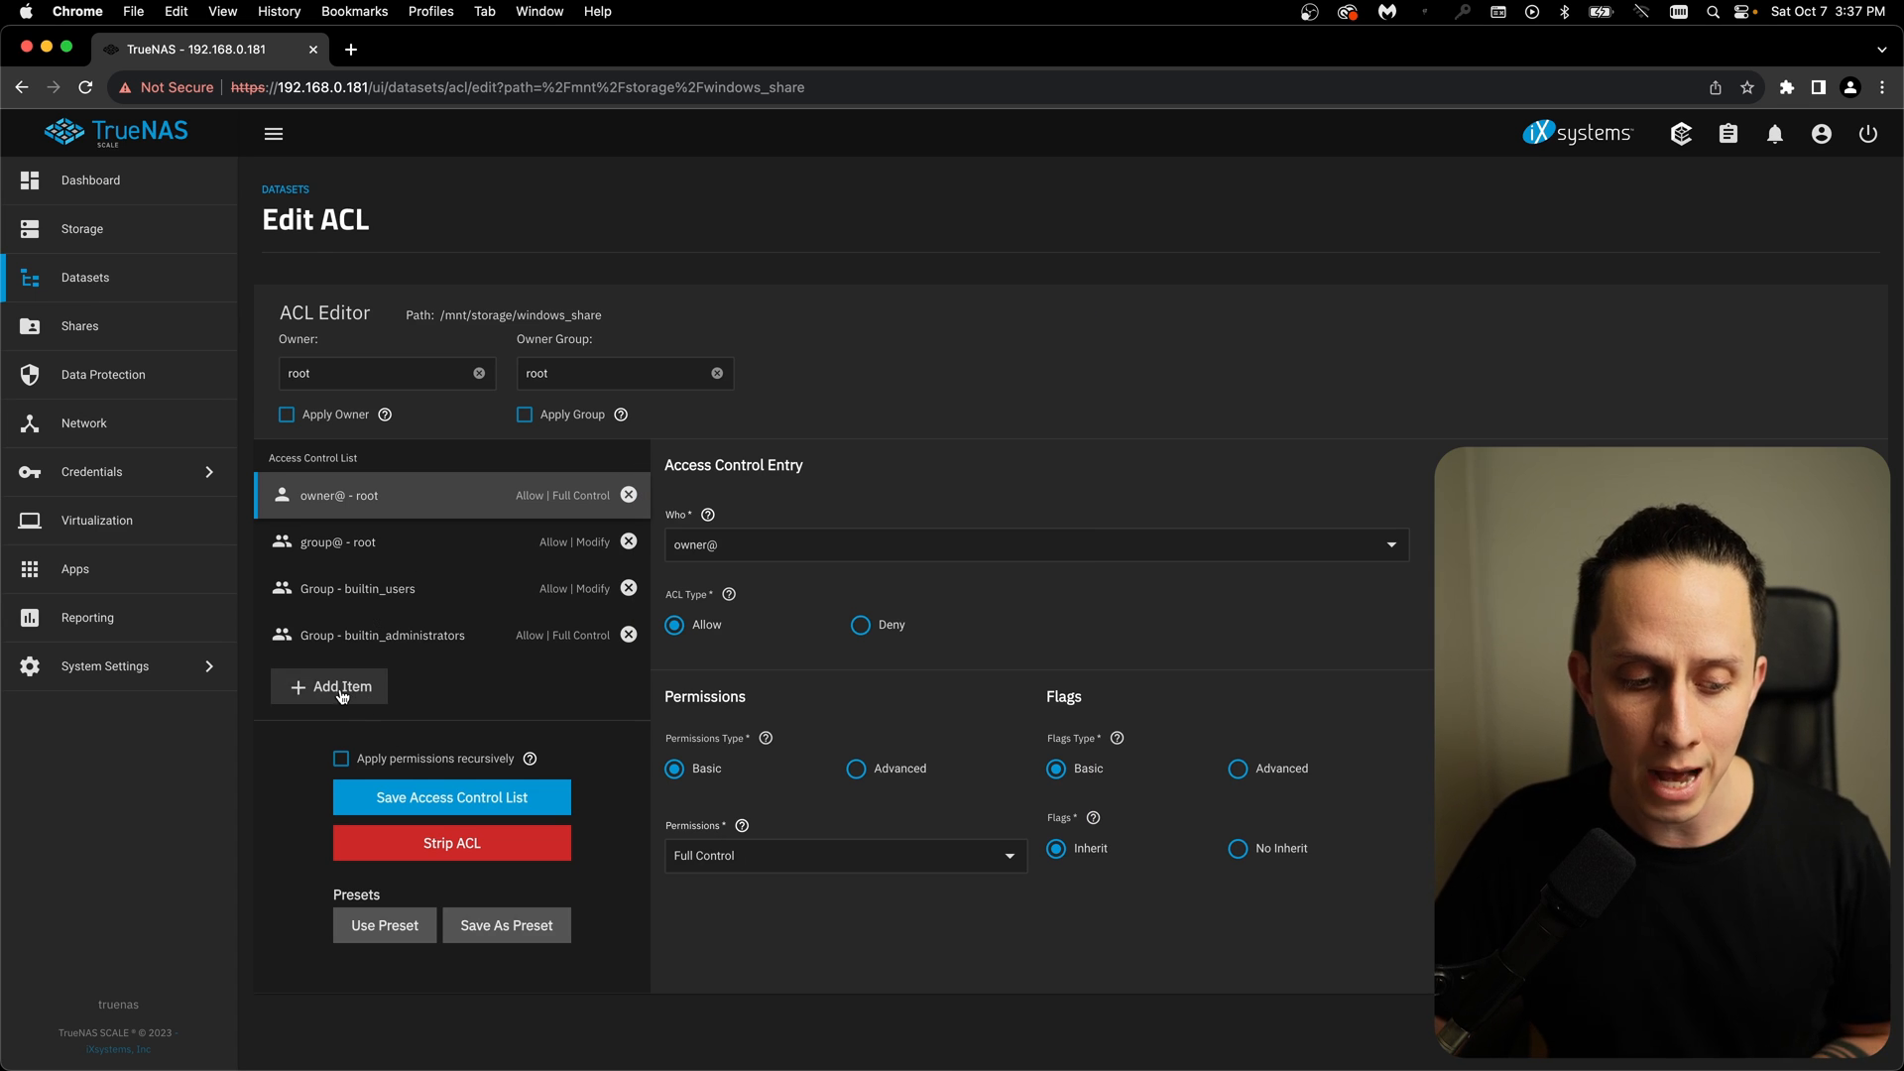
{"action": "left_click", "coordinate": [341, 687]}
{"action": "left_click", "coordinate": [719, 544]}
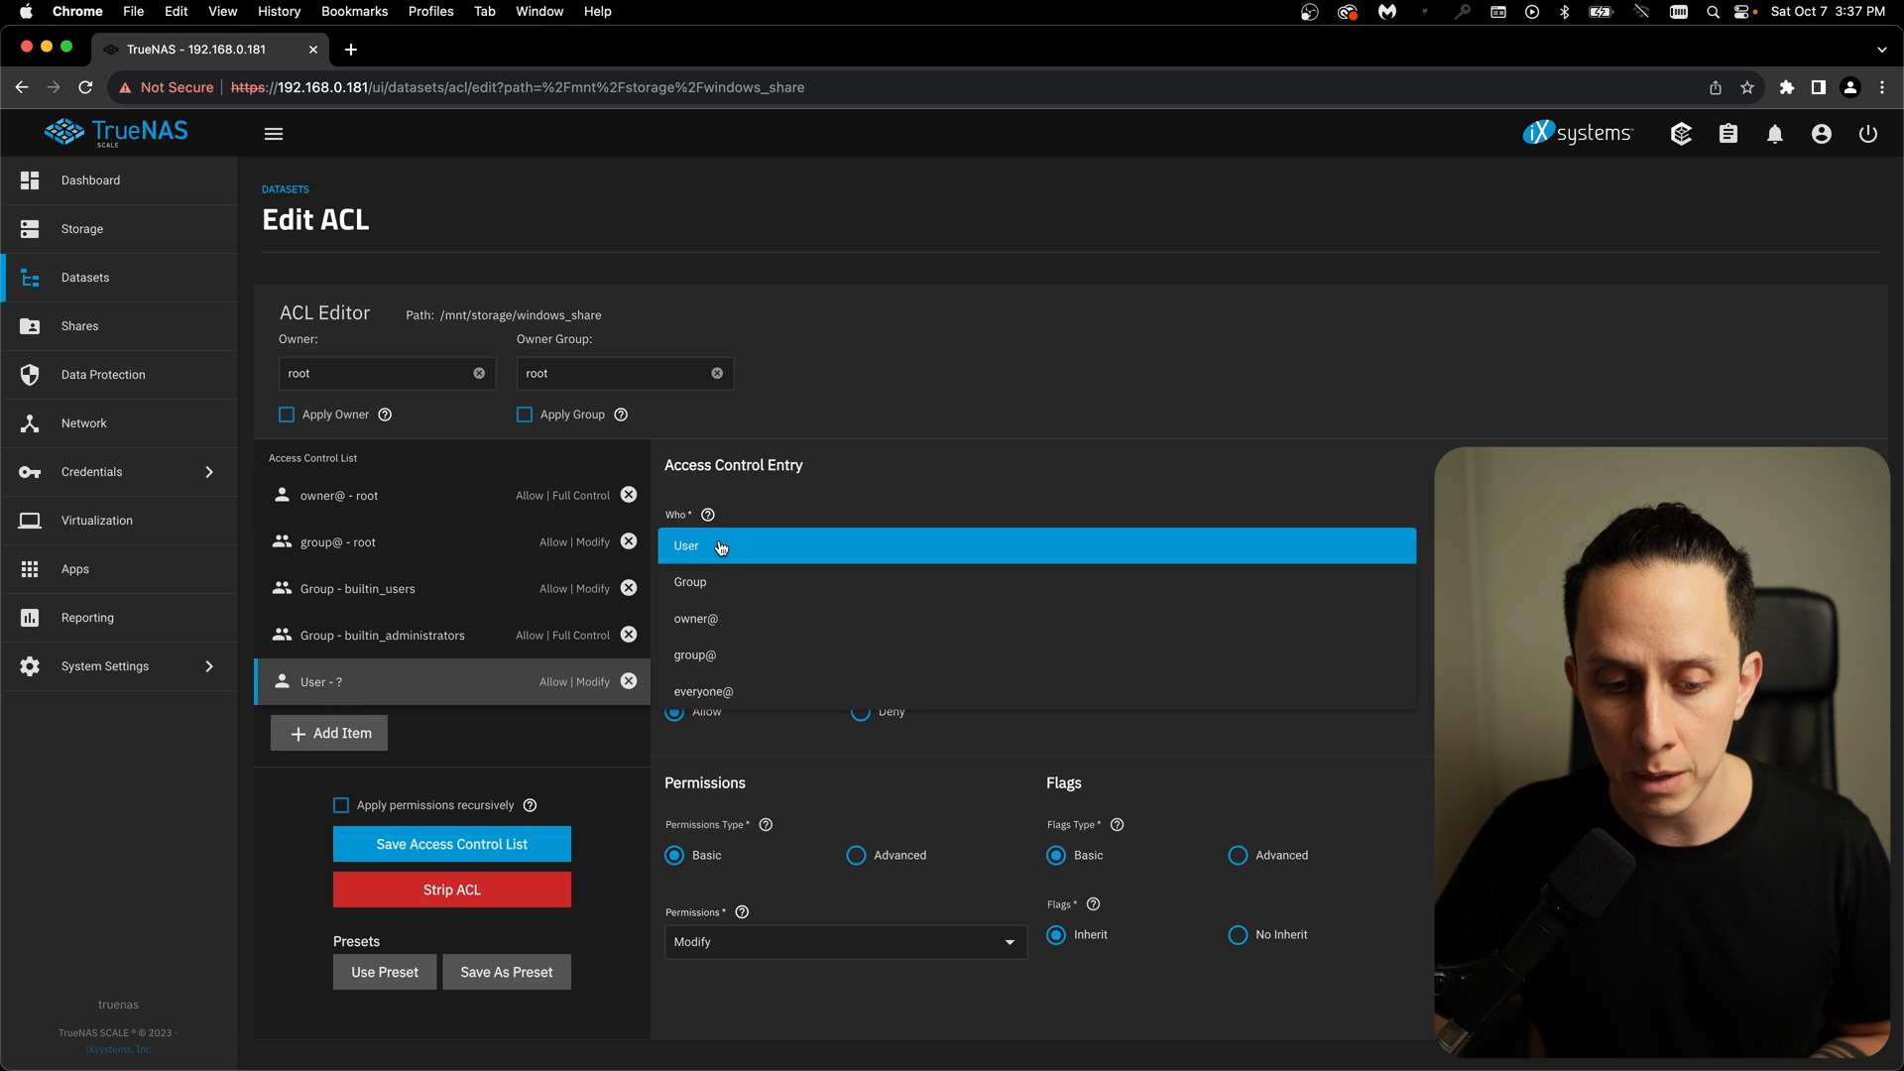
{"action": "left_click", "coordinate": [717, 632]}
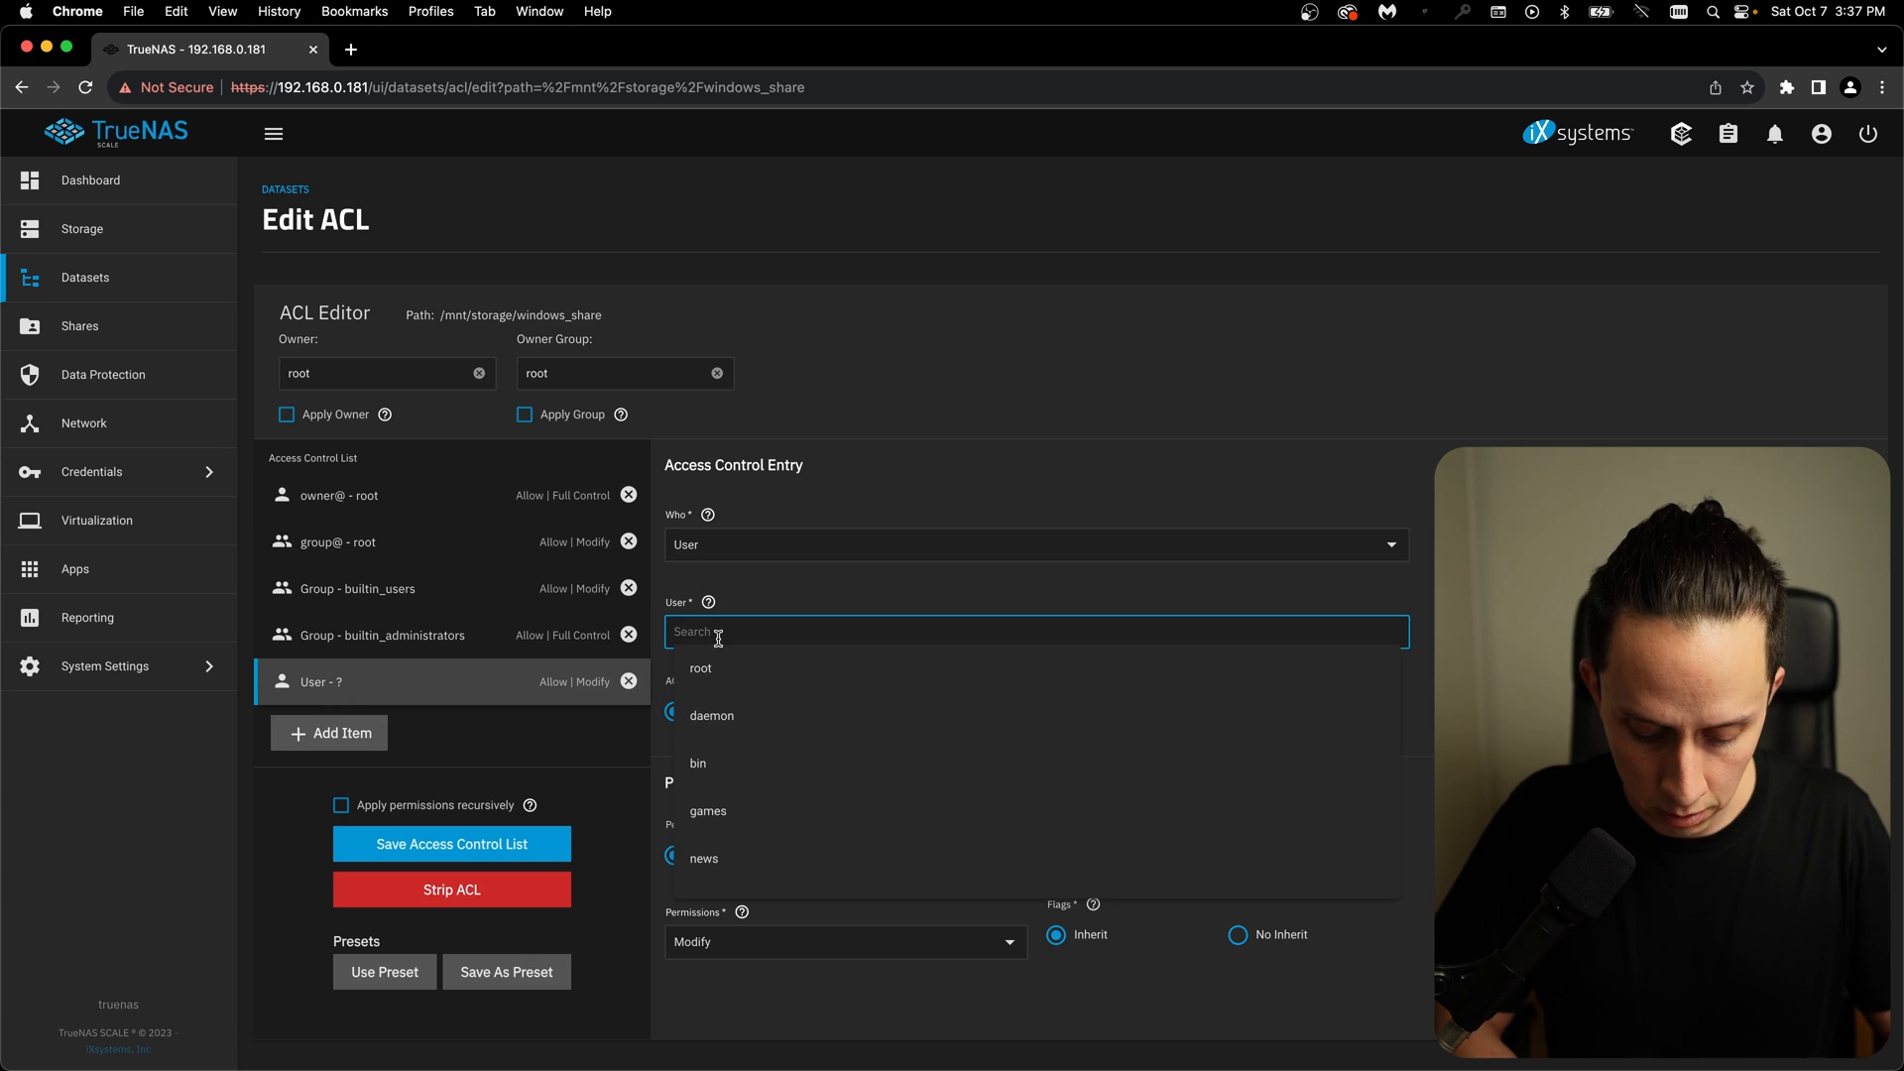
{"action": "type", "text": "jp"}
{"action": "key", "text": "Down"}
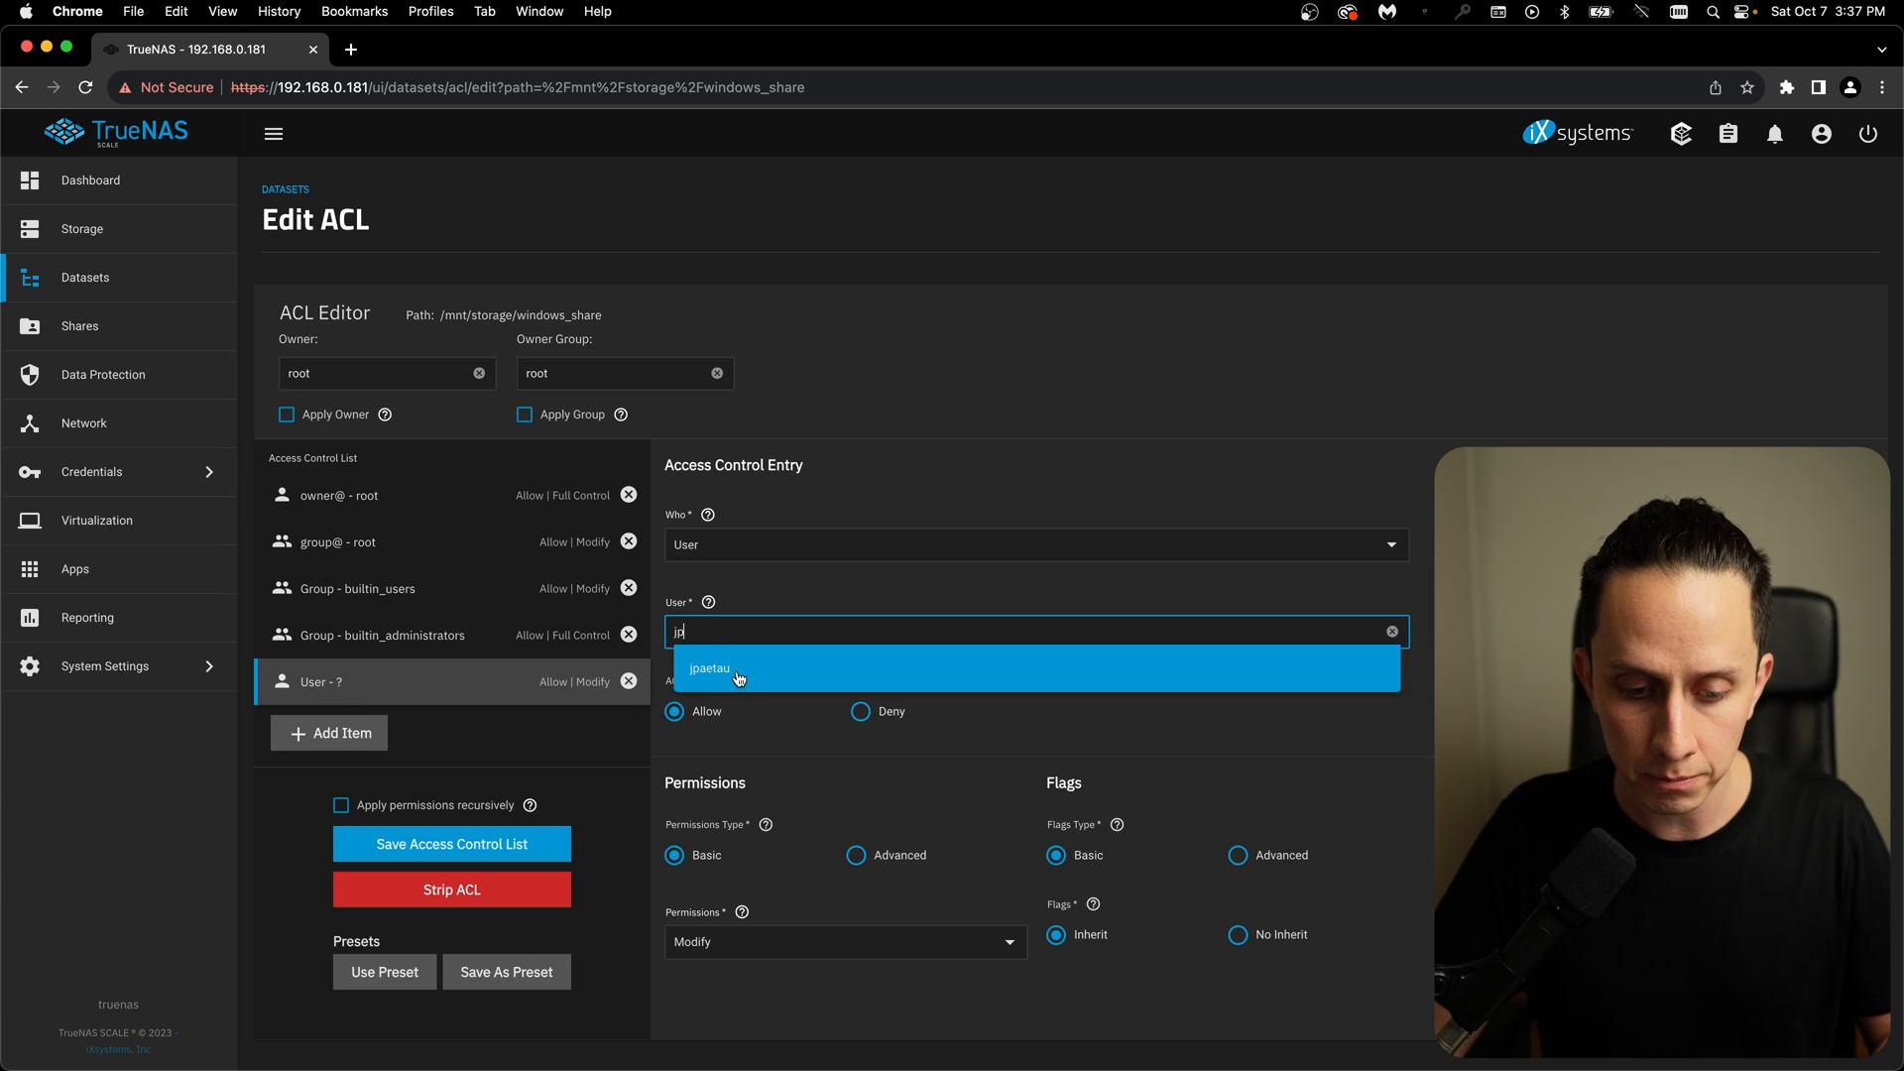
{"action": "key", "text": "Return"}
{"action": "left_click", "coordinate": [742, 944]}
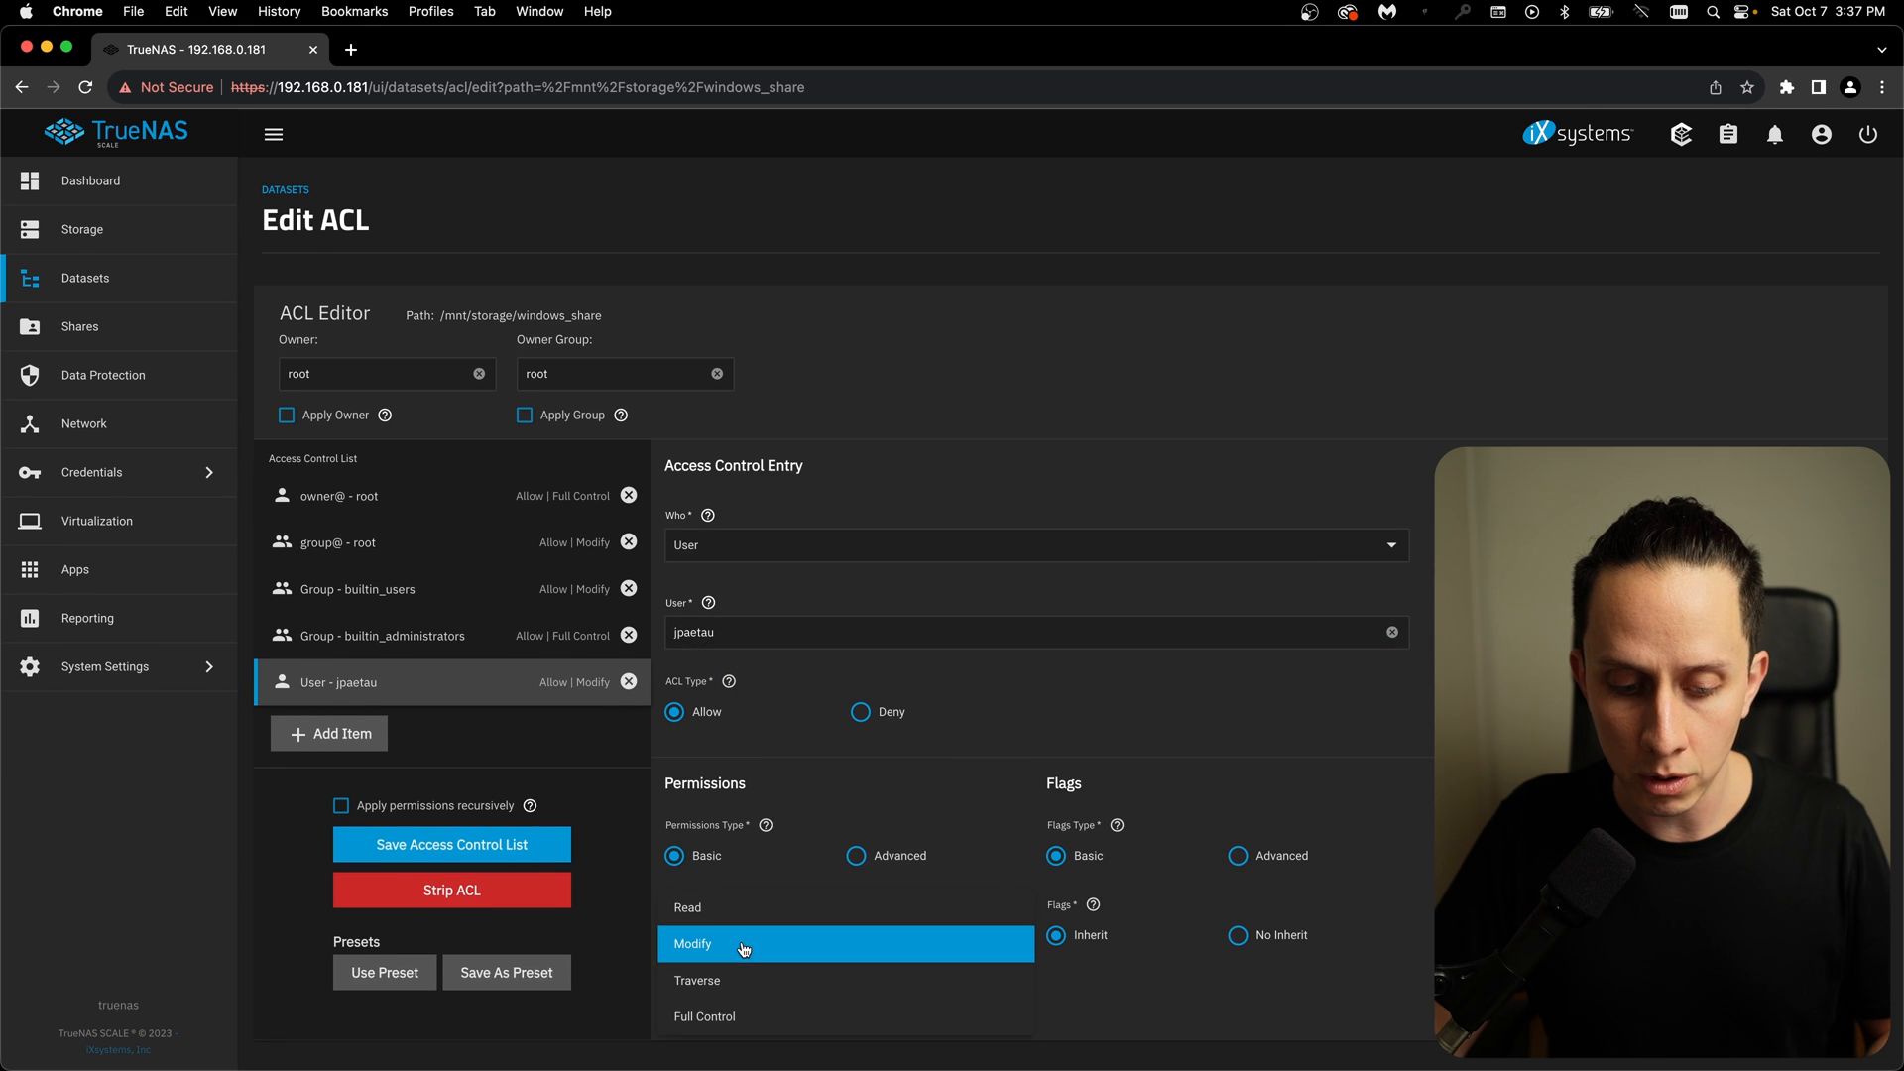
{"action": "left_click", "coordinate": [724, 1022]}
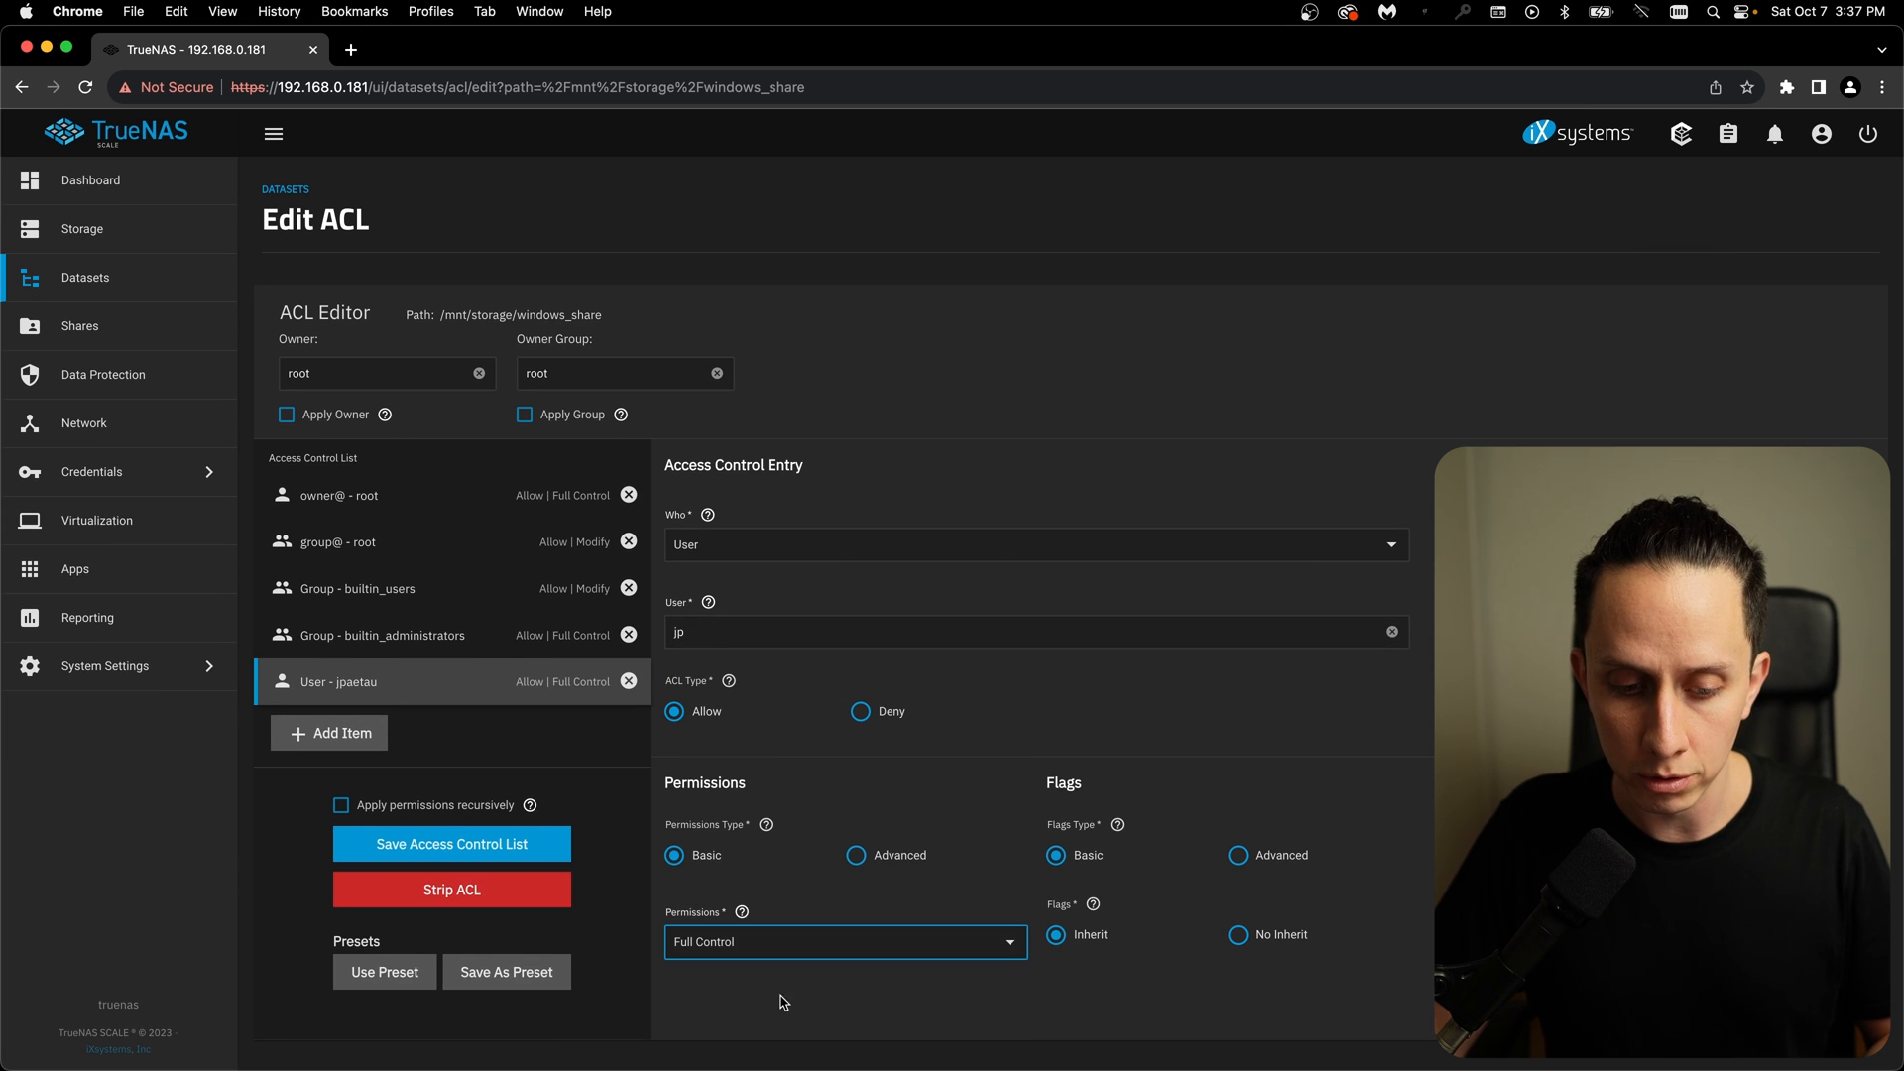
{"action": "left_click", "coordinate": [709, 636]}
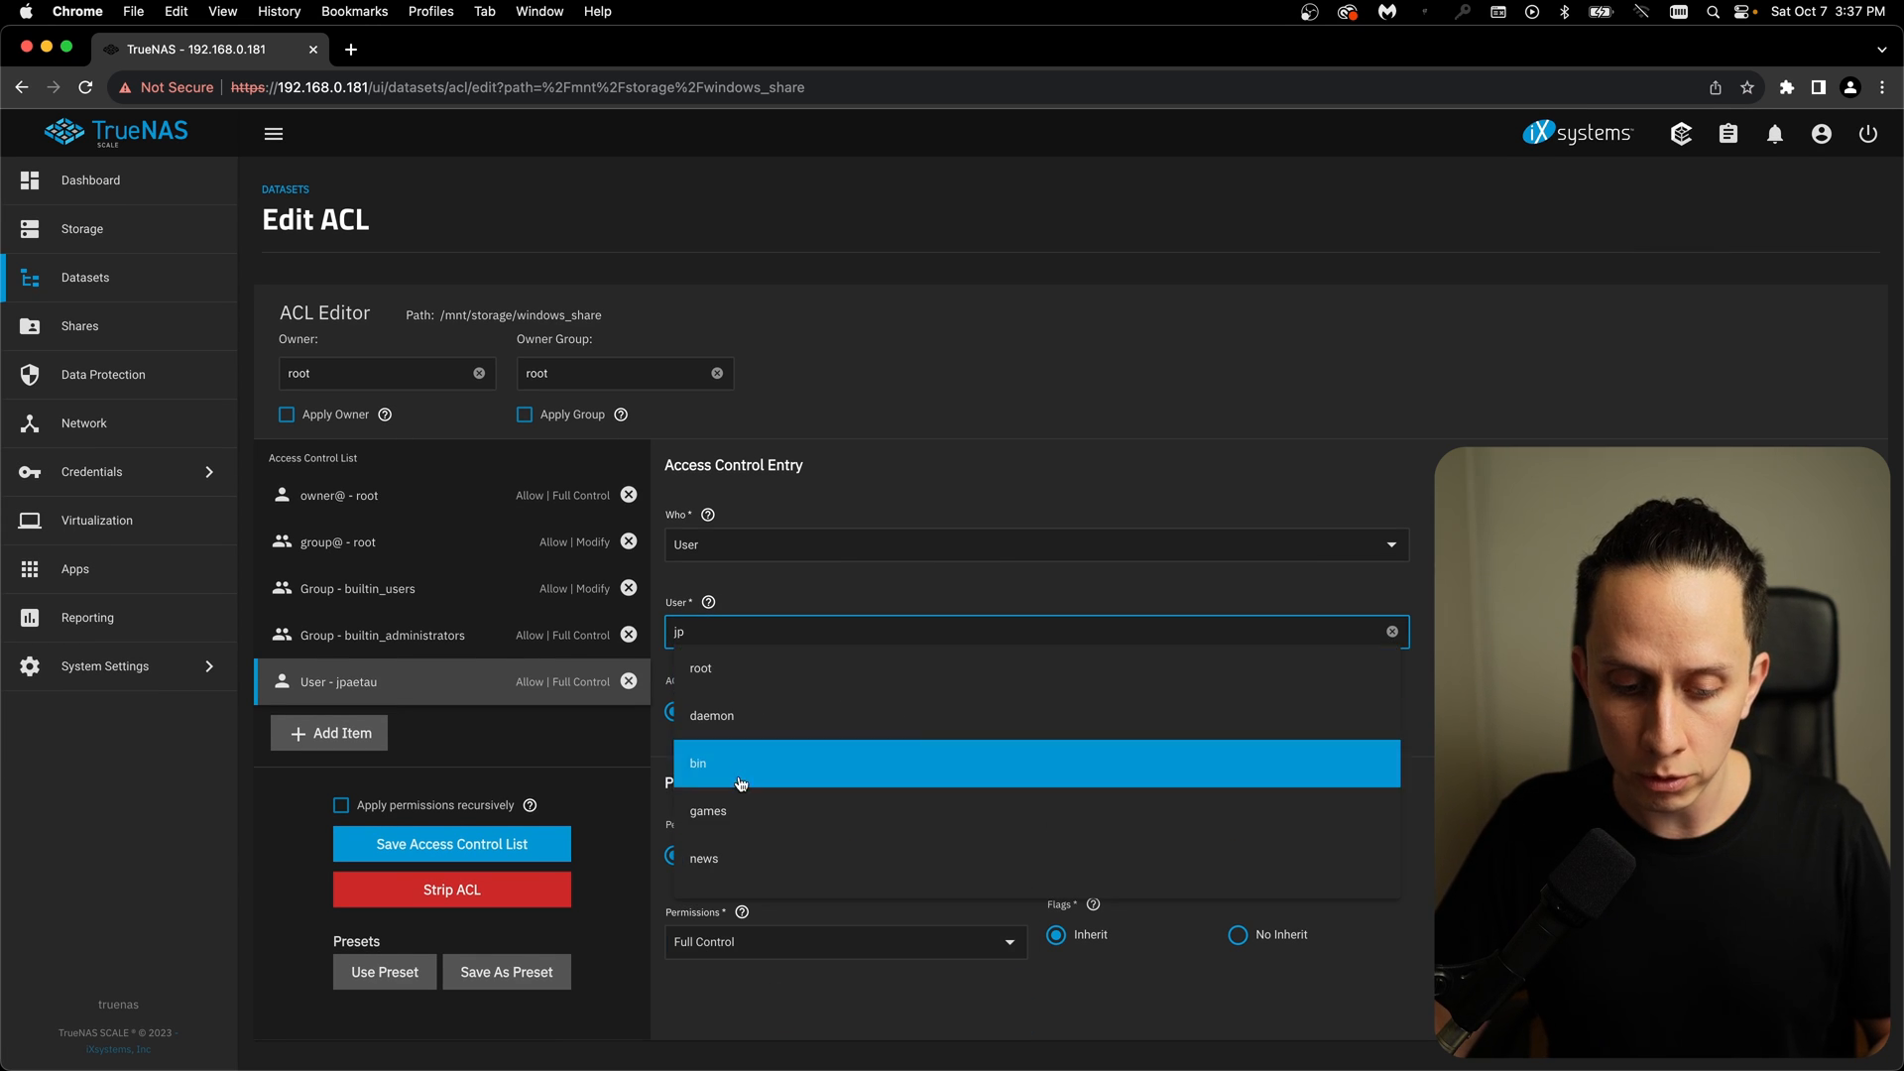
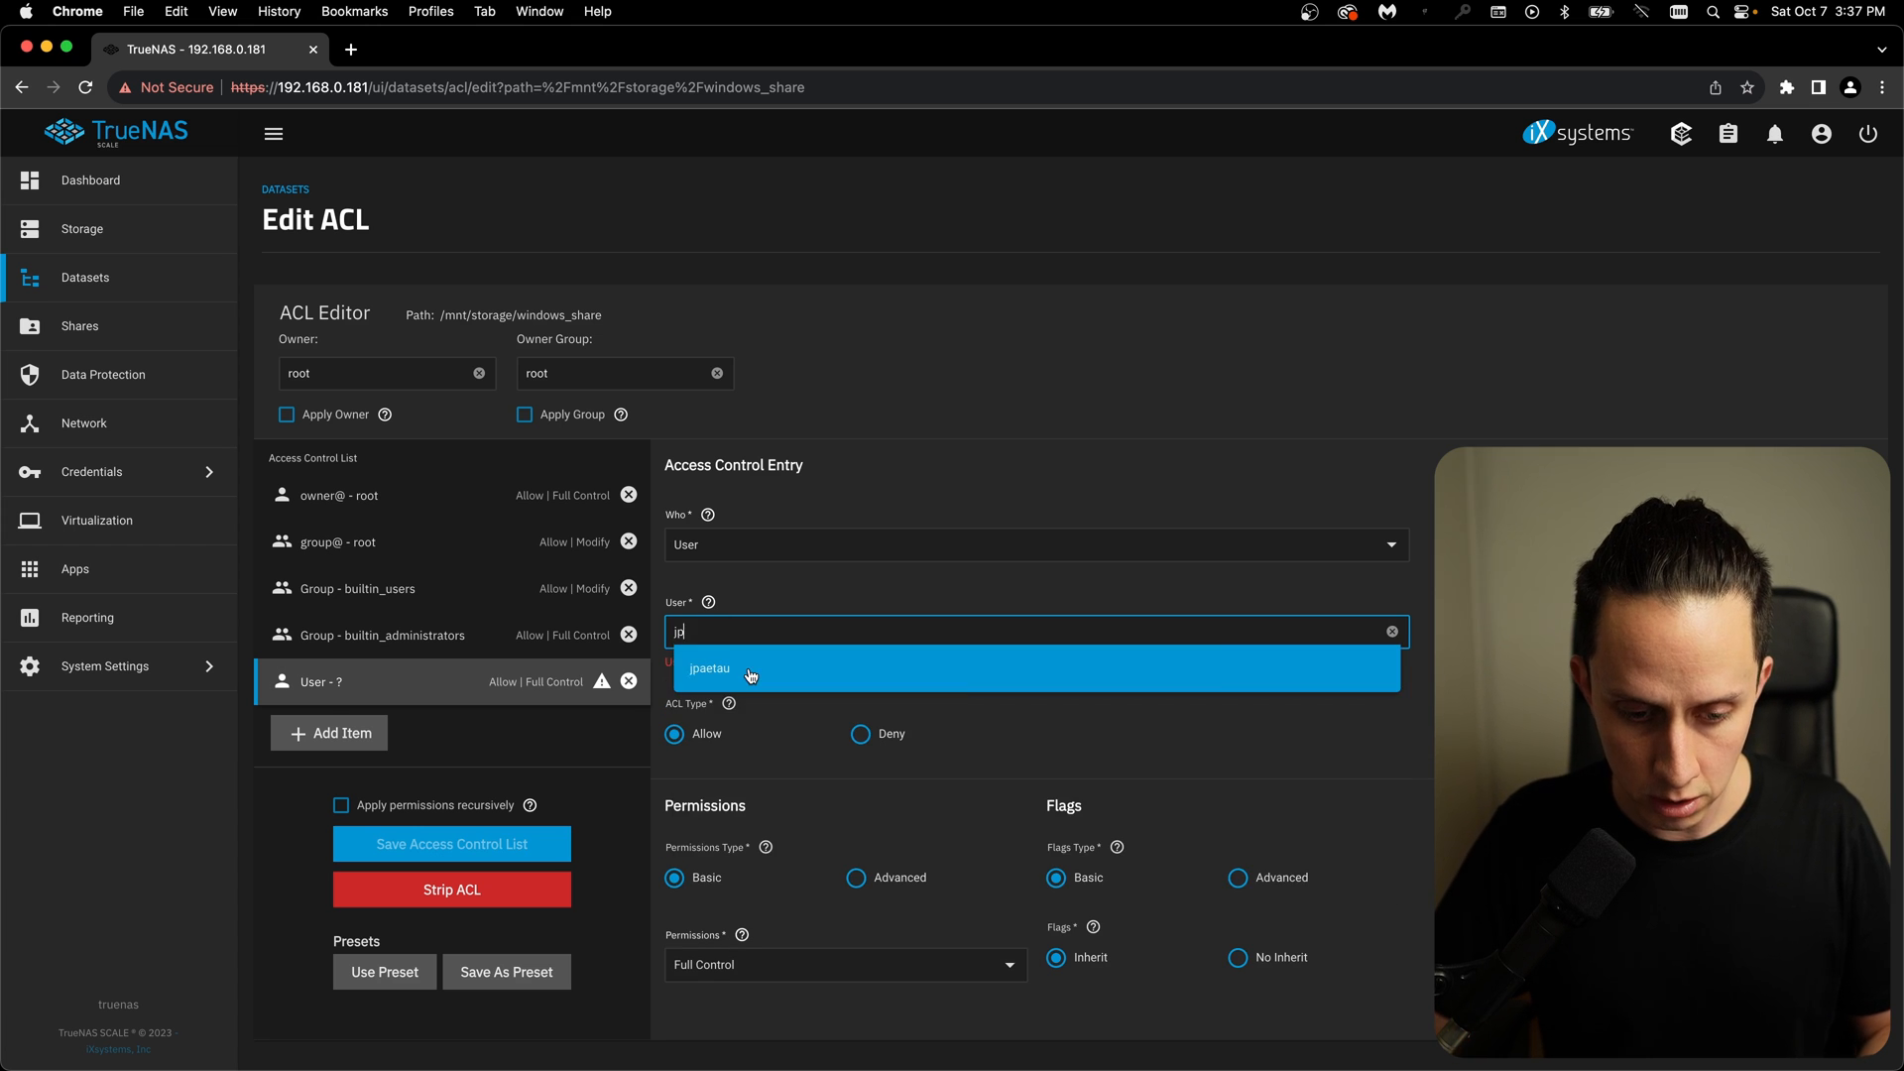
{"action": "key", "text": "Return"}
{"action": "left_click", "coordinate": [725, 1016]}
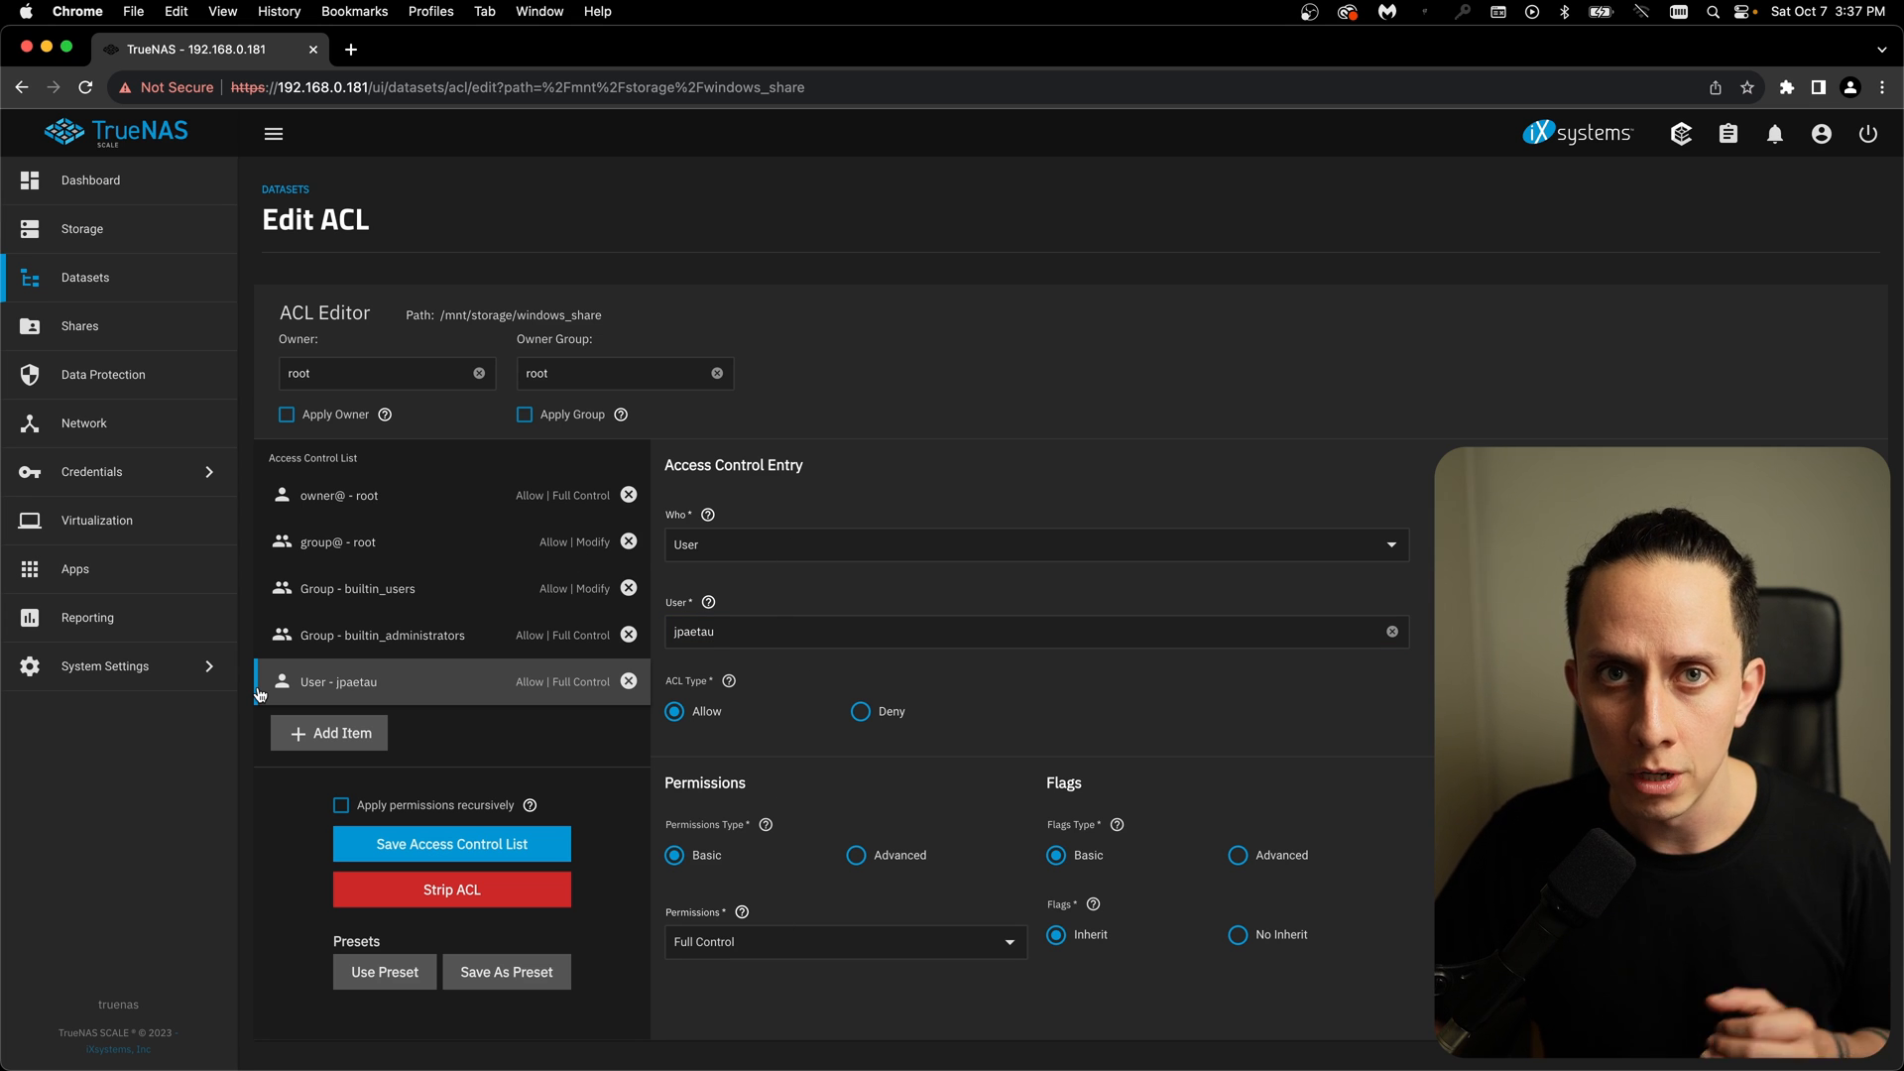
{"action": "left_click", "coordinate": [516, 848]}
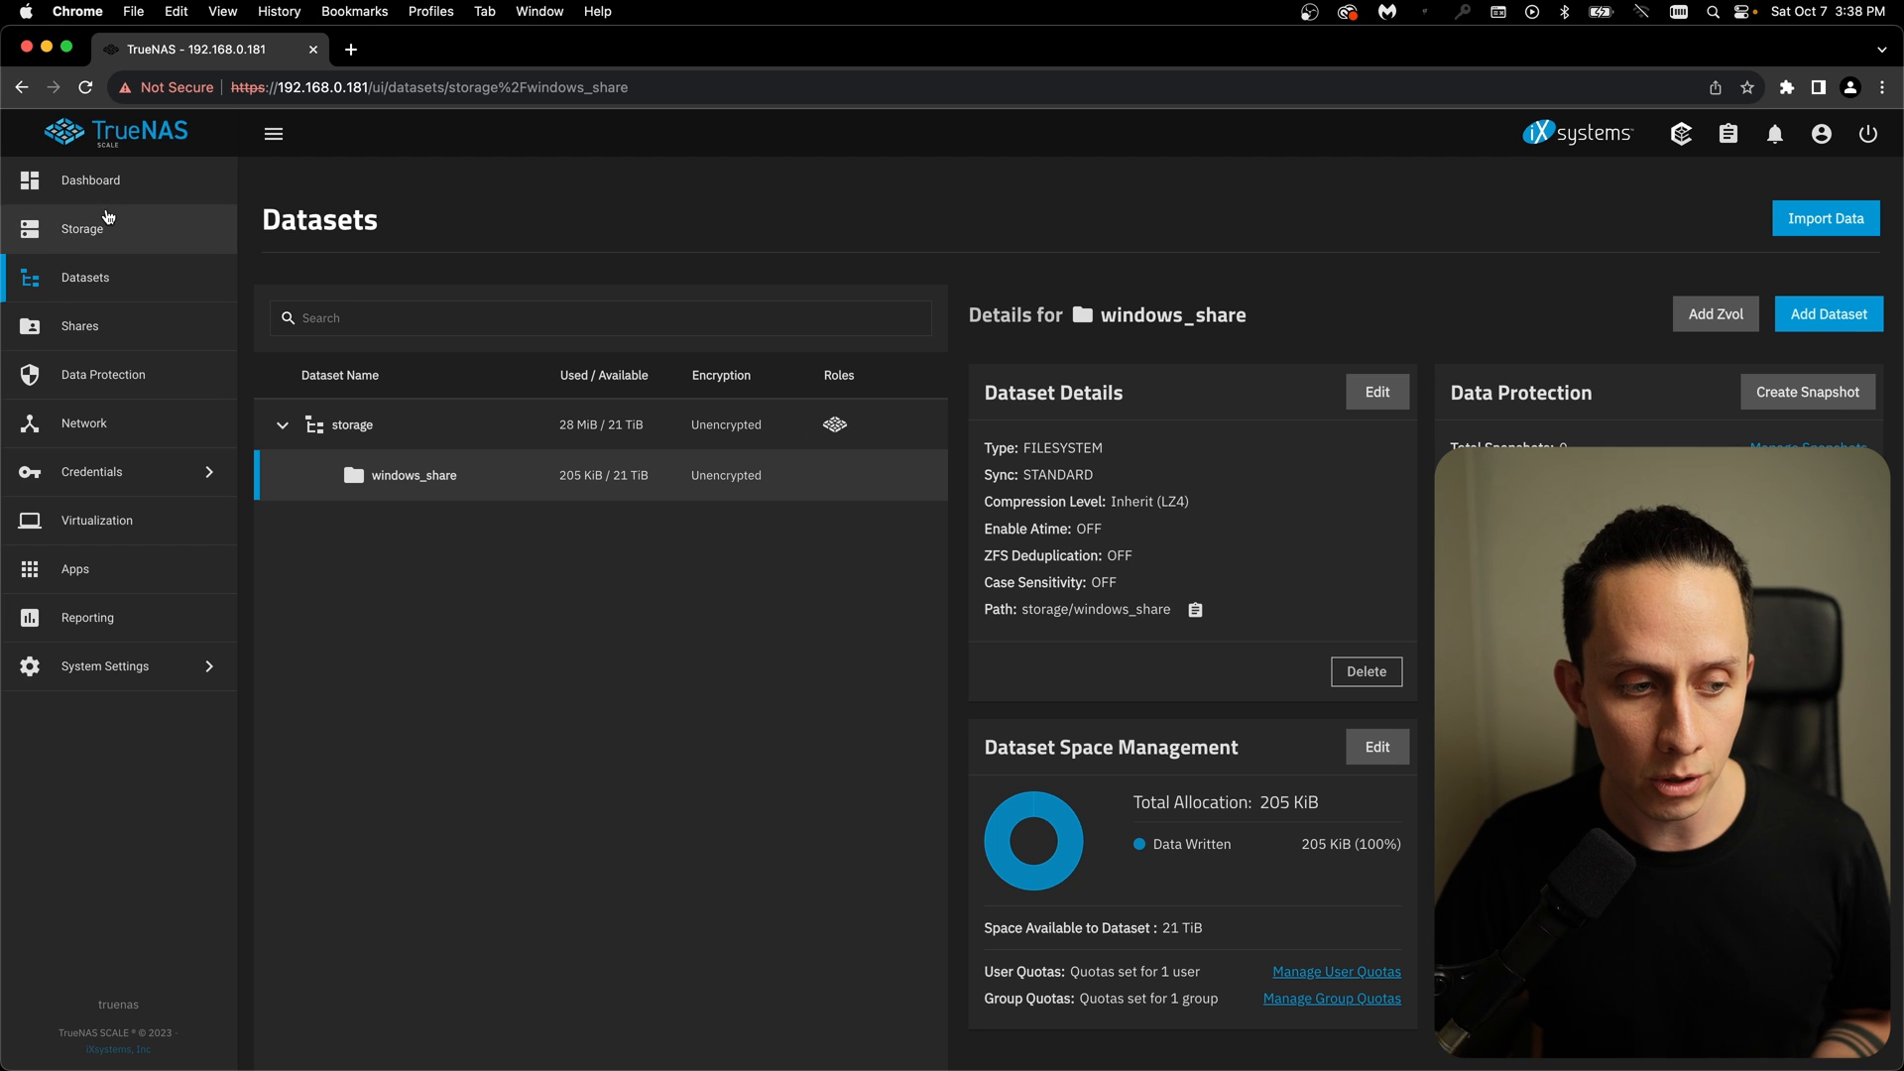
Step: Start adding a new Windows (SMB) share from the Shares page
{"action": "left_click", "coordinate": [93, 330]}
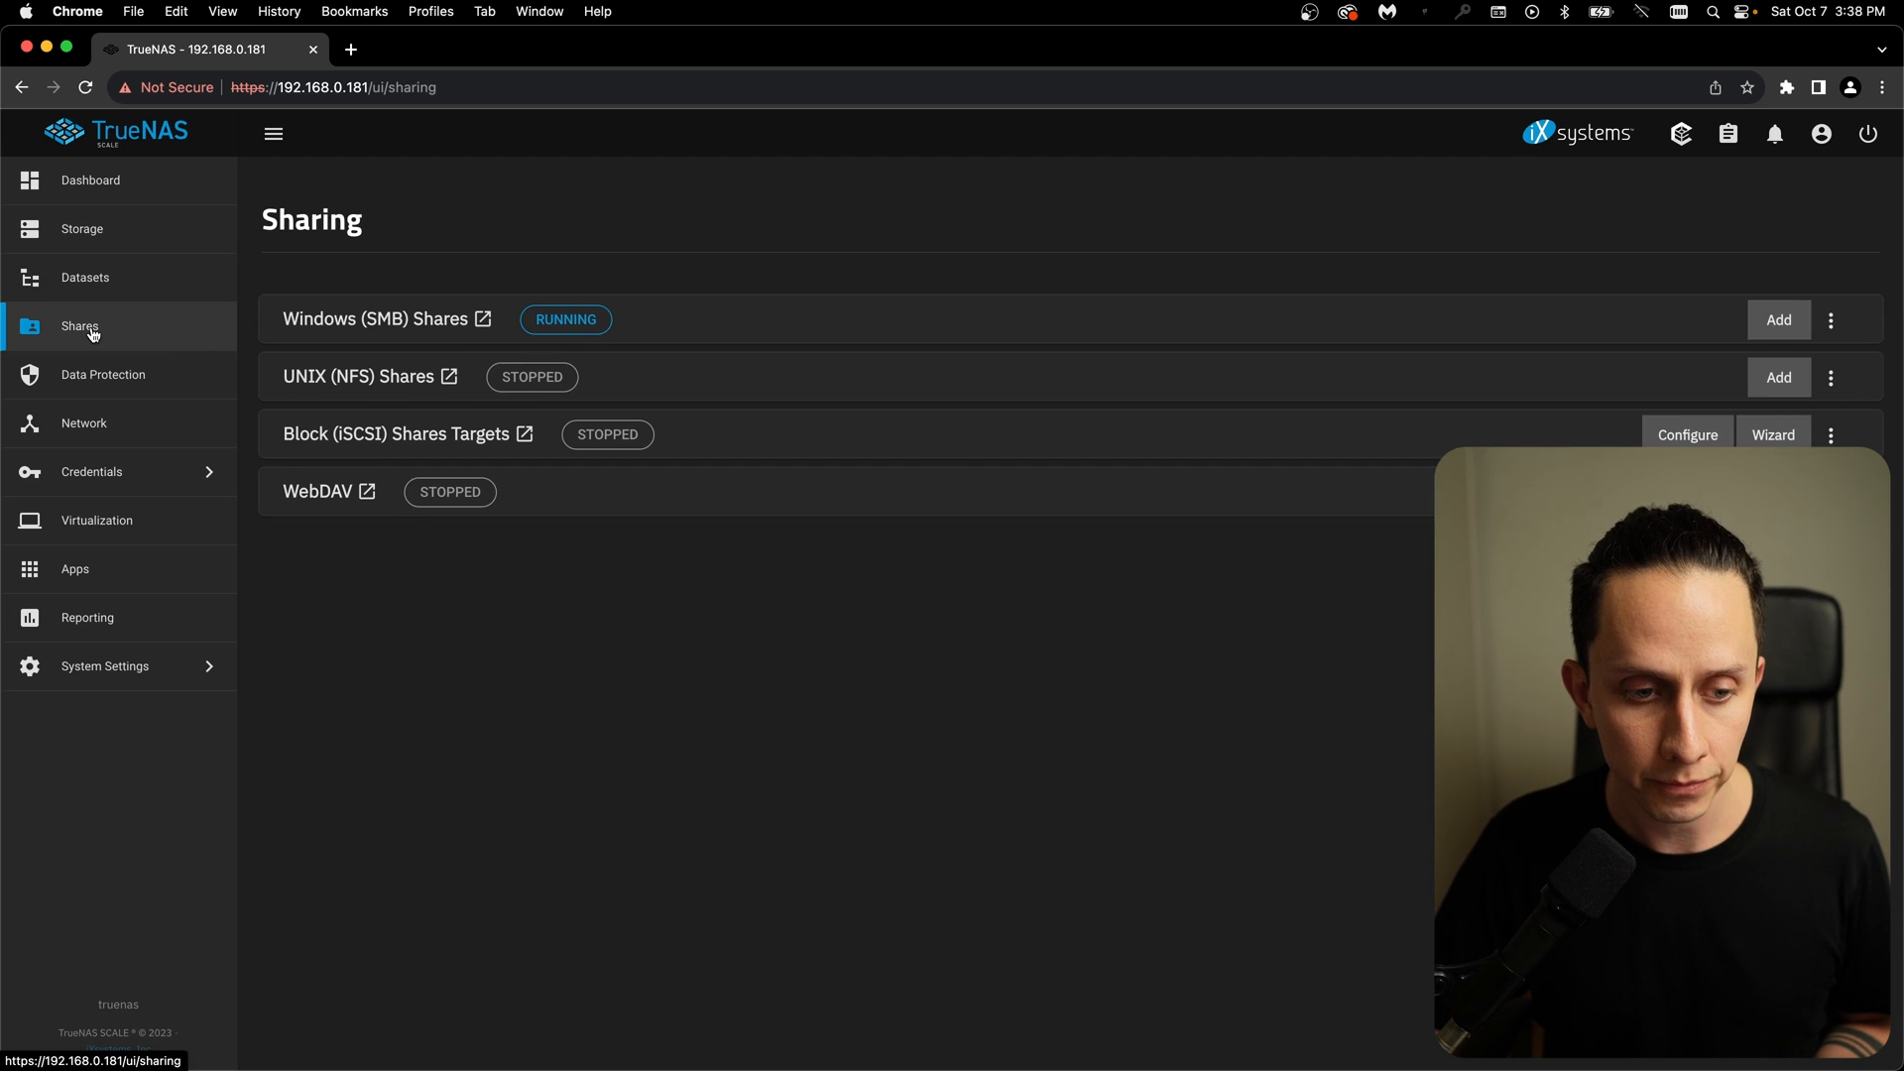
{"action": "left_click", "coordinate": [1779, 321]}
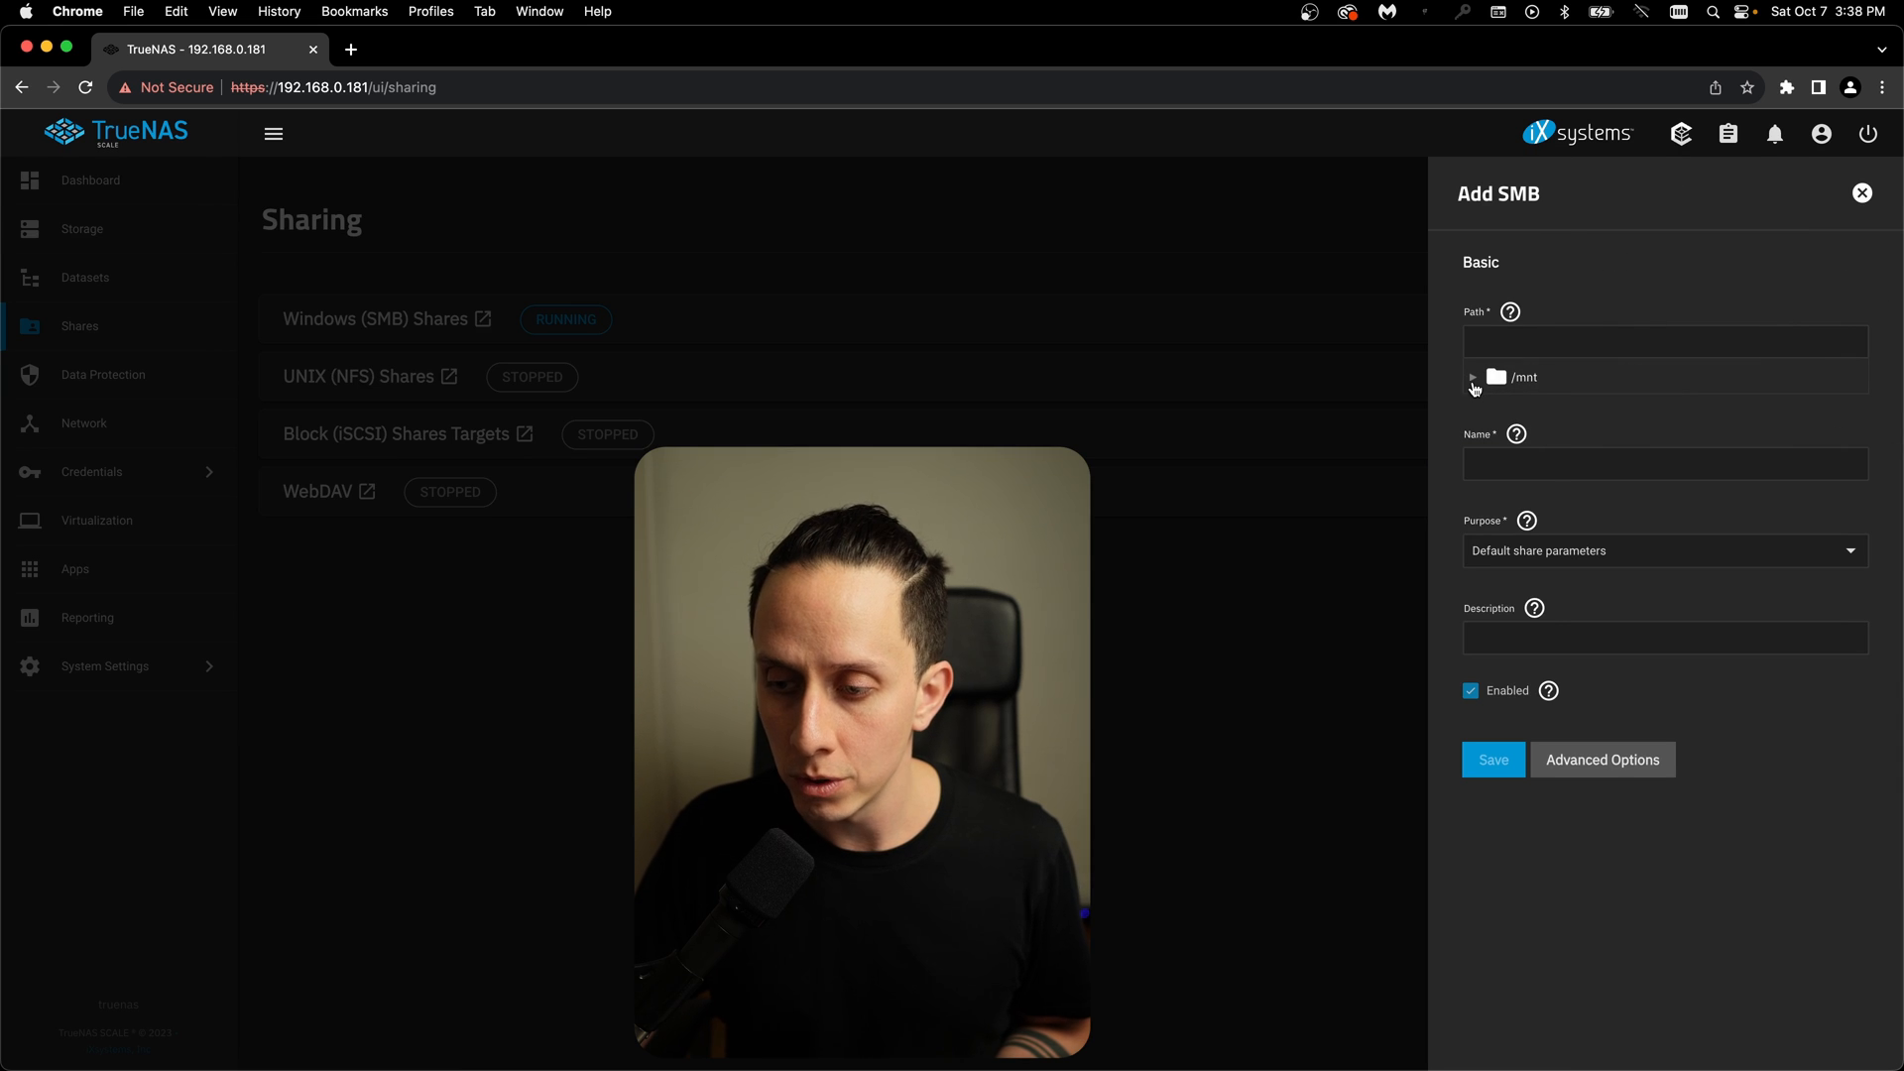
Step: Select /mnt/storage/windows_share as the SMB share path, review Advanced Options, and save the share
{"action": "left_click", "coordinate": [1473, 377]}
{"action": "left_click", "coordinate": [1494, 407]}
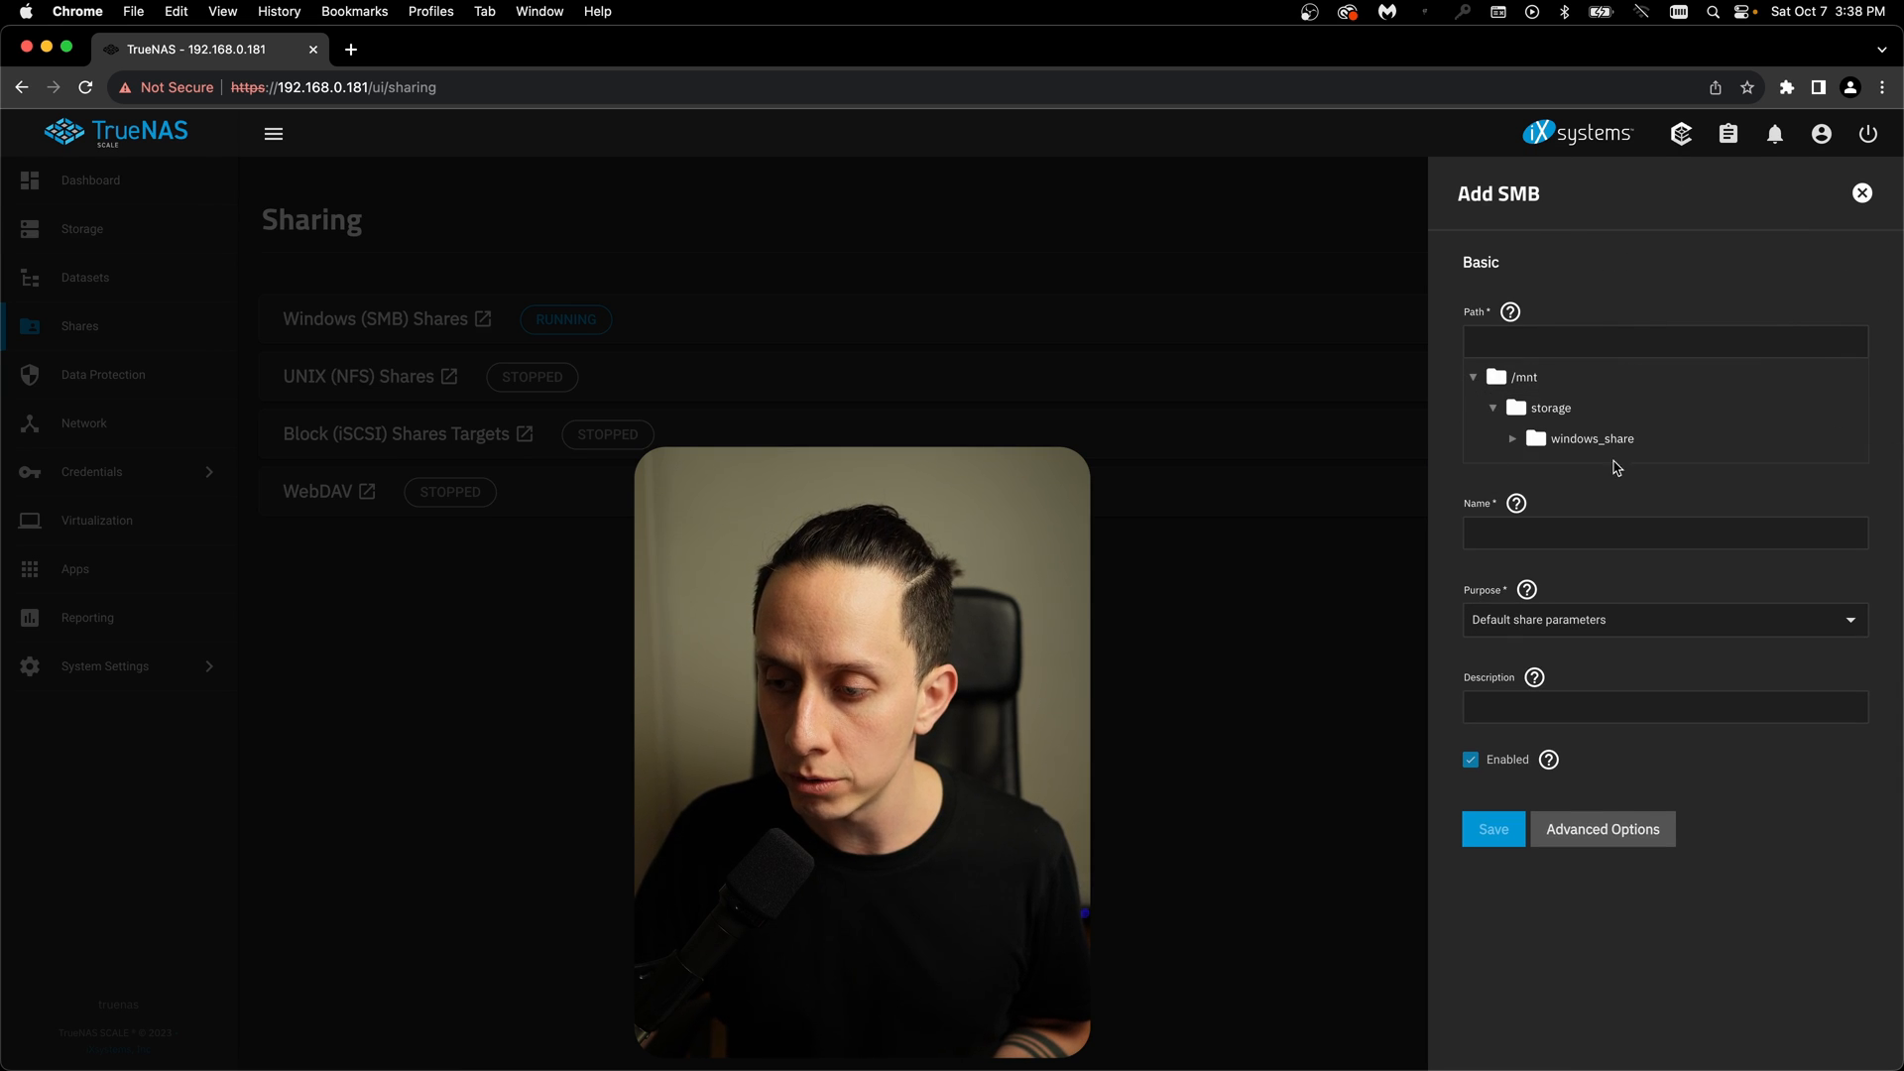
{"action": "left_click", "coordinate": [1590, 441]}
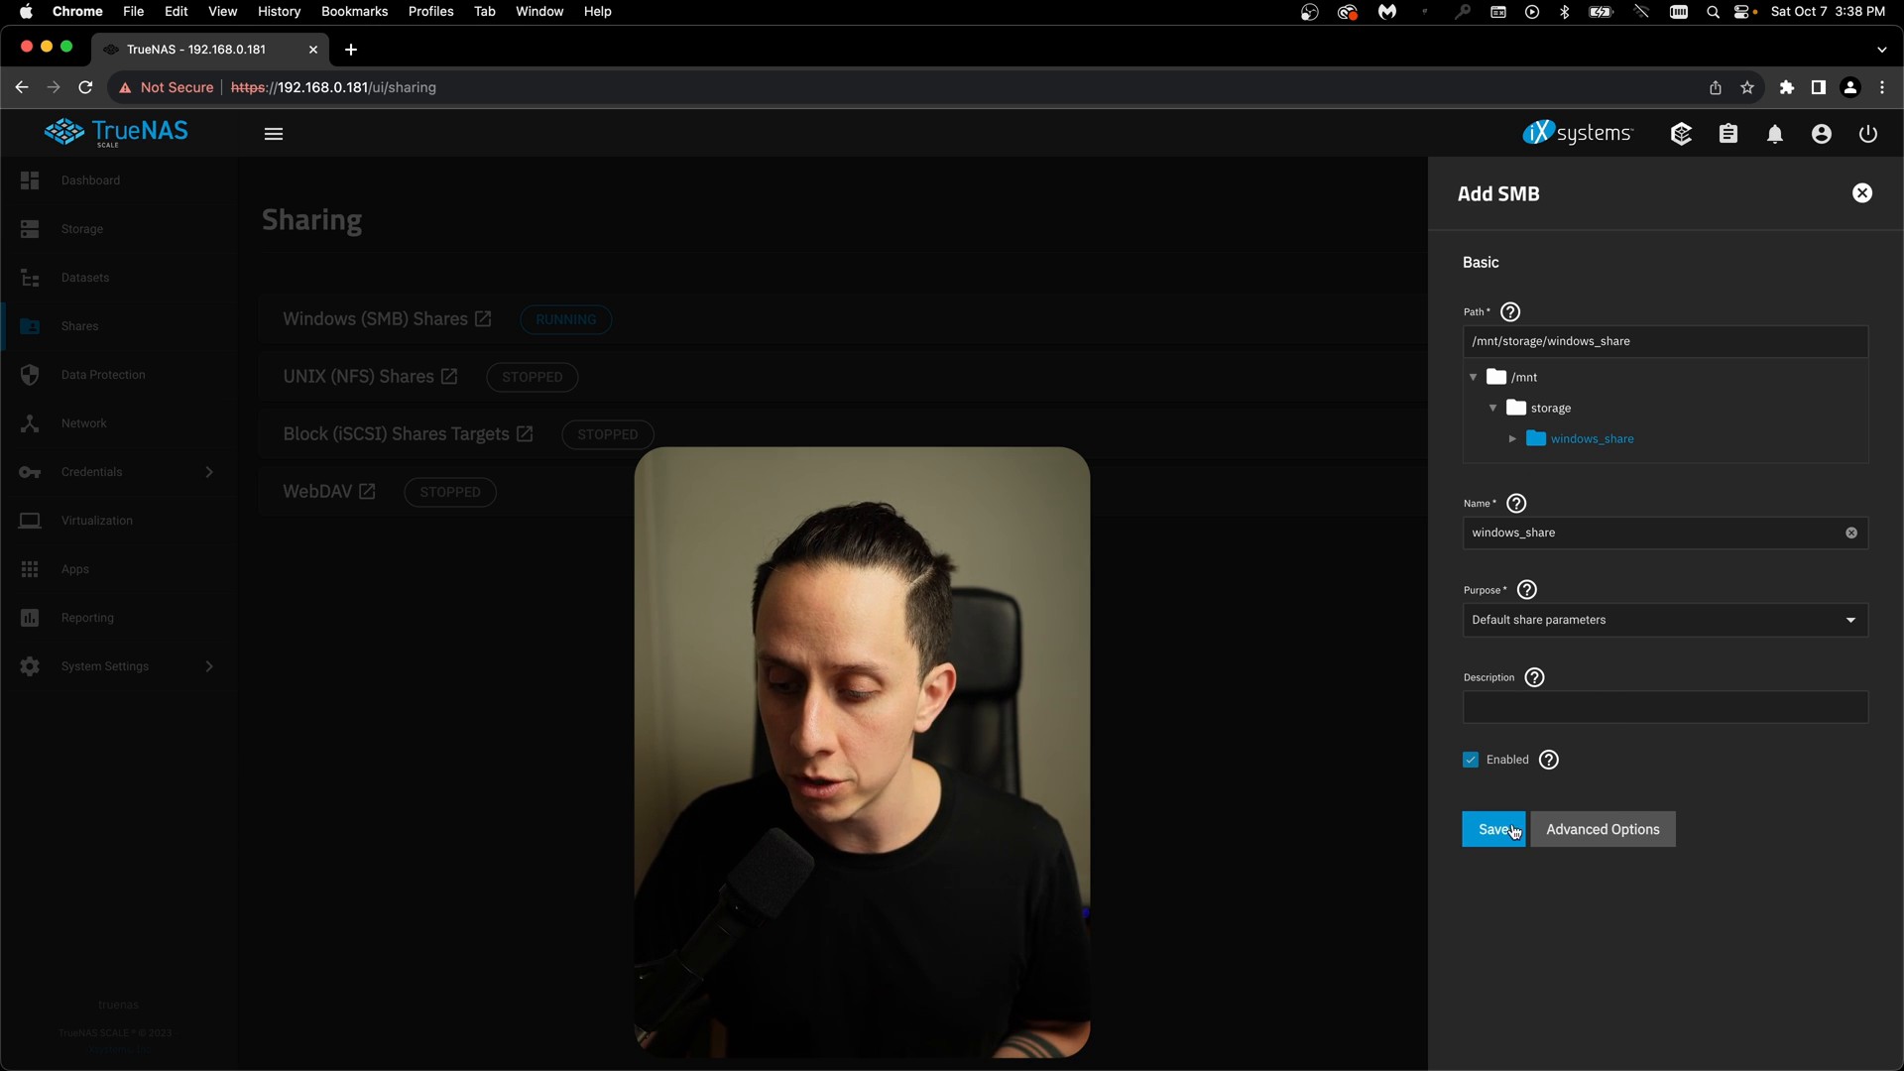
{"action": "left_click", "coordinate": [1604, 829]}
{"action": "scroll", "coordinate": [1629, 829], "scroll_direction": "down", "scroll_amount": 3}
{"action": "scroll", "coordinate": [1629, 828], "scroll_direction": "down", "scroll_amount": 1}
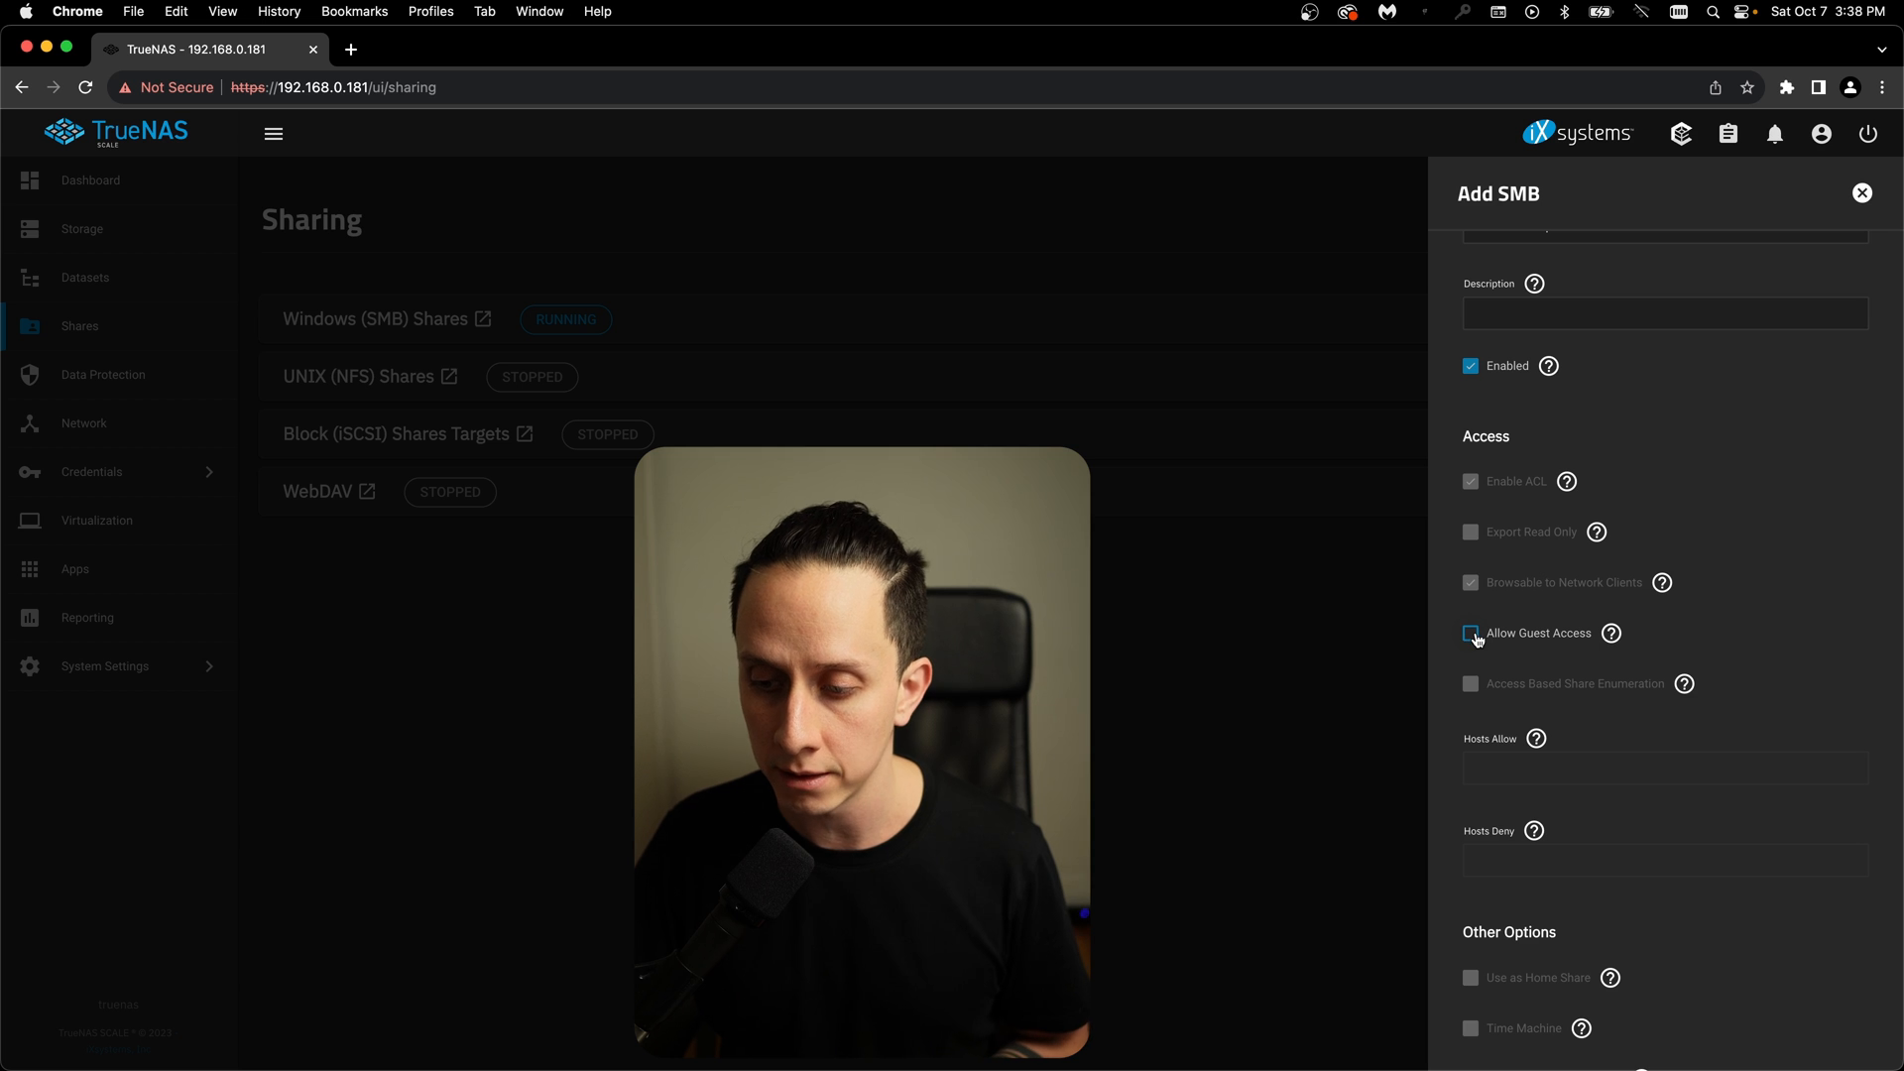
{"action": "scroll", "coordinate": [1477, 637], "scroll_direction": "down", "scroll_amount": 3}
{"action": "scroll", "coordinate": [1487, 636], "scroll_direction": "down", "scroll_amount": 3}
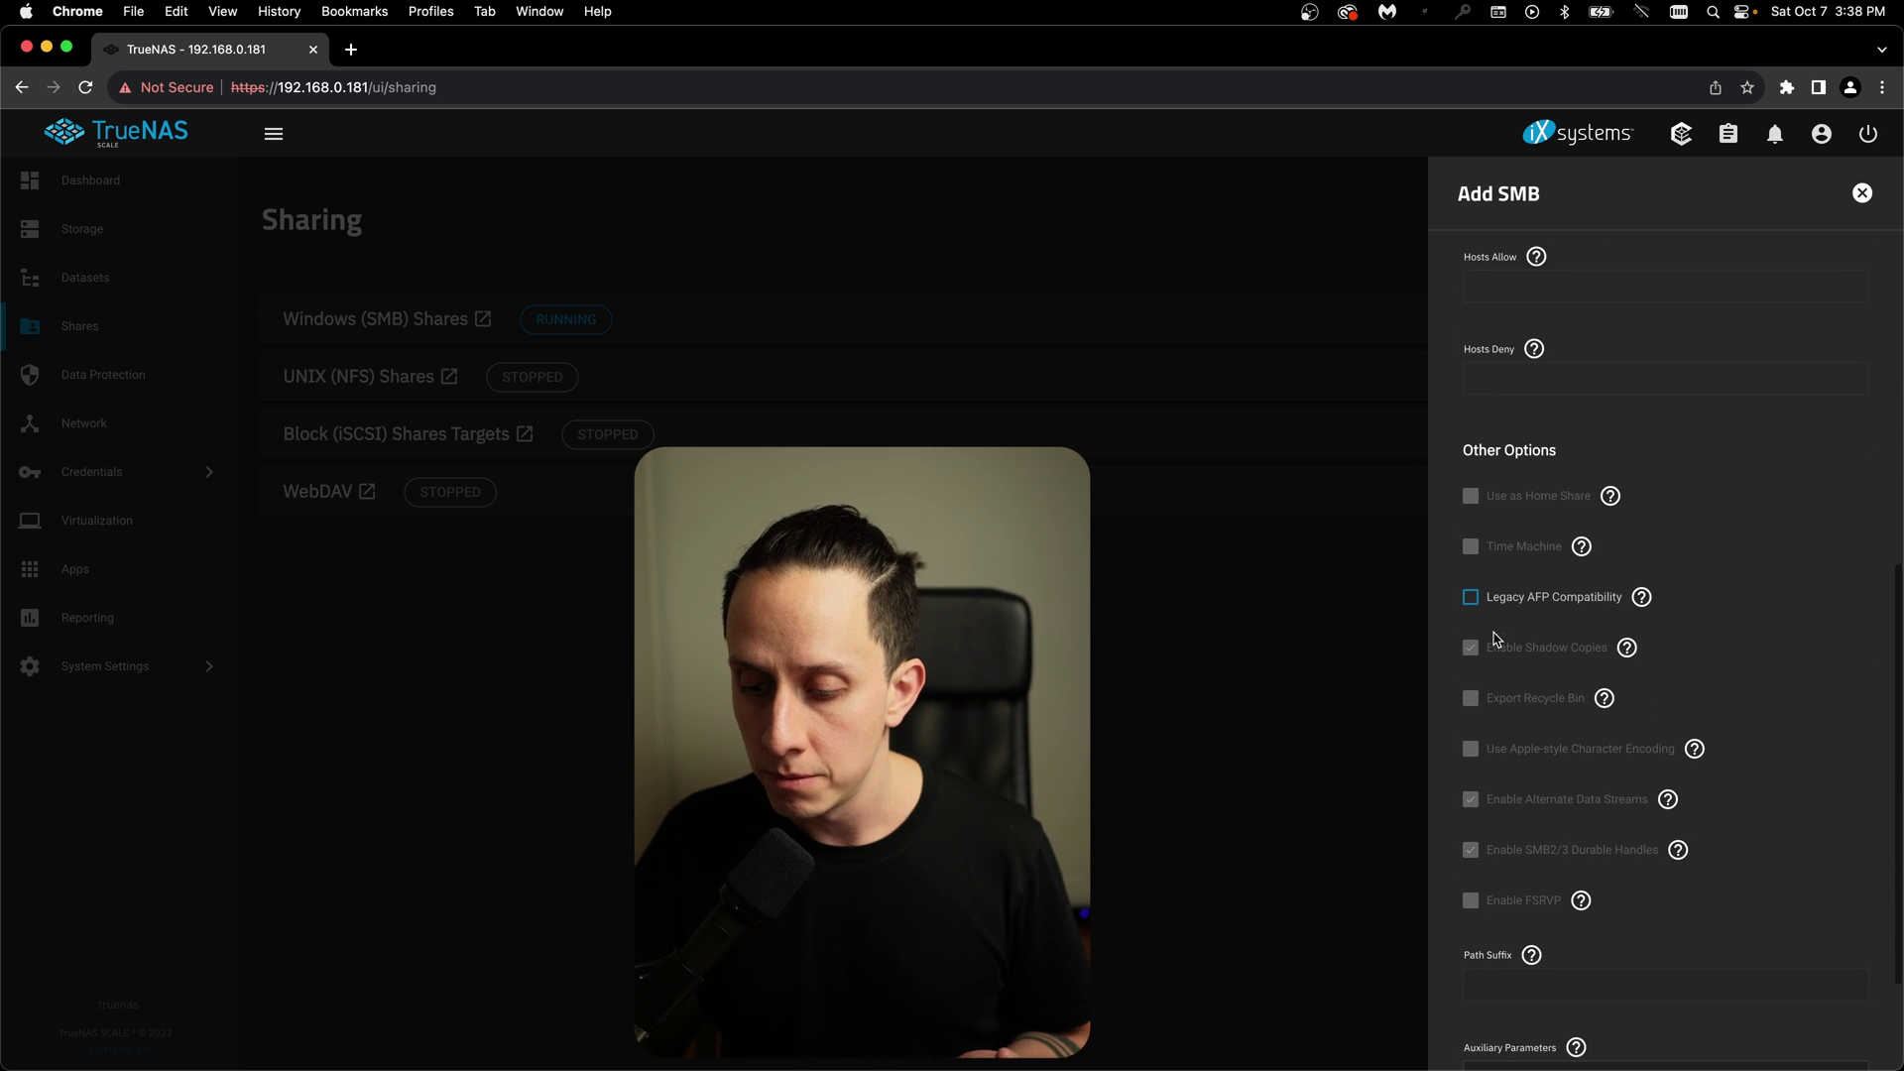
{"action": "scroll", "coordinate": [1495, 635], "scroll_direction": "down", "scroll_amount": 3}
{"action": "scroll", "coordinate": [1495, 638], "scroll_direction": "down", "scroll_amount": 2}
{"action": "scroll", "coordinate": [1494, 638], "scroll_direction": "up", "scroll_amount": 5}
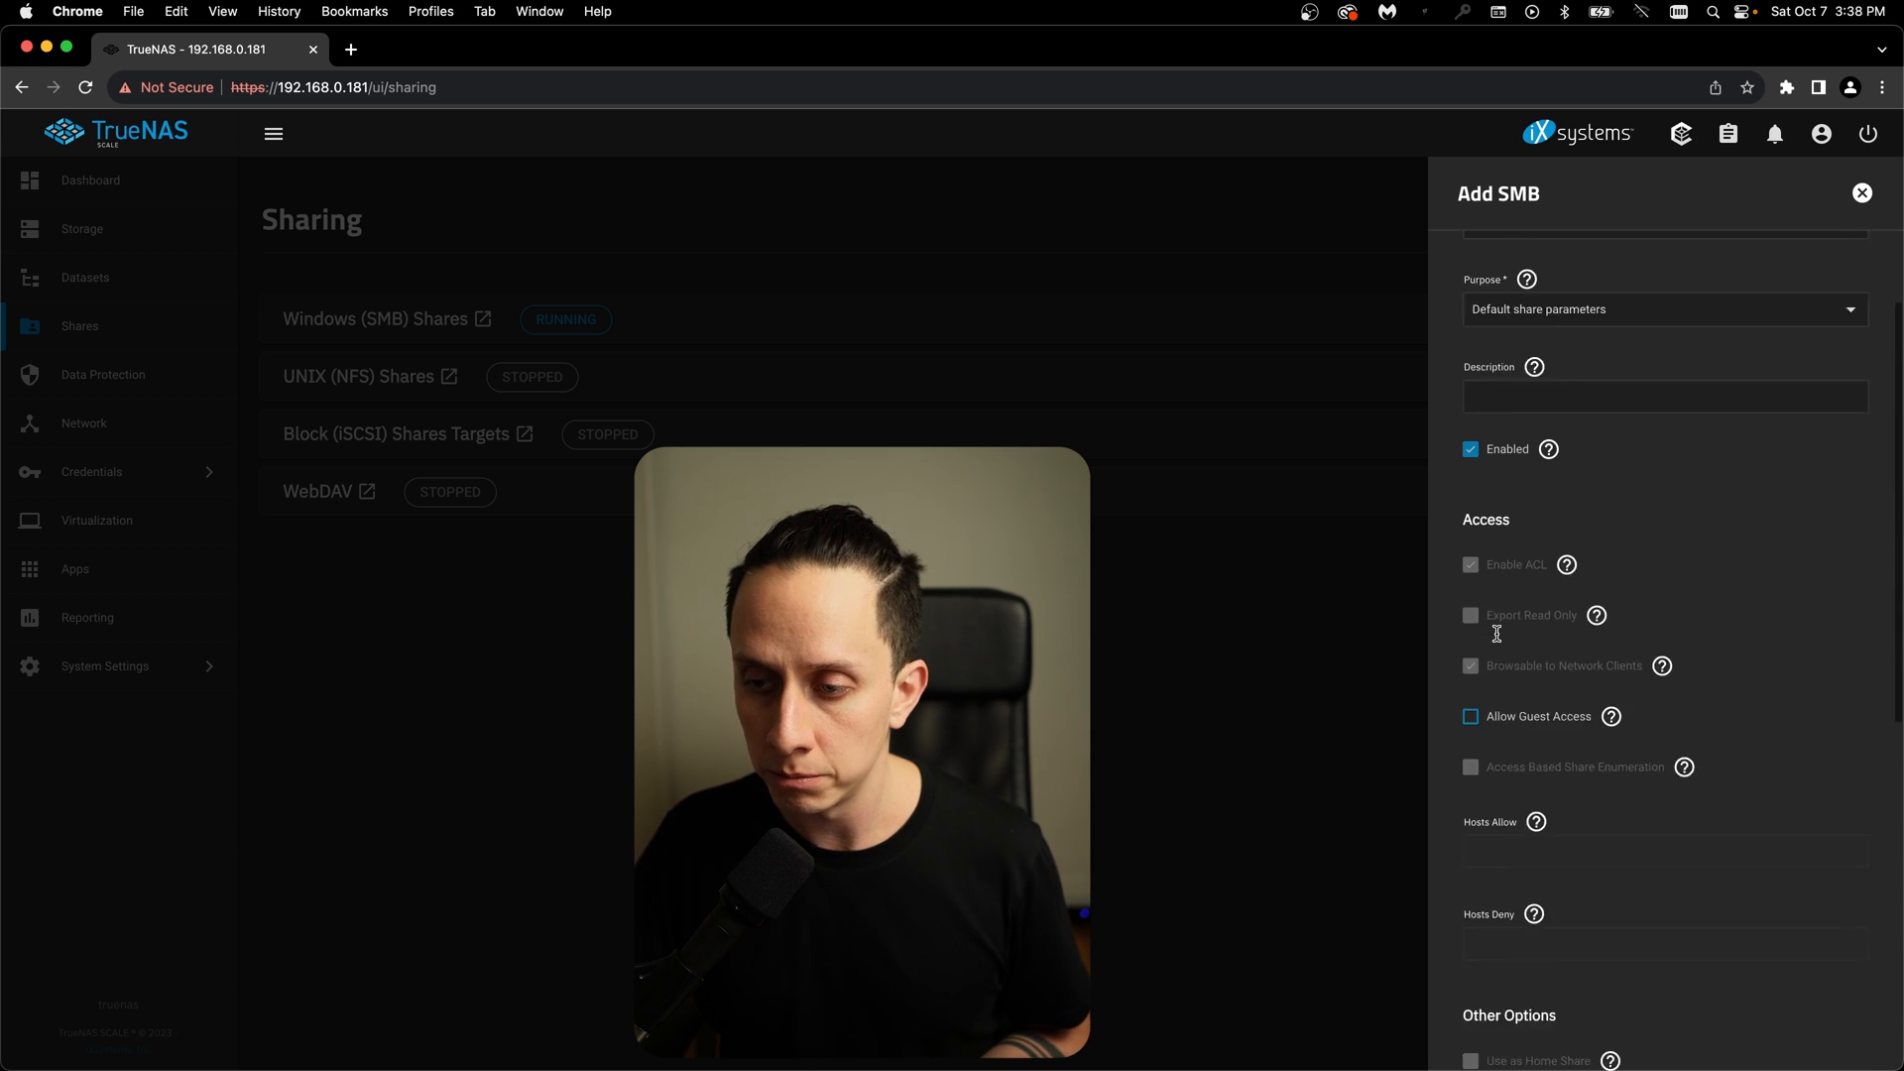
{"action": "scroll", "coordinate": [1498, 634], "scroll_direction": "up", "scroll_amount": 5}
{"action": "scroll", "coordinate": [1498, 633], "scroll_direction": "down", "scroll_amount": 8}
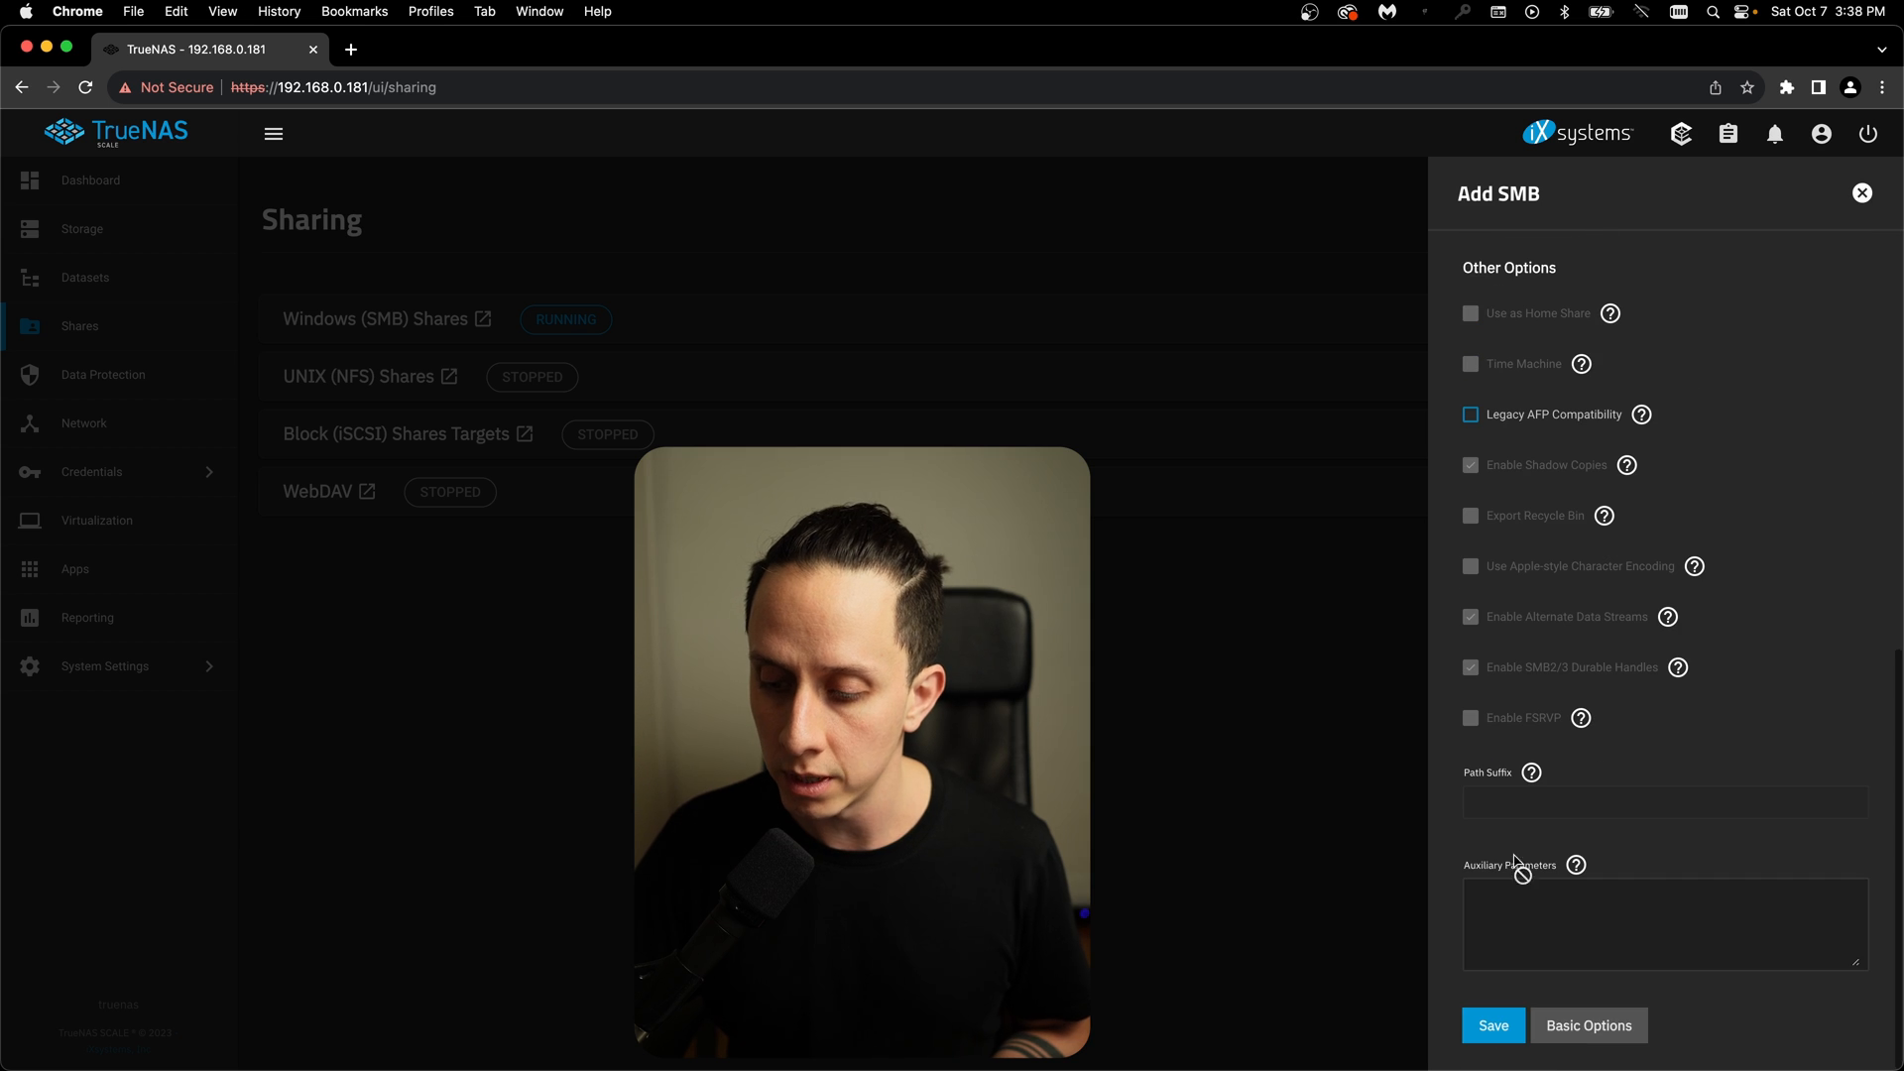
{"action": "left_click", "coordinate": [1493, 1029]}
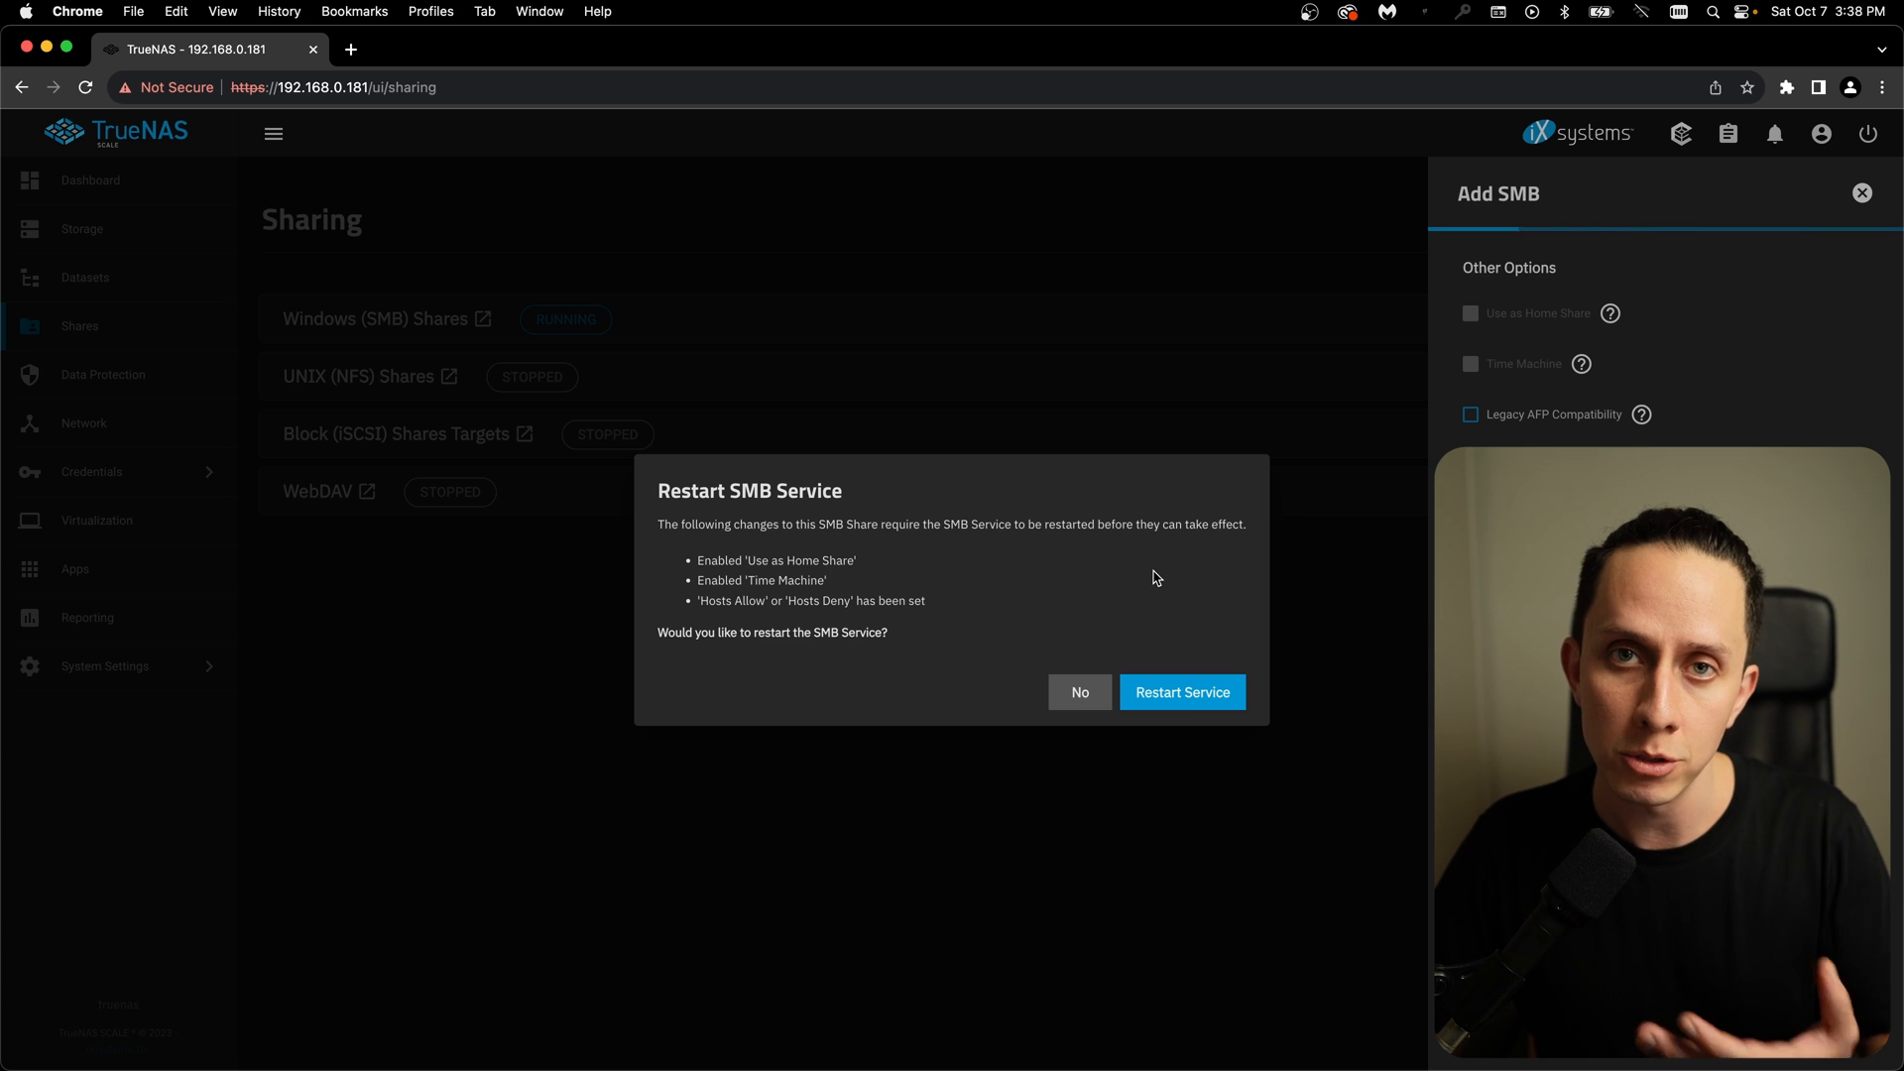
Step: Restart the SMB service to apply the new share, then bring Finder forward
{"action": "left_click", "coordinate": [1182, 692]}
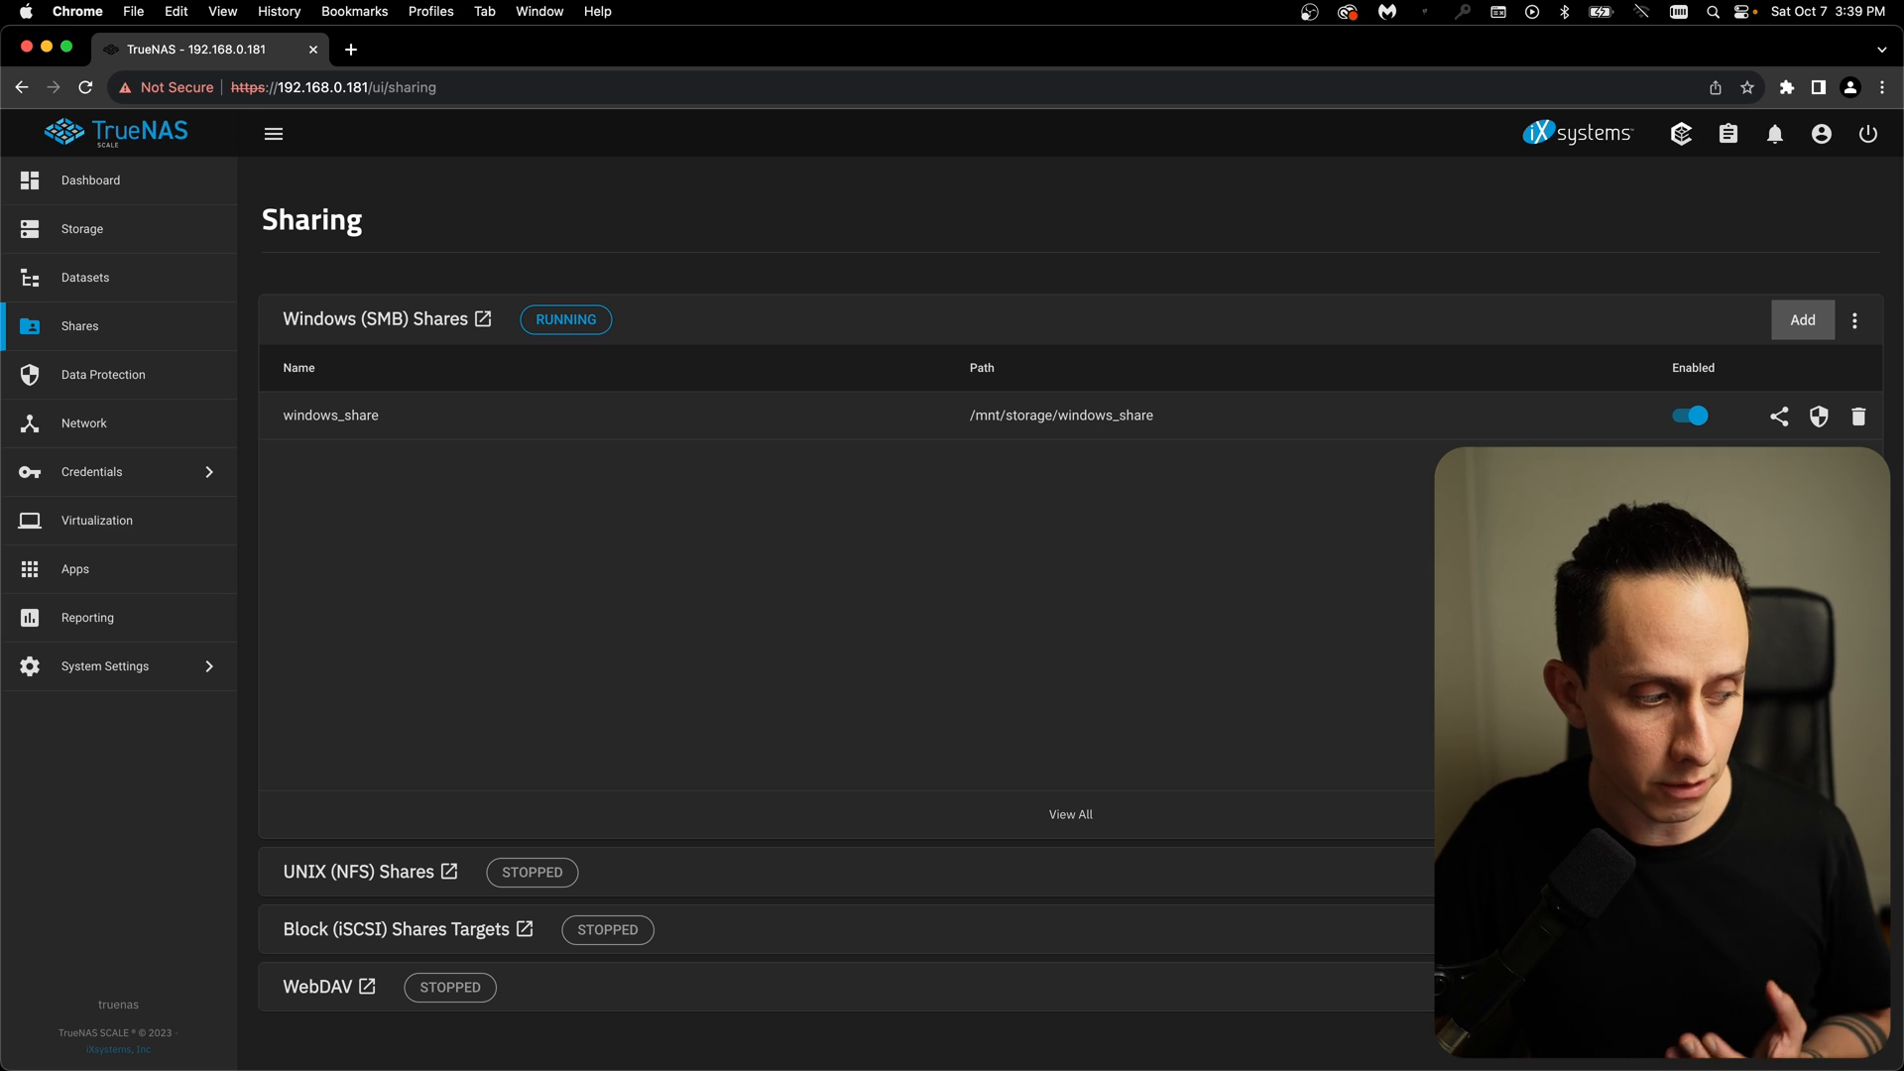
{"action": "key", "text": "super+Tab"}
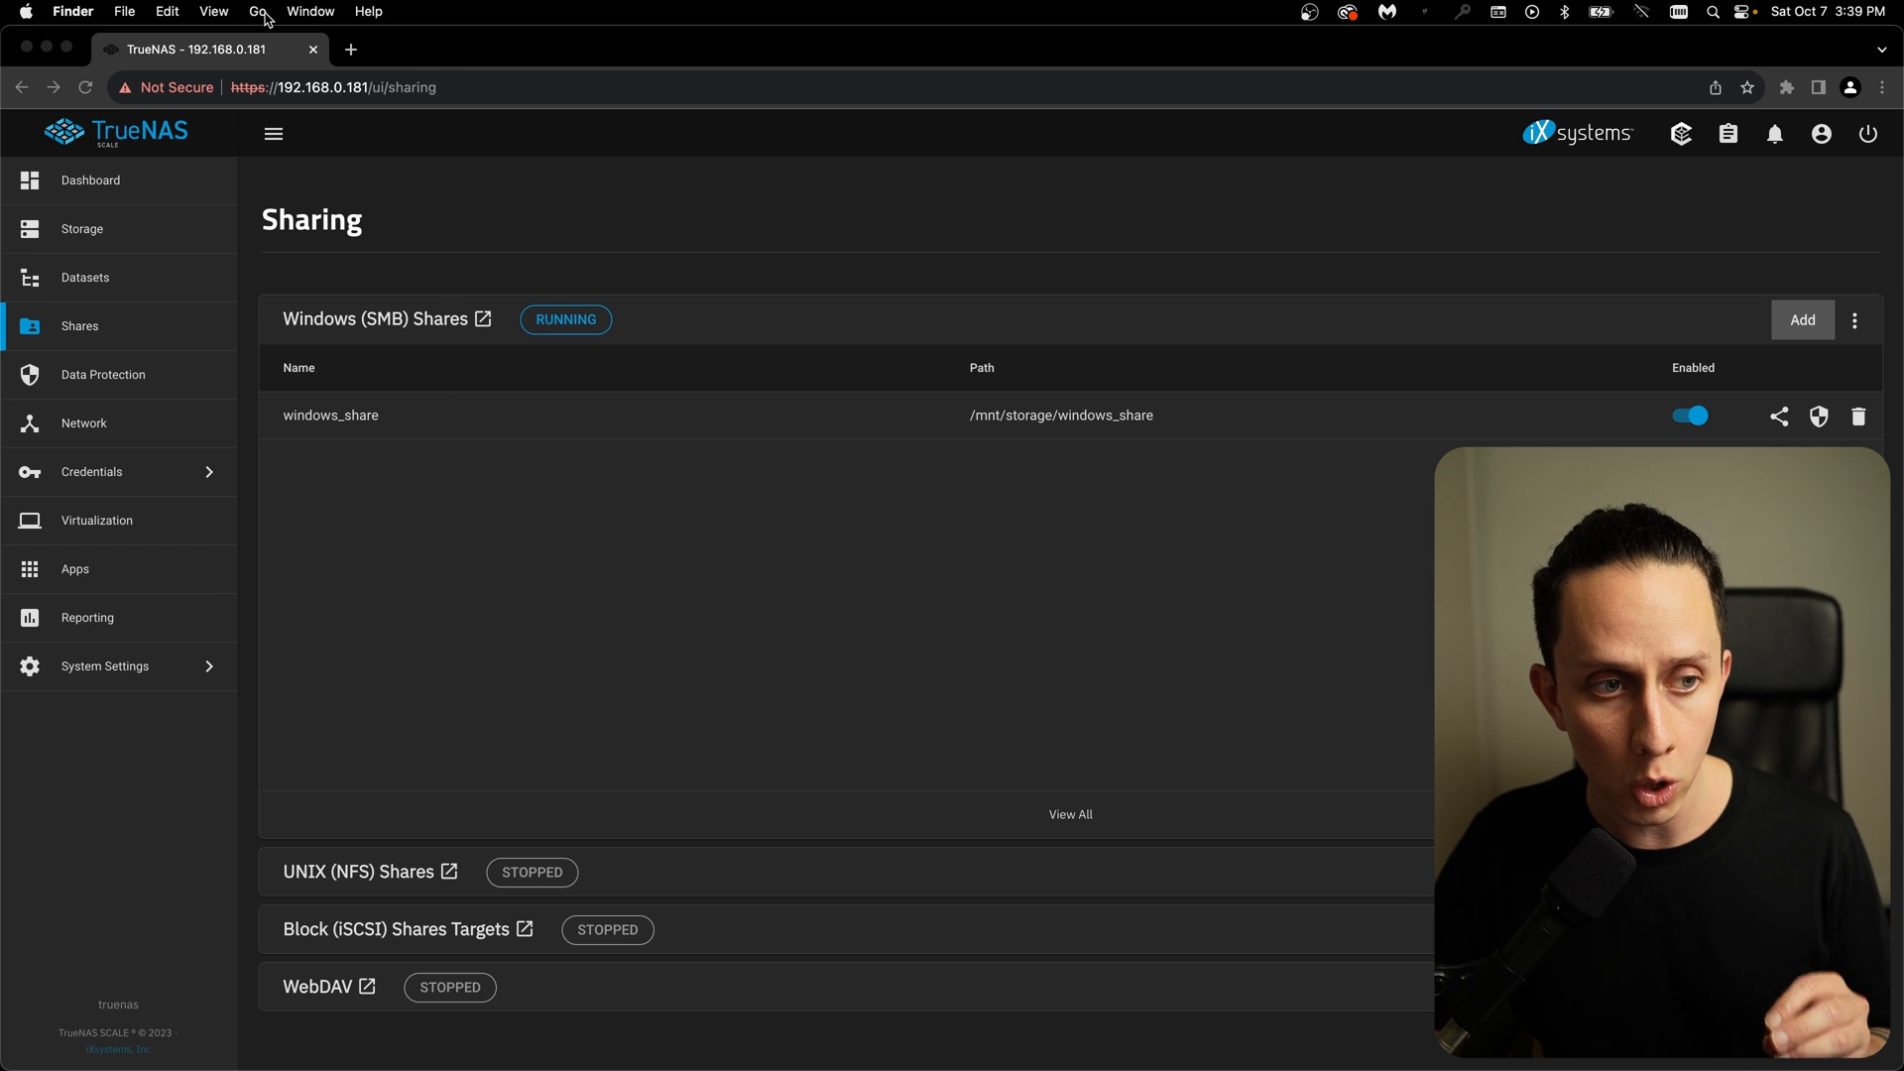
{"action": "left_click", "coordinate": [260, 13]}
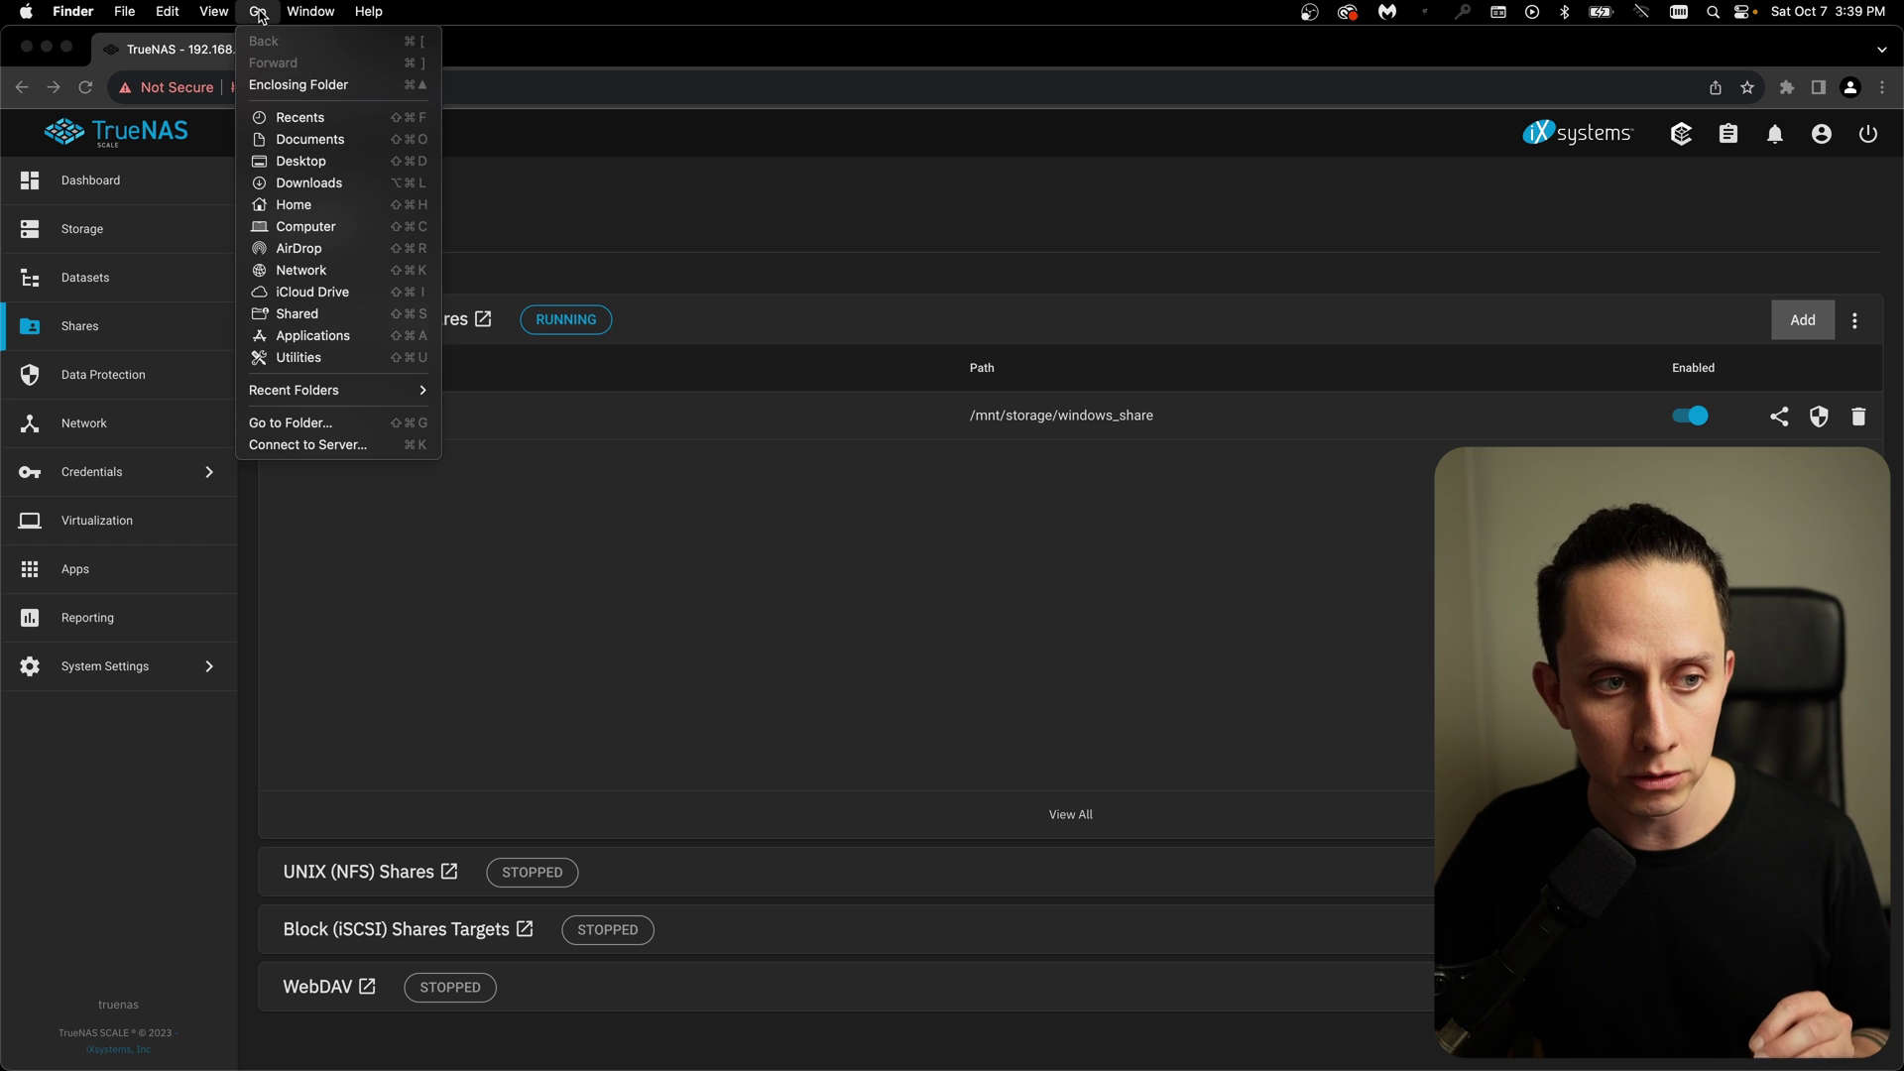
{"action": "left_click", "coordinate": [332, 444]}
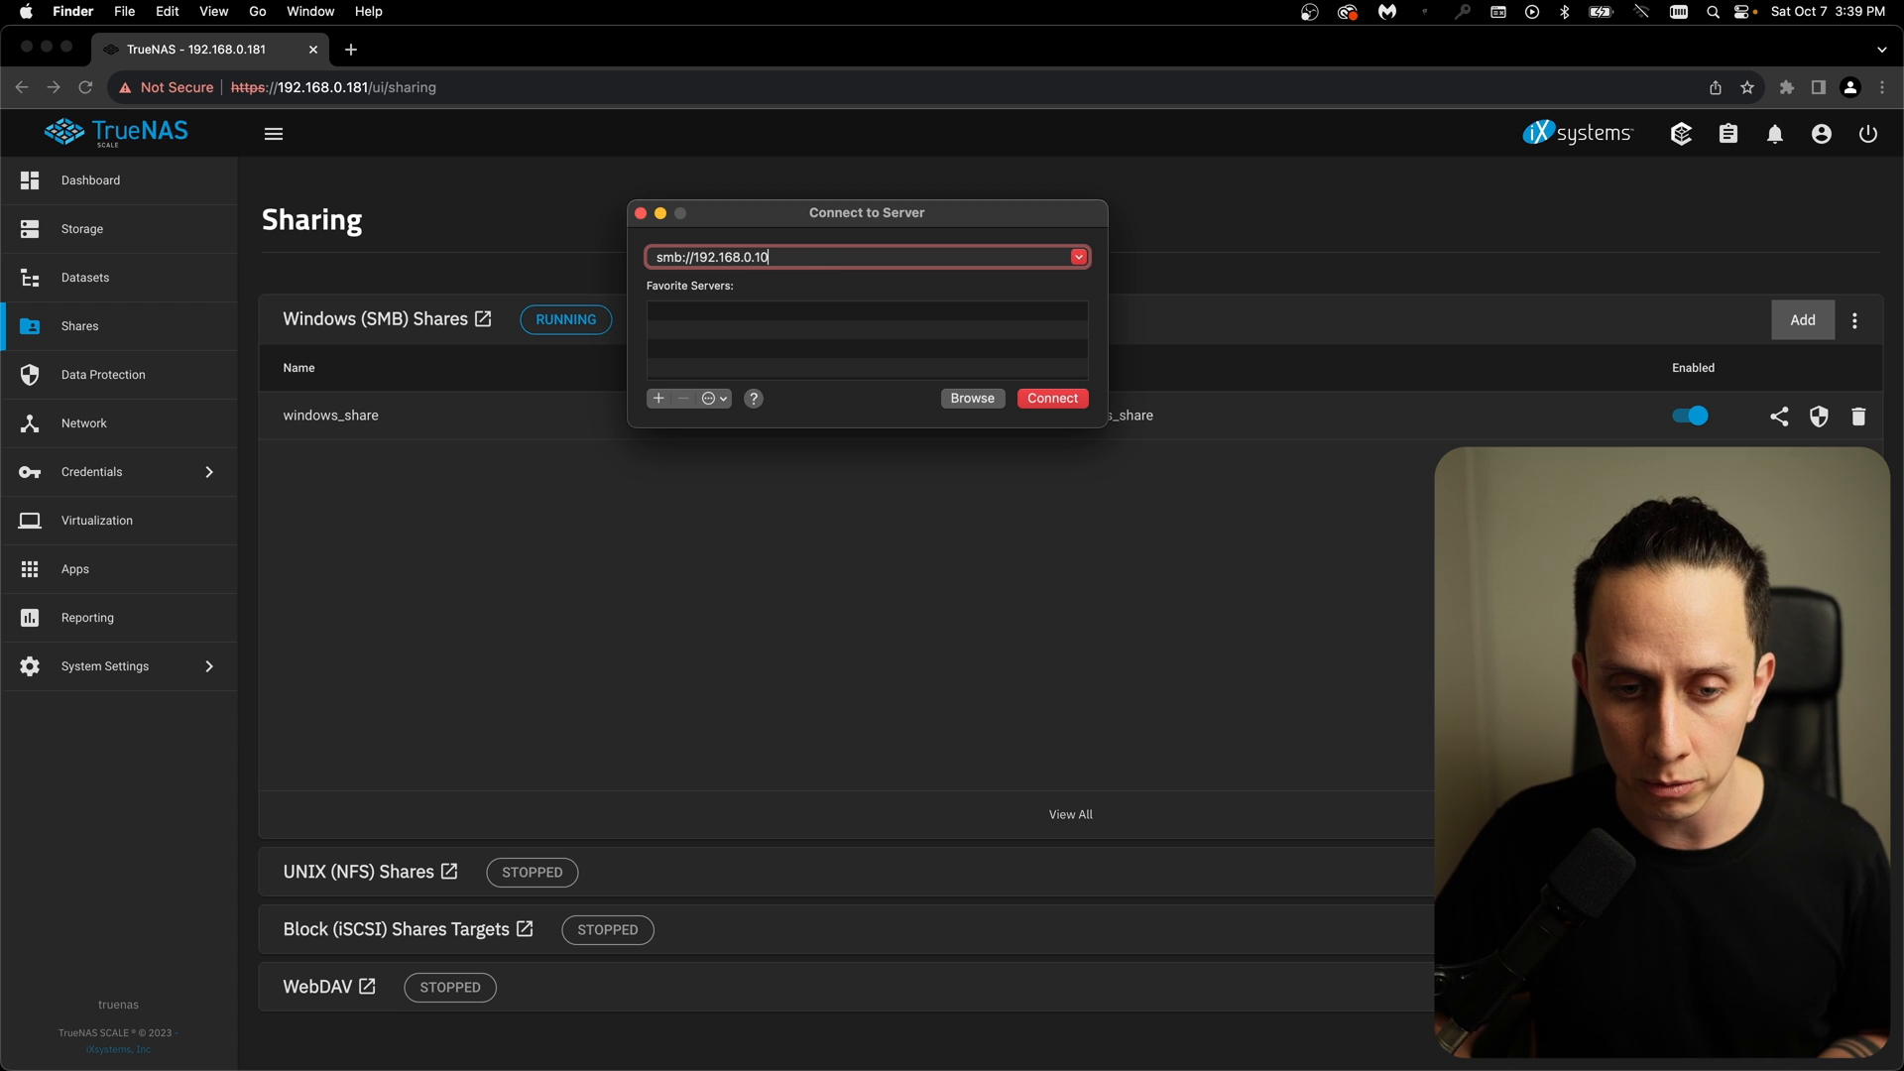
{"action": "type", "text": "81"}
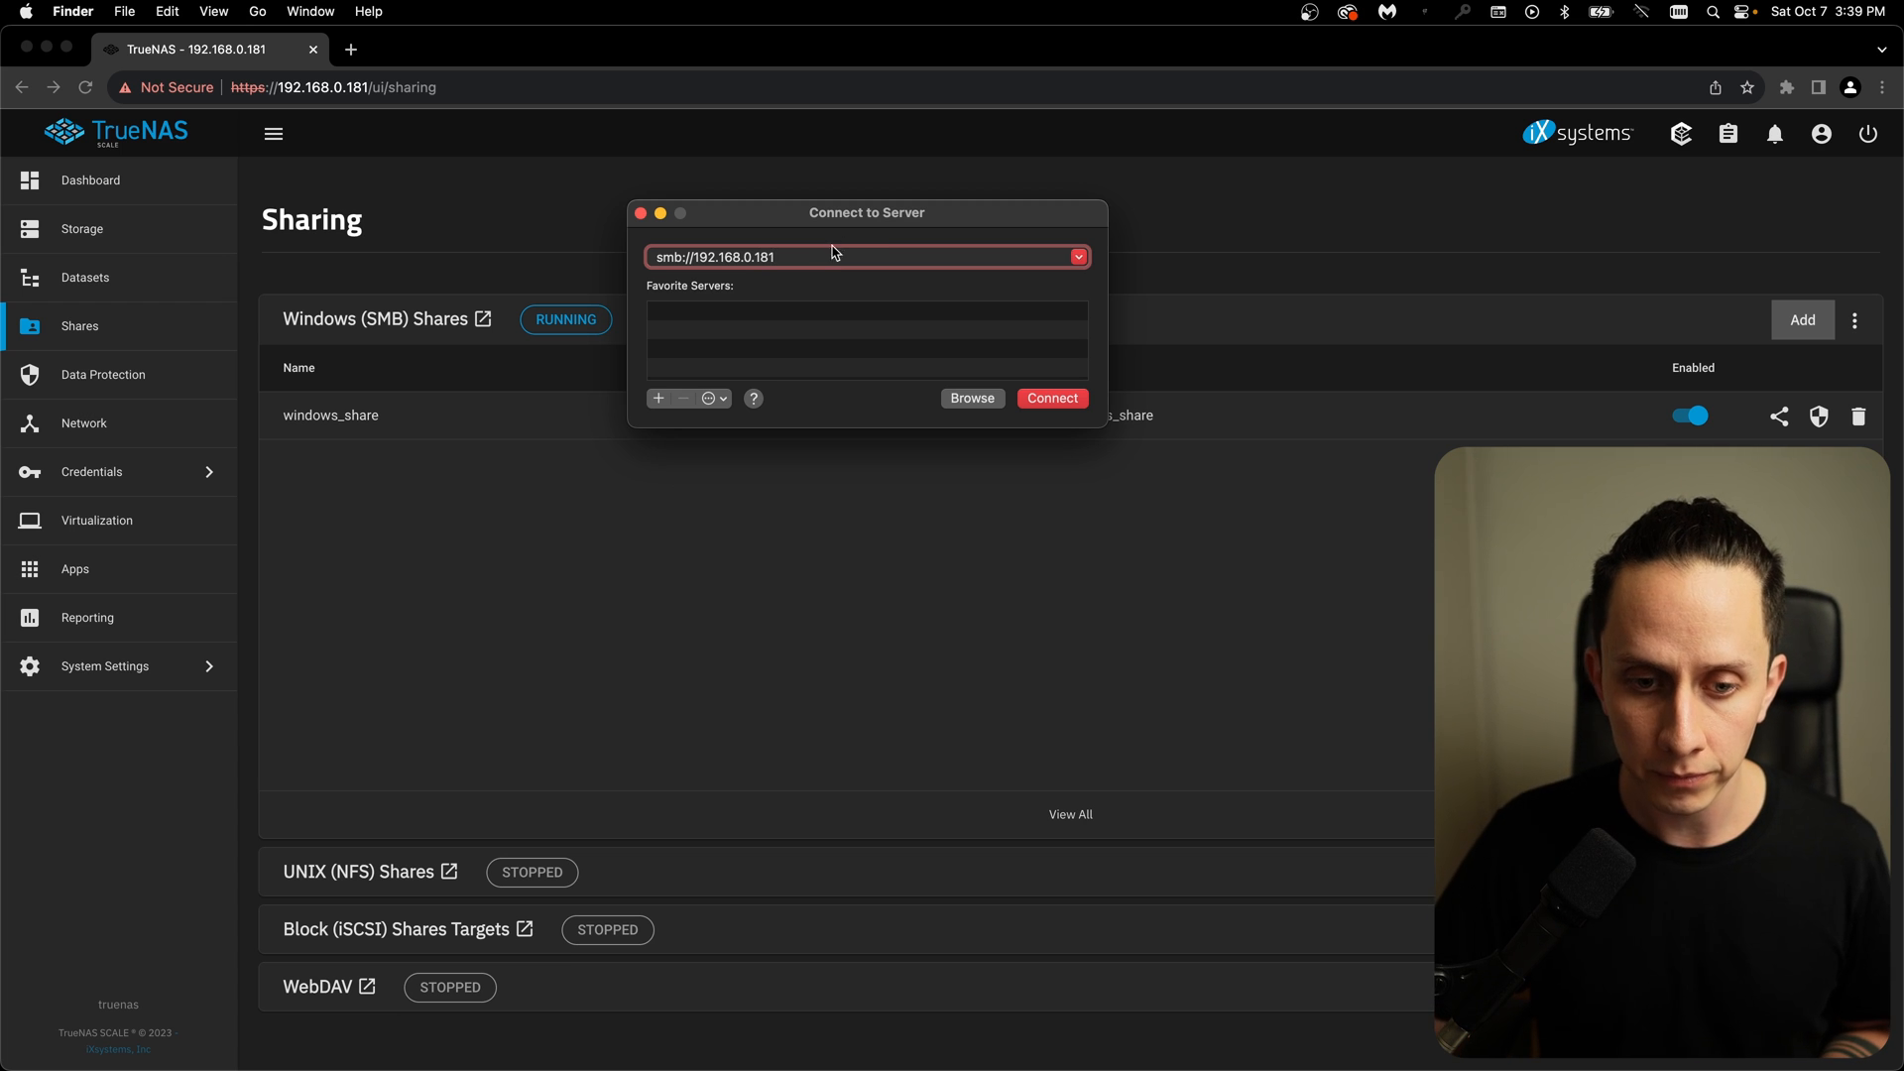
{"action": "left_click", "coordinate": [1053, 399]}
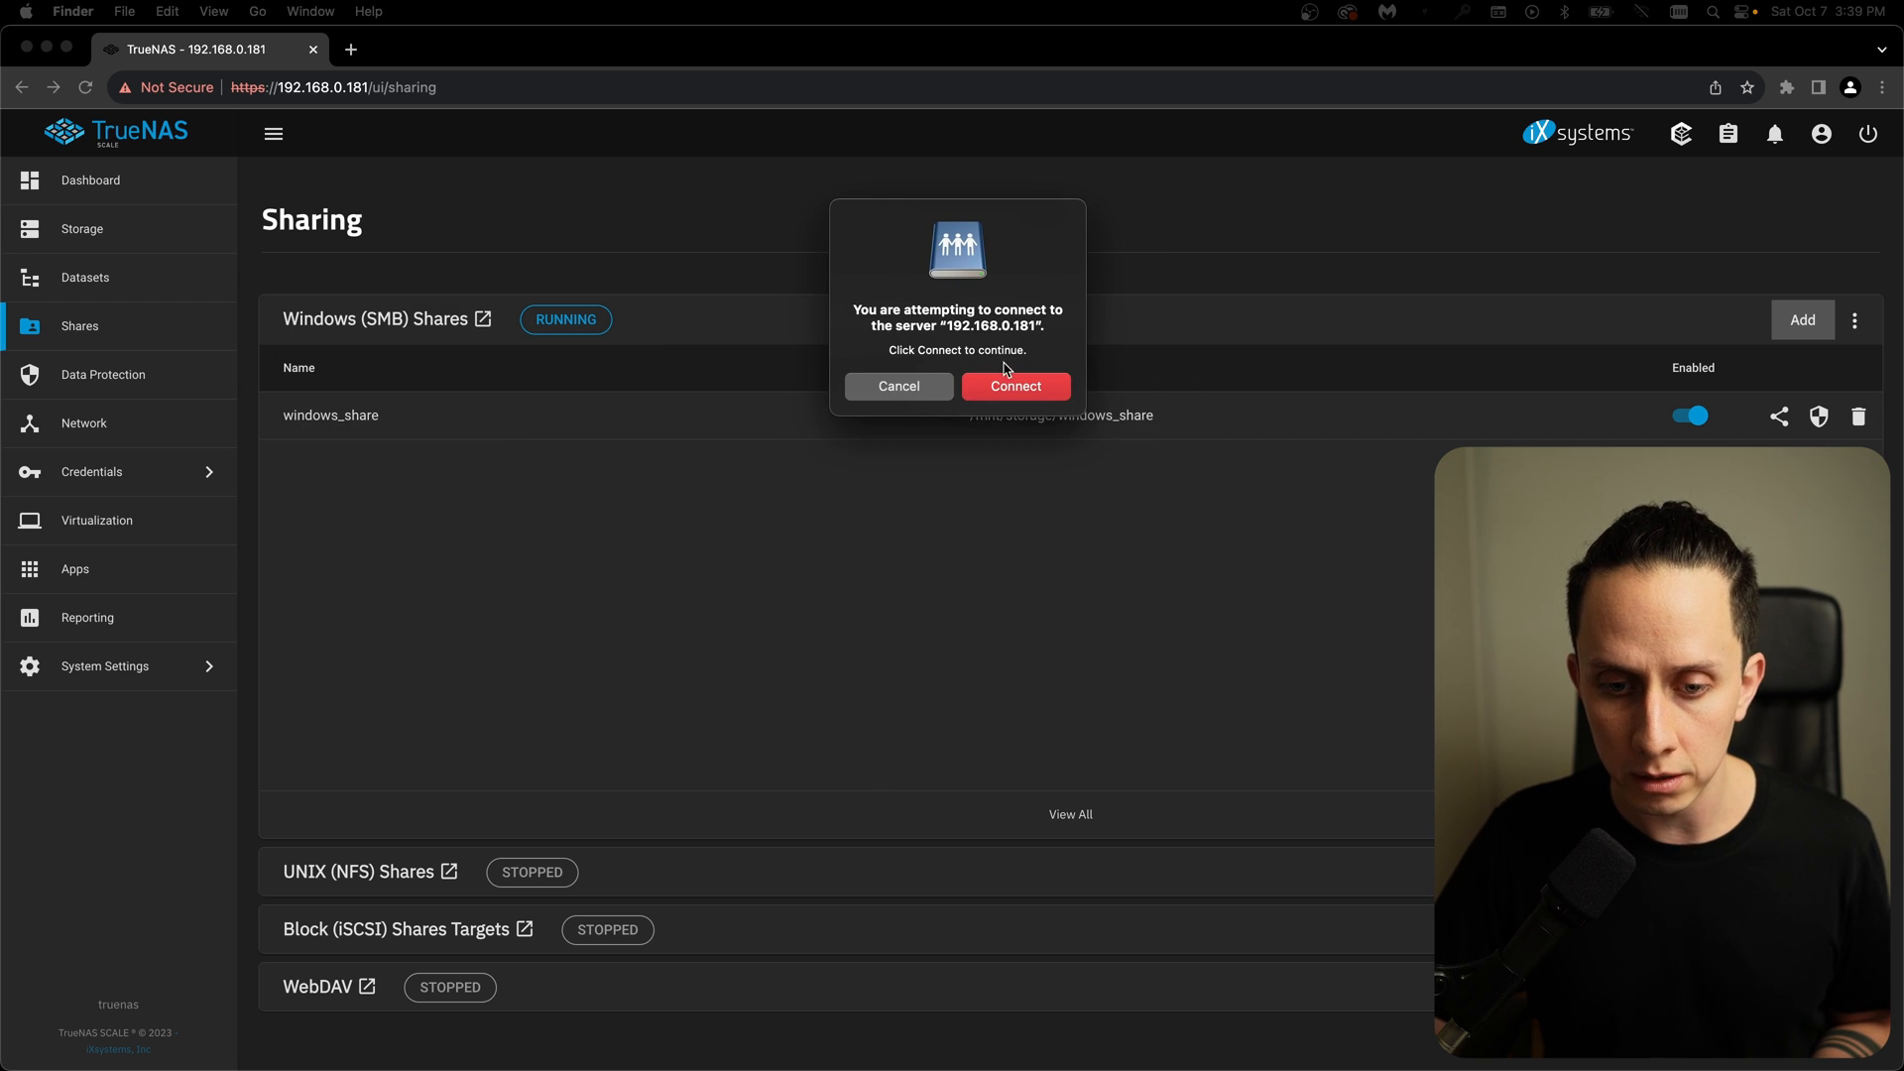
{"action": "left_click", "coordinate": [1029, 390]}
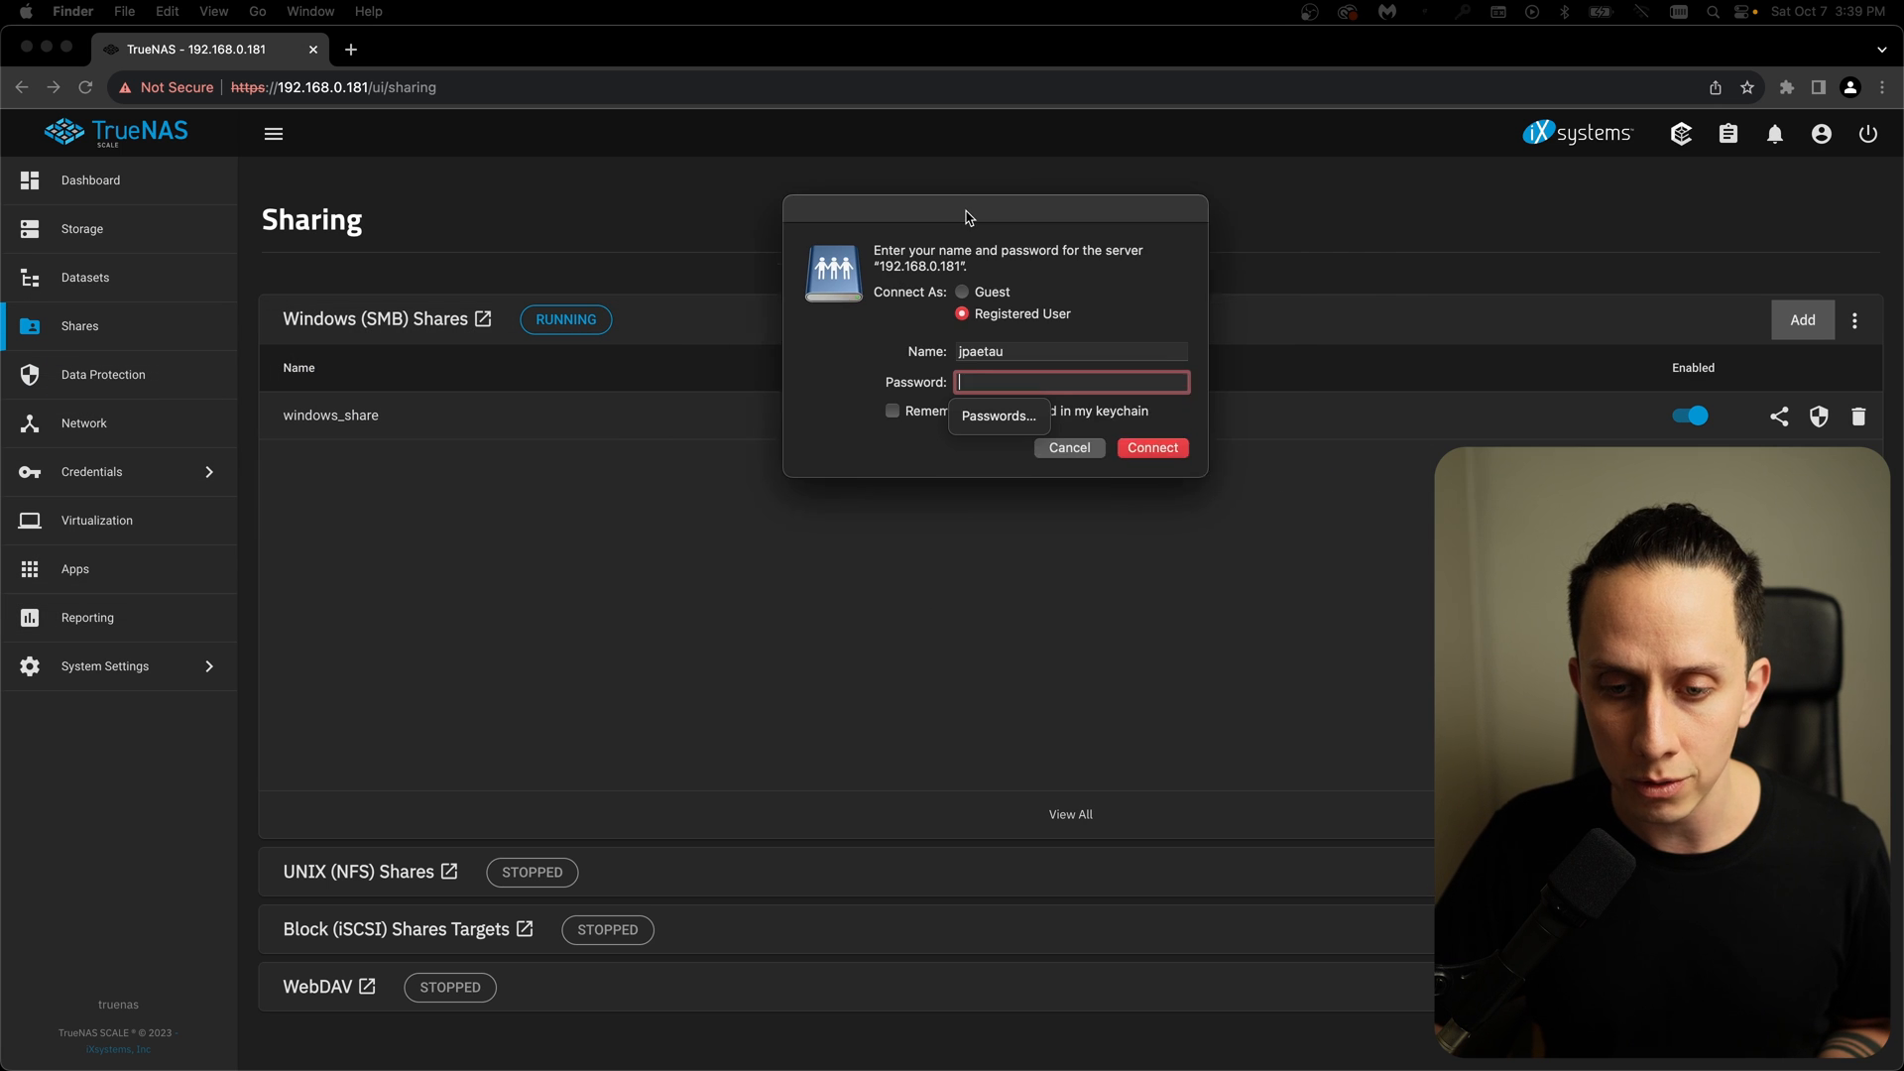
{"action": "left_click_drag", "start_coordinate": [969, 216], "coordinate": [860, 179]}
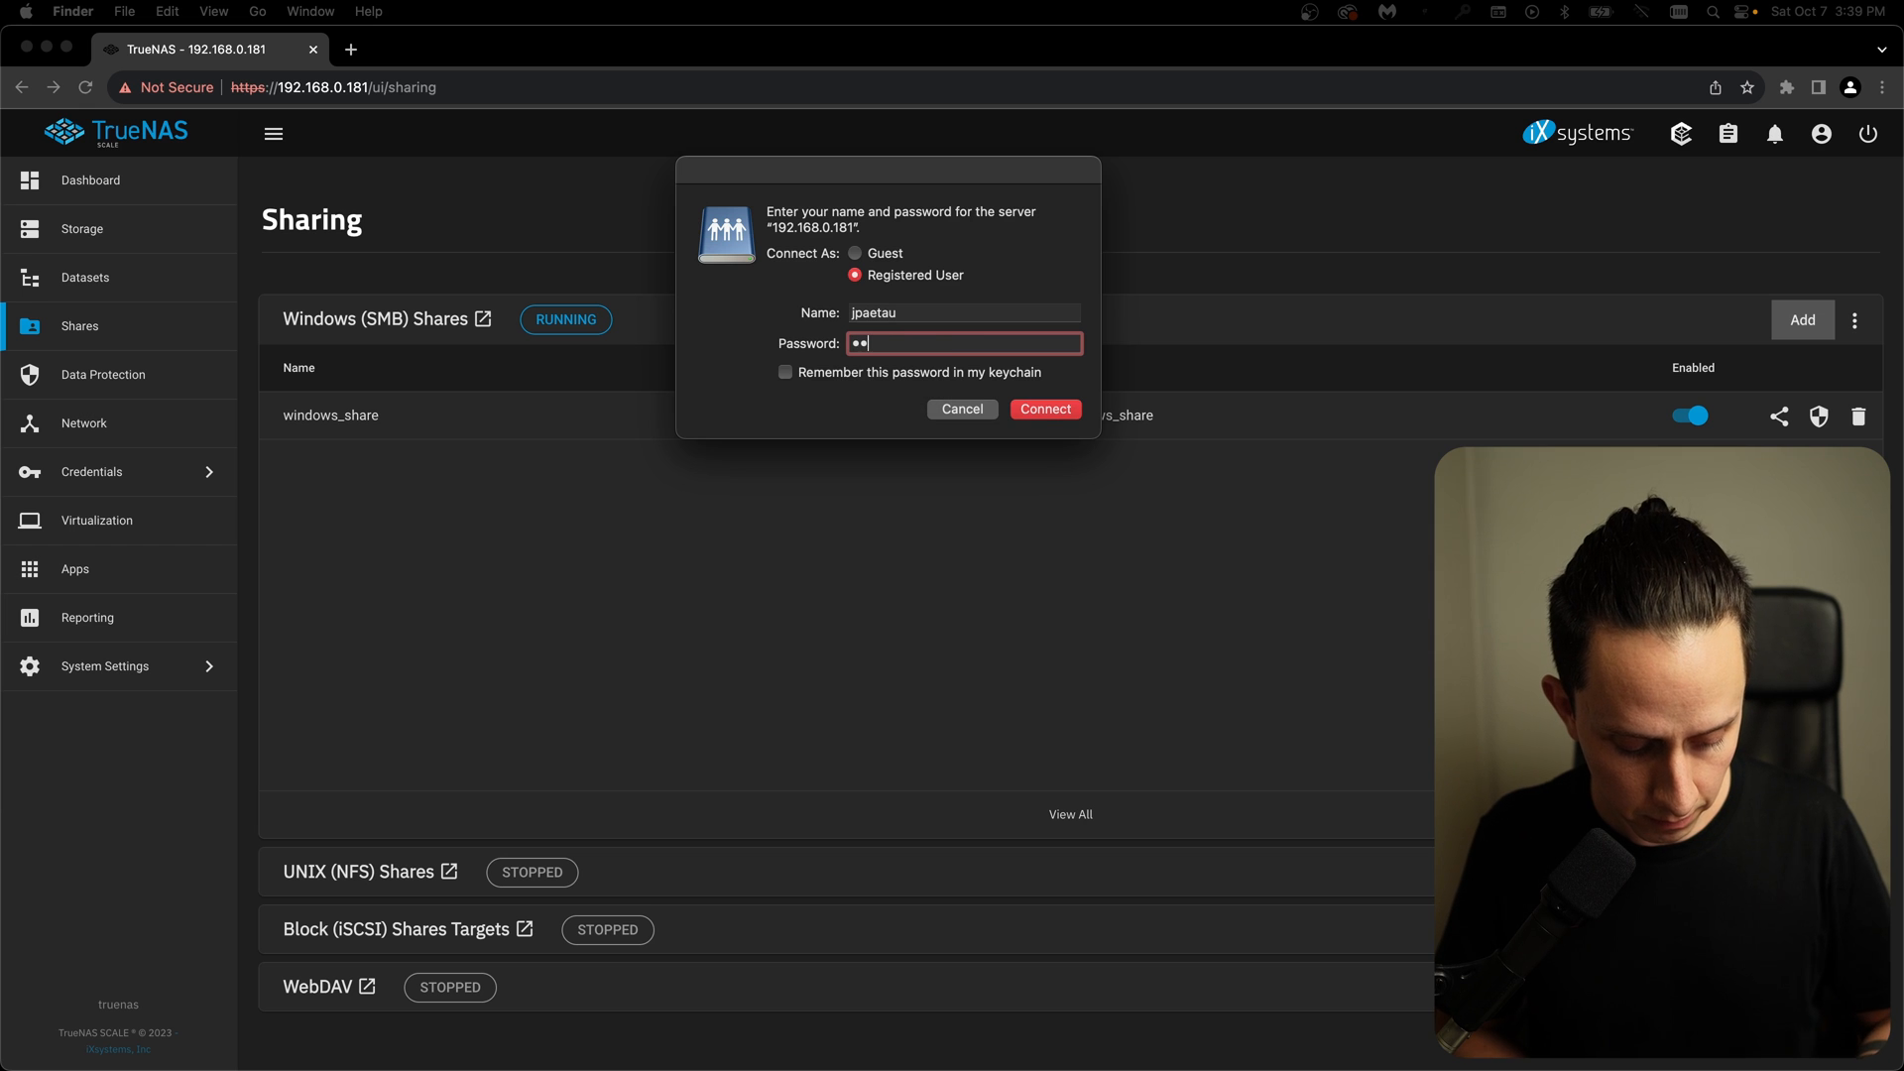
{"action": "type", "text": "***"}
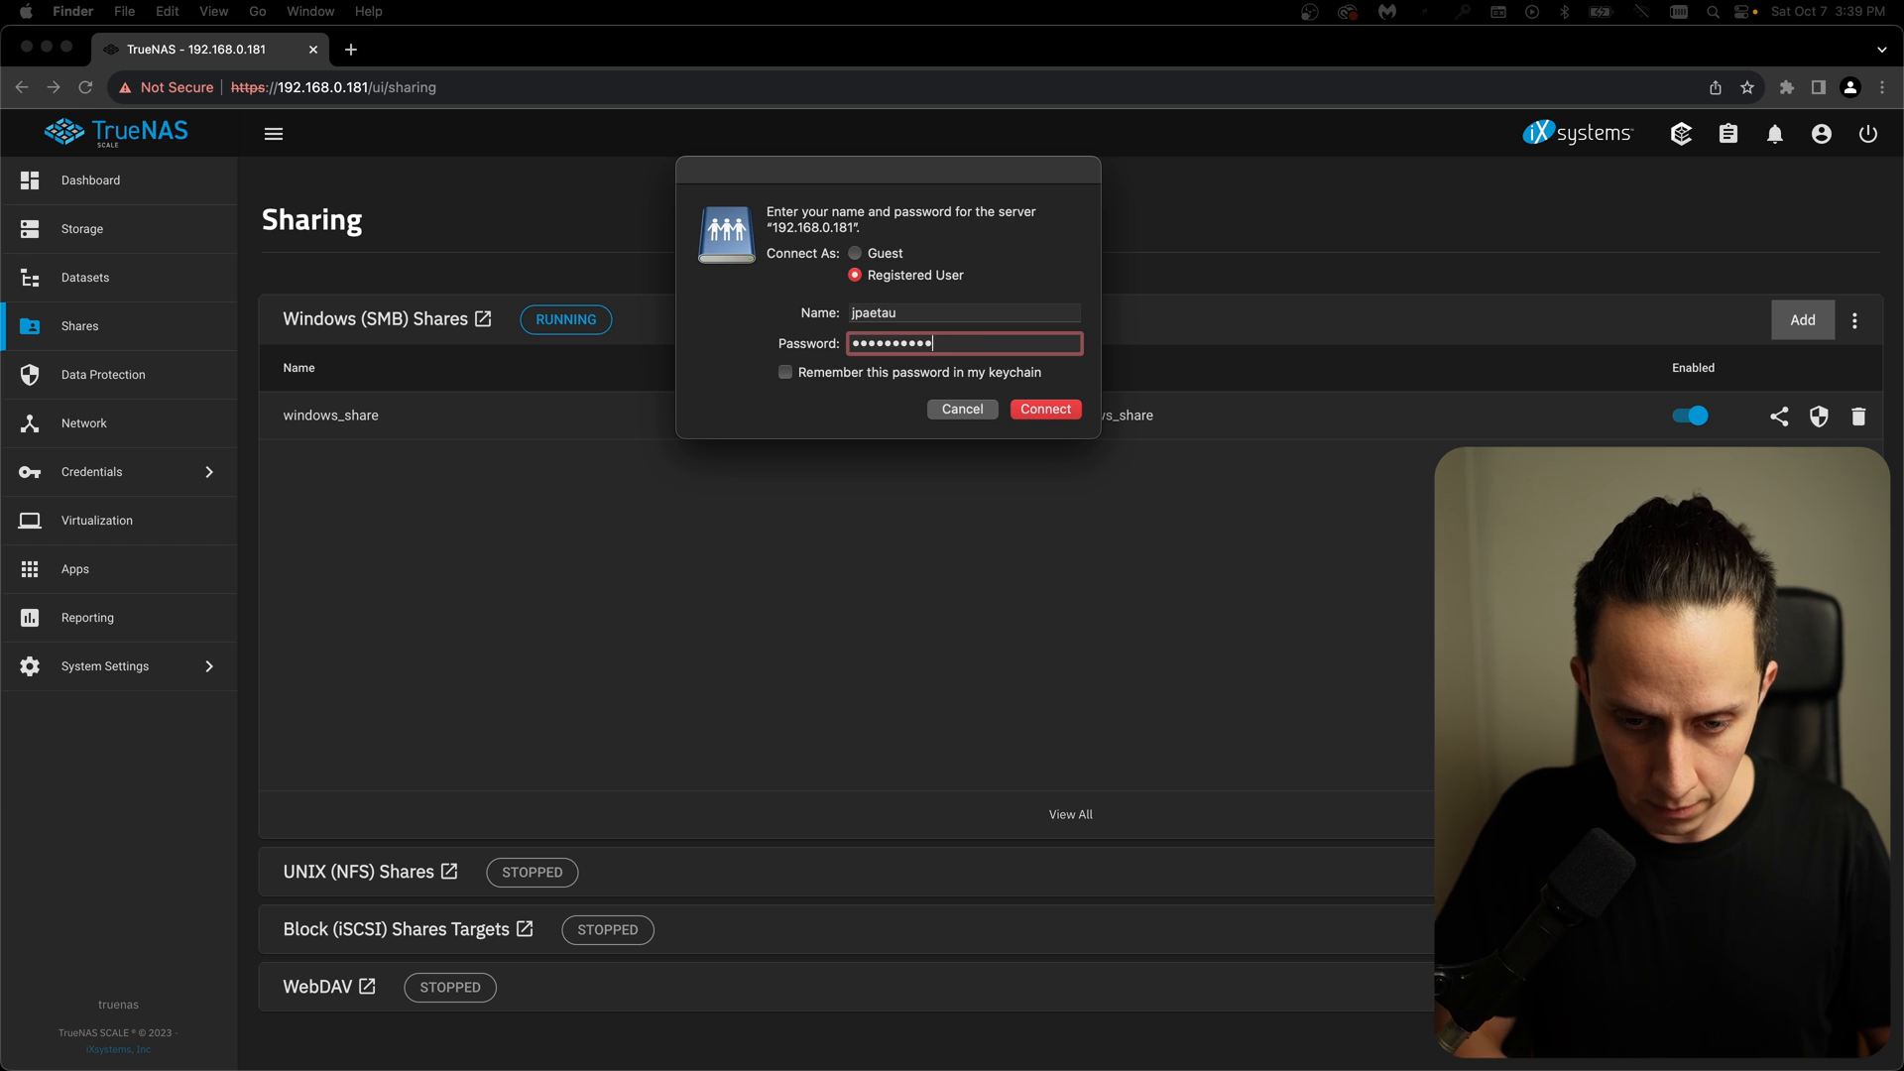
{"action": "key", "text": "Return"}
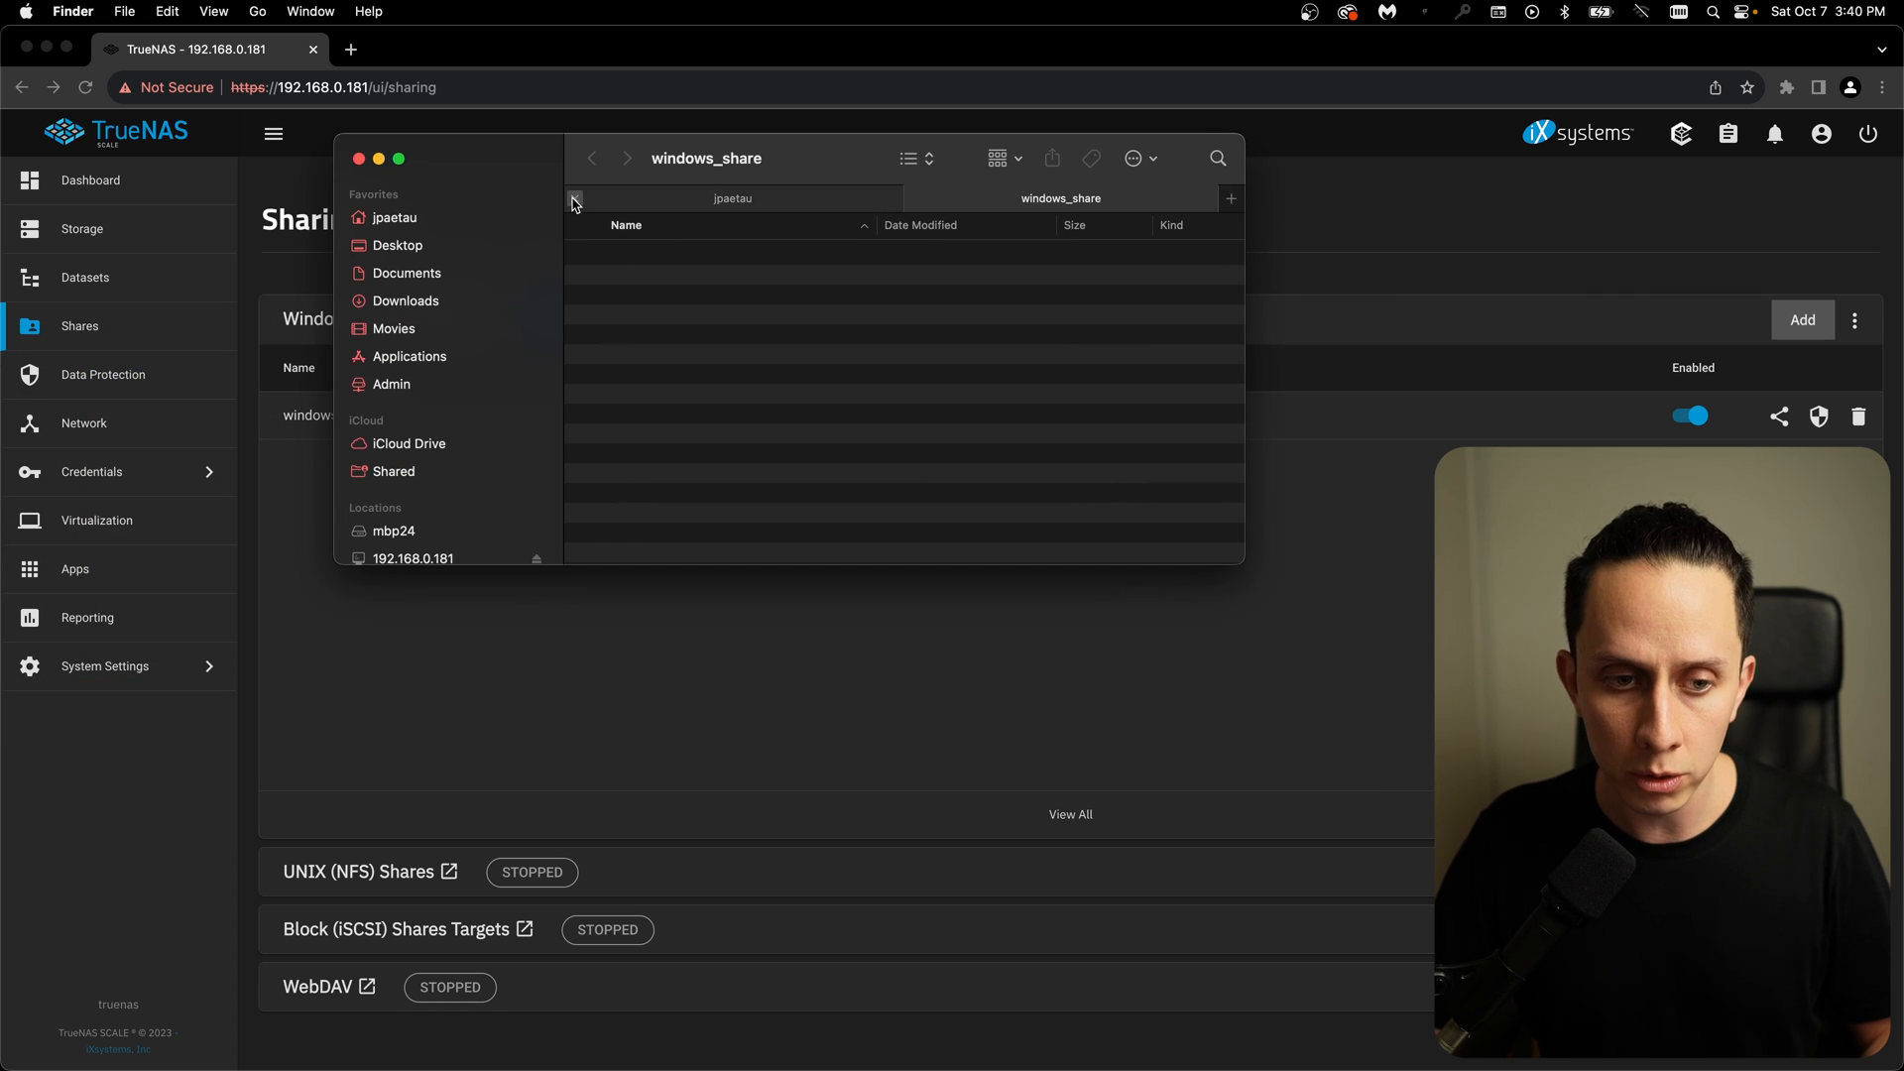
Step: Create a new folder named 'test folder' inside windows_share in Finder
{"action": "left_click", "coordinate": [576, 207]}
{"action": "left_click_drag", "start_coordinate": [1236, 563], "coordinate": [1413, 780]}
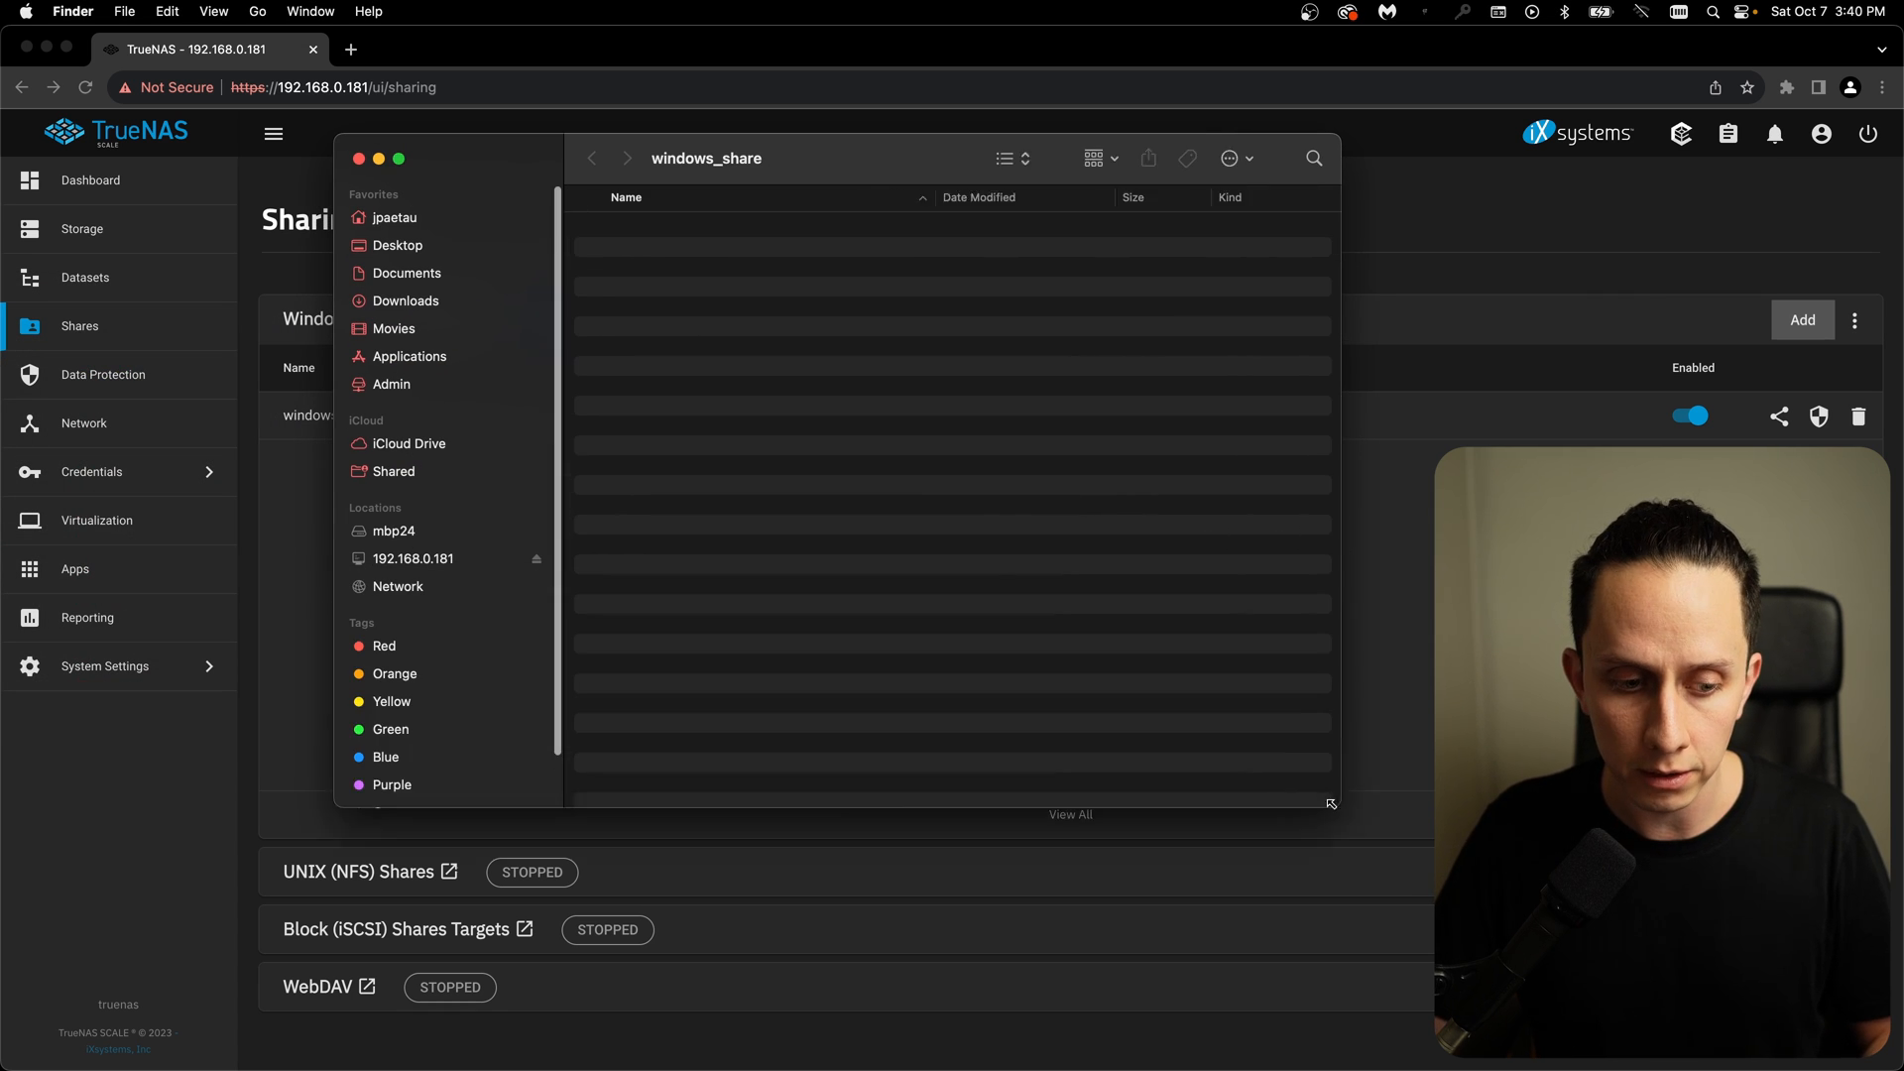
{"action": "right_click", "coordinate": [684, 266]}
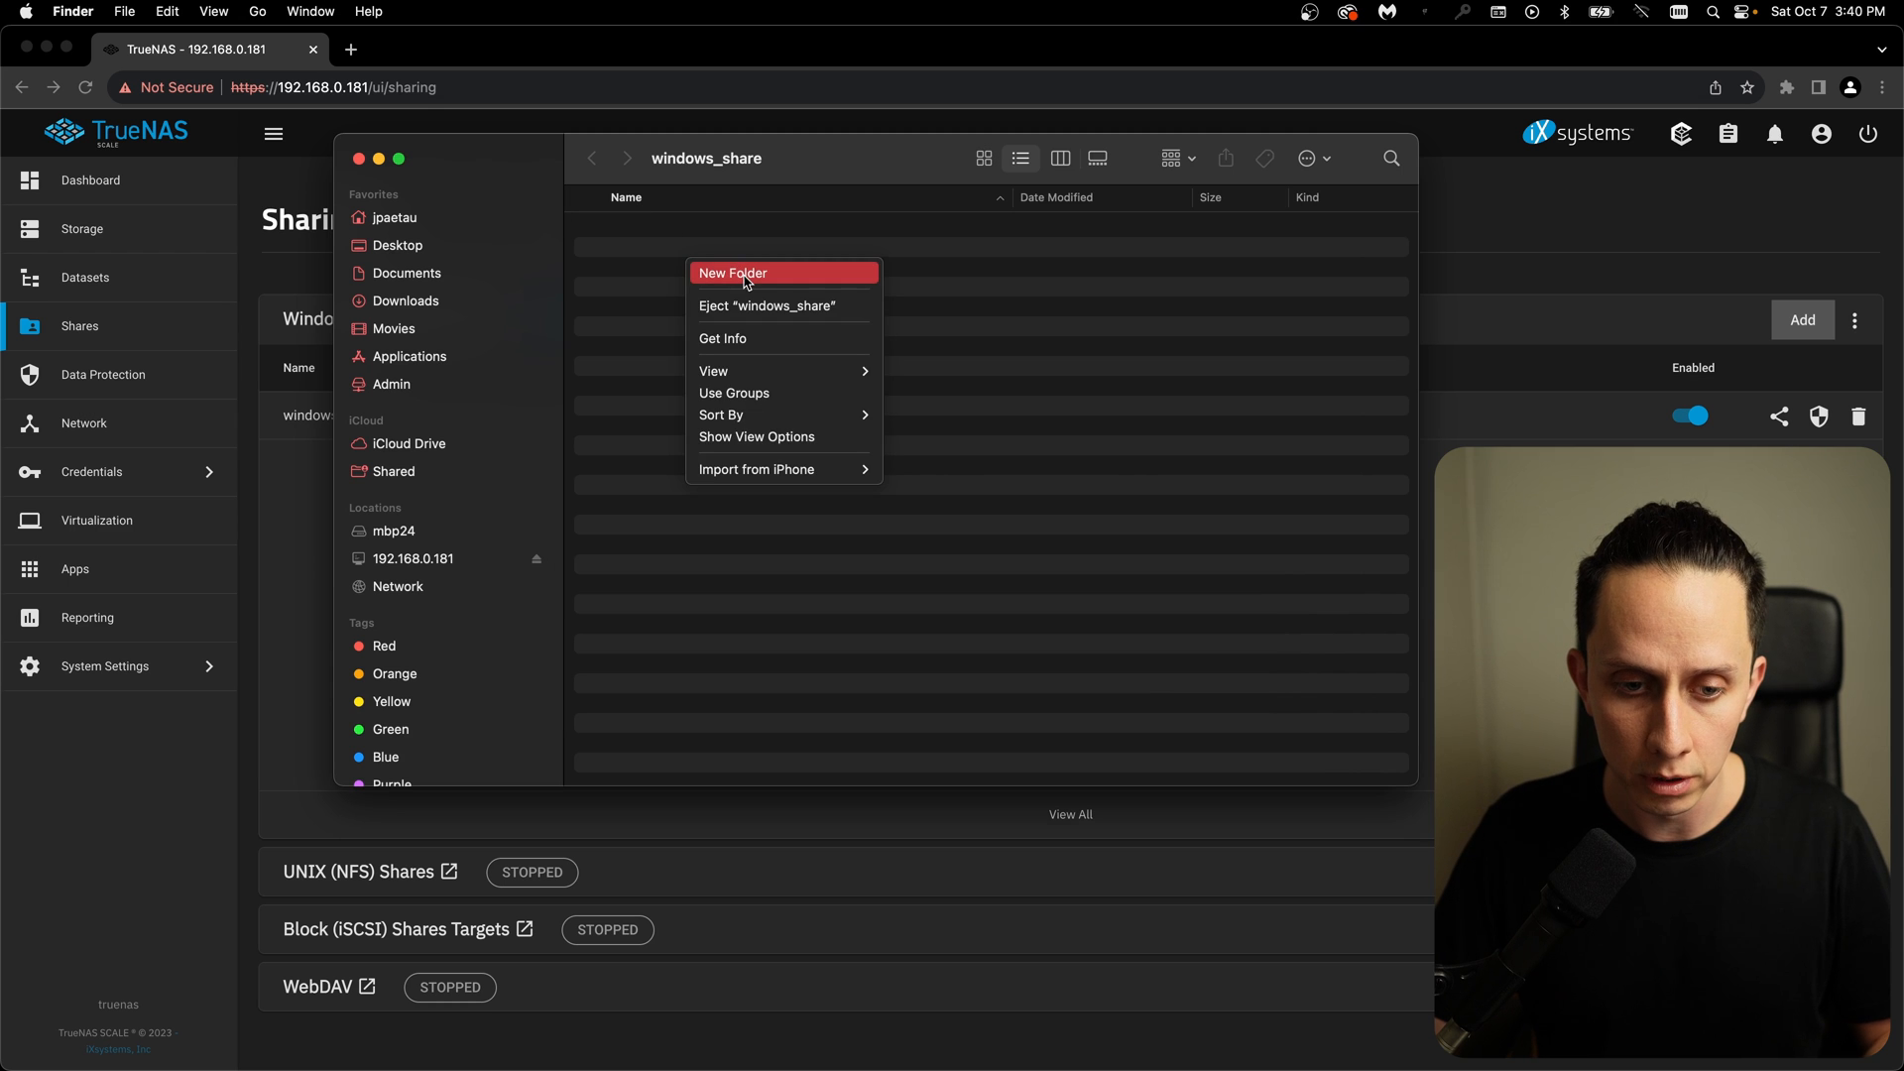
{"action": "left_click", "coordinate": [733, 272]}
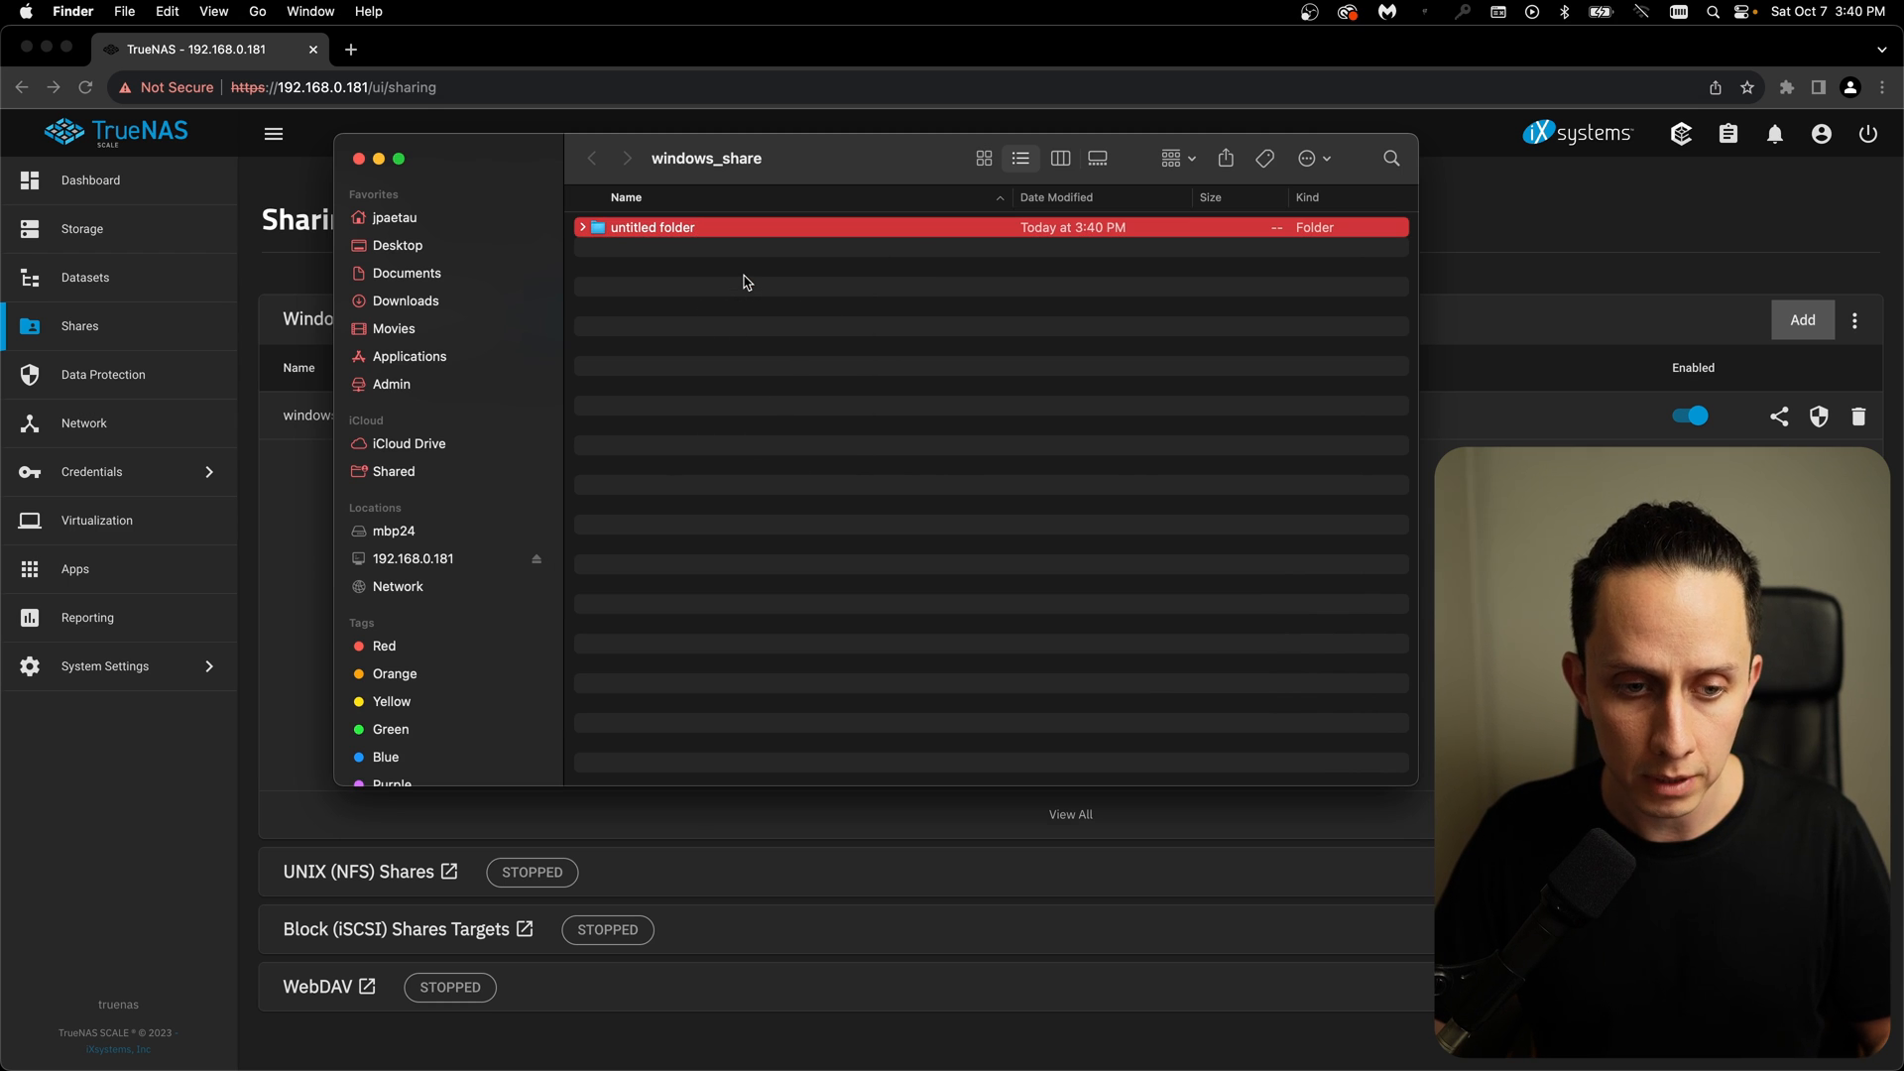
{"action": "right_click", "coordinate": [597, 229]}
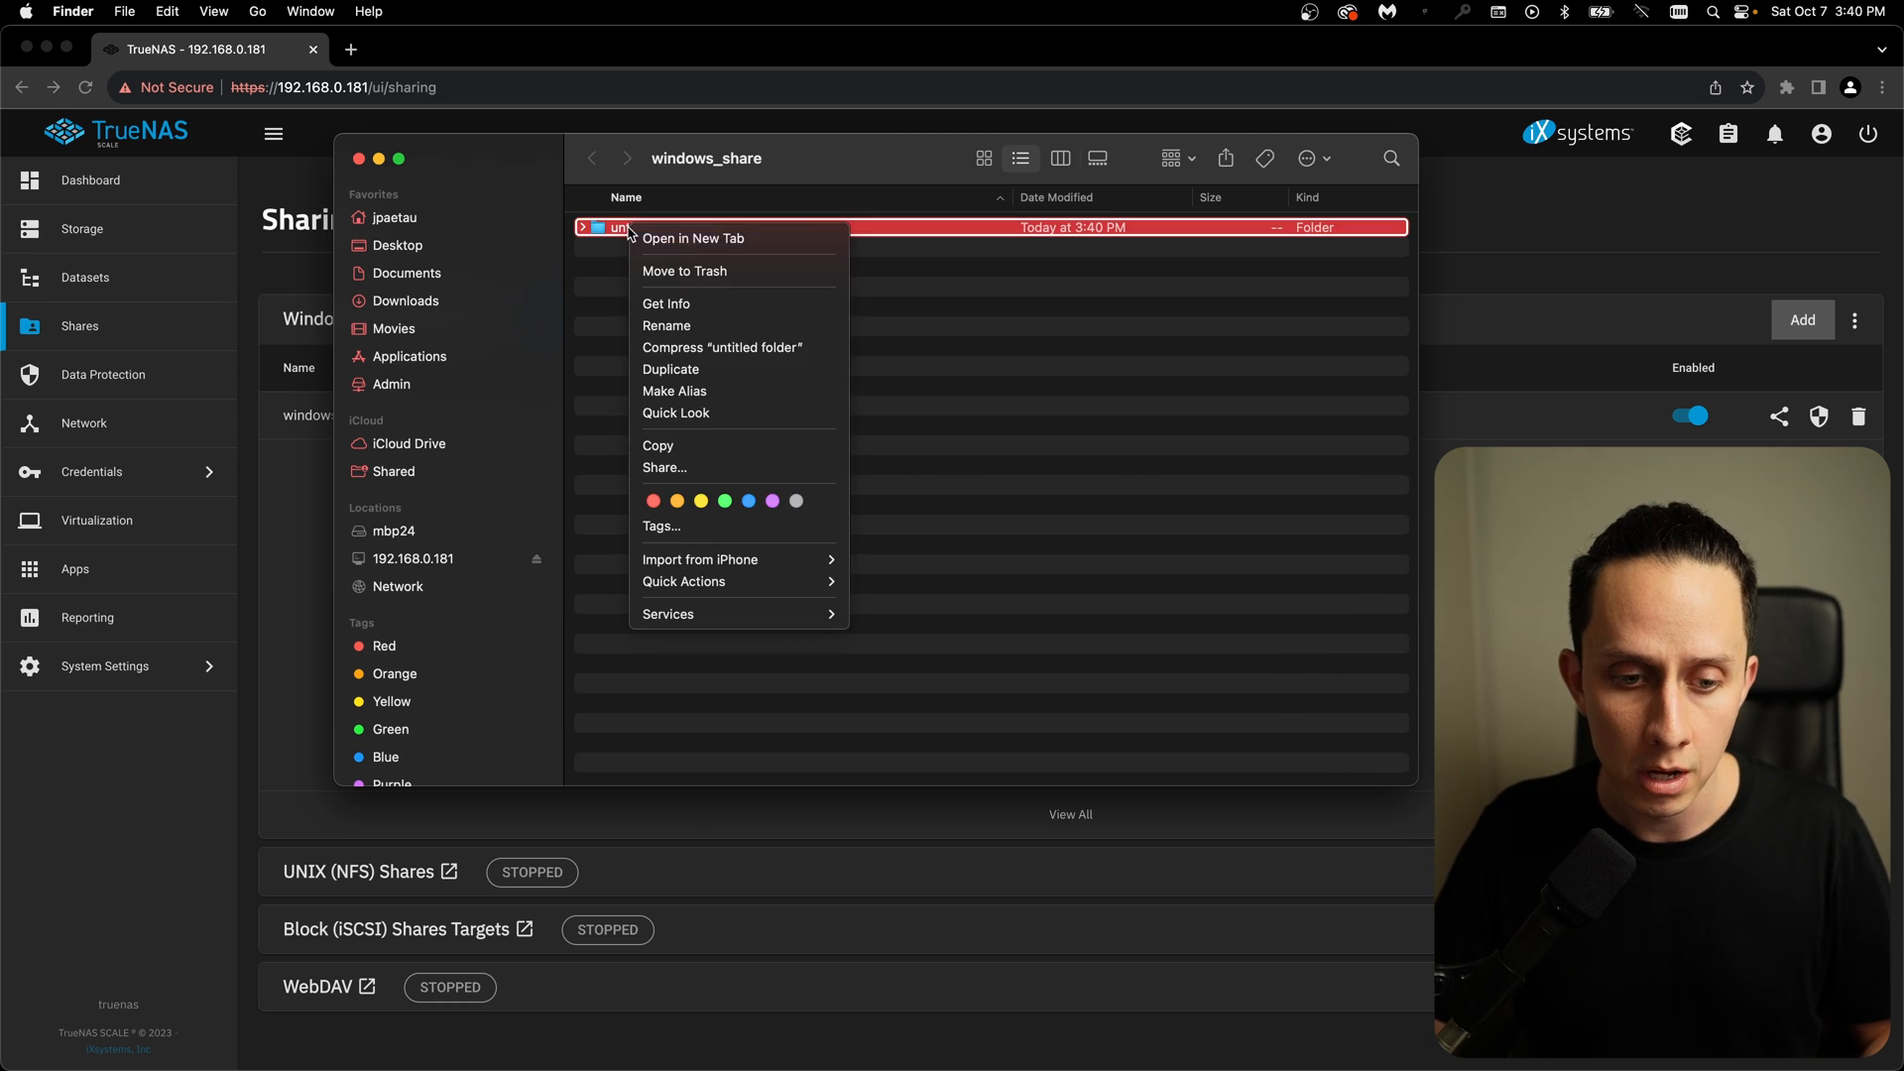
{"action": "left_click", "coordinate": [667, 325]}
{"action": "type", "text": "test folder"}
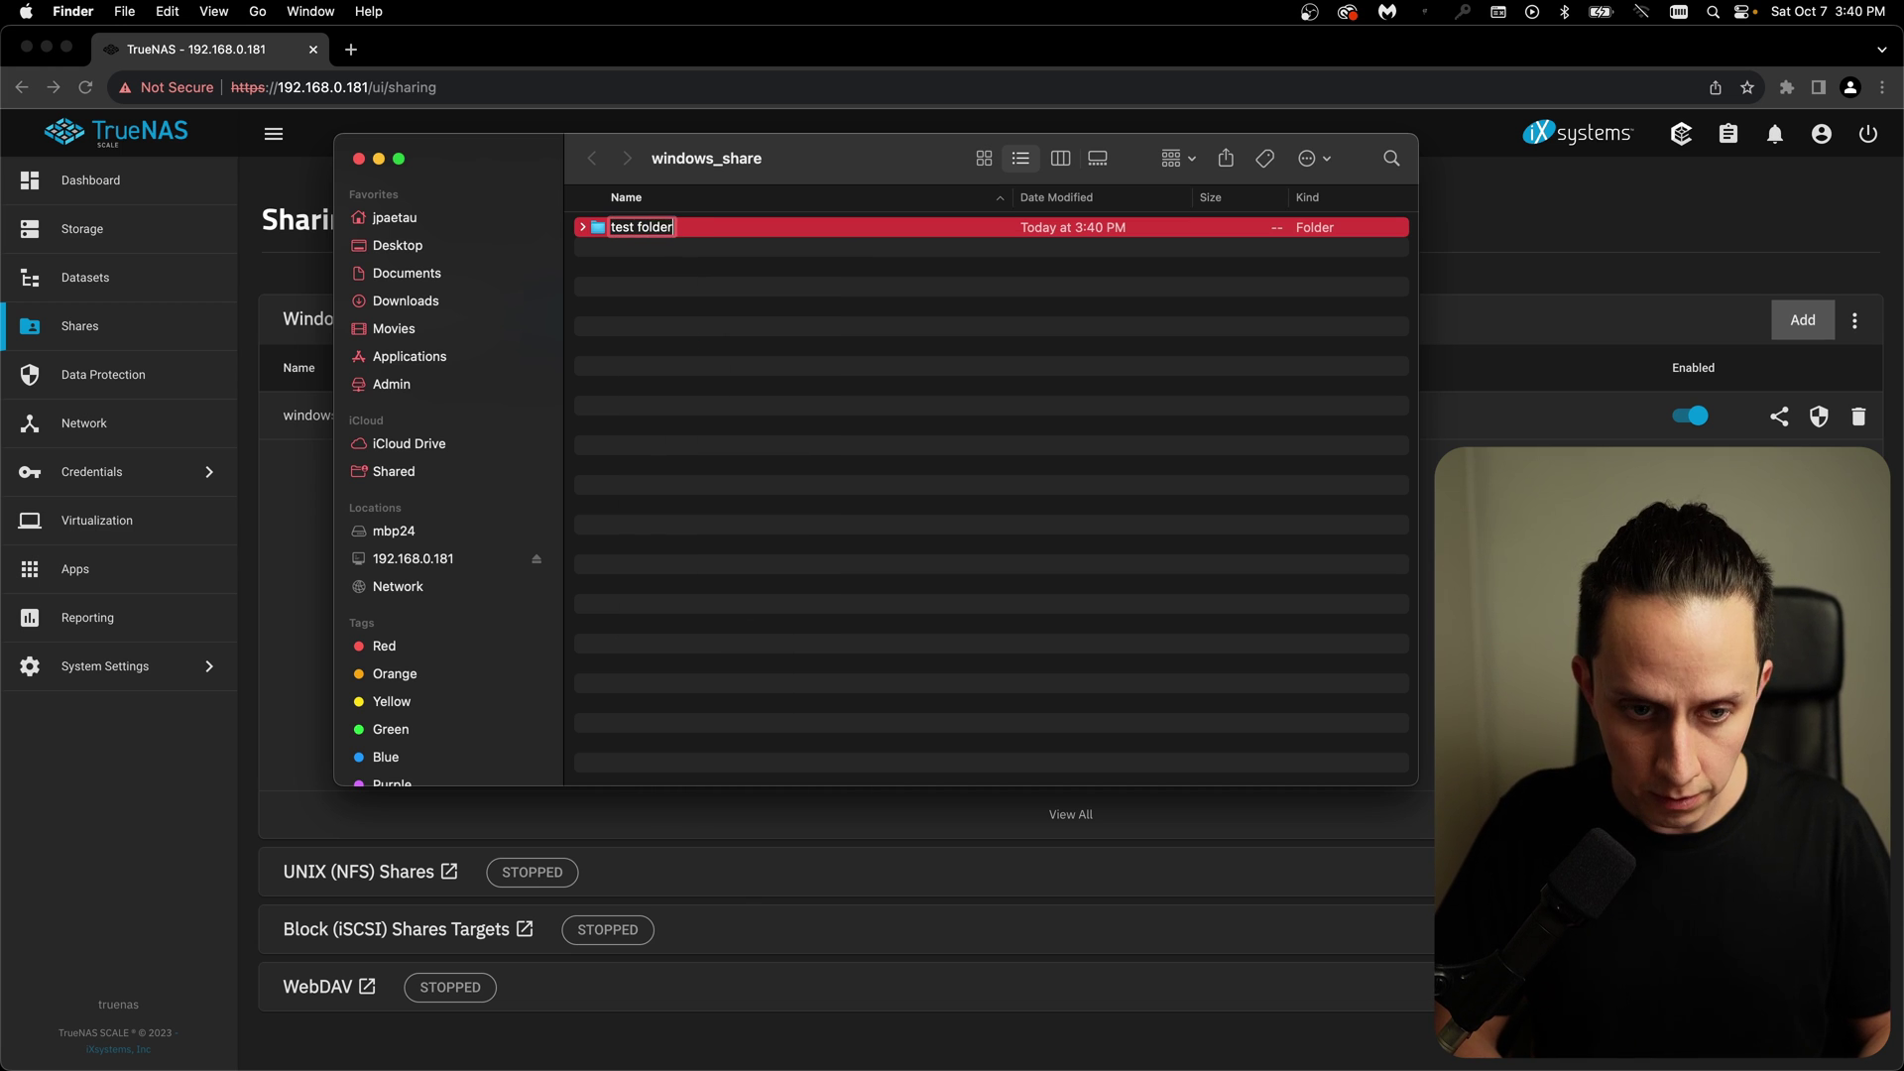
{"action": "key", "text": "Return"}
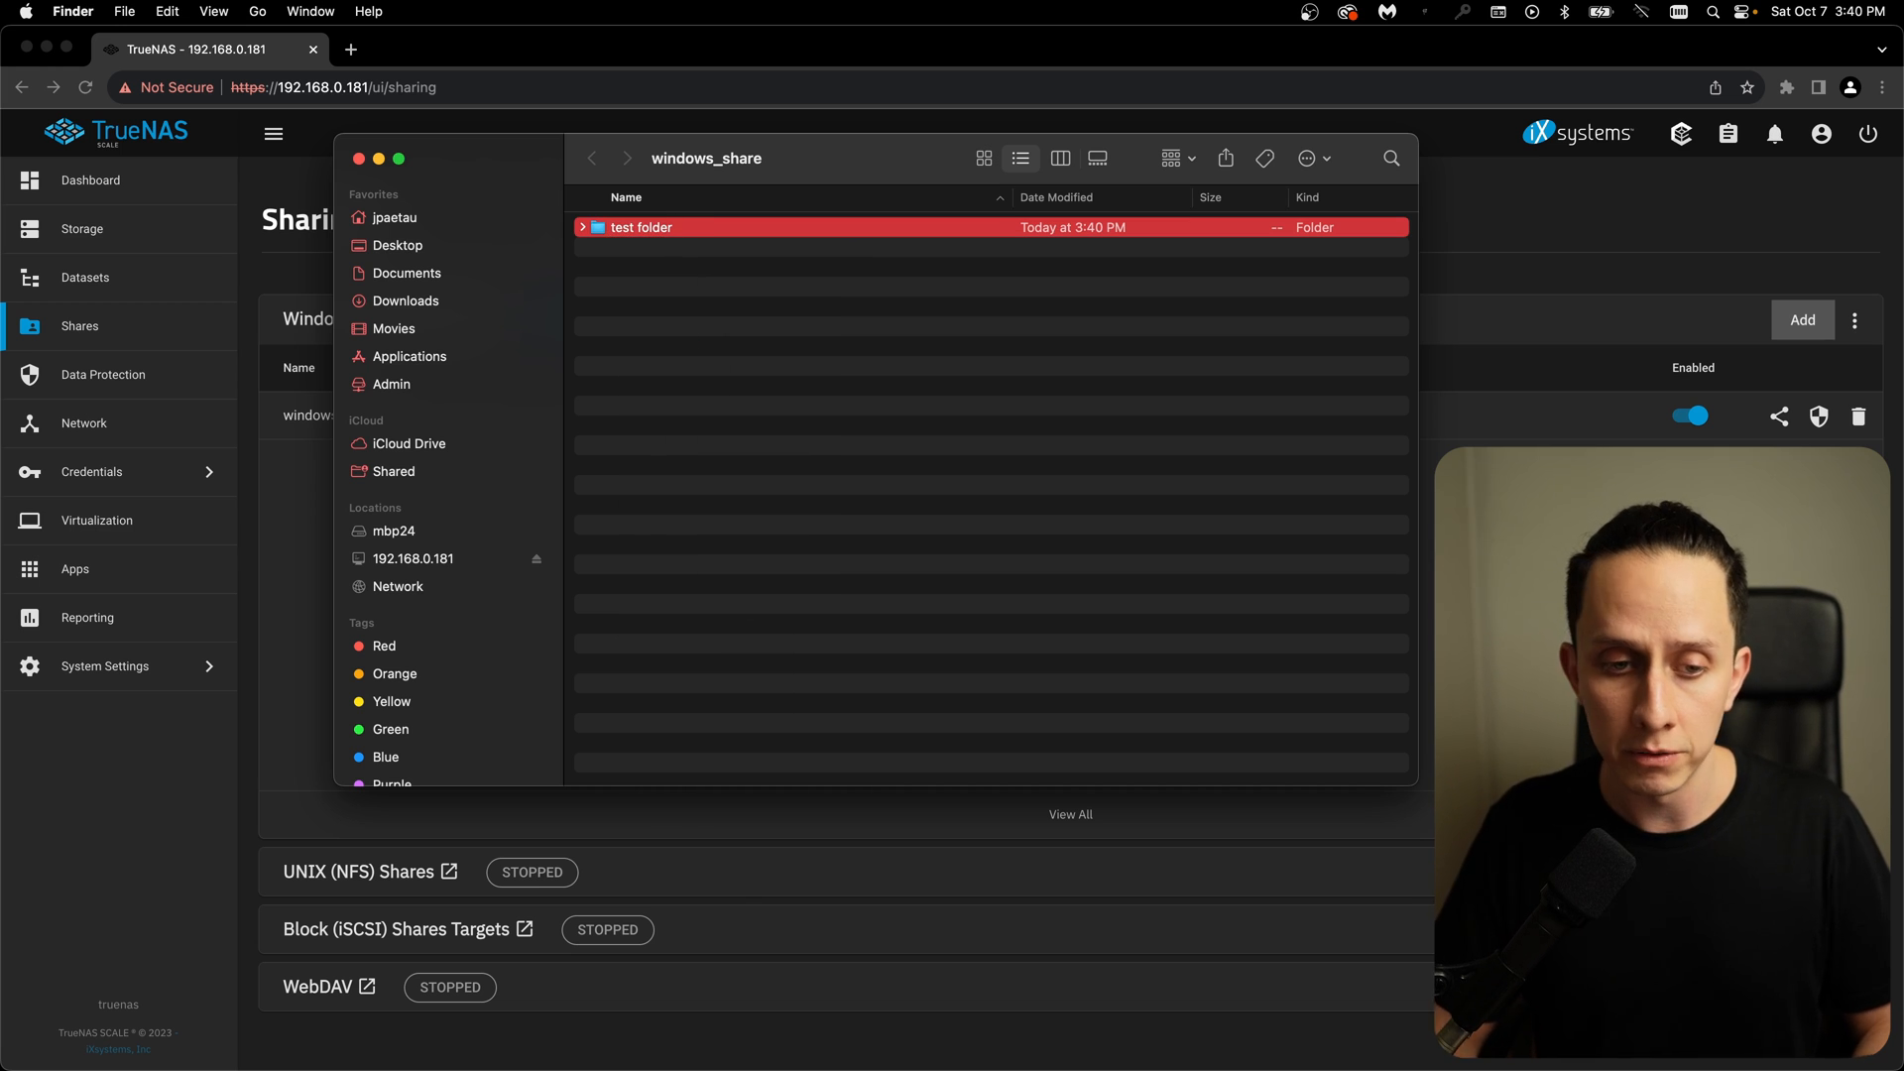
Step: Delete 'test folder' from windows_share, confirming permanent deletion
{"action": "right_click", "coordinate": [623, 235]}
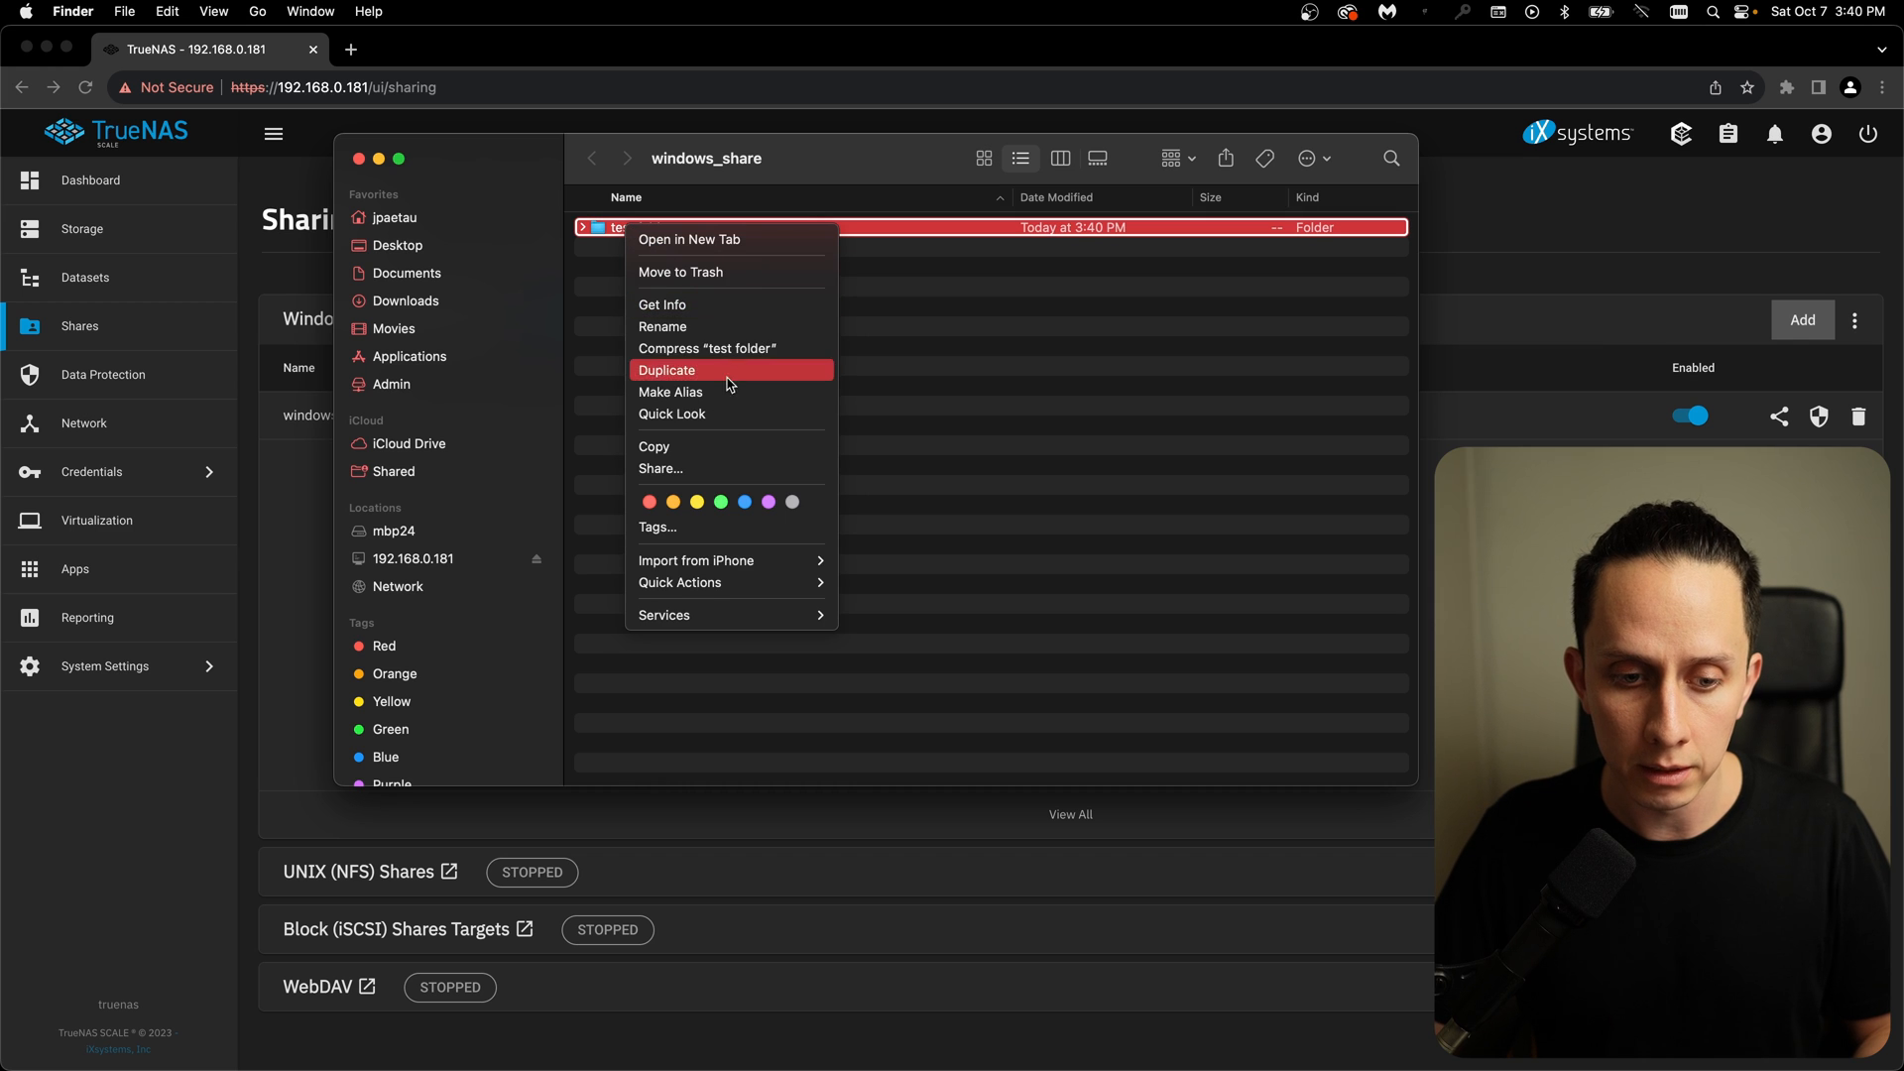
{"action": "left_click", "coordinate": [681, 271]}
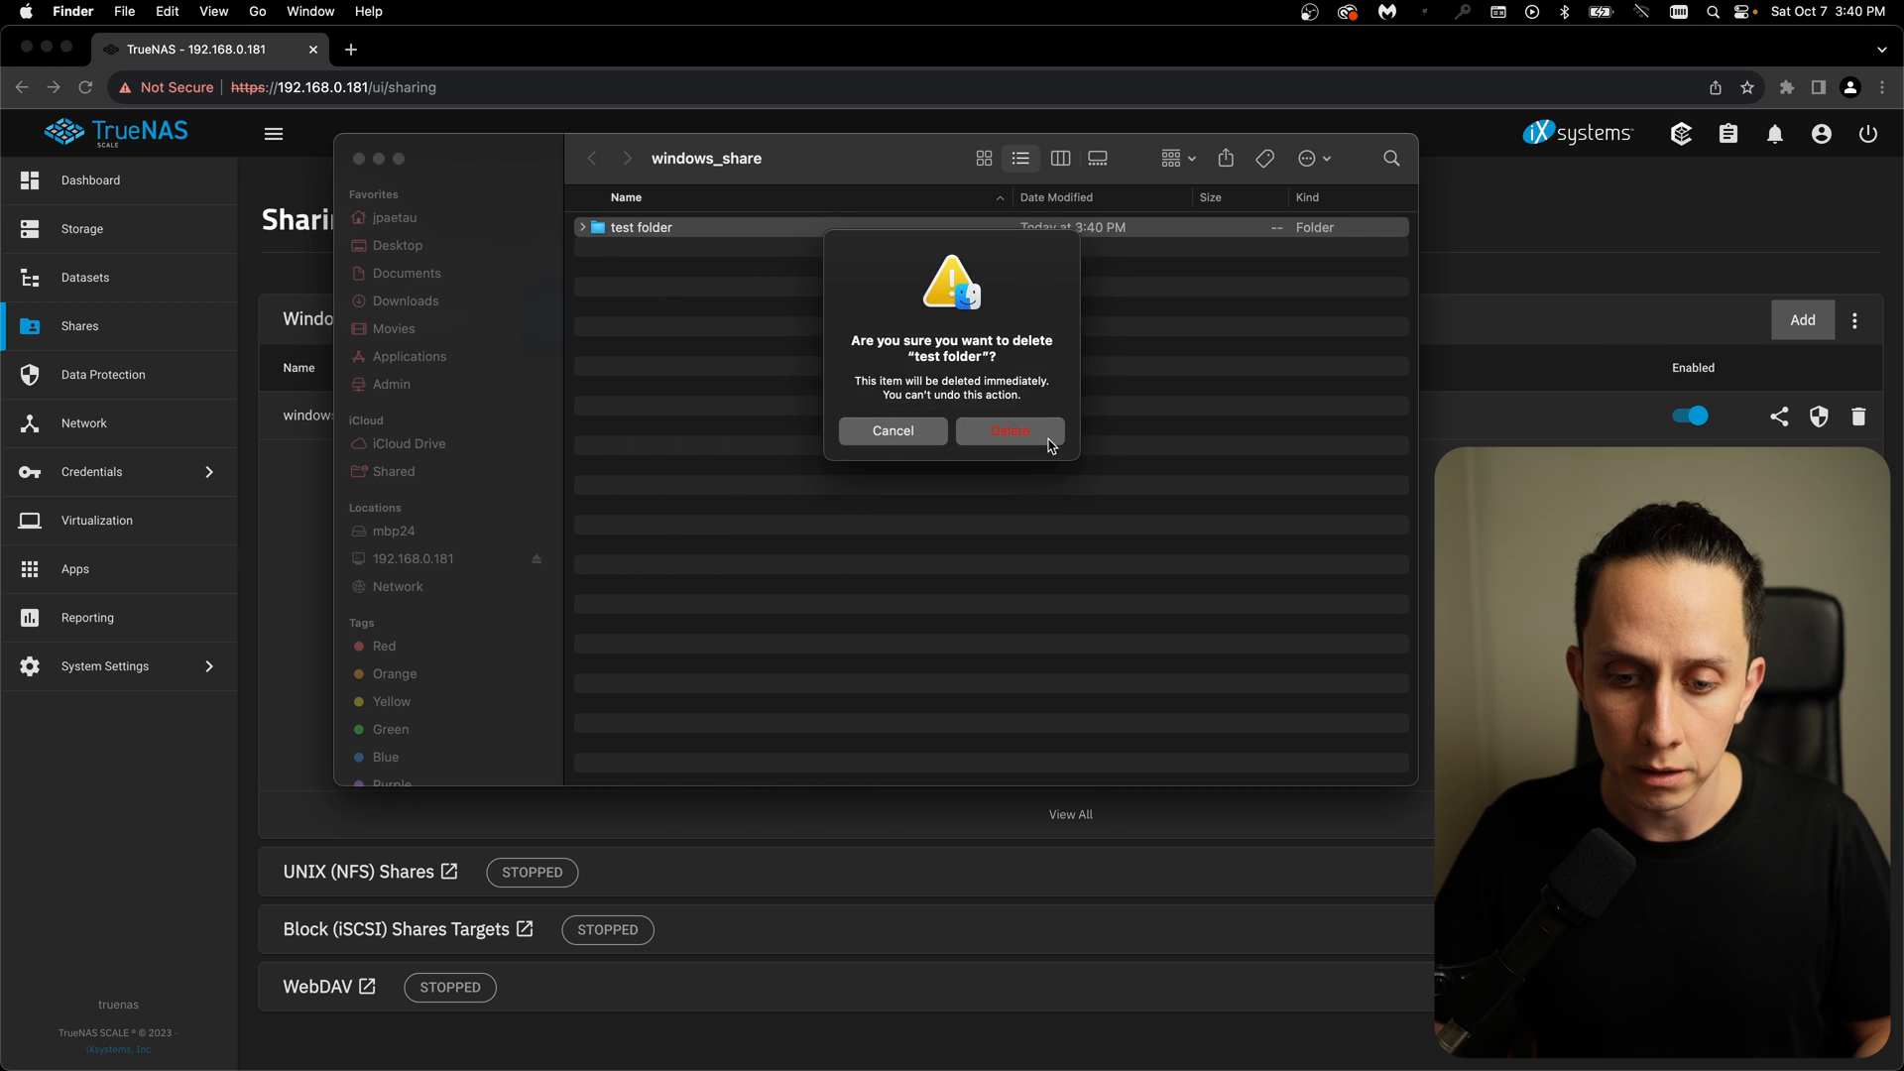
{"action": "left_click", "coordinate": [1011, 442]}
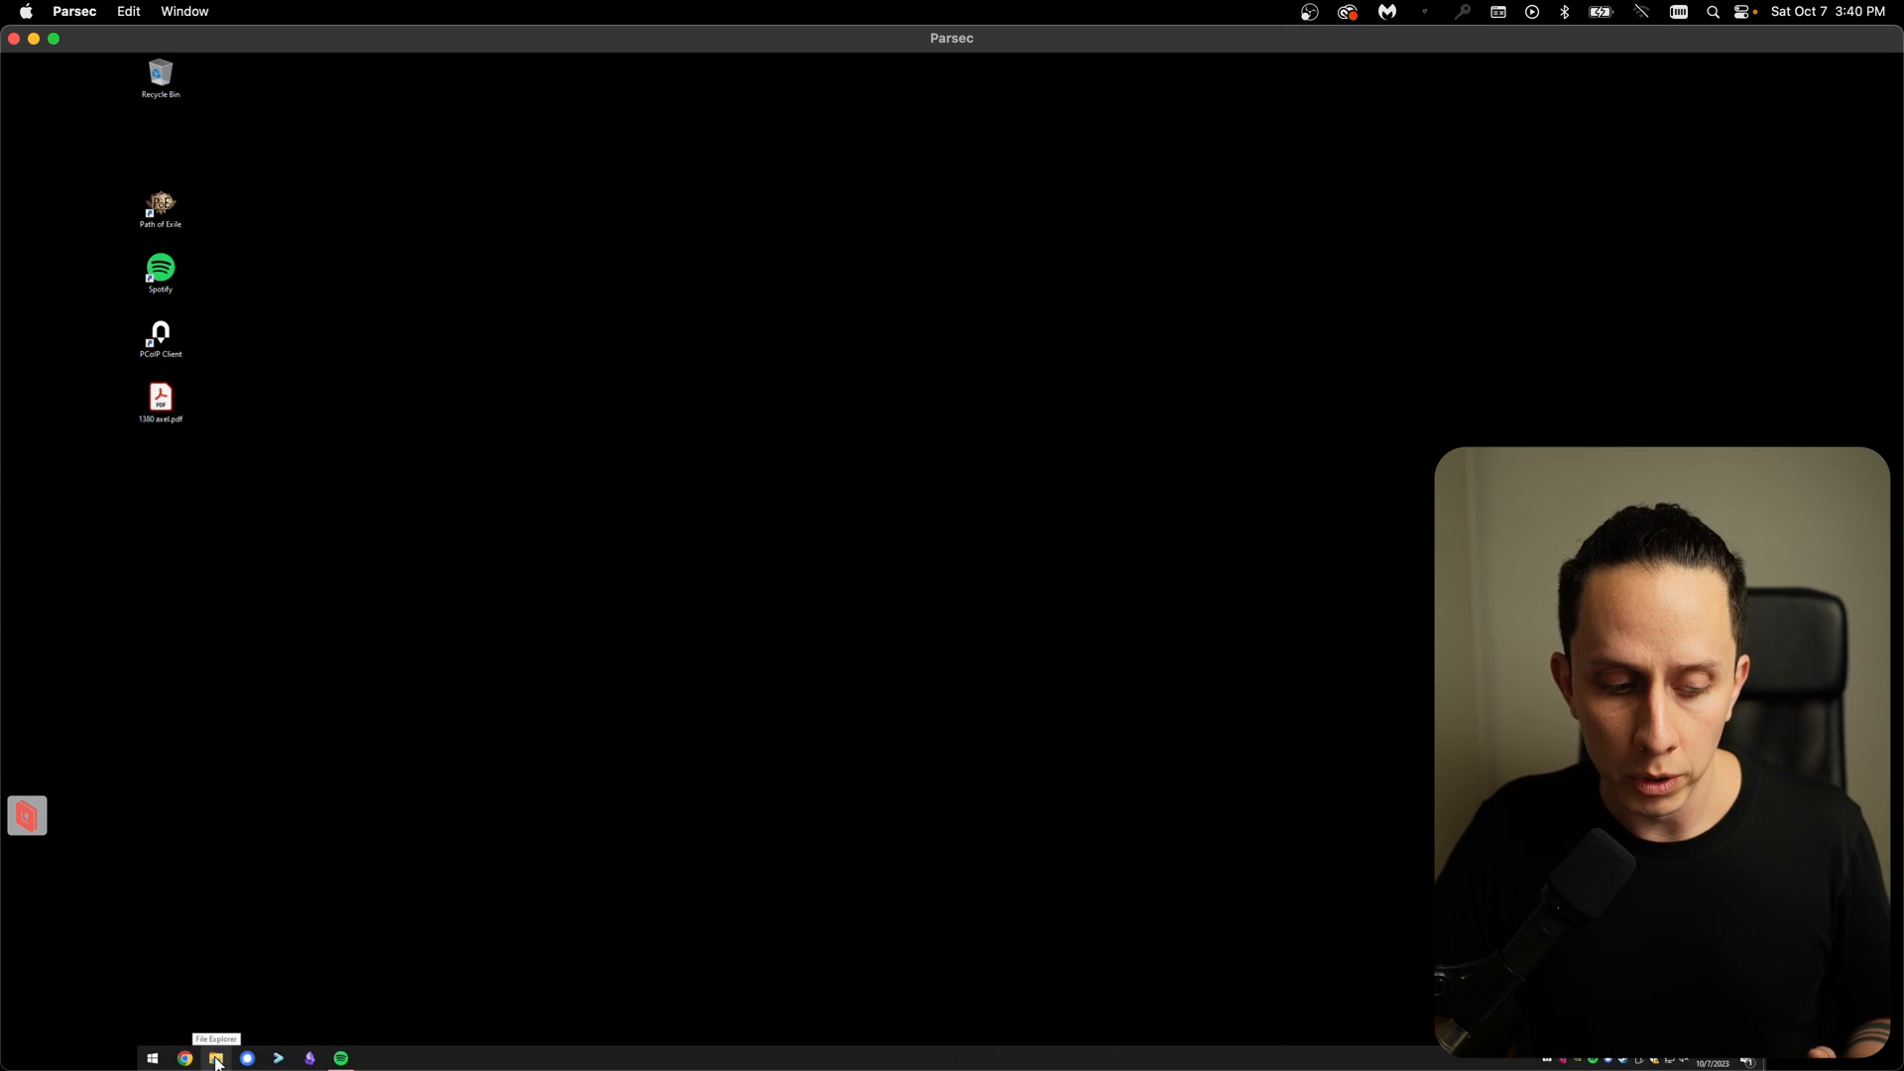
Step: Browse to \\192.168.0.181 in Windows File Explorer and sign in with the network credentials
{"action": "left_click", "coordinate": [217, 1060]}
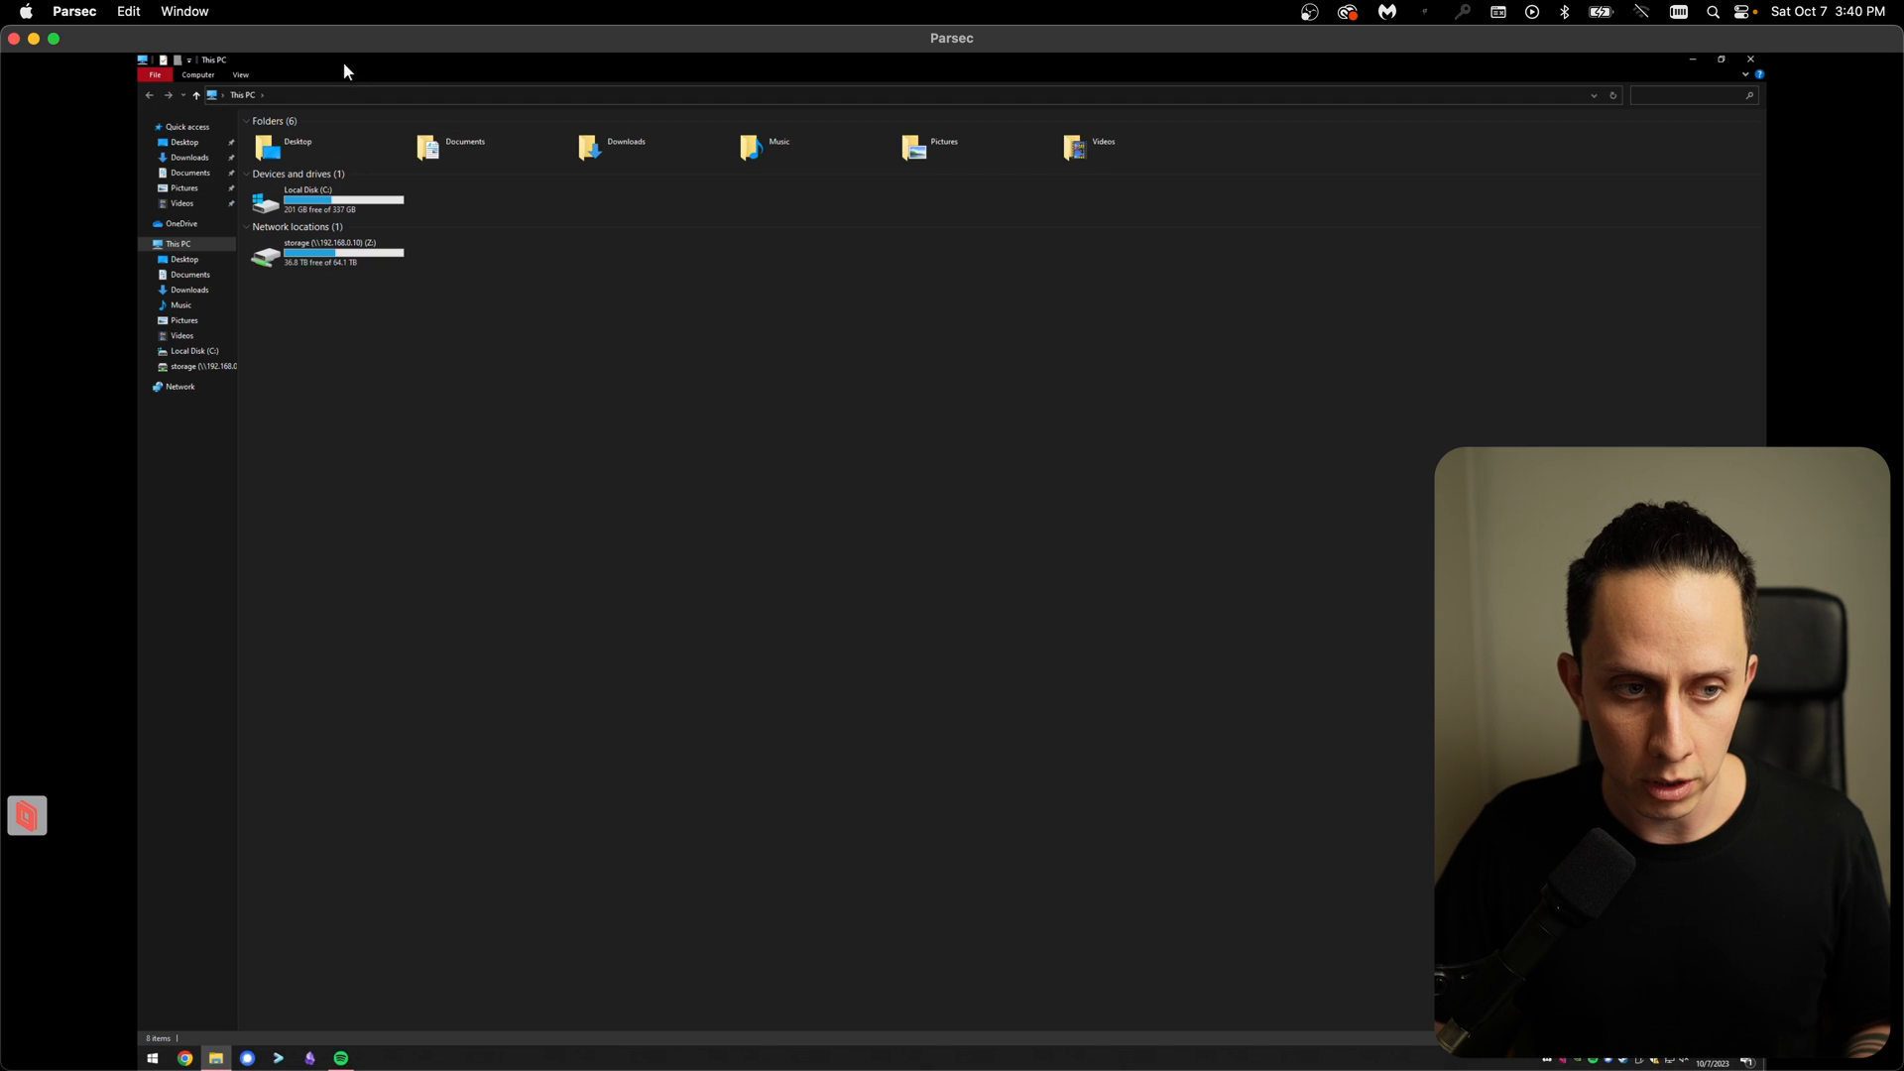
{"action": "left_click", "coordinate": [313, 94]}
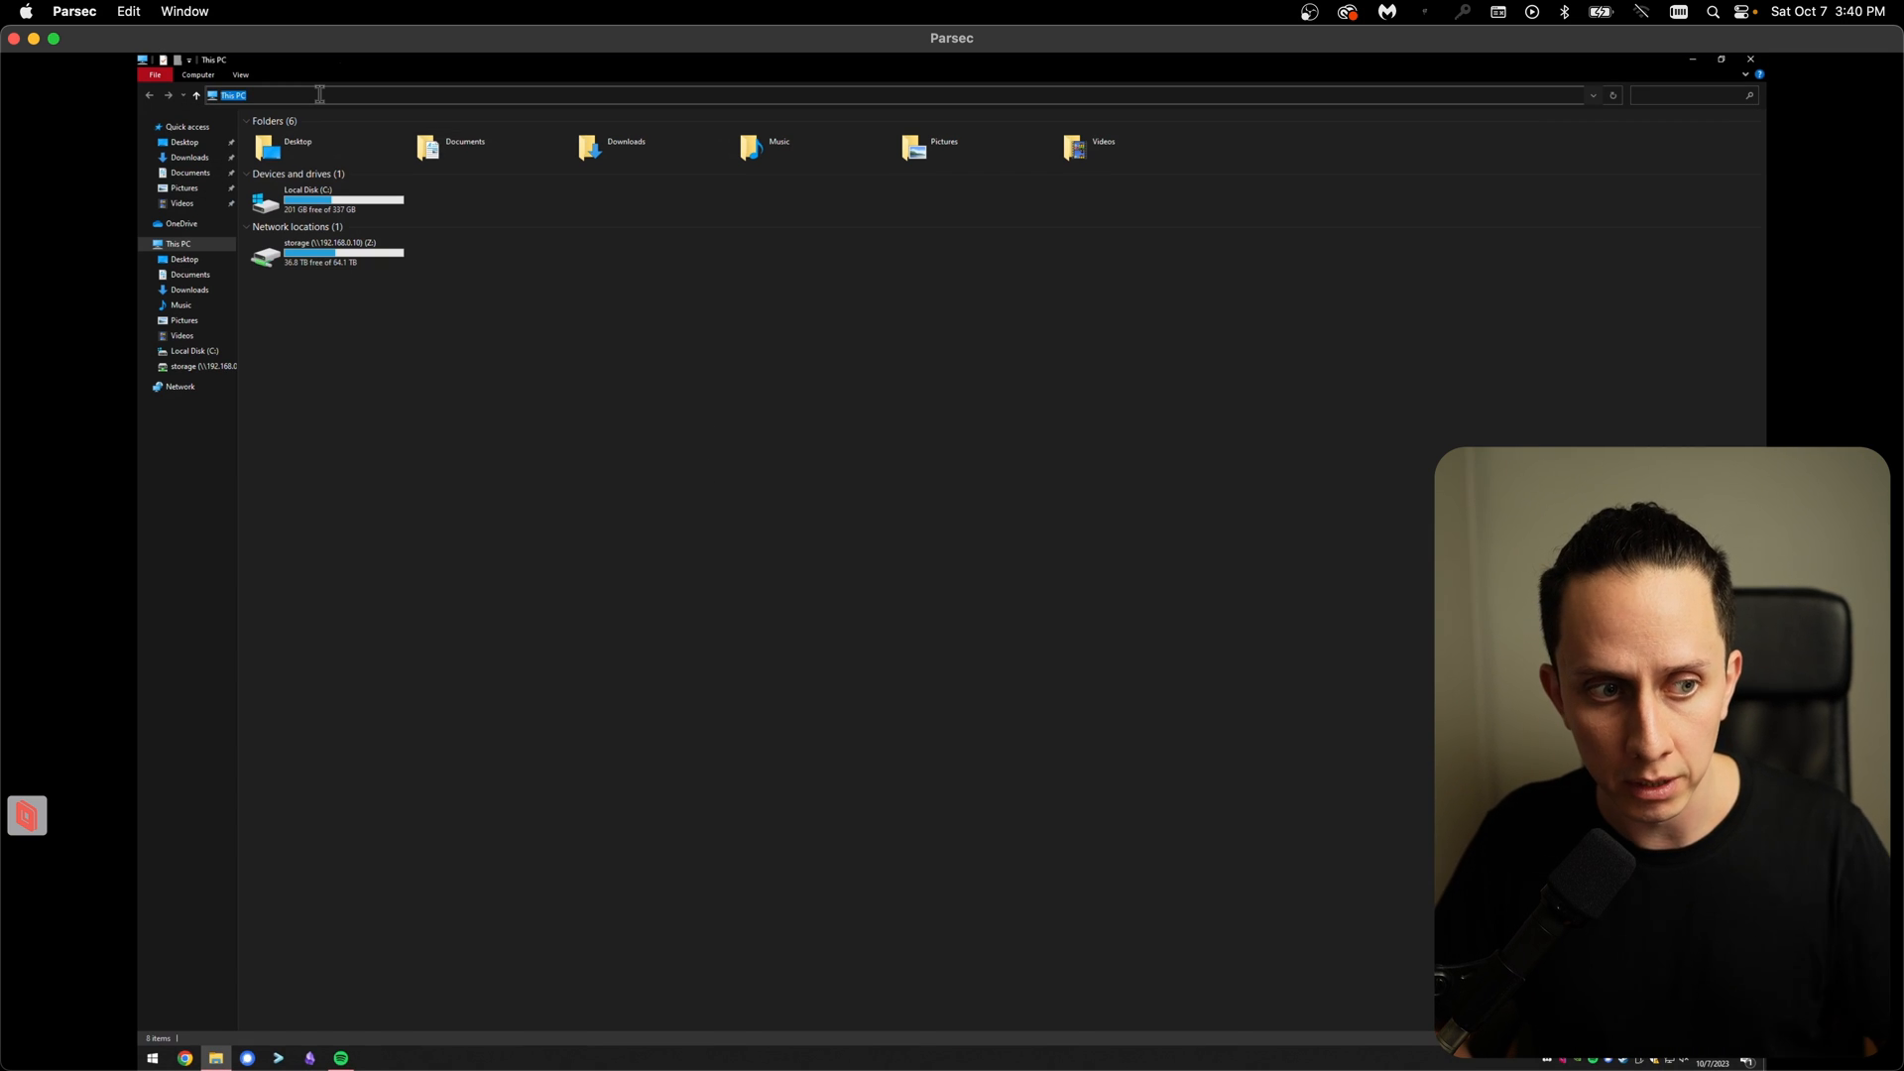
{"action": "type", "text": "\\\\192.168.0.181"}
{"action": "key", "text": "Down"}
{"action": "key", "text": "Down"}
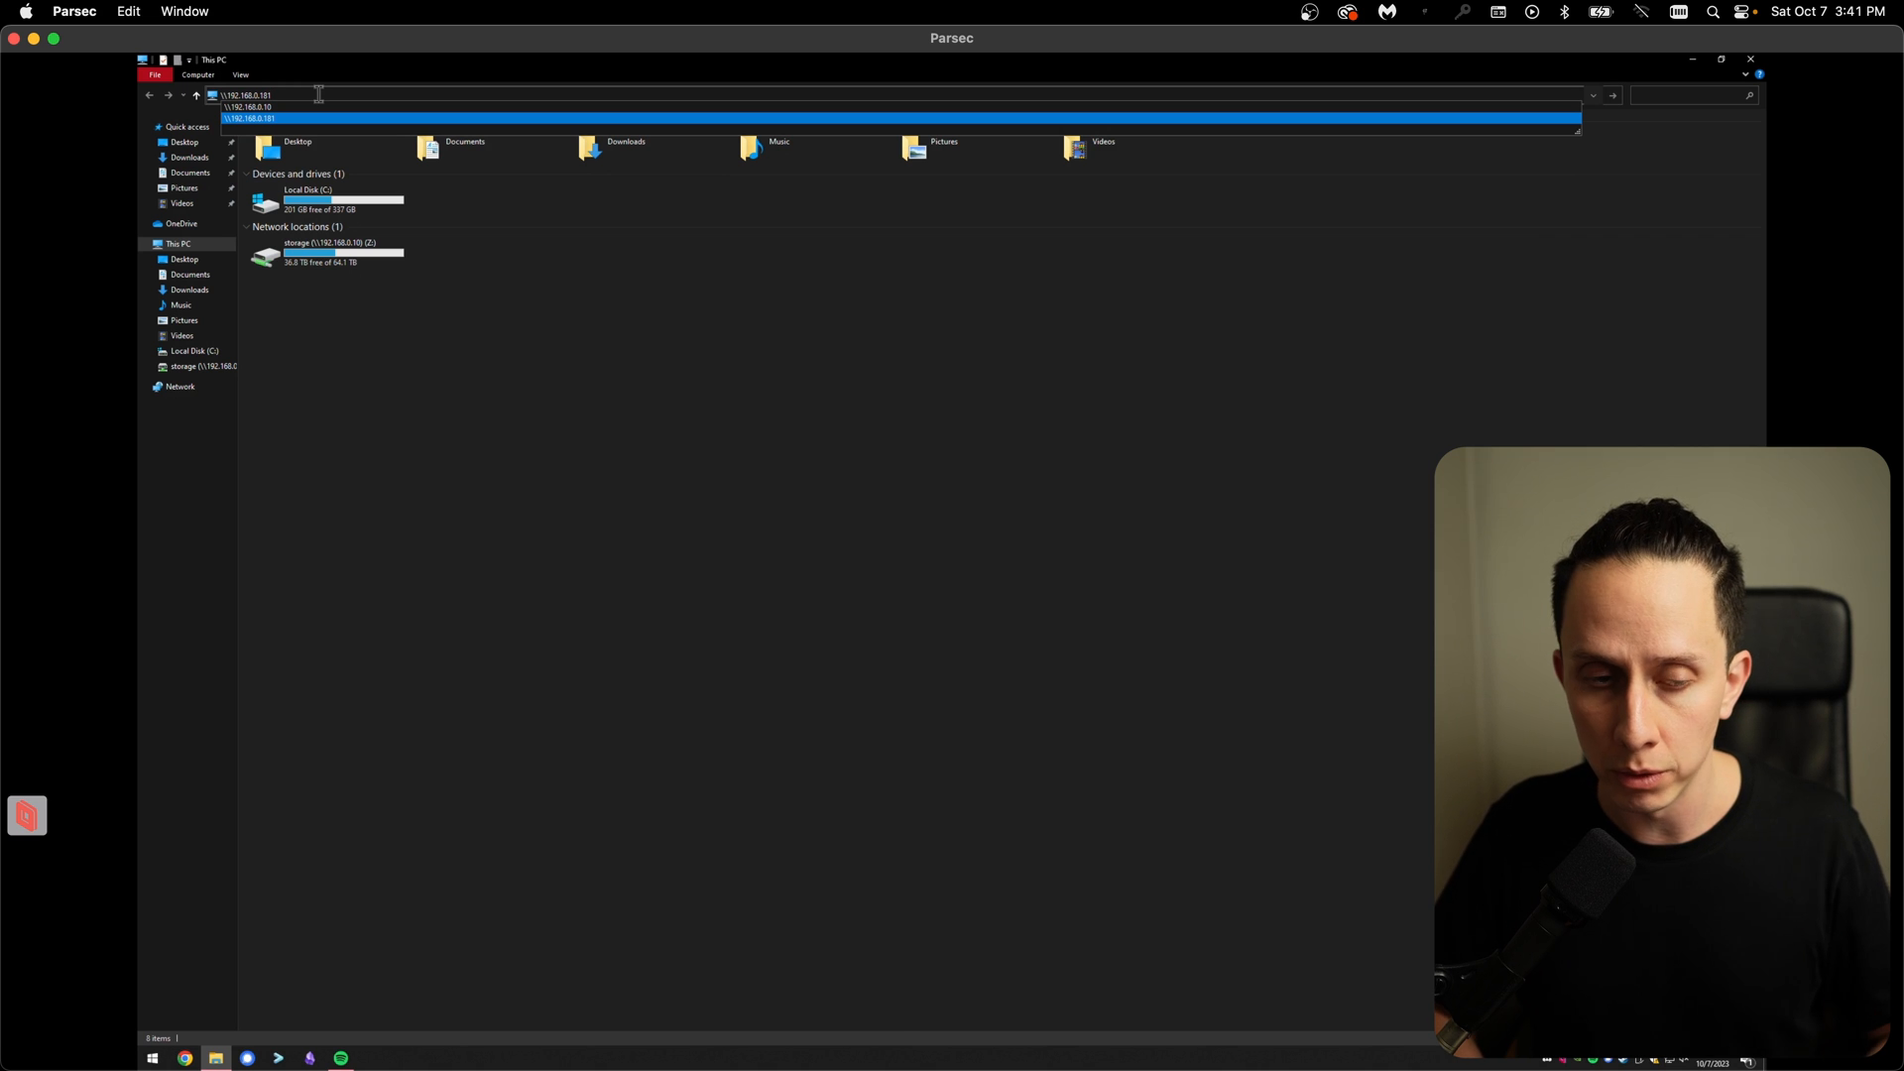
{"action": "key", "text": "Return"}
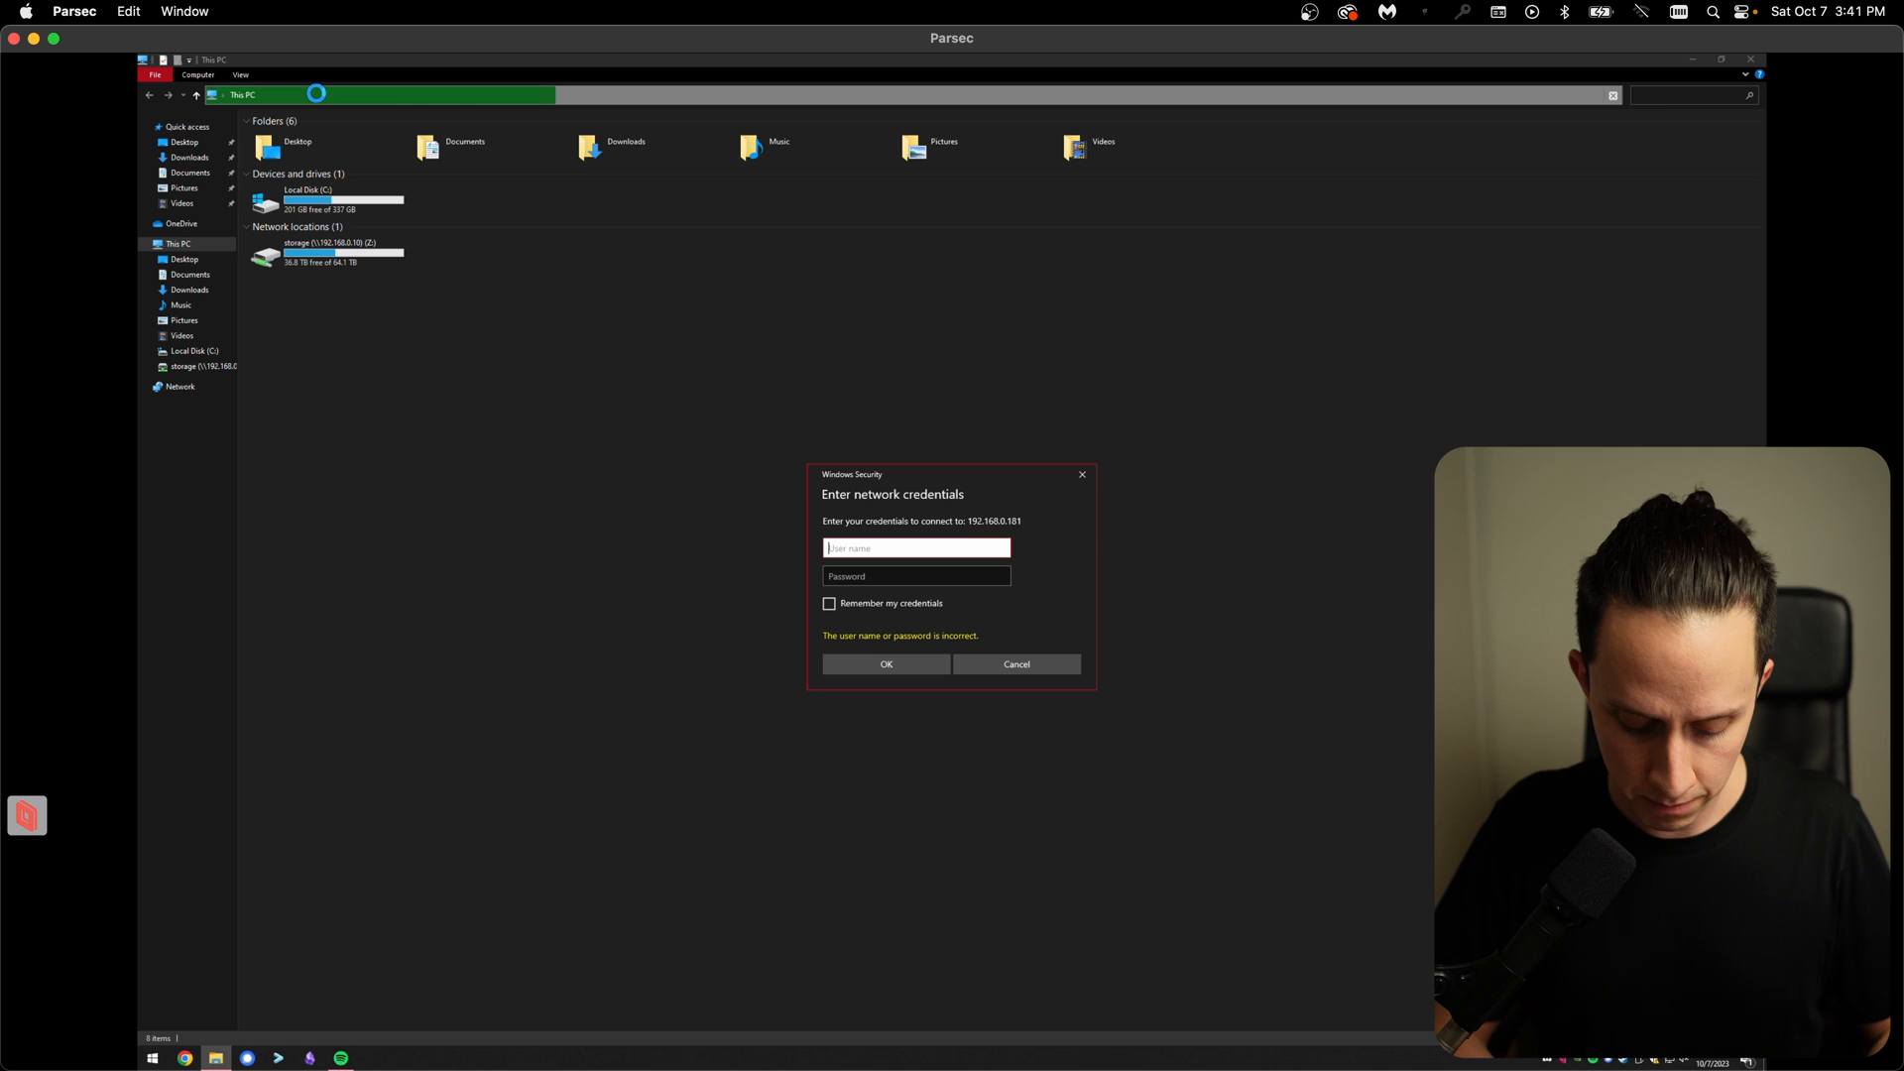
{"action": "key", "text": "Tab"}
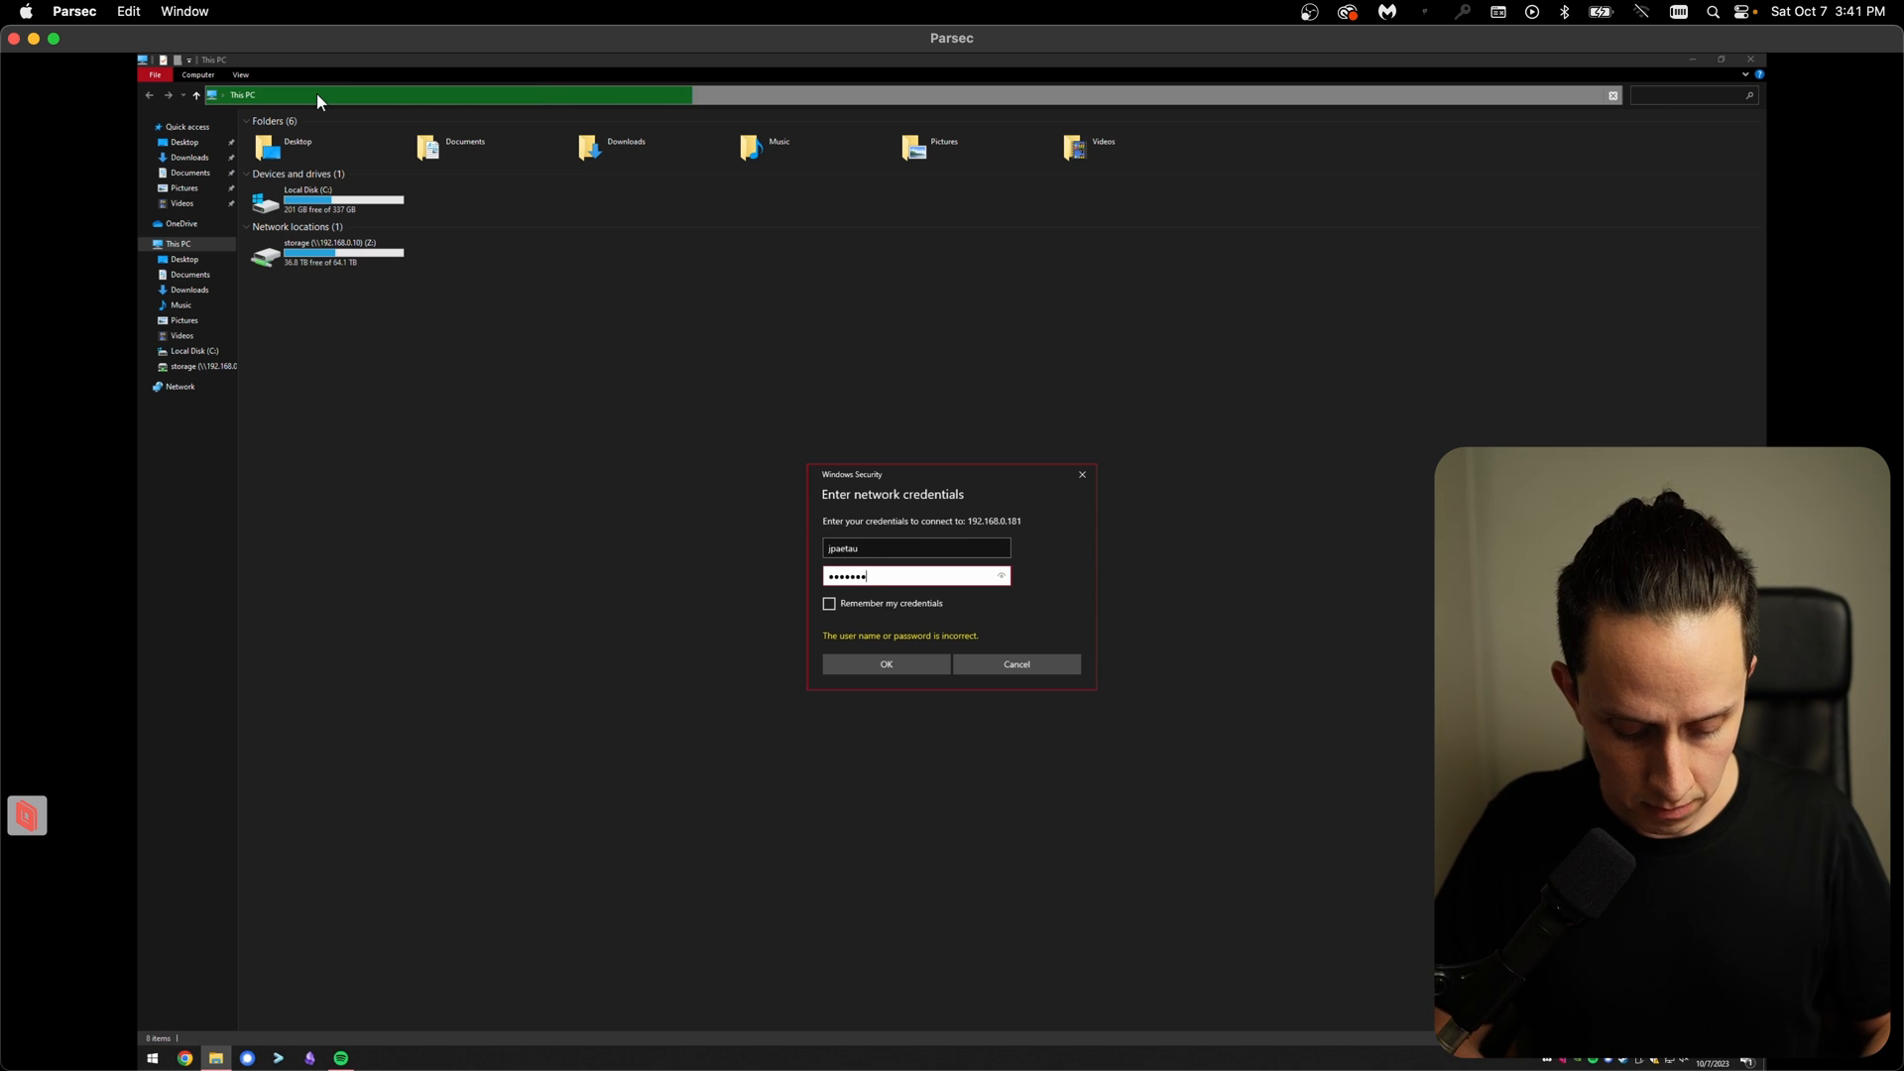
{"action": "key", "text": "Return"}
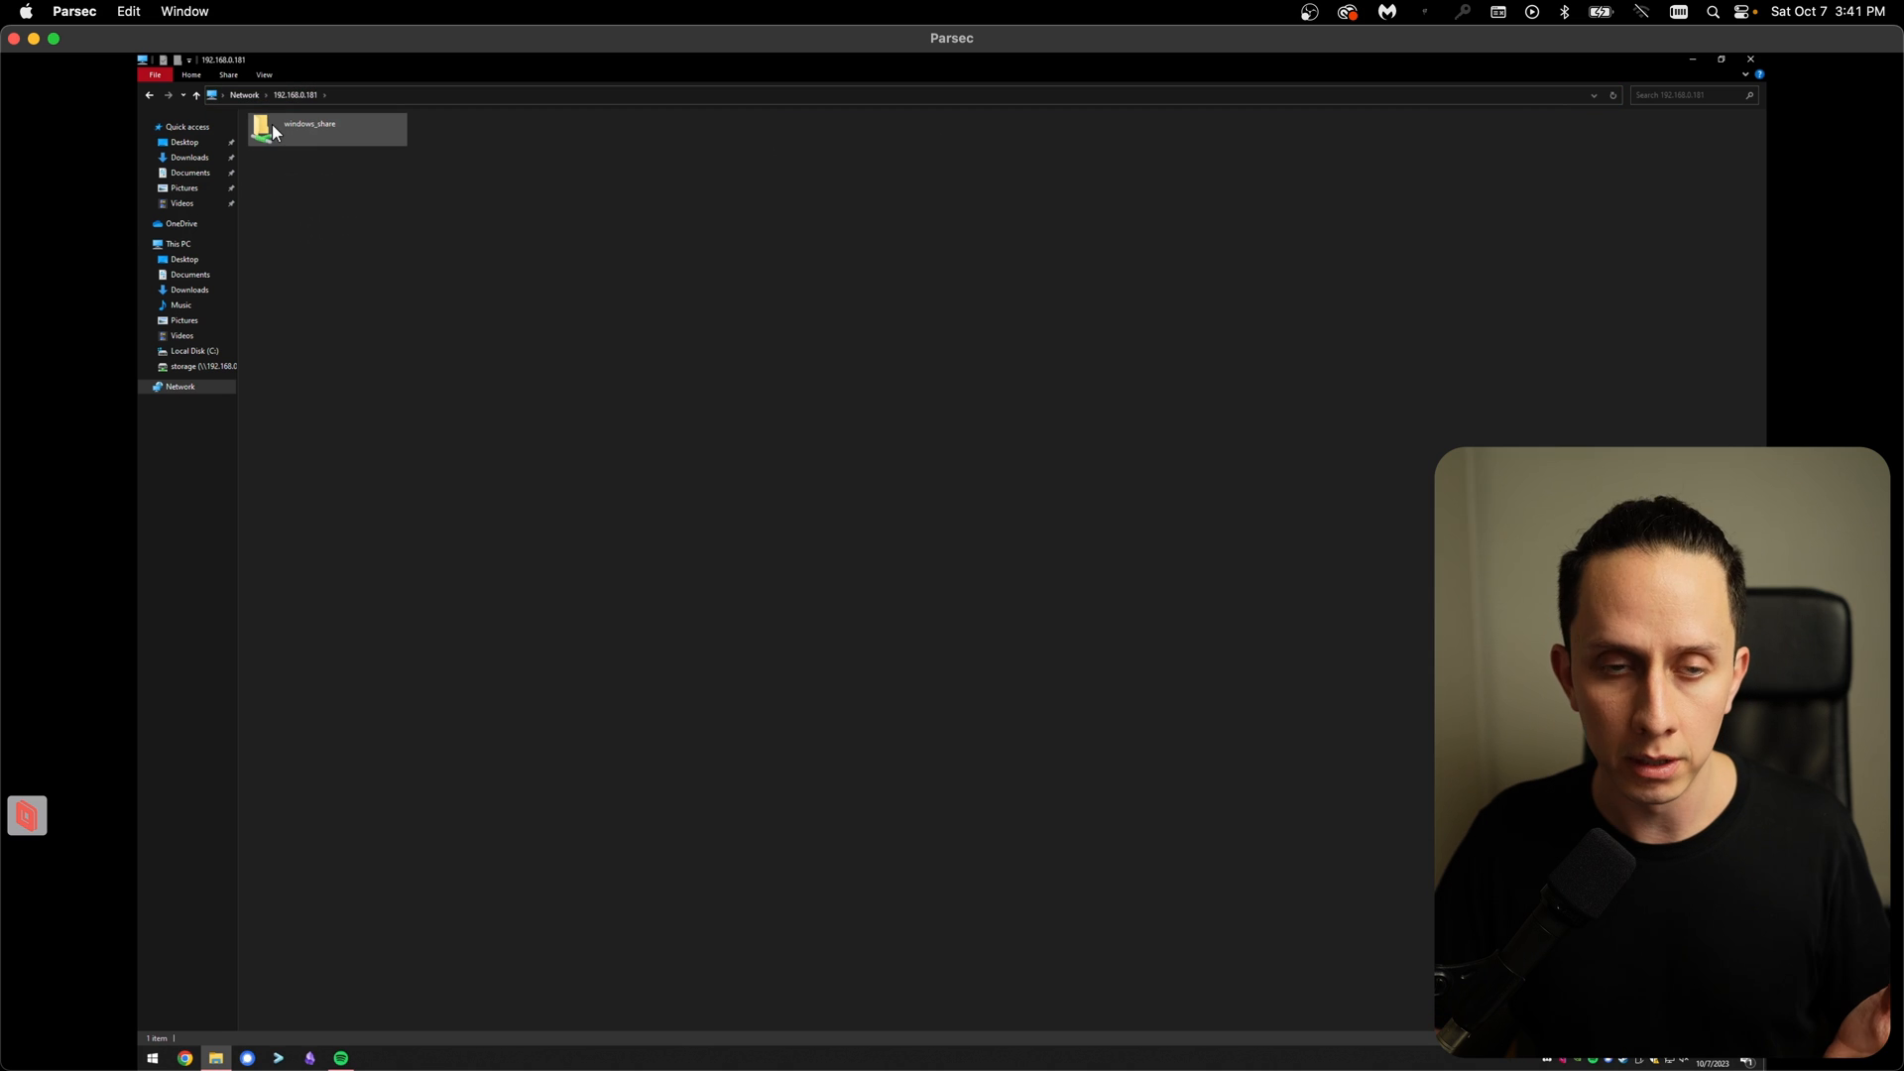
Step: Create a new folder named asdasd inside windows_share in File Explorer
{"action": "double_click", "coordinate": [295, 129]}
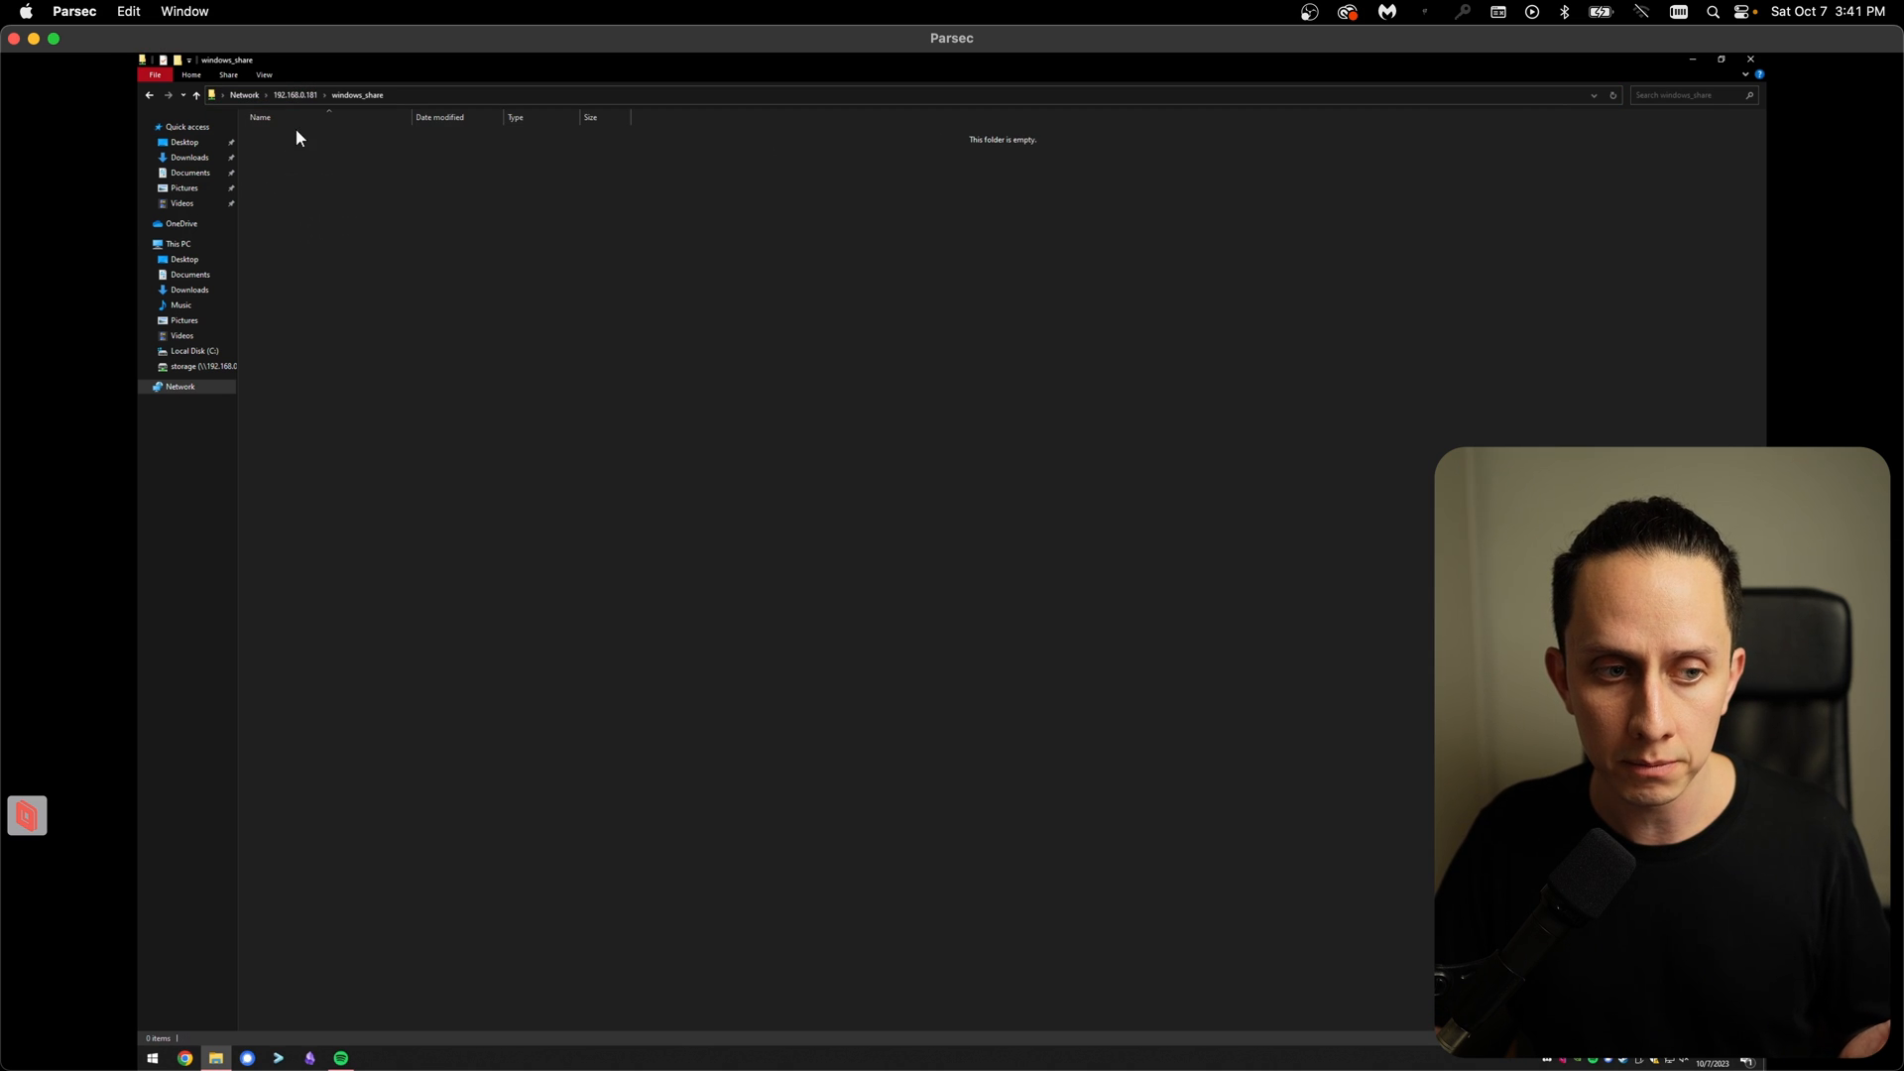
{"action": "right_click", "coordinate": [457, 204]}
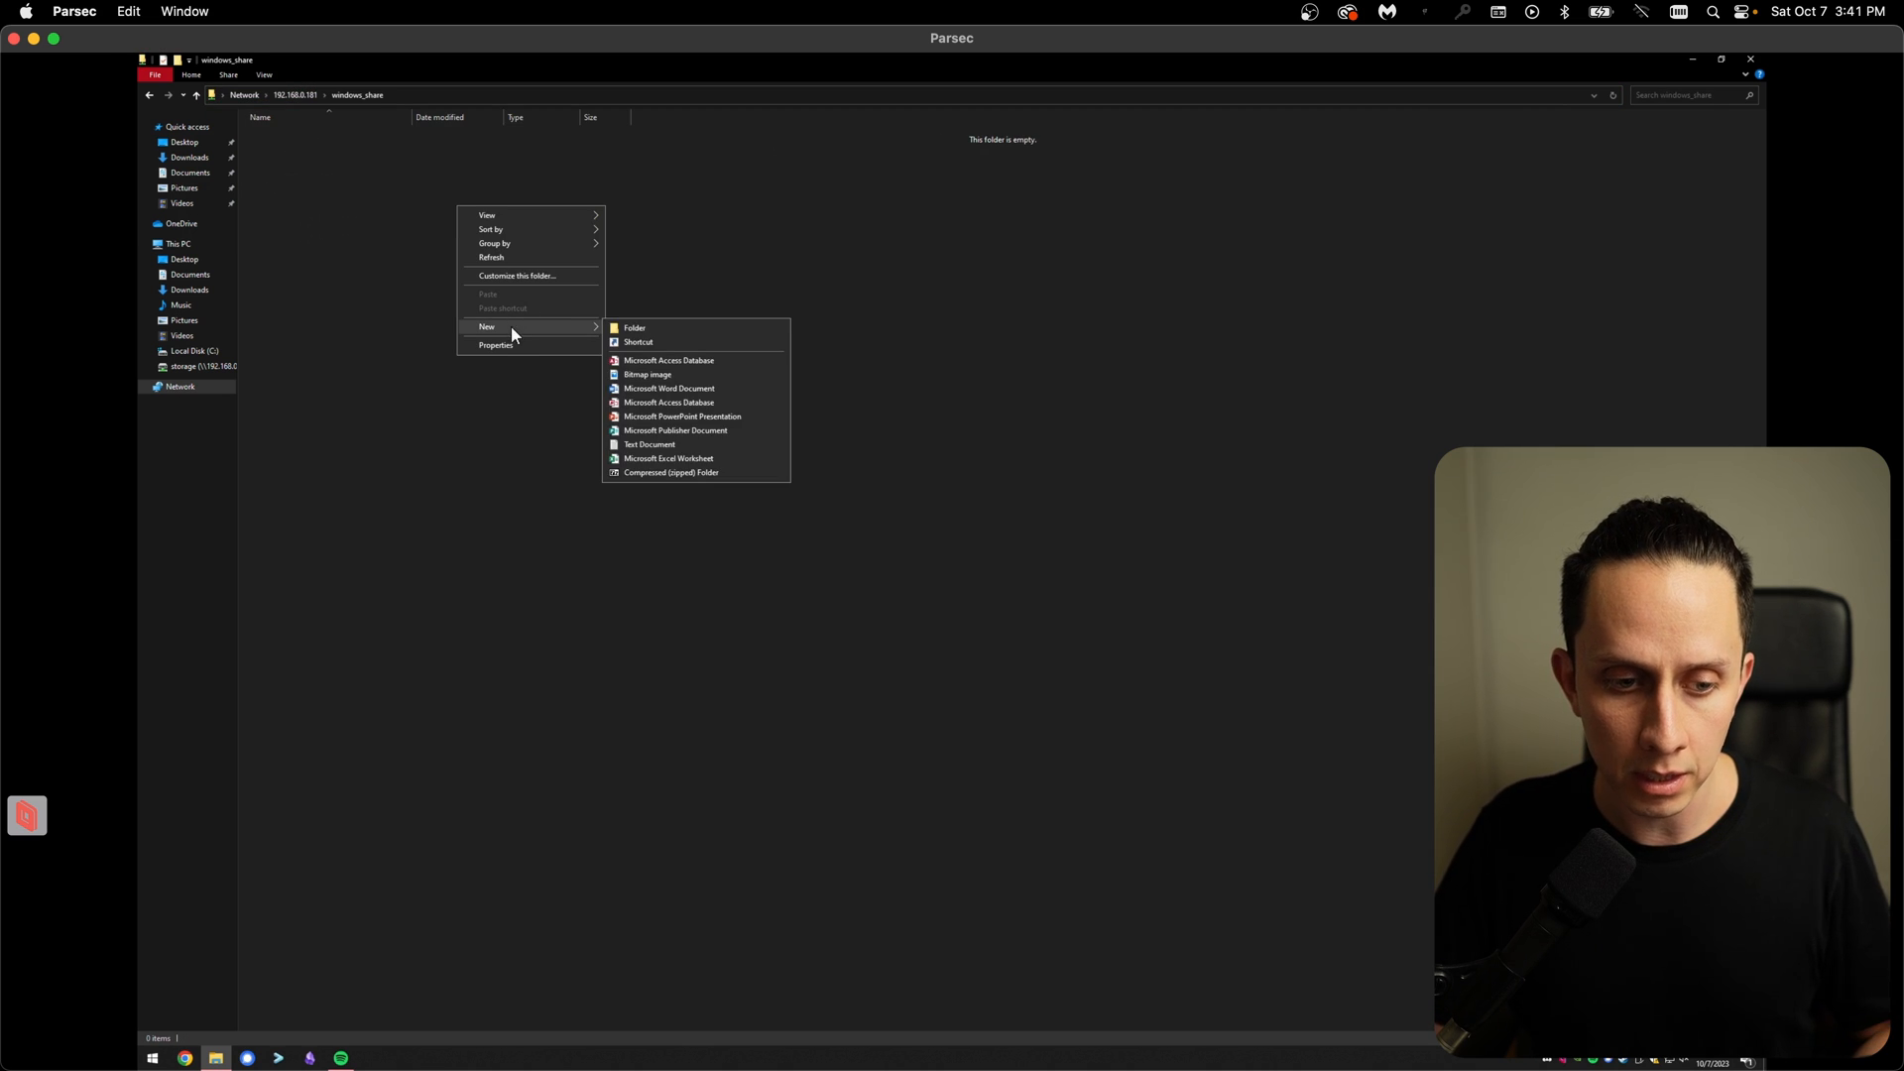
{"action": "left_click", "coordinate": [396, 227]}
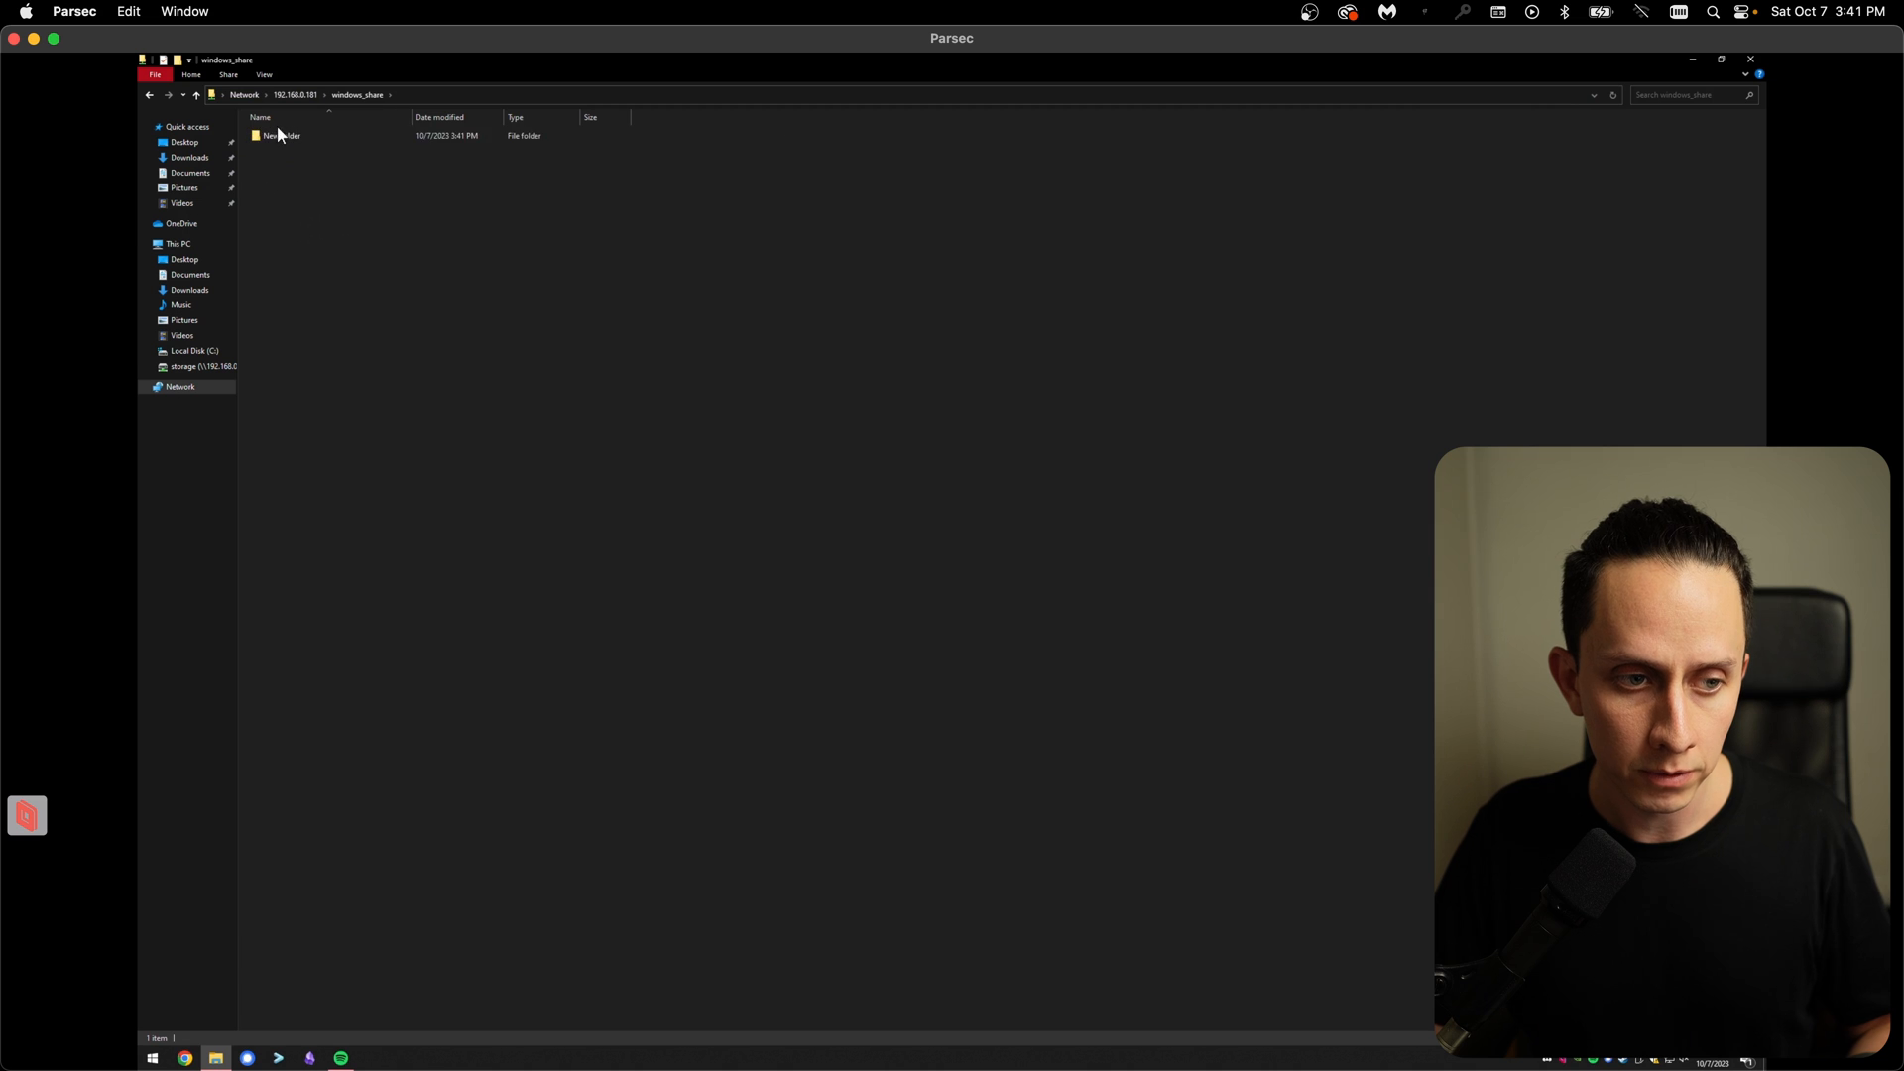
{"action": "right_click", "coordinate": [271, 130]}
{"action": "left_click", "coordinate": [333, 349]}
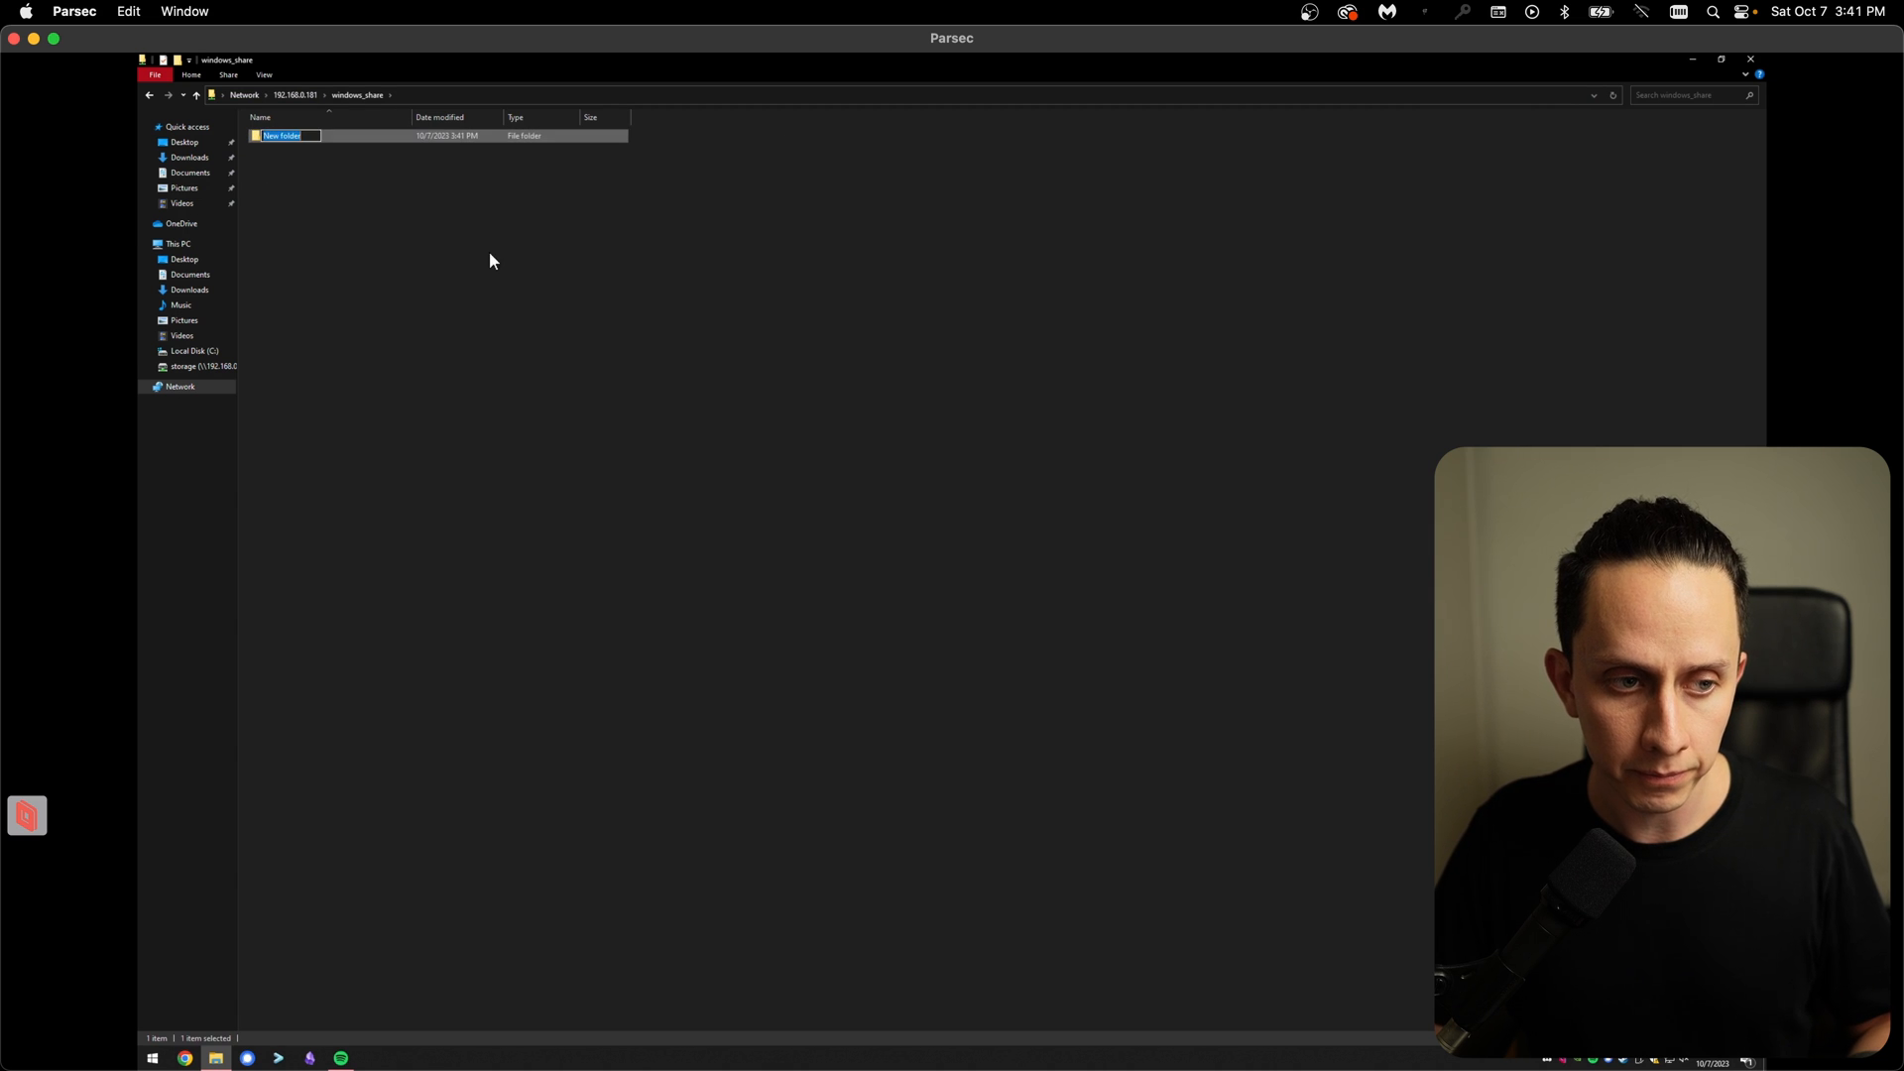
{"action": "type", "text": "videos"}
{"action": "left_click", "coordinate": [433, 226]}
{"action": "left_click", "coordinate": [279, 135]}
Step: Delete the asdasd folder, confirming permanent deletion
{"action": "right_click", "coordinate": [281, 136]}
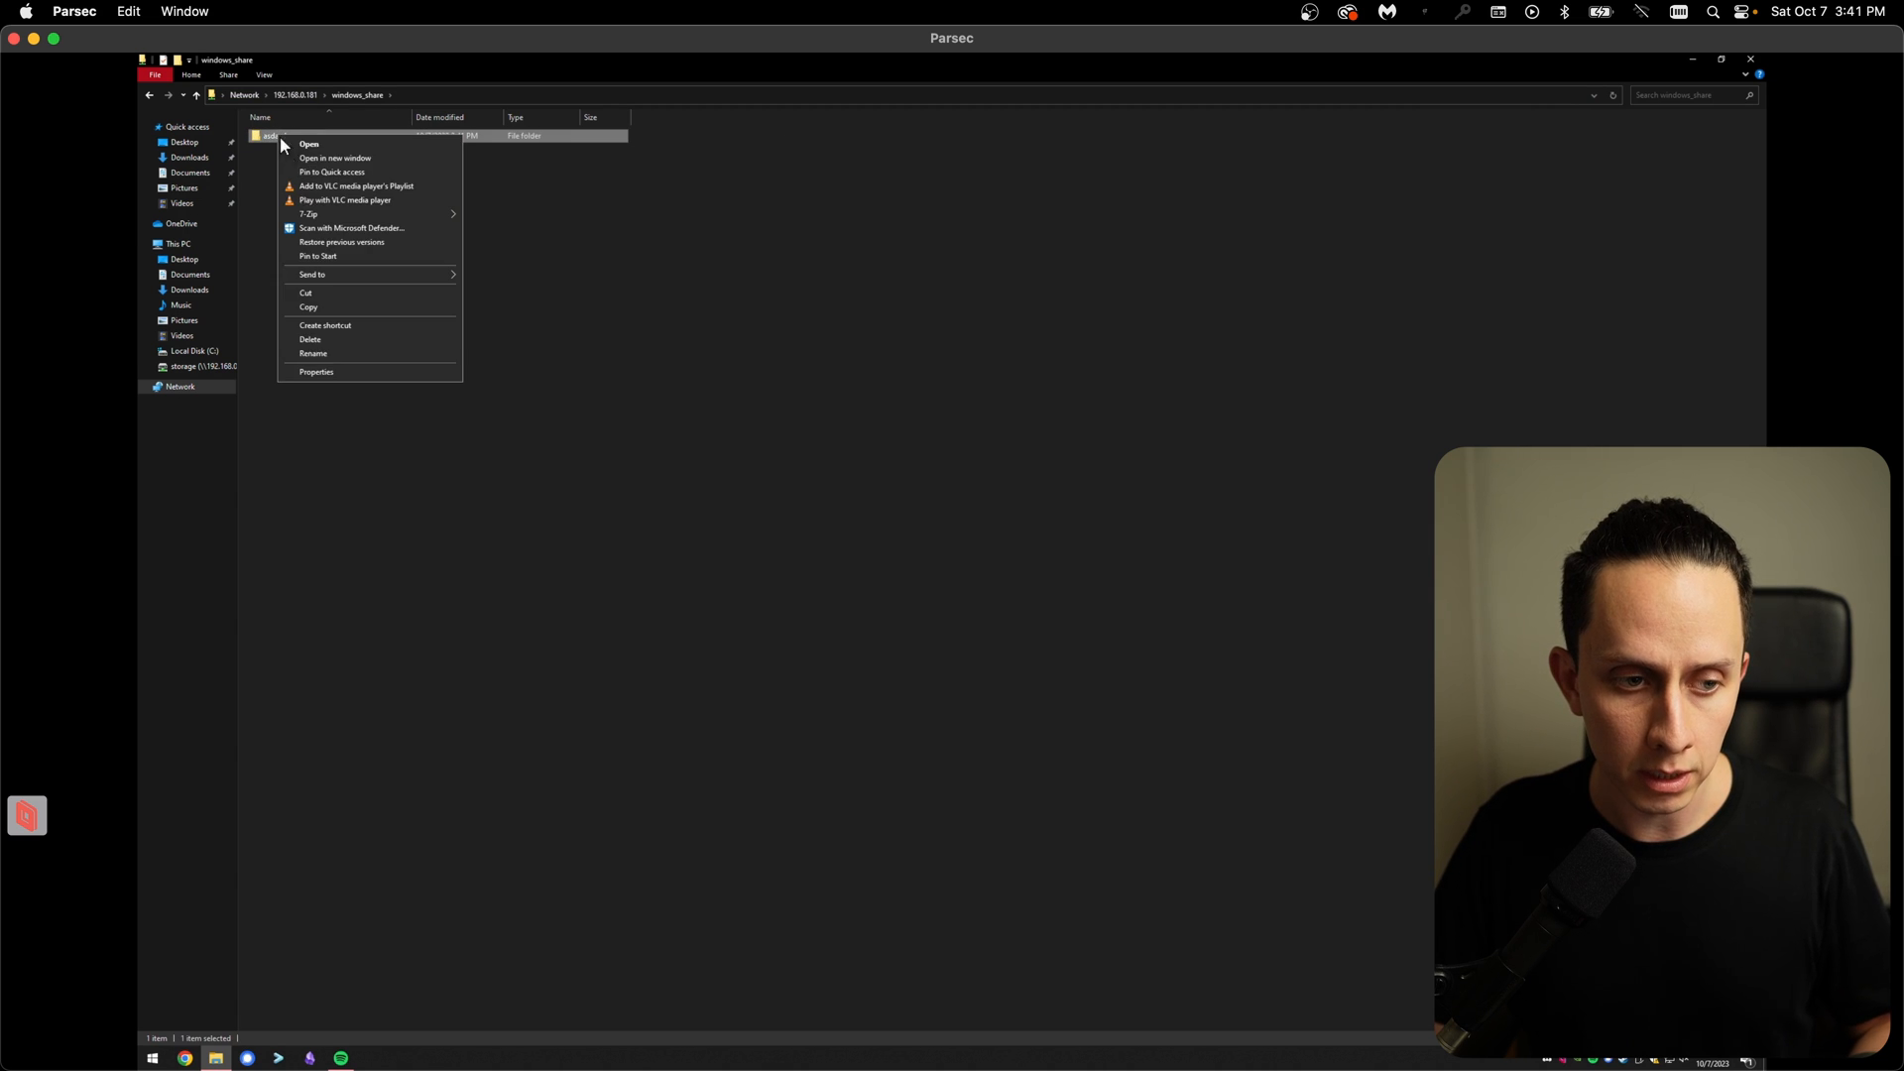
{"action": "left_click", "coordinate": [312, 340]}
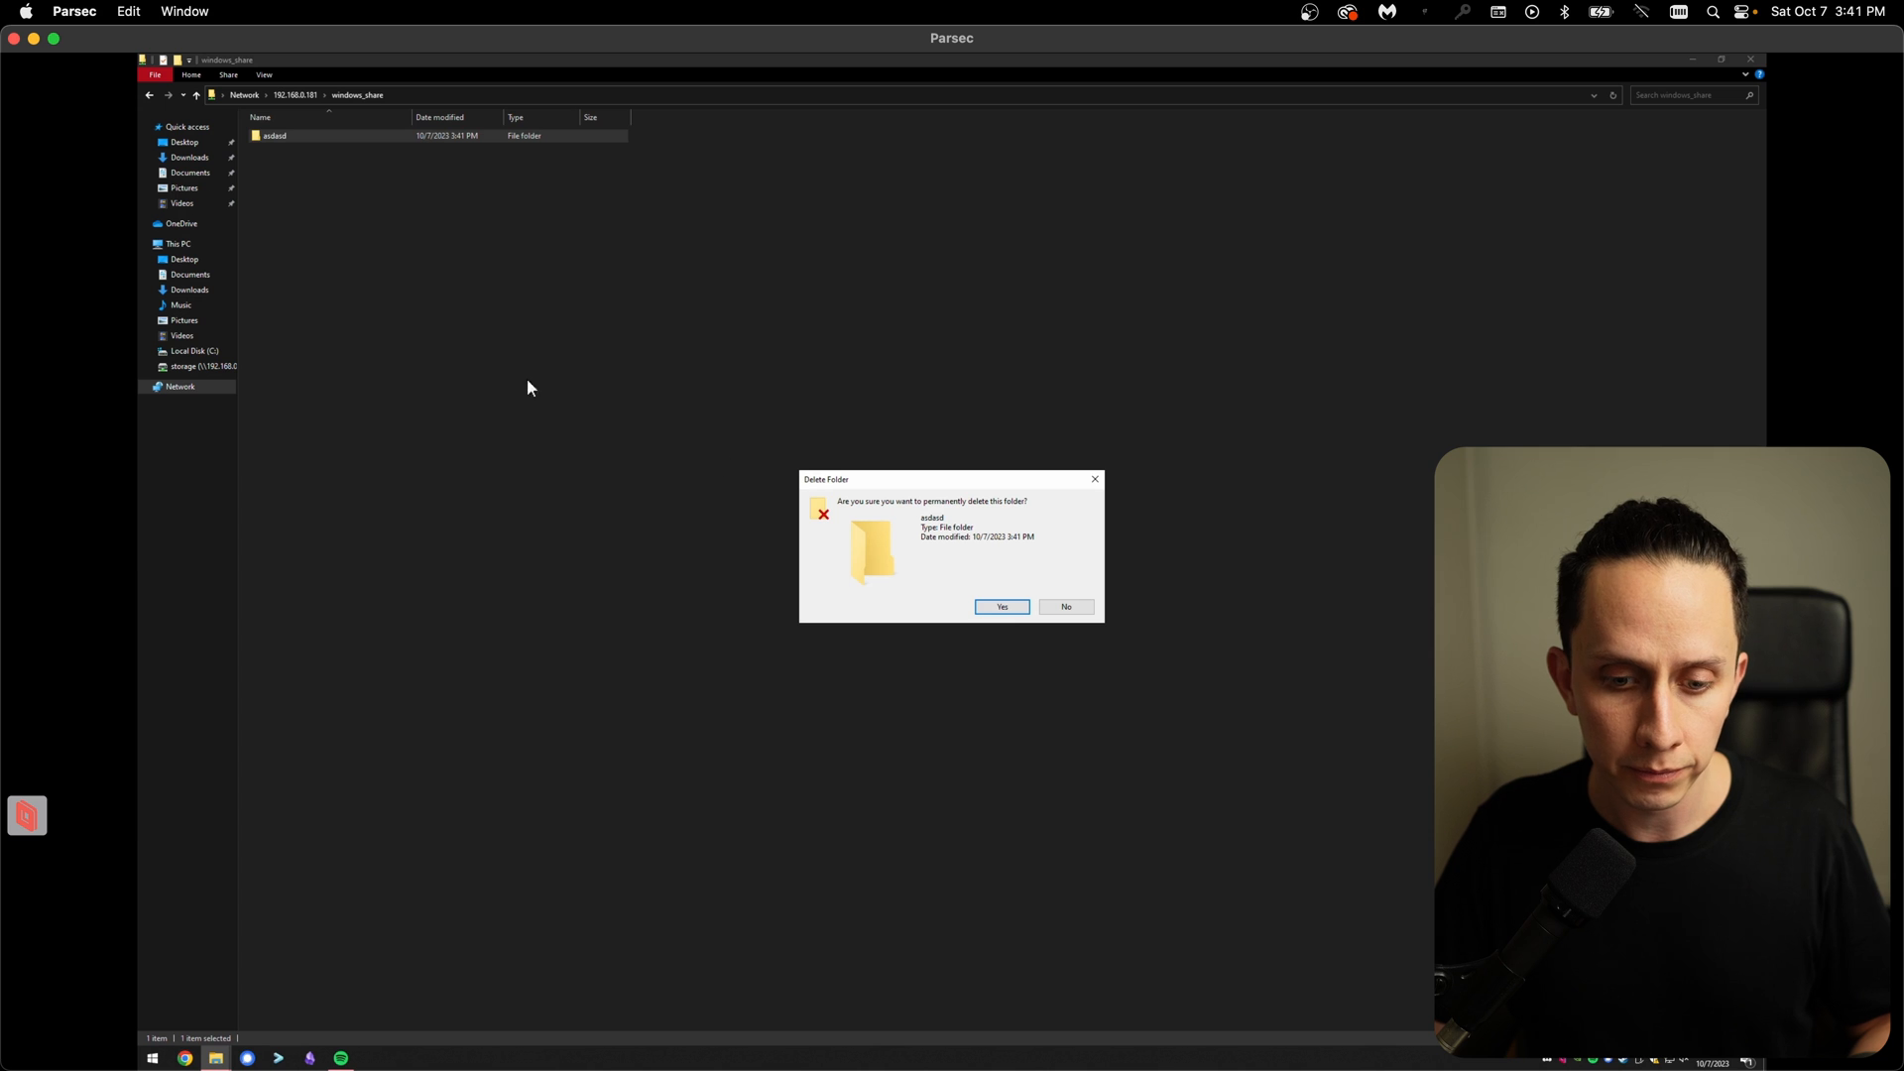
{"action": "left_click", "coordinate": [1002, 606]}
Step: Copy the share's path from the address bar and start Map network drive from This PC
{"action": "left_click", "coordinate": [404, 94]}
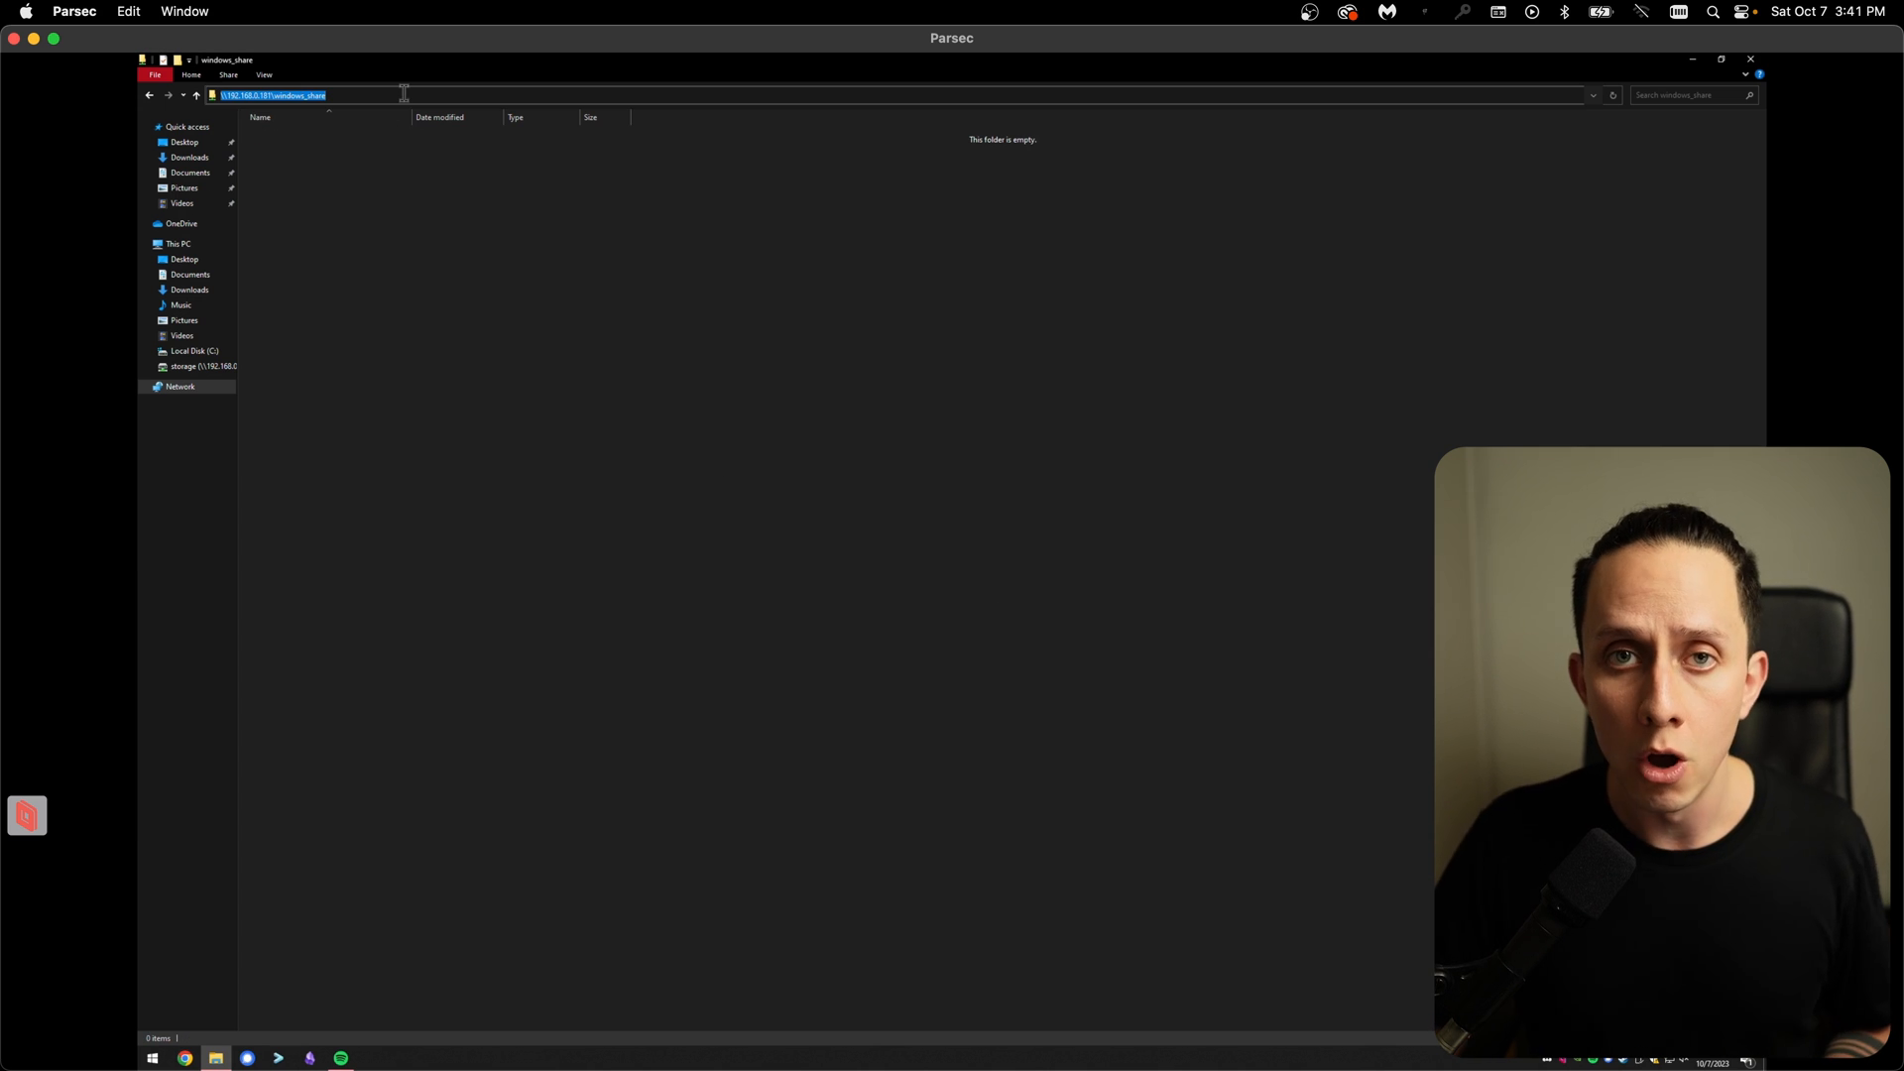
{"action": "right_click", "coordinate": [311, 94]}
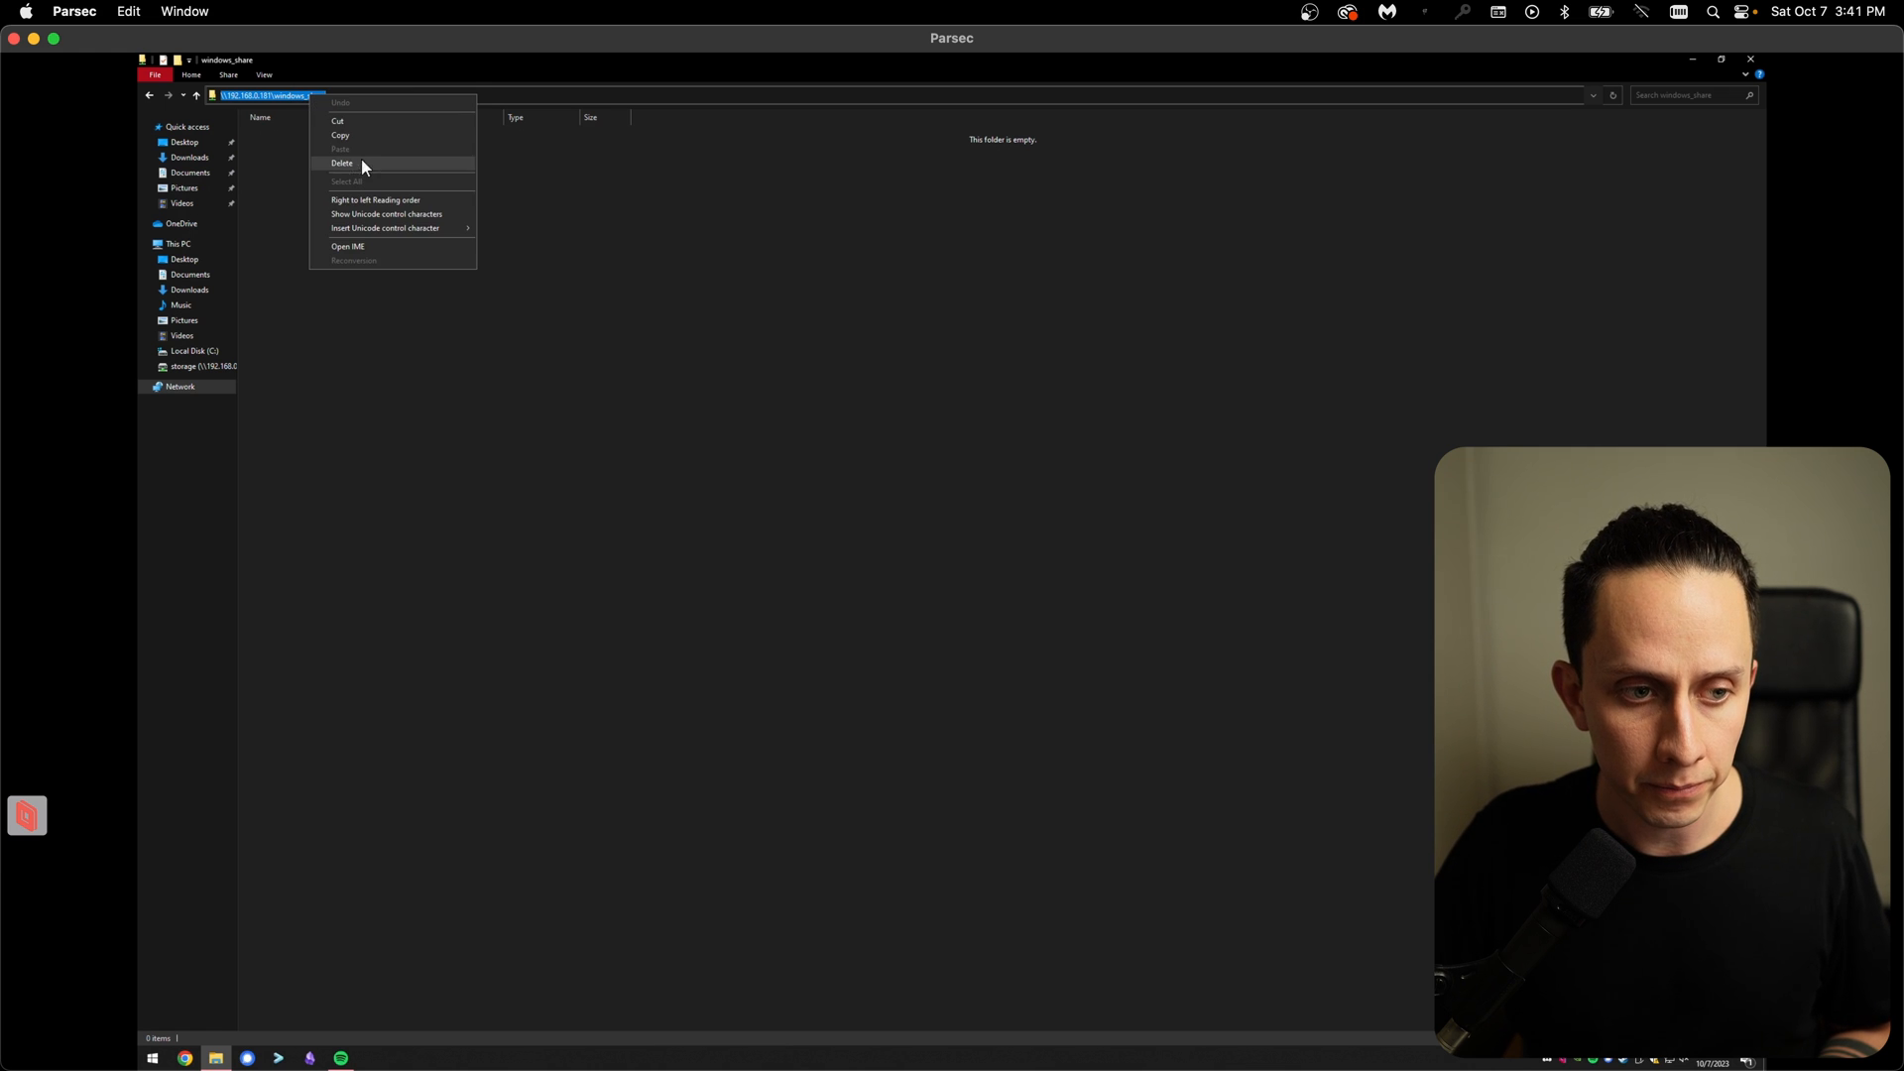
{"action": "left_click", "coordinate": [350, 132]}
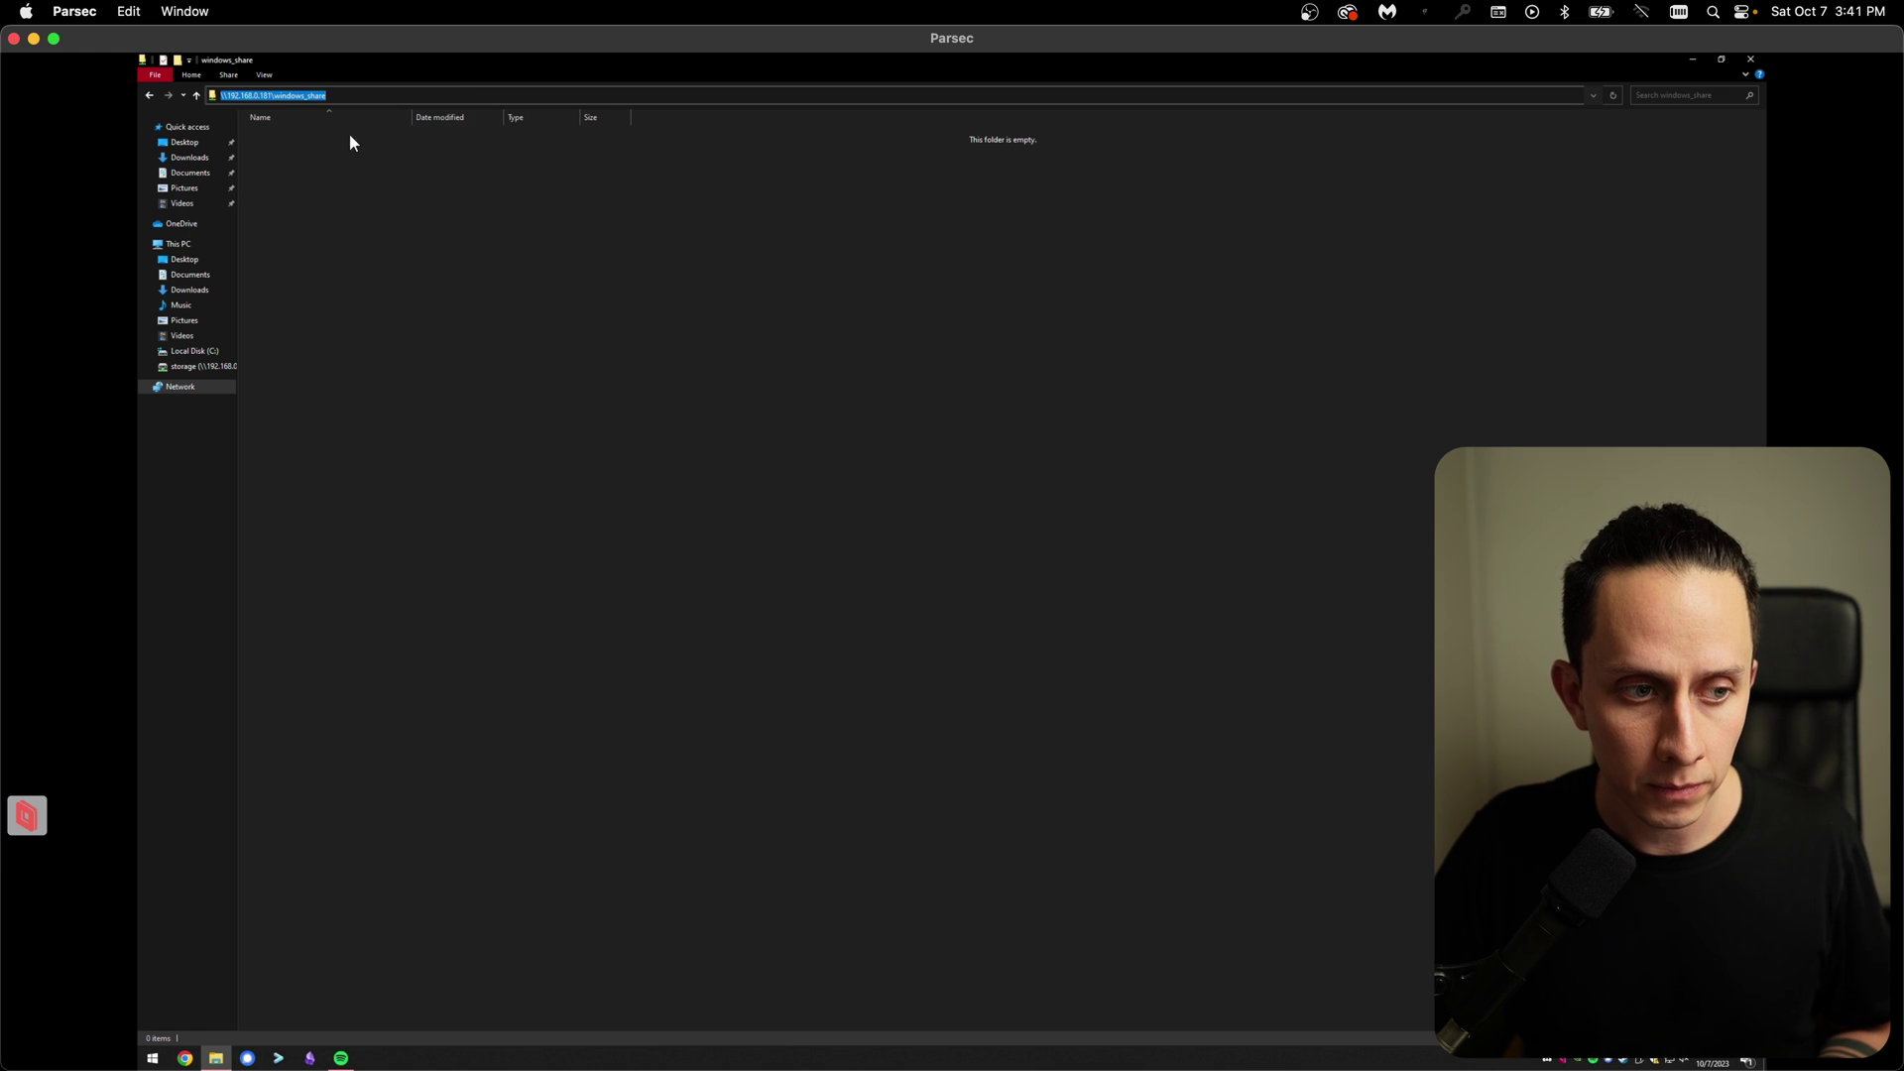
{"action": "left_click", "coordinate": [181, 245]}
{"action": "left_click", "coordinate": [198, 75]}
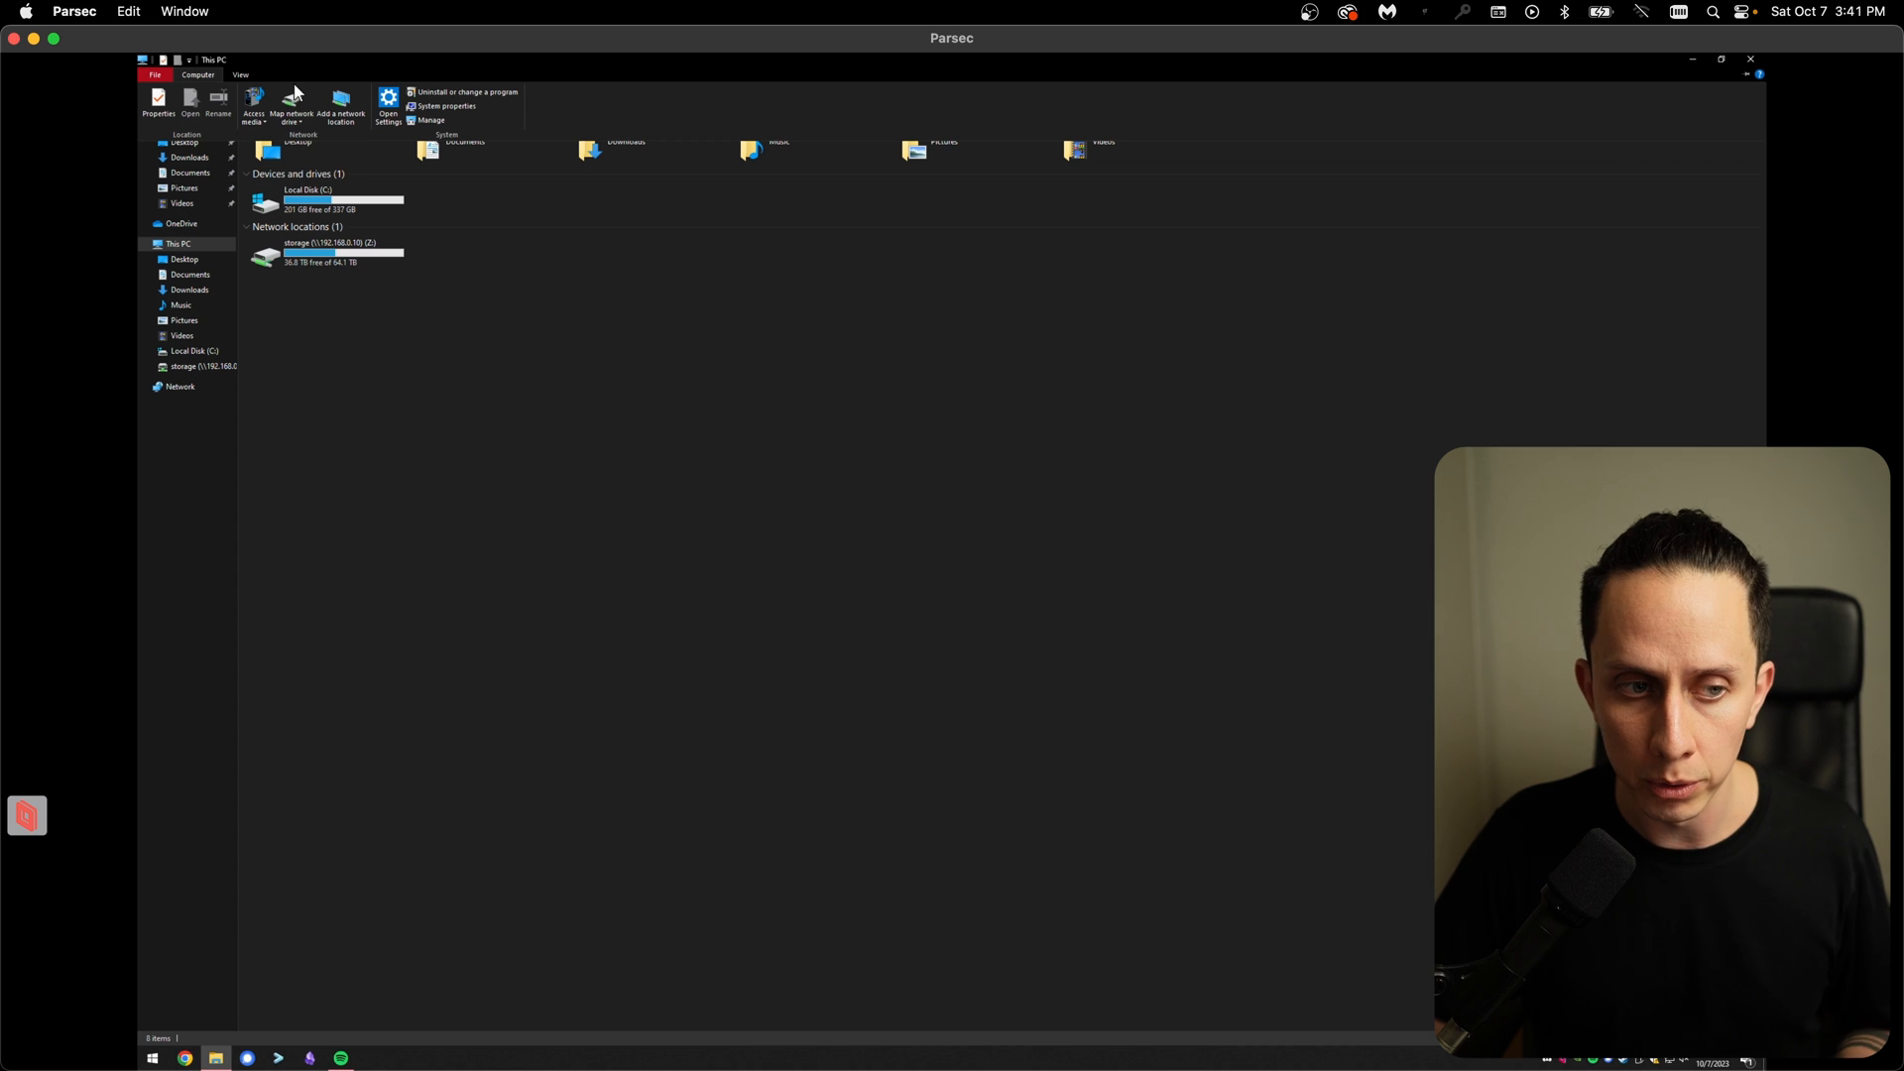
{"action": "left_click", "coordinate": [295, 102]}
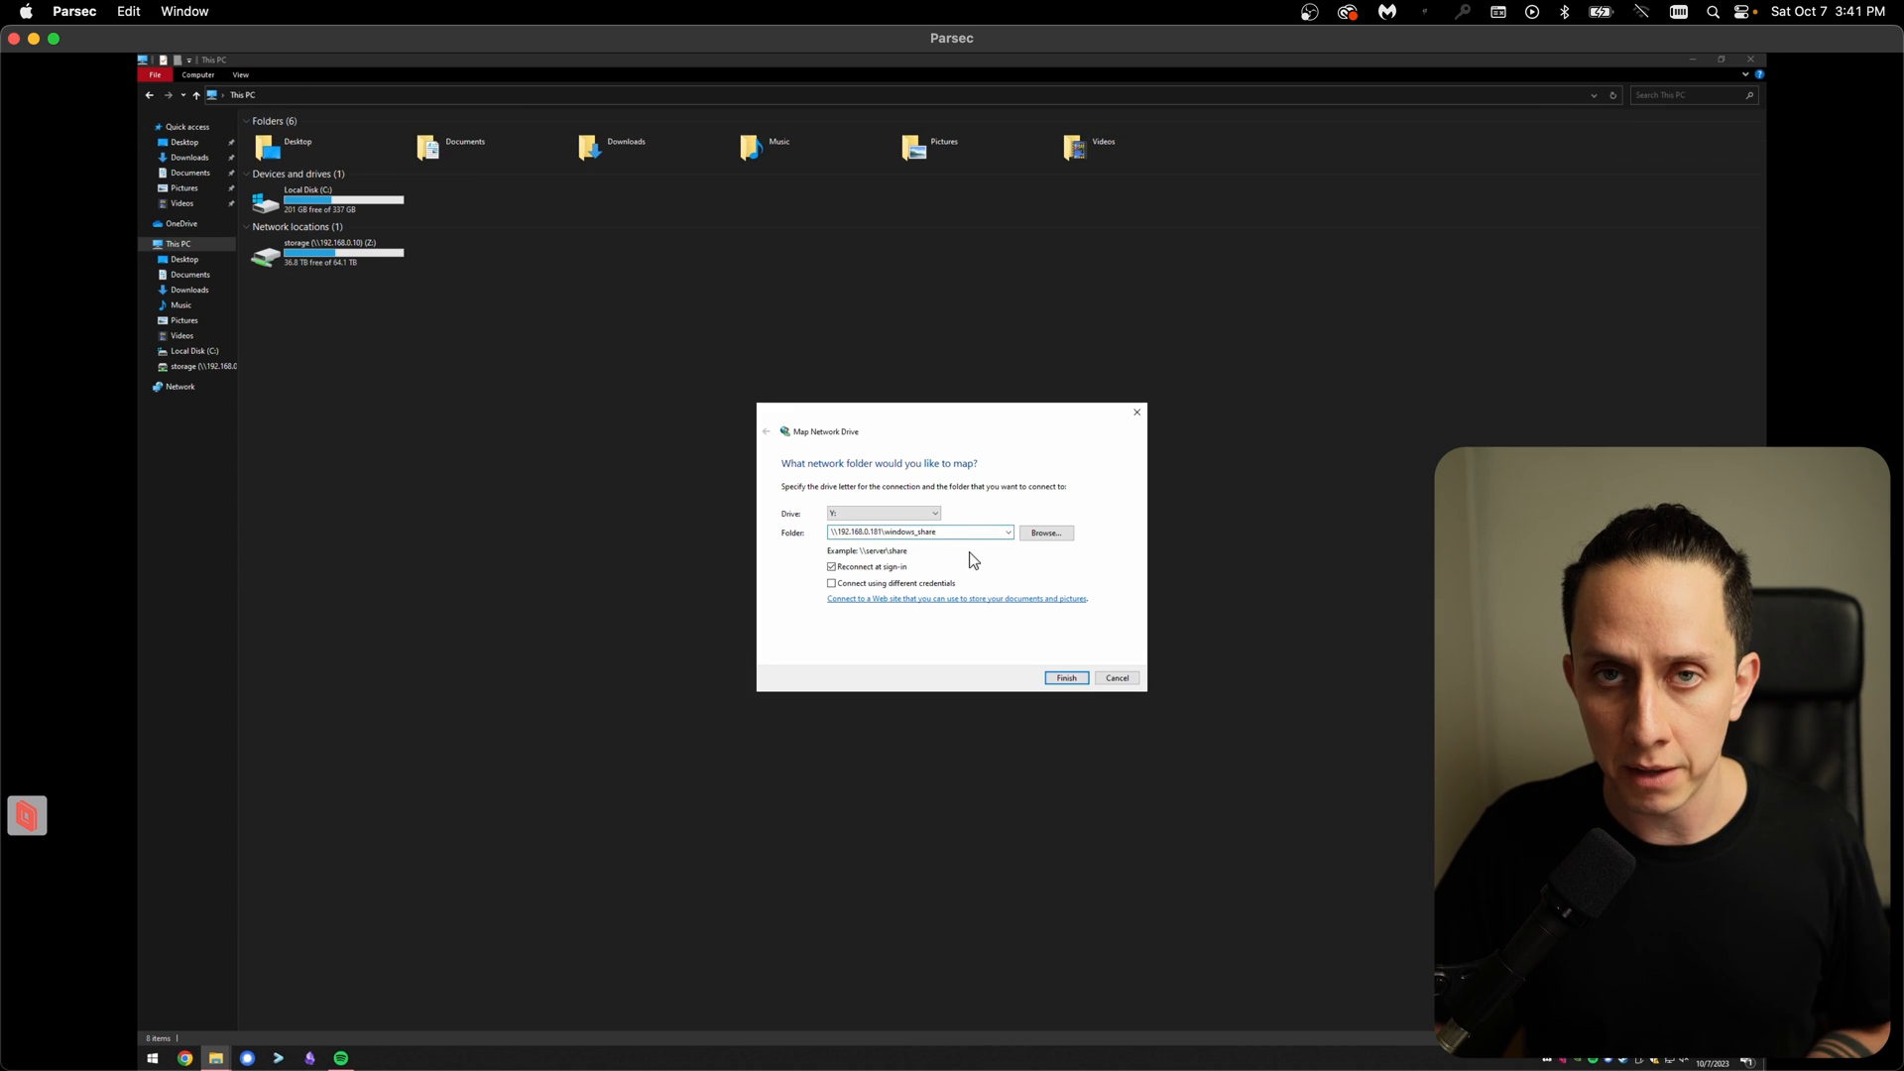
Step: Map \\192.168.0.181\windows_share as drive Y: and open the new drive under This PC
{"action": "left_click", "coordinate": [880, 514]}
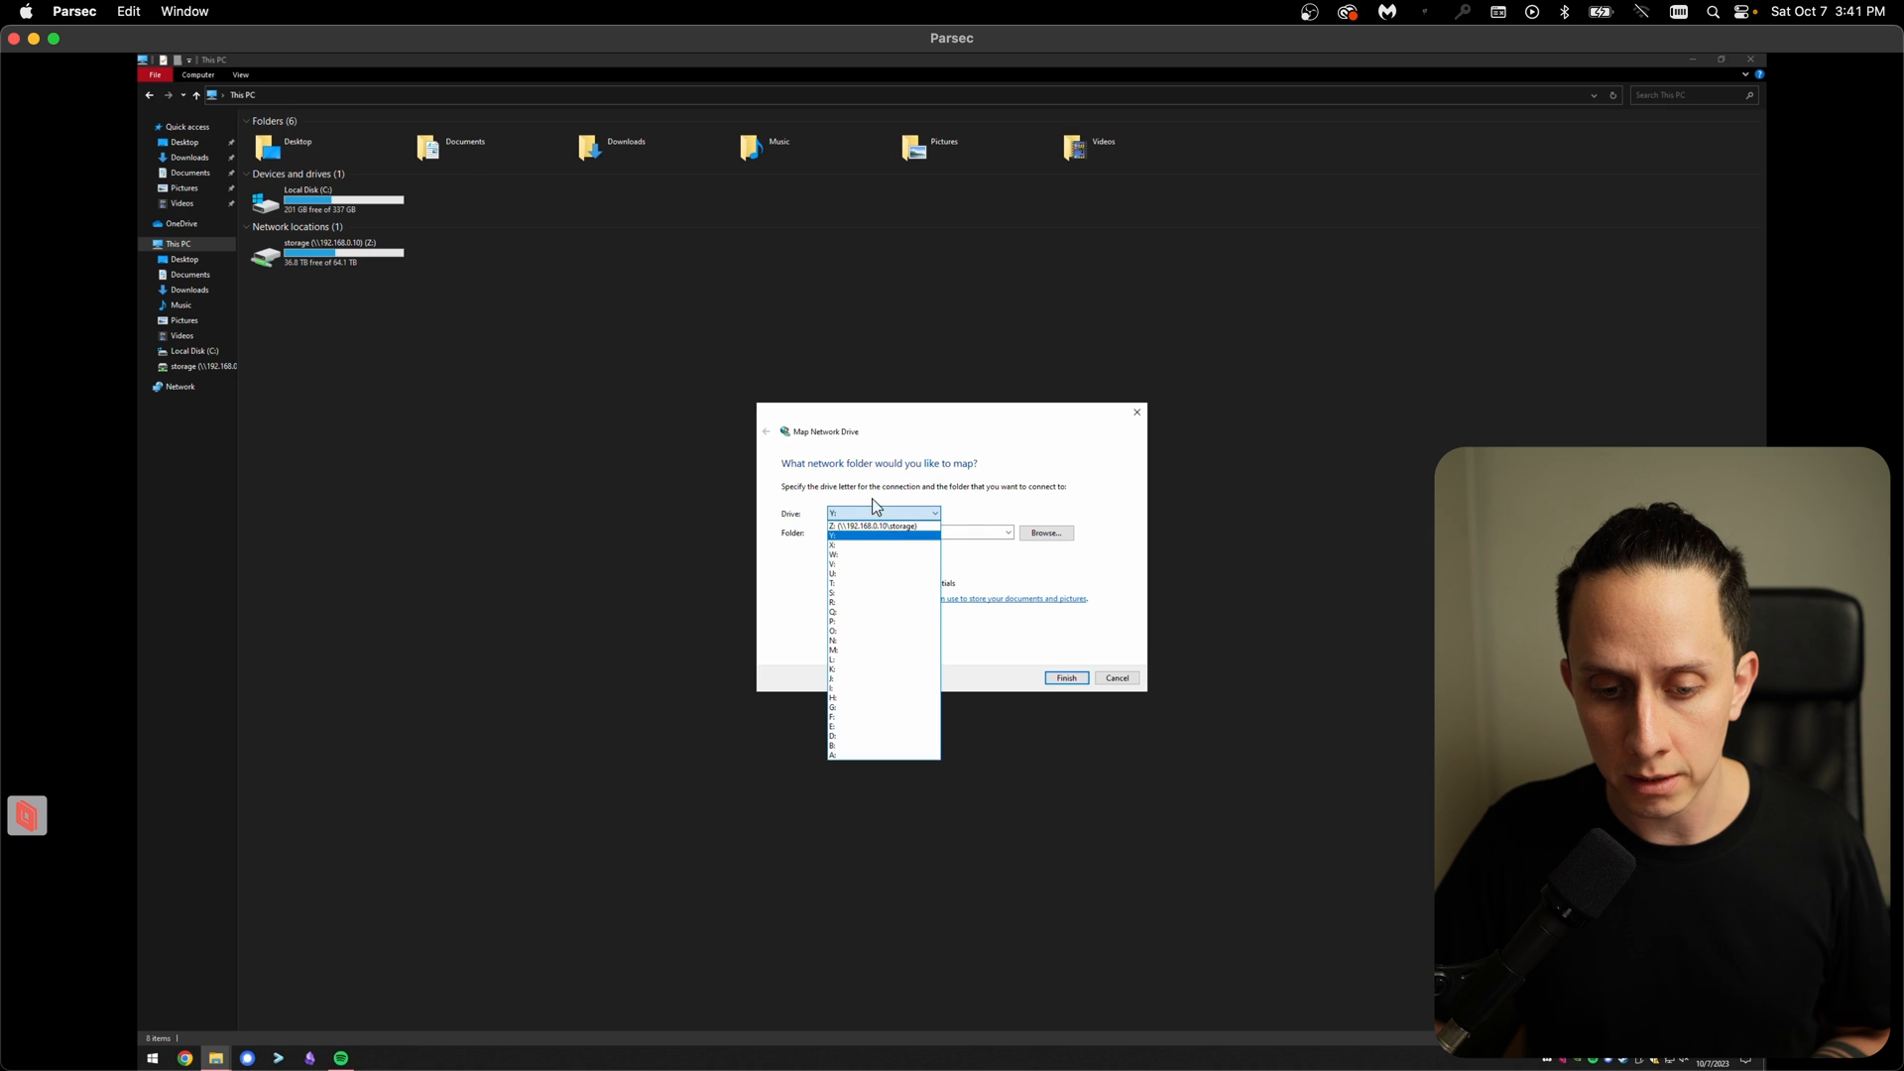
{"action": "left_click", "coordinate": [867, 520]}
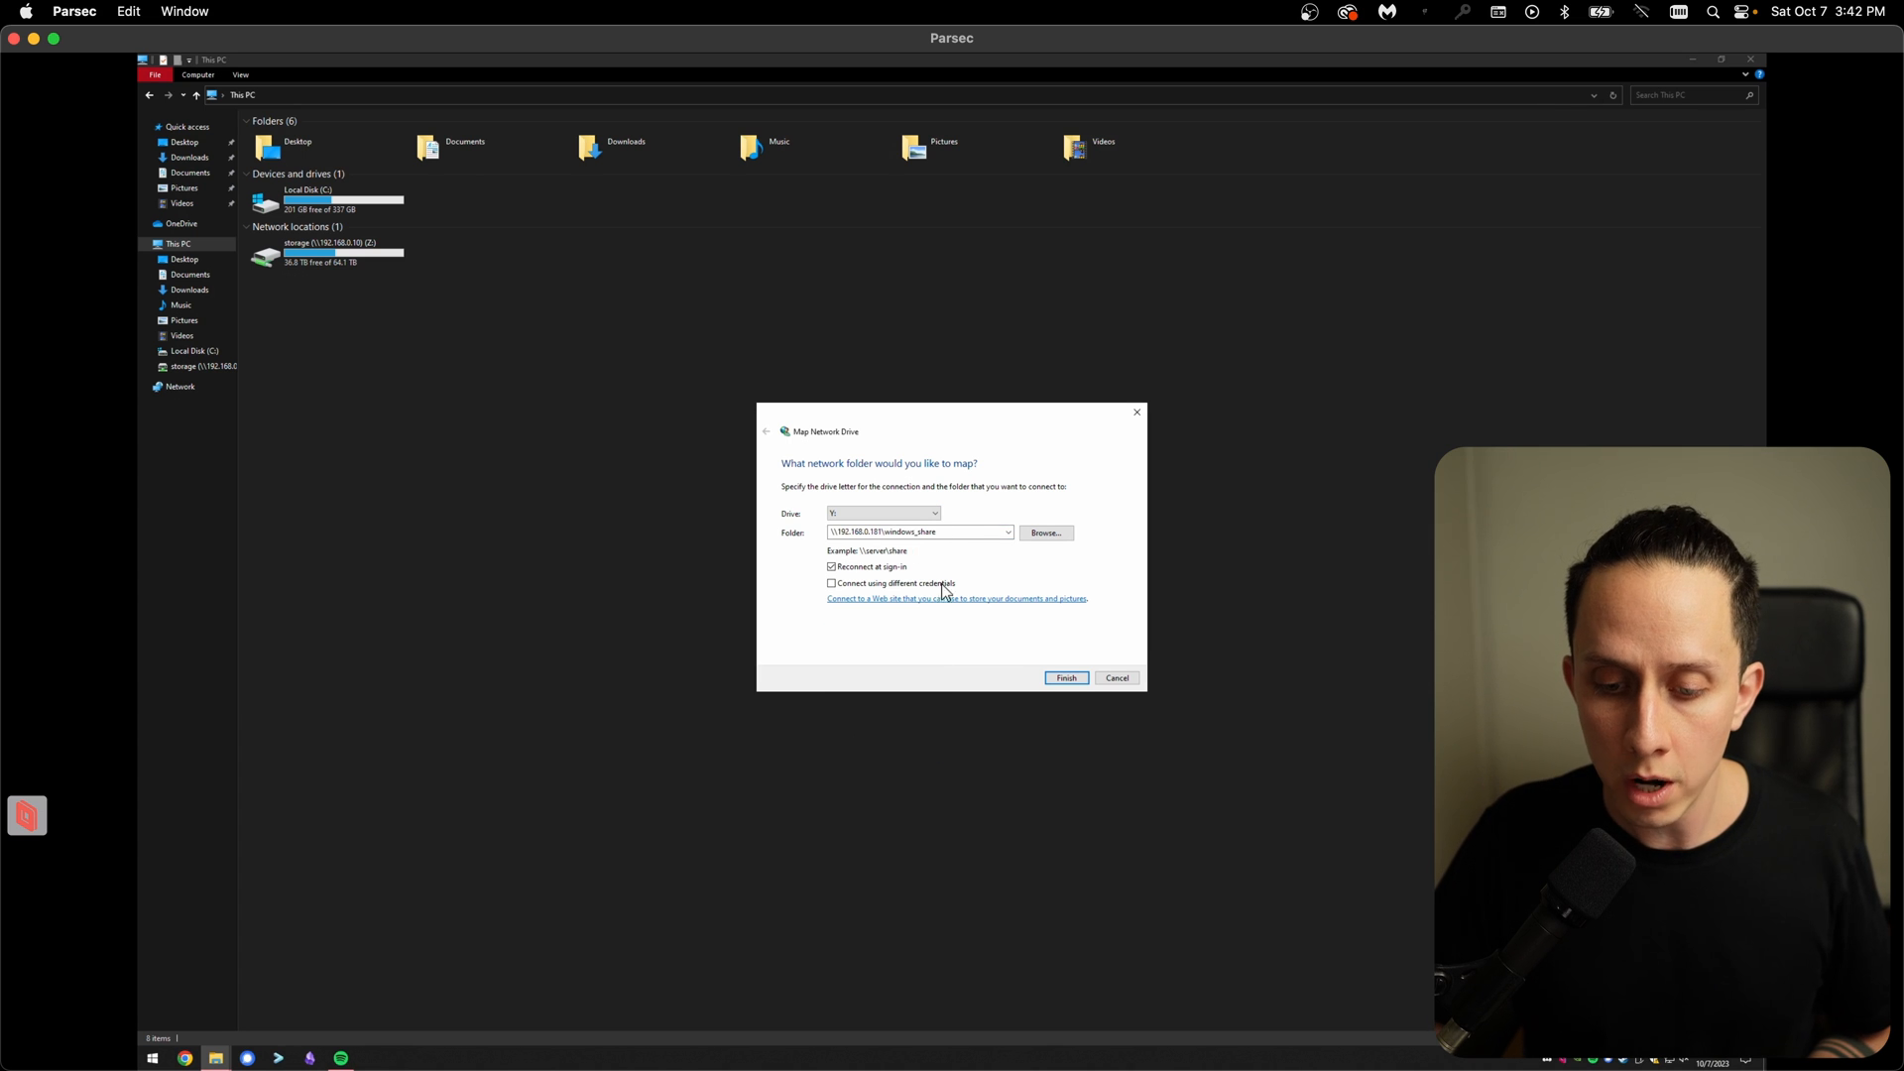
{"action": "left_click", "coordinate": [1067, 679]}
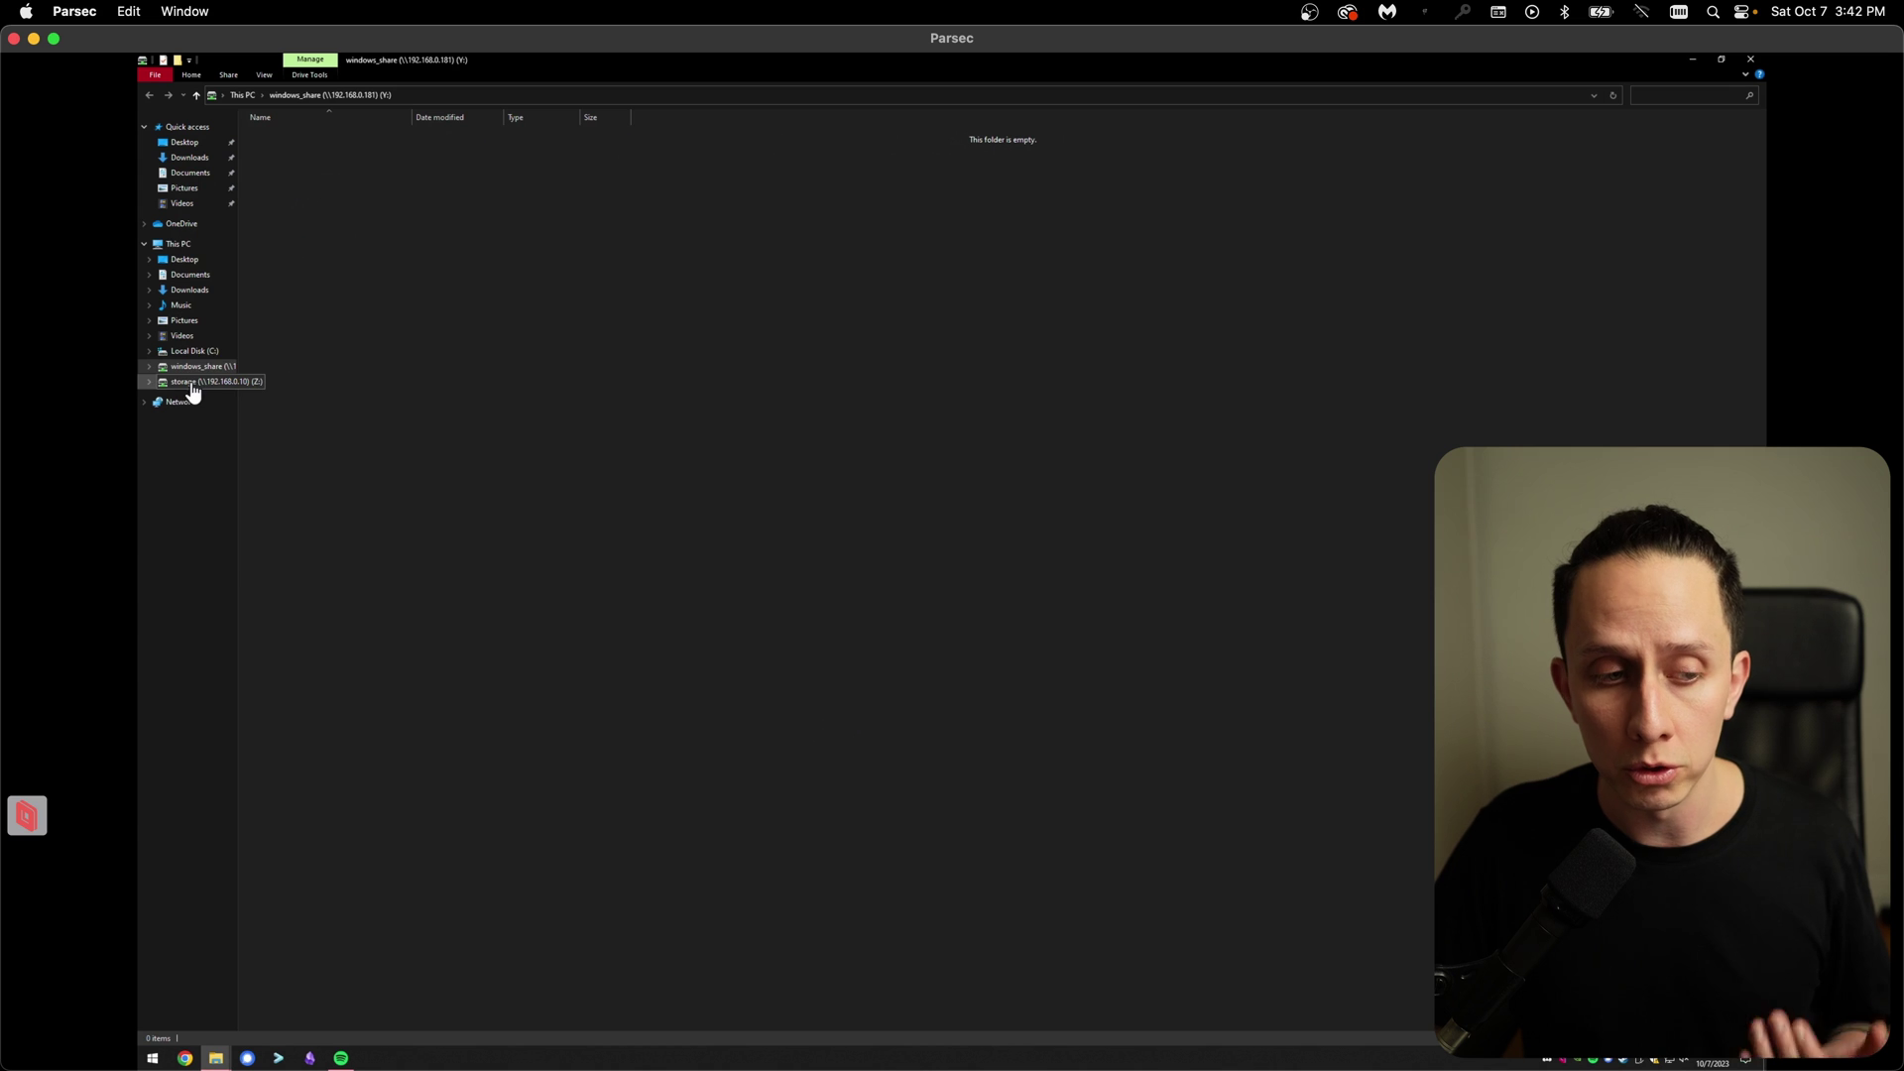
{"action": "left_click", "coordinate": [174, 246]}
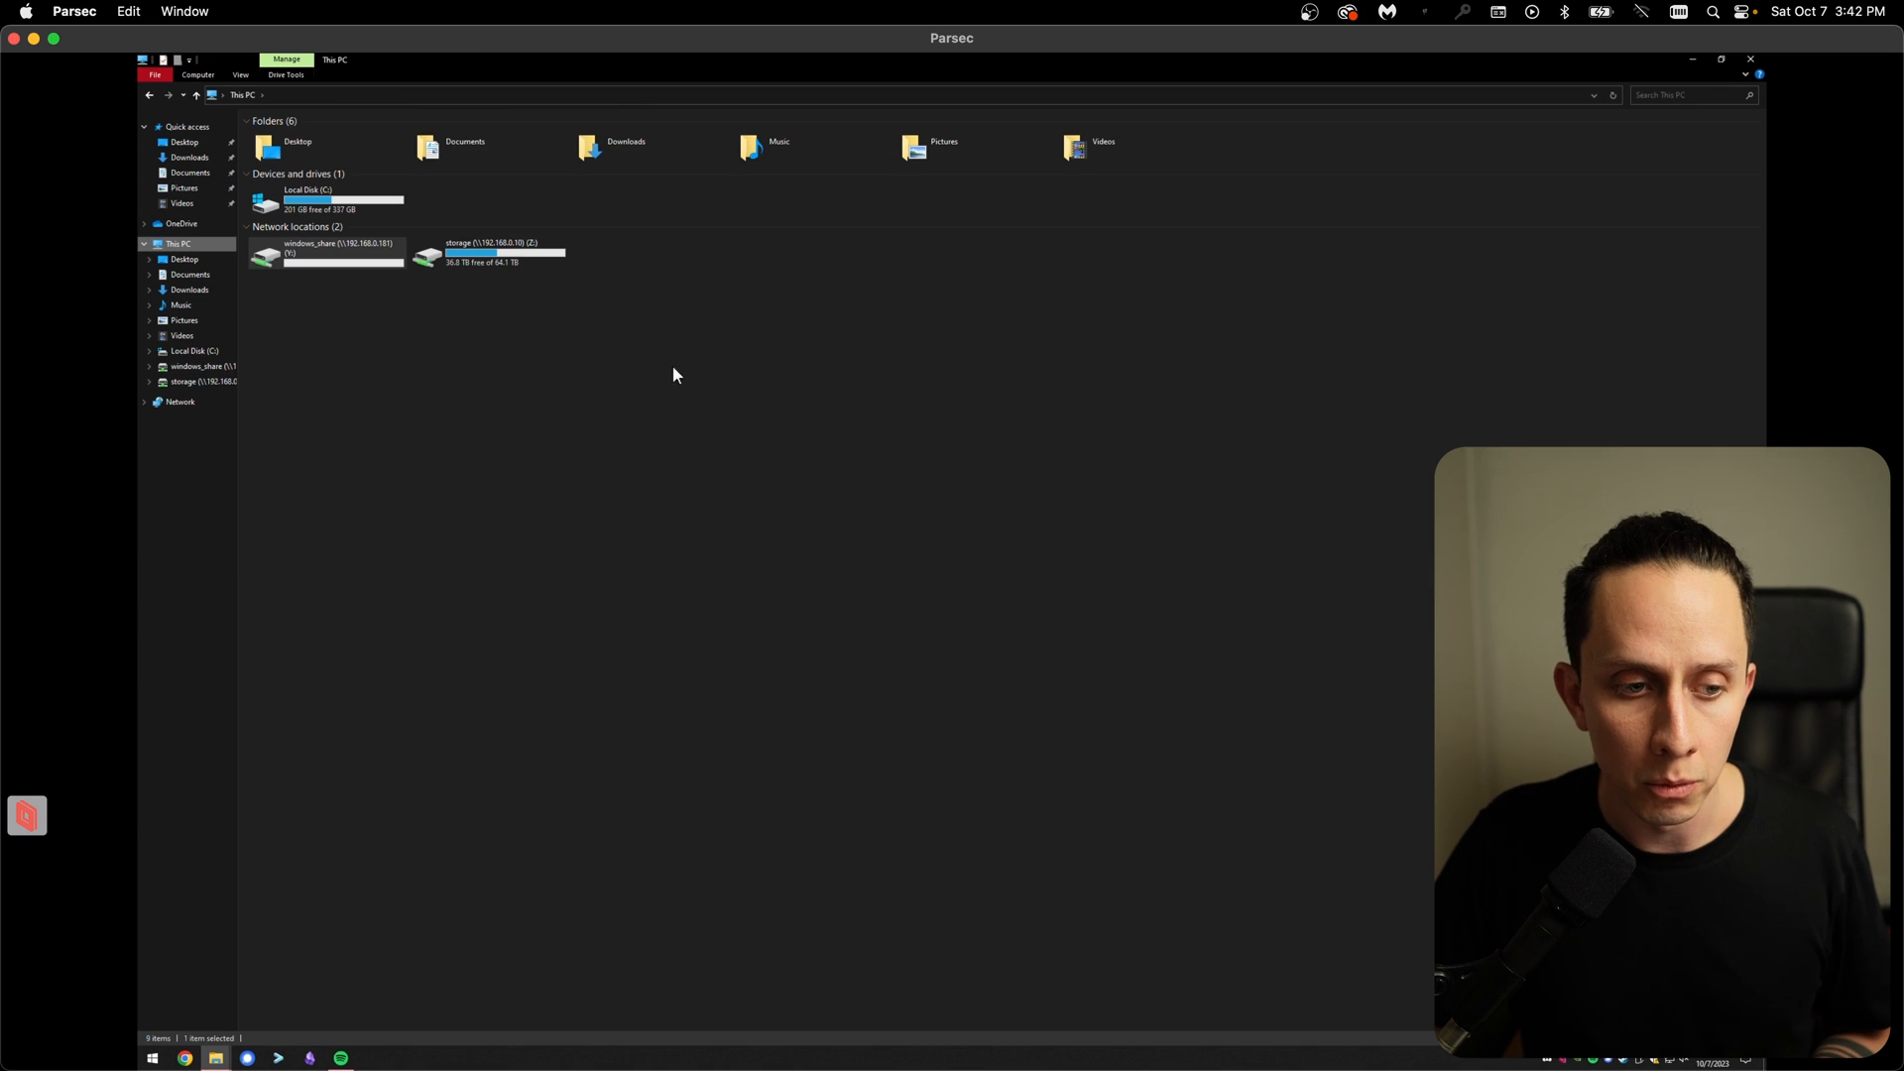
{"action": "left_click", "coordinate": [383, 353]}
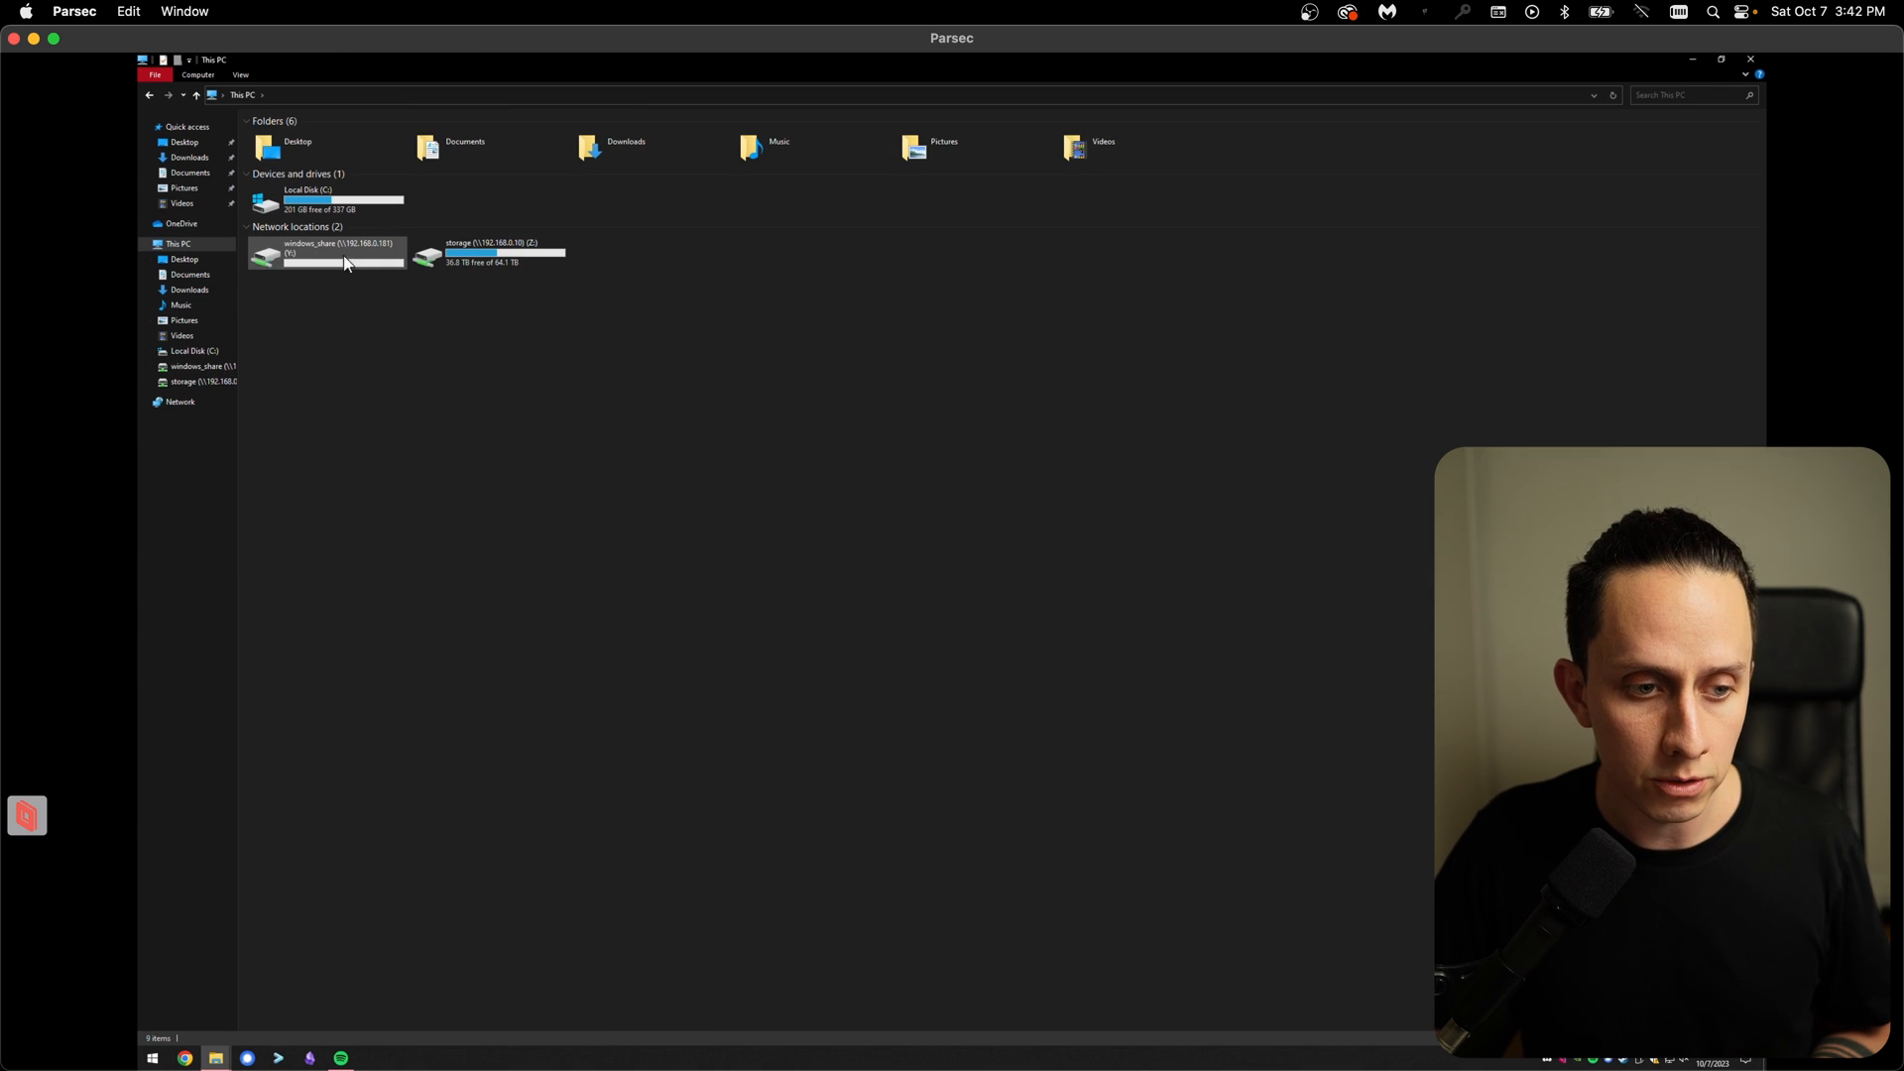
{"action": "double_click", "coordinate": [347, 264]}
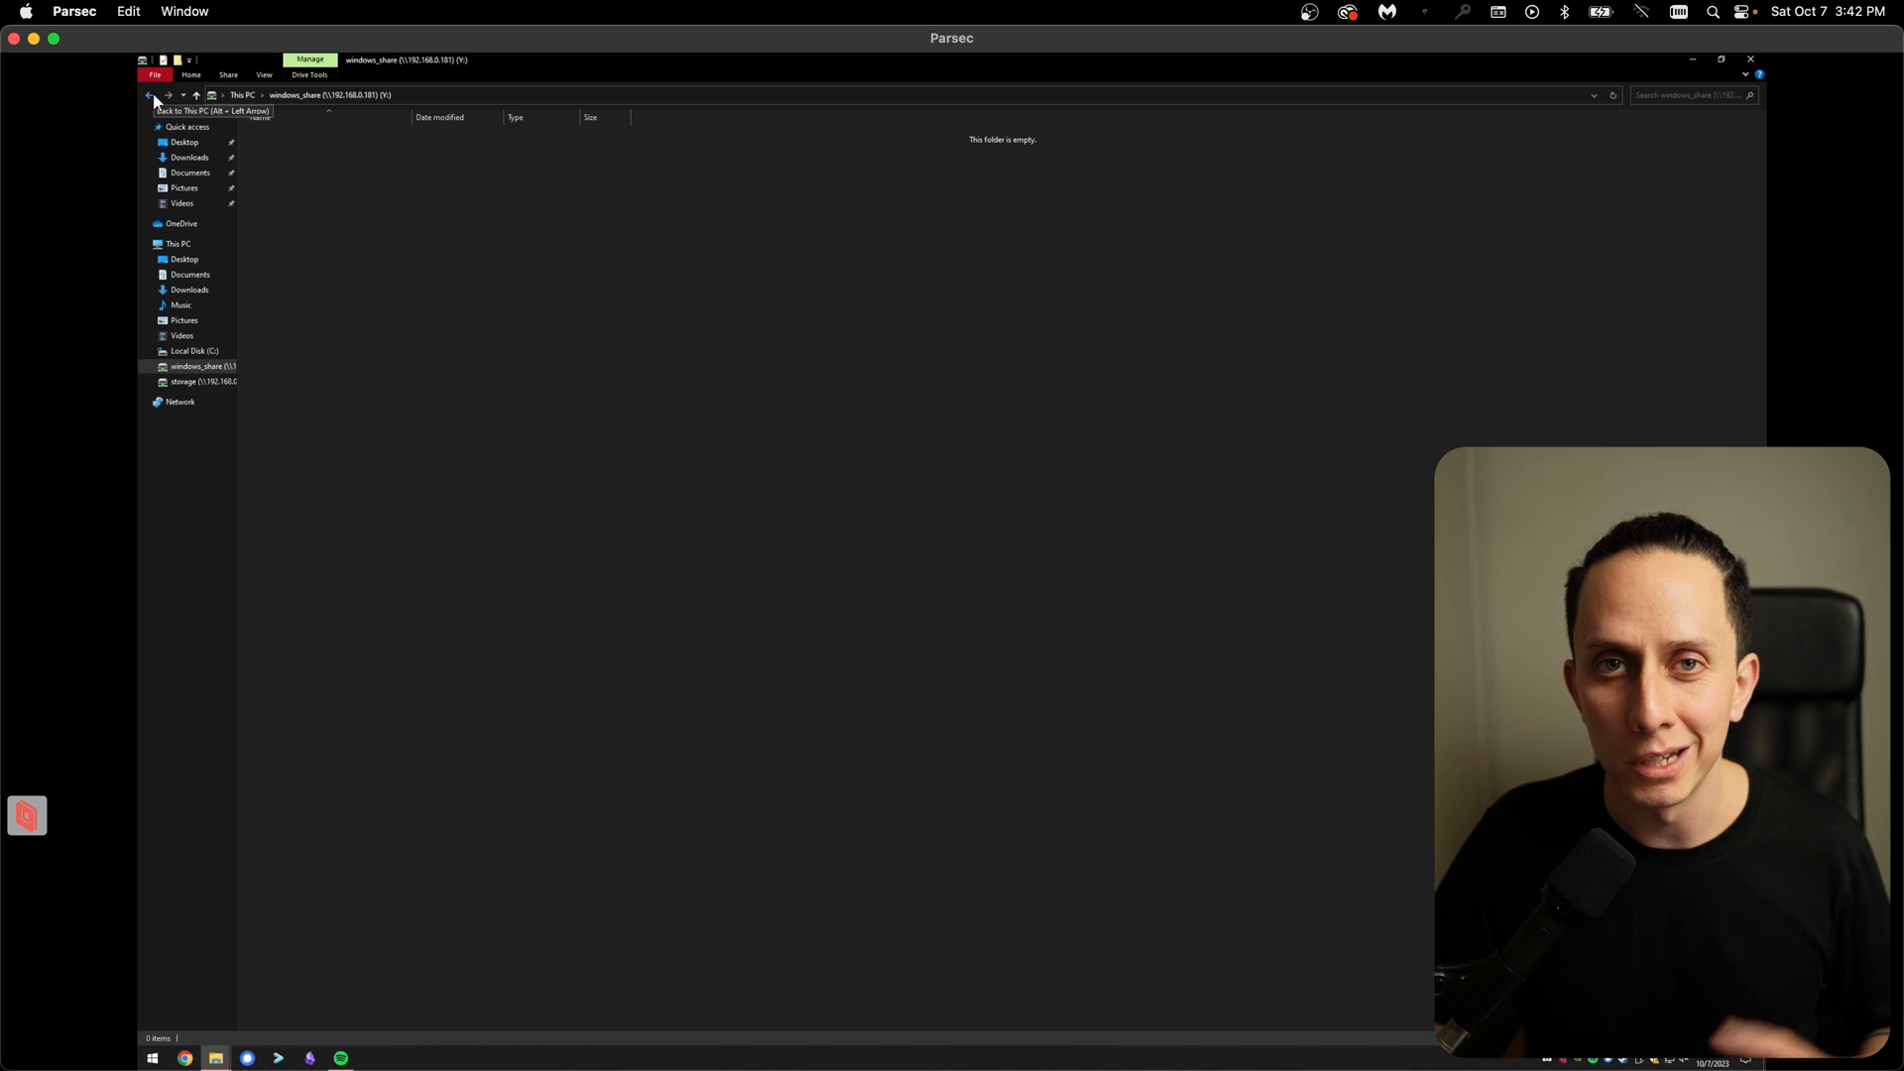